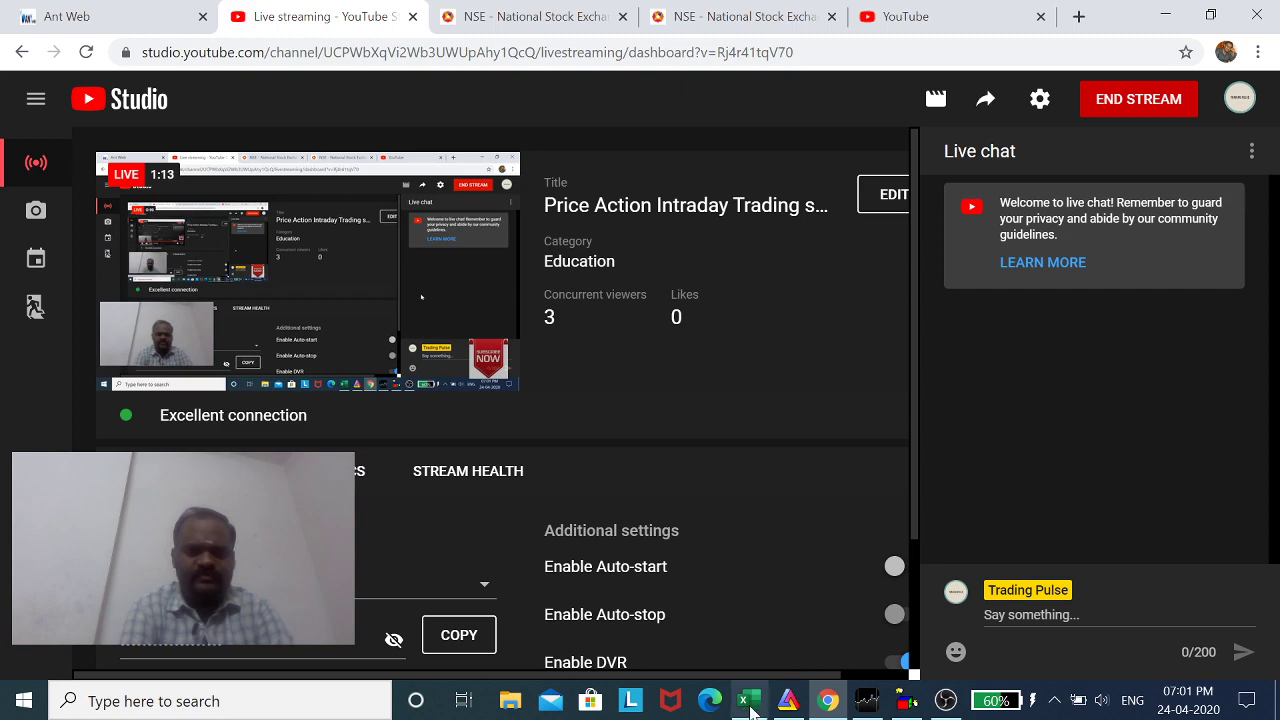
- Switch to the fo_mktlots workbook in Excel and add a new blank worksheet
mouse_move(750, 708)
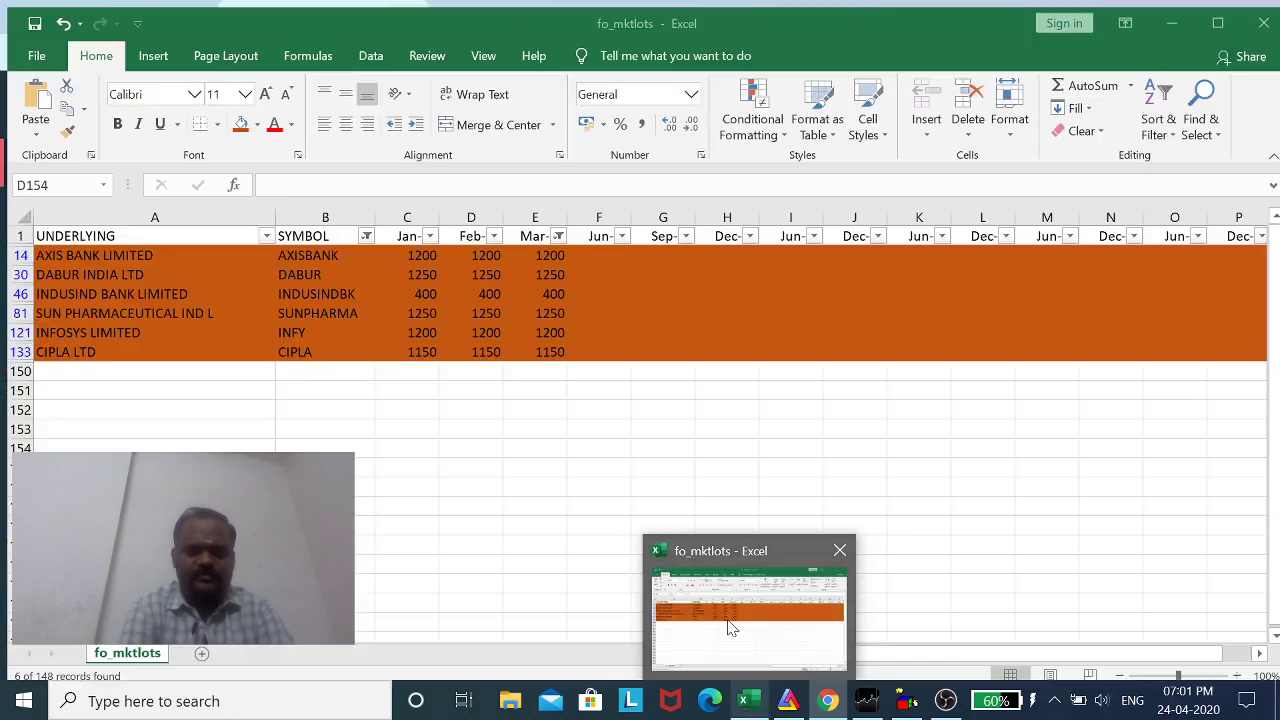
left_click(729, 623)
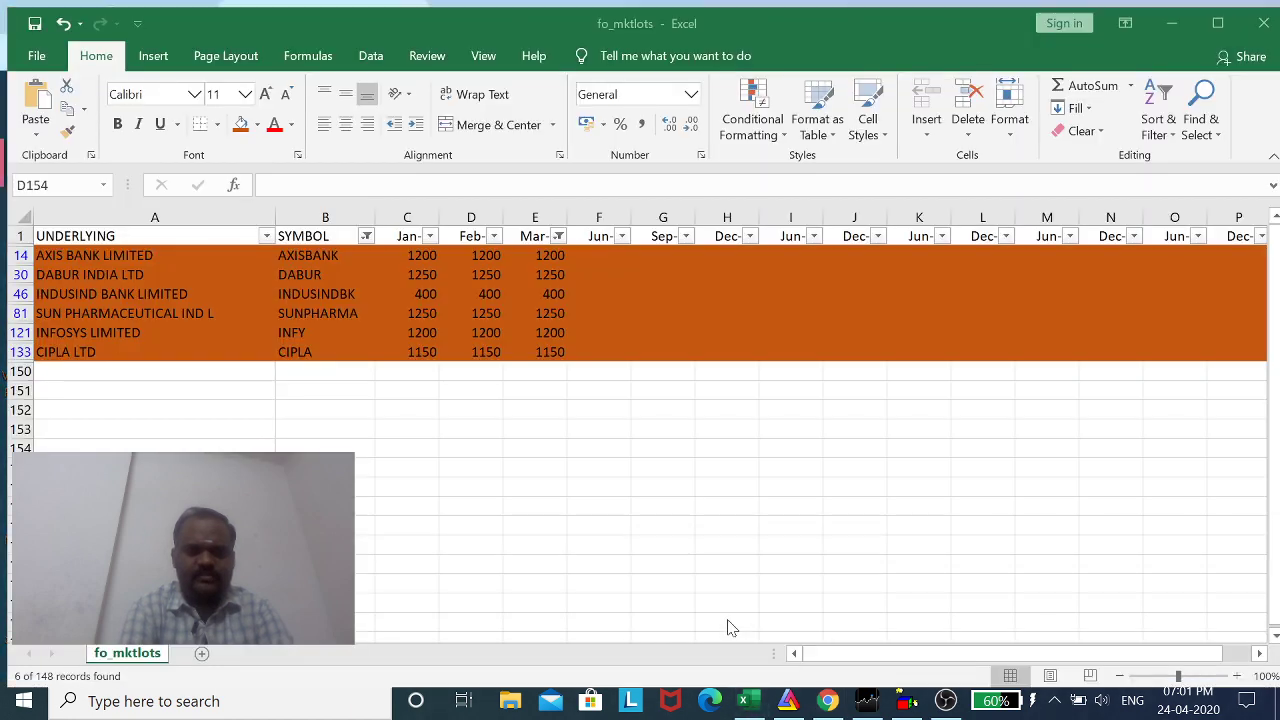
left_click(195, 651)
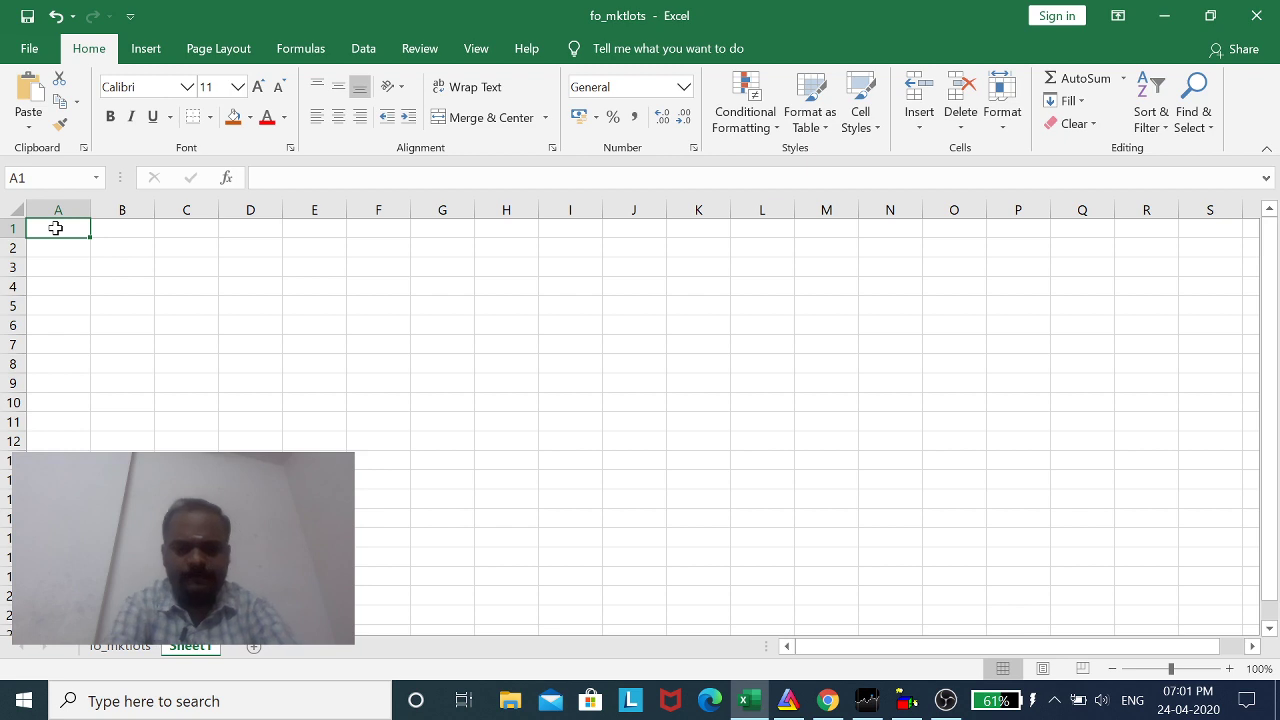
- Enter the headers High, close and low in cells A1, B1 and C1 of the new sheet
type("H")
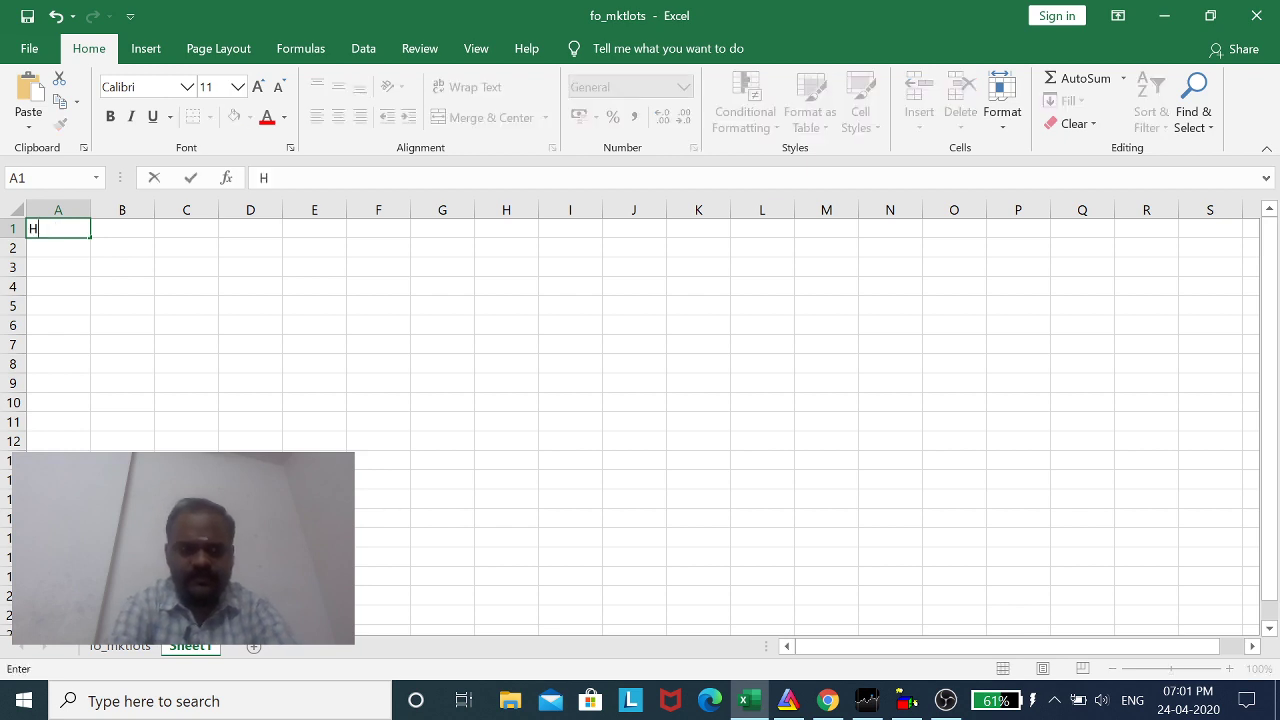
type("igh")
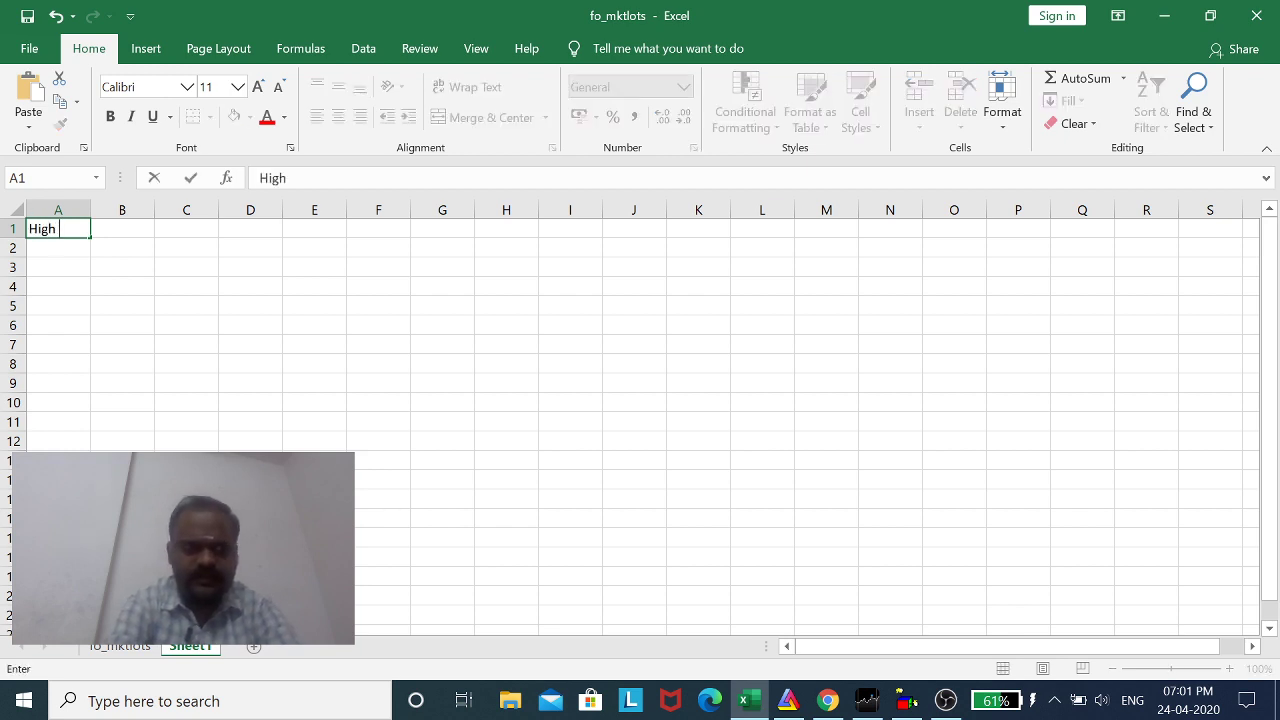
left_click(118, 231)
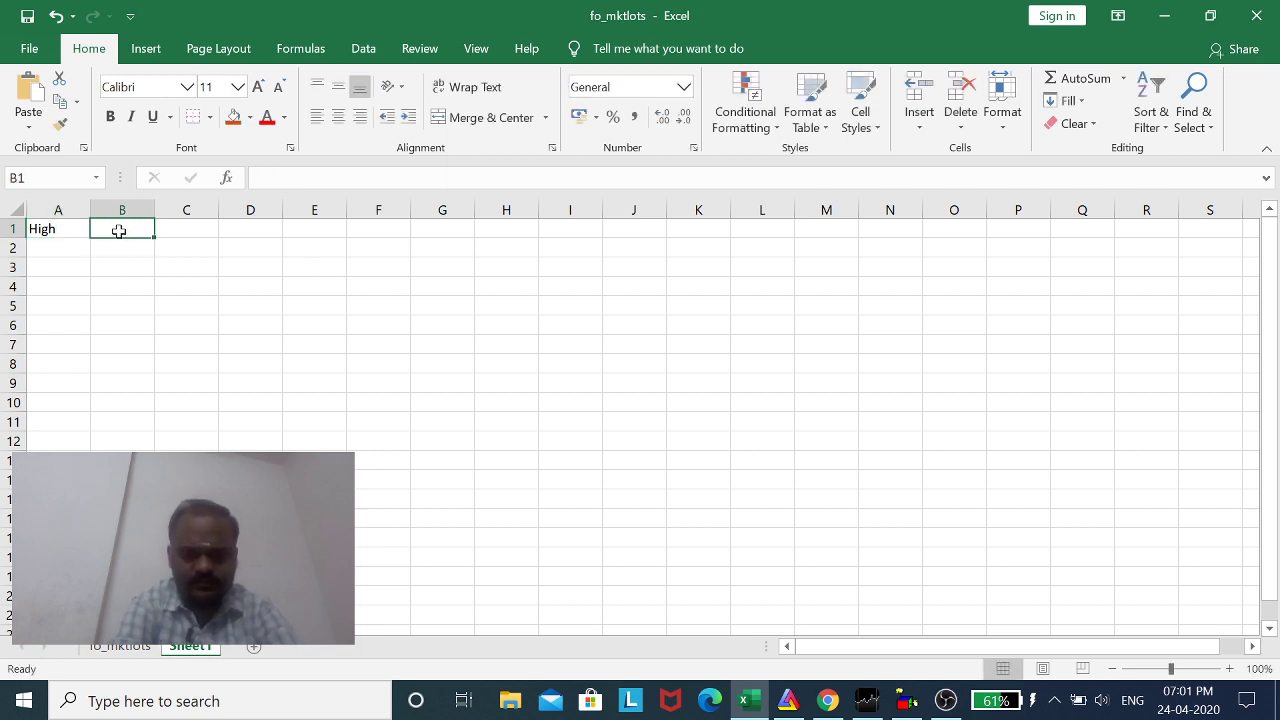
type("close")
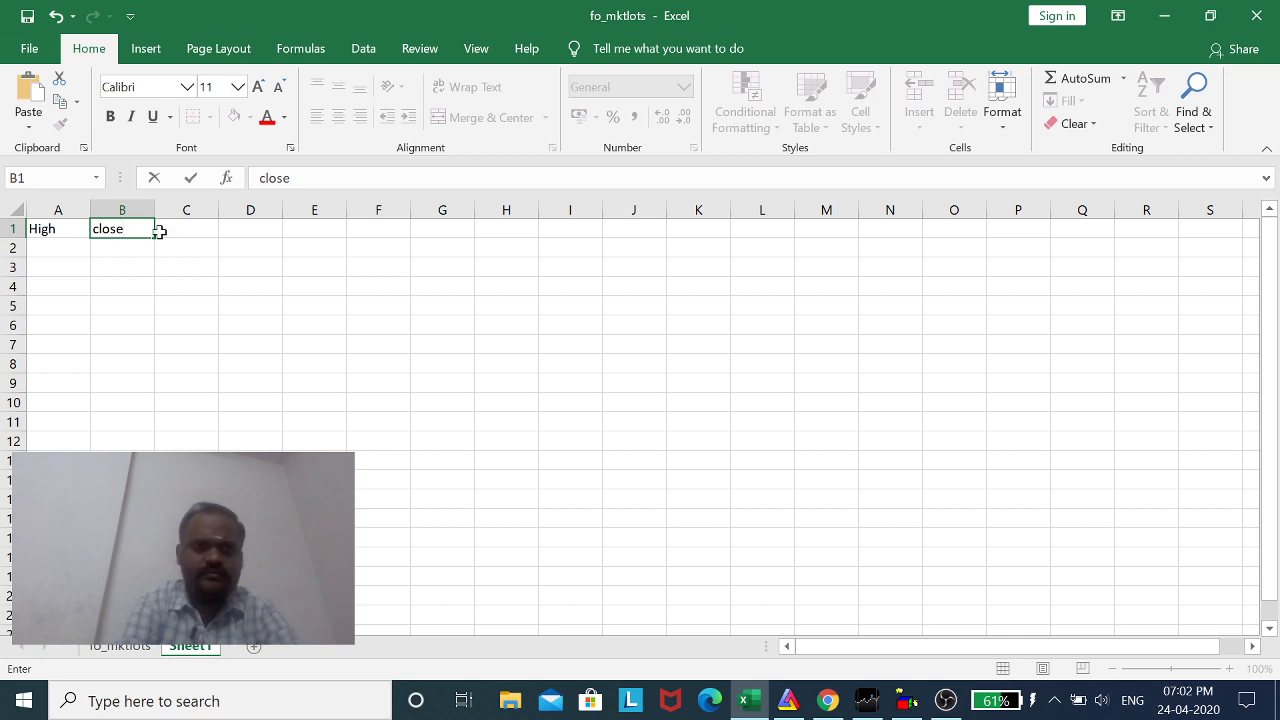
left_click(187, 230)
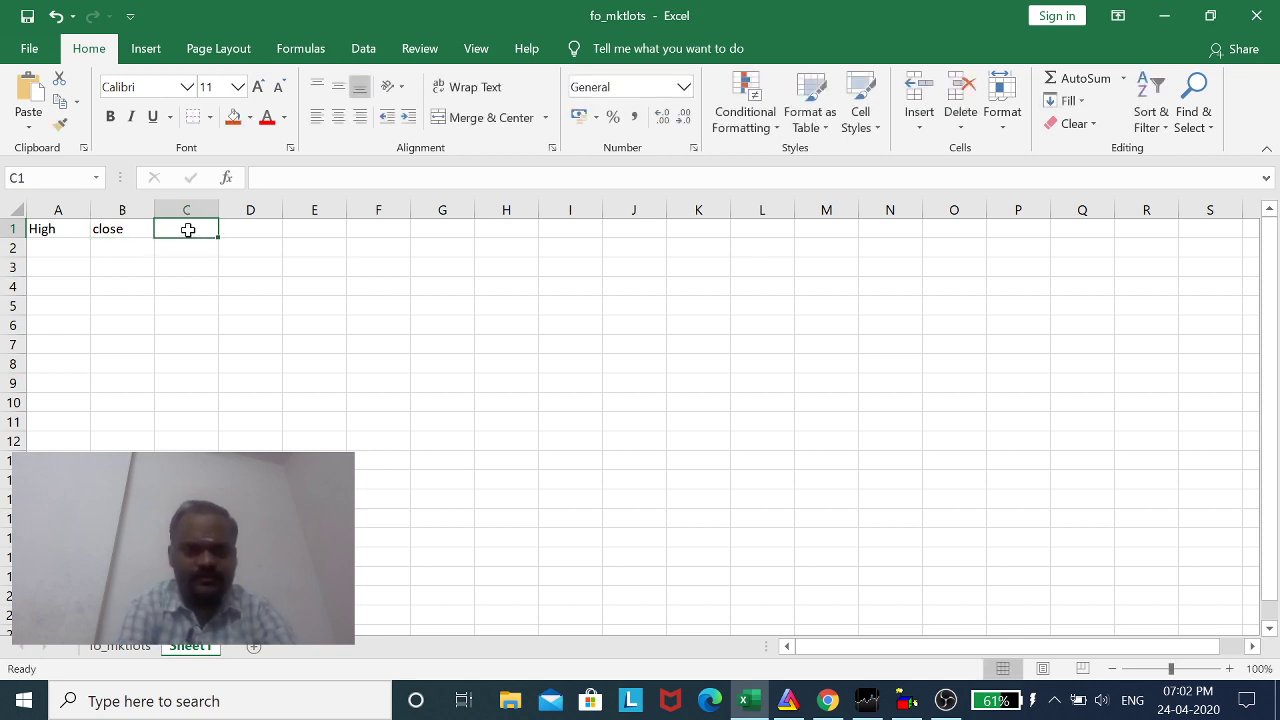
type("low")
left_click(252, 276)
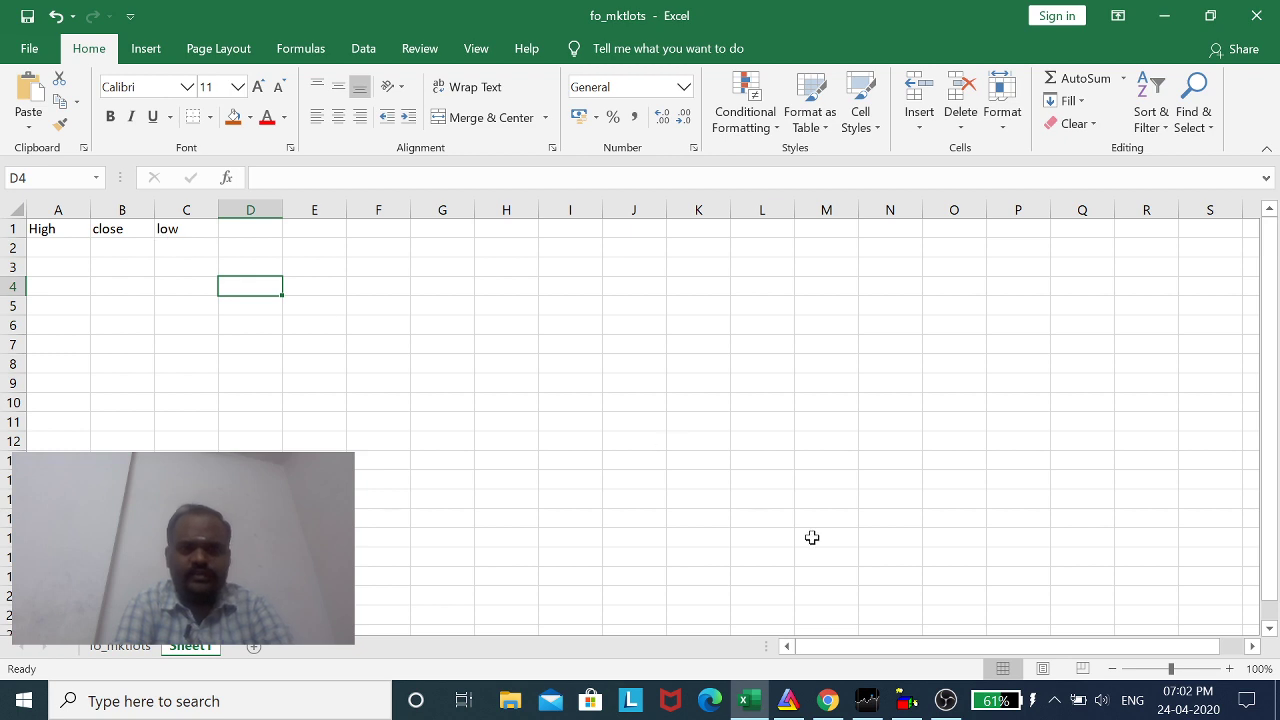
- Switch to Chrome and look up the Axis Bank Limited equity quote on the old NSE website's Equities Derivatives page
left_click(828, 700)
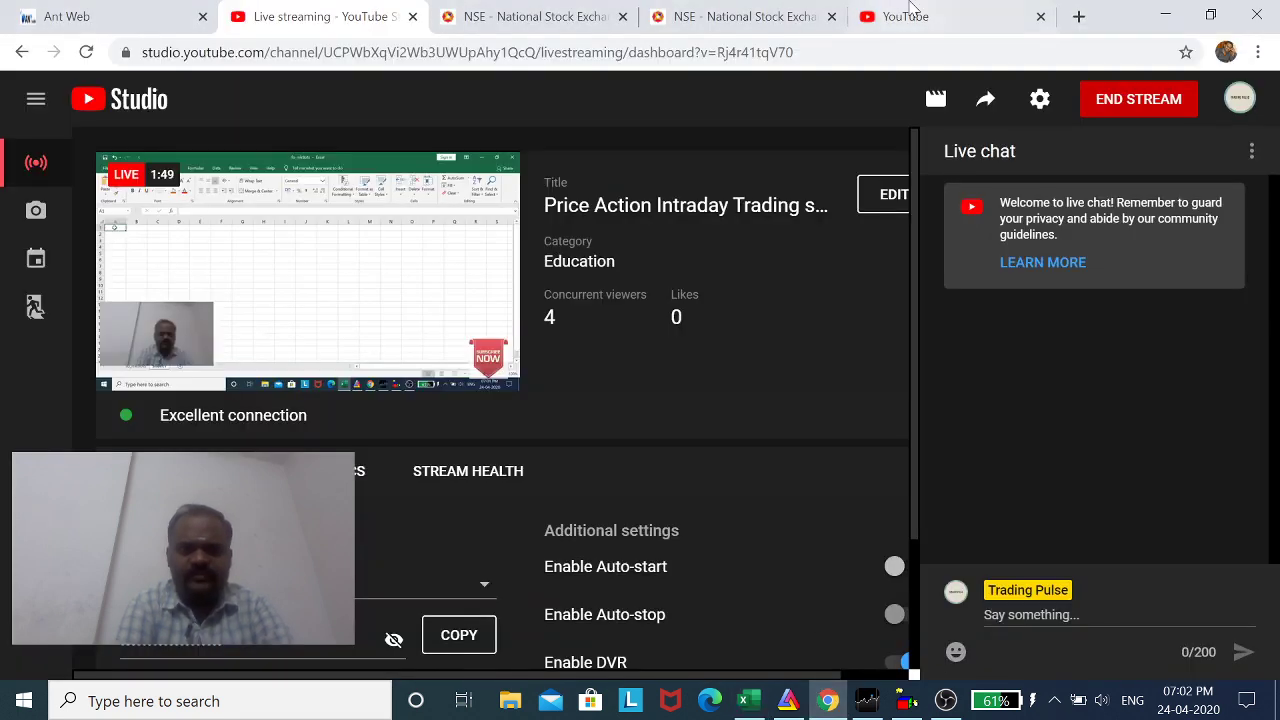
left_click(560, 18)
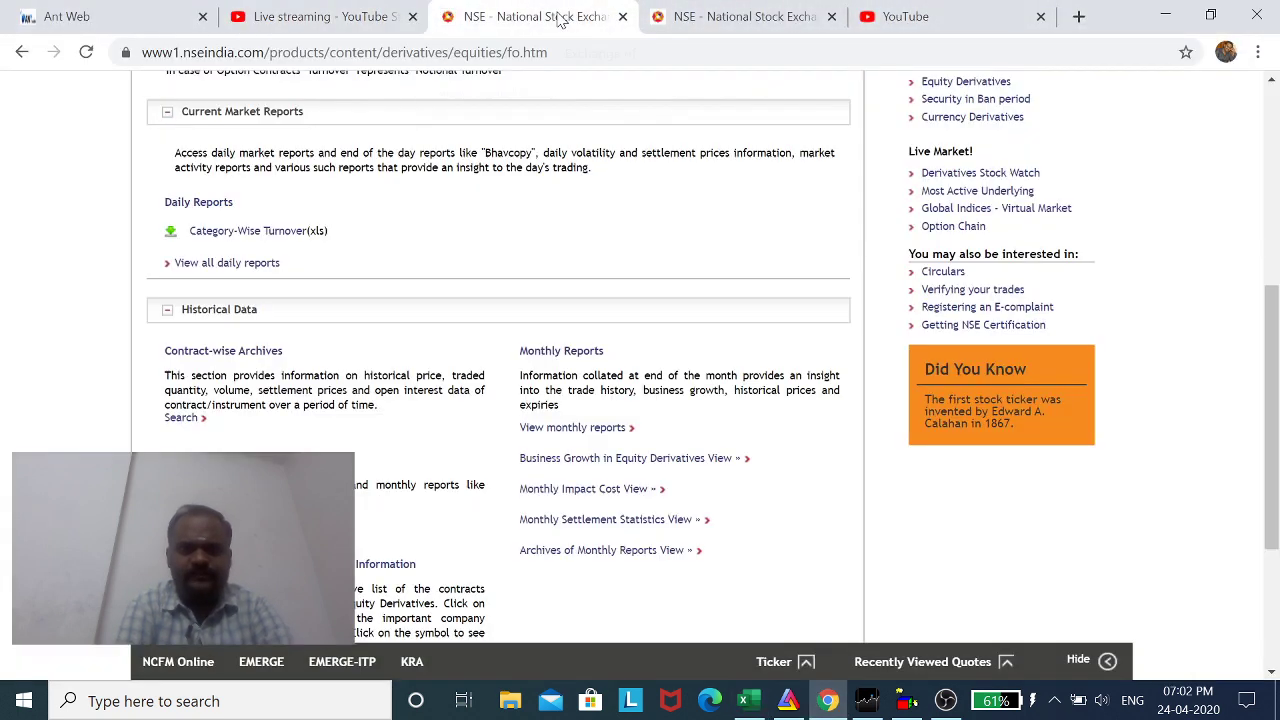
scroll(1276, 277, "up", 5)
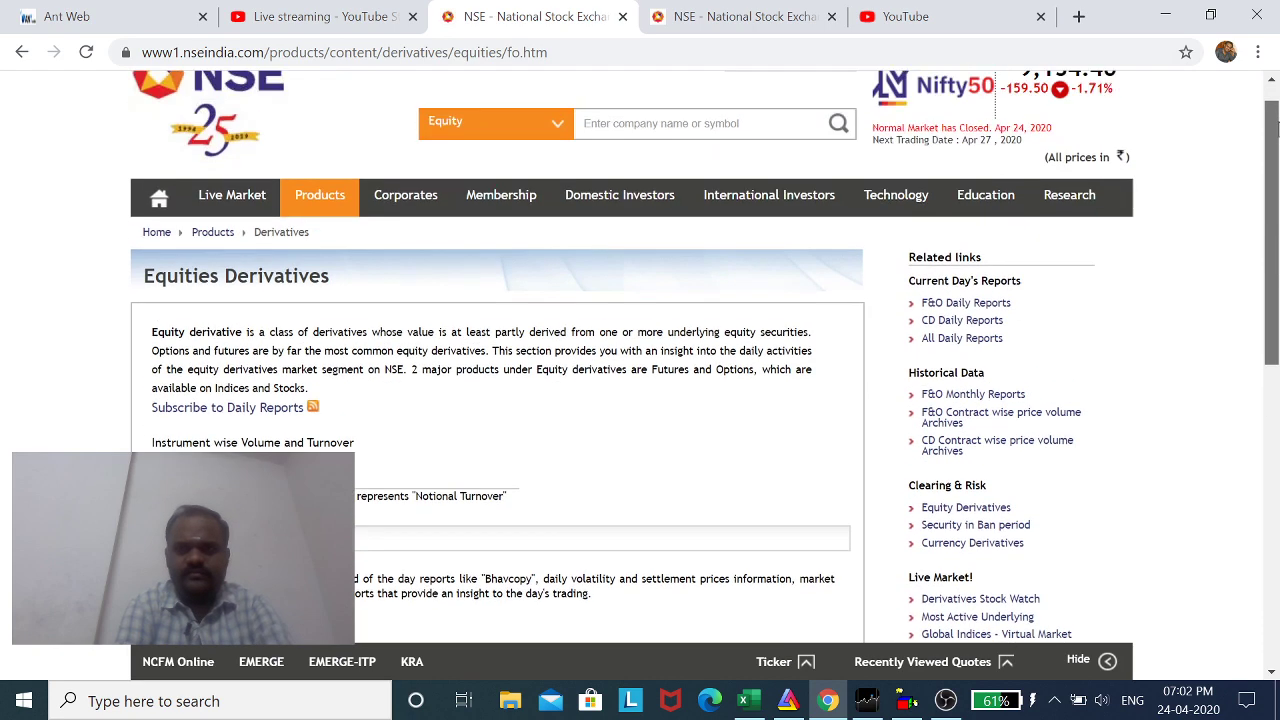
left_click(585, 155)
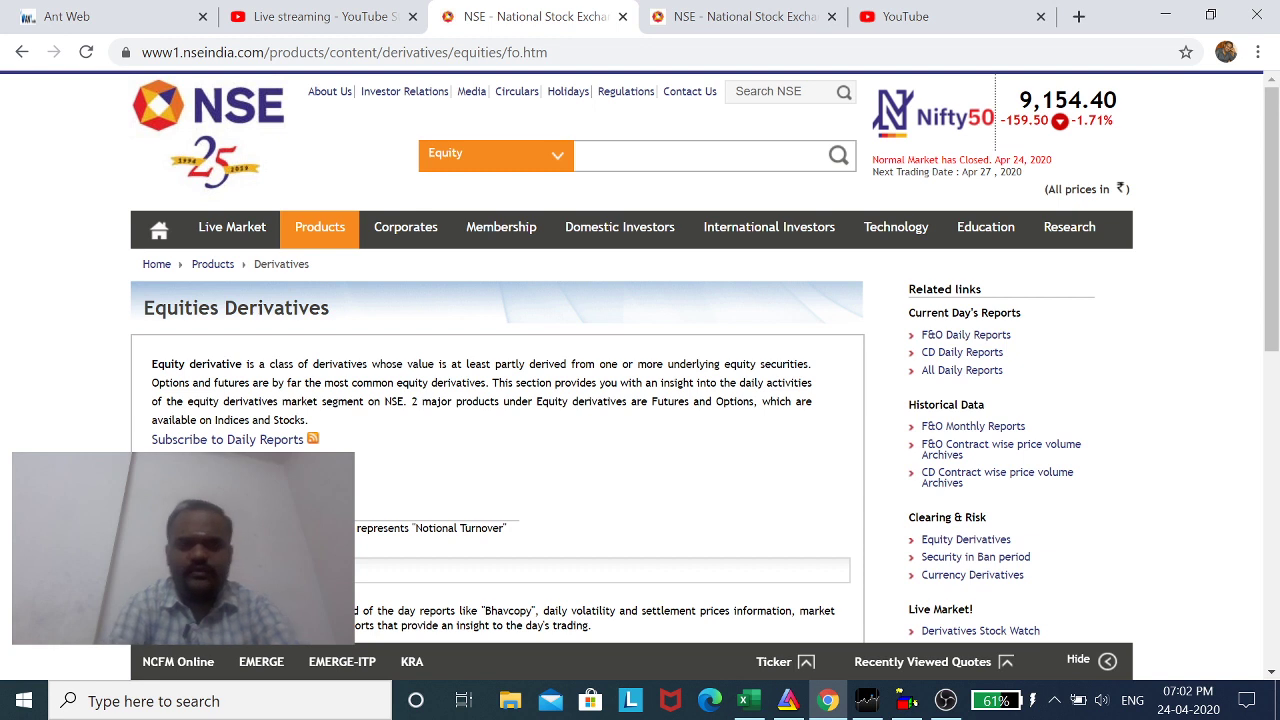
type("axis")
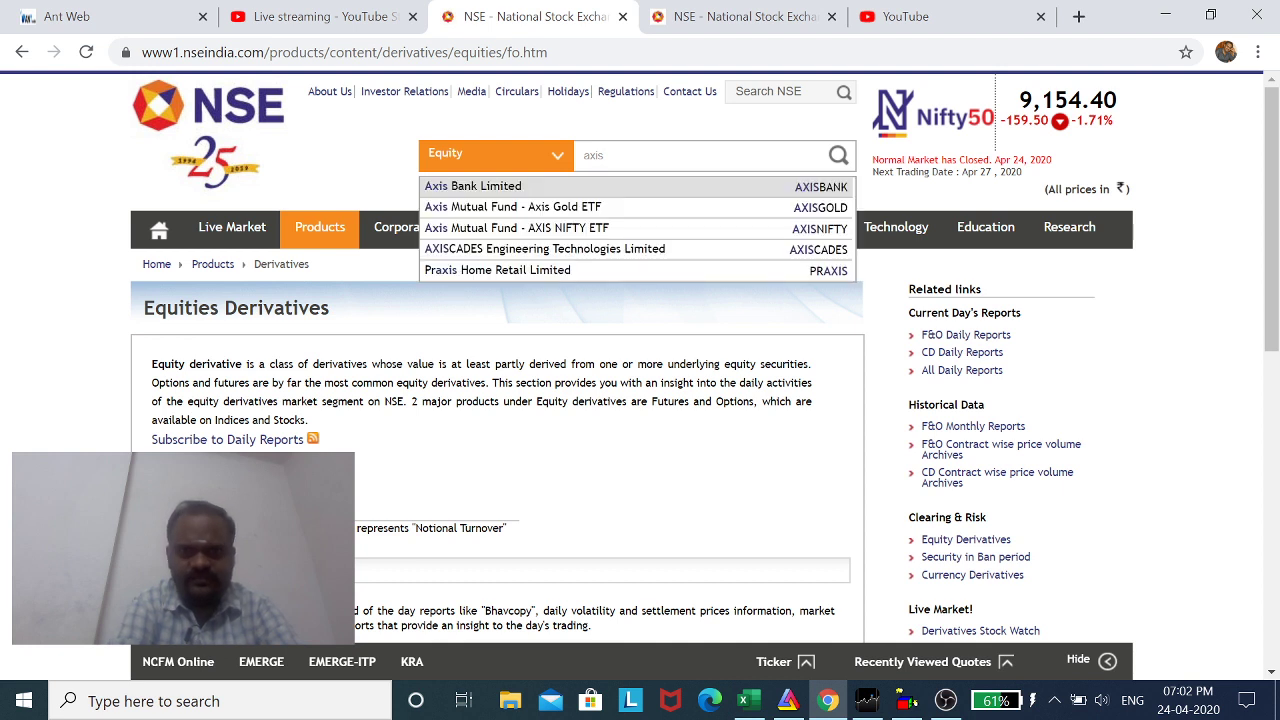
left_click(476, 190)
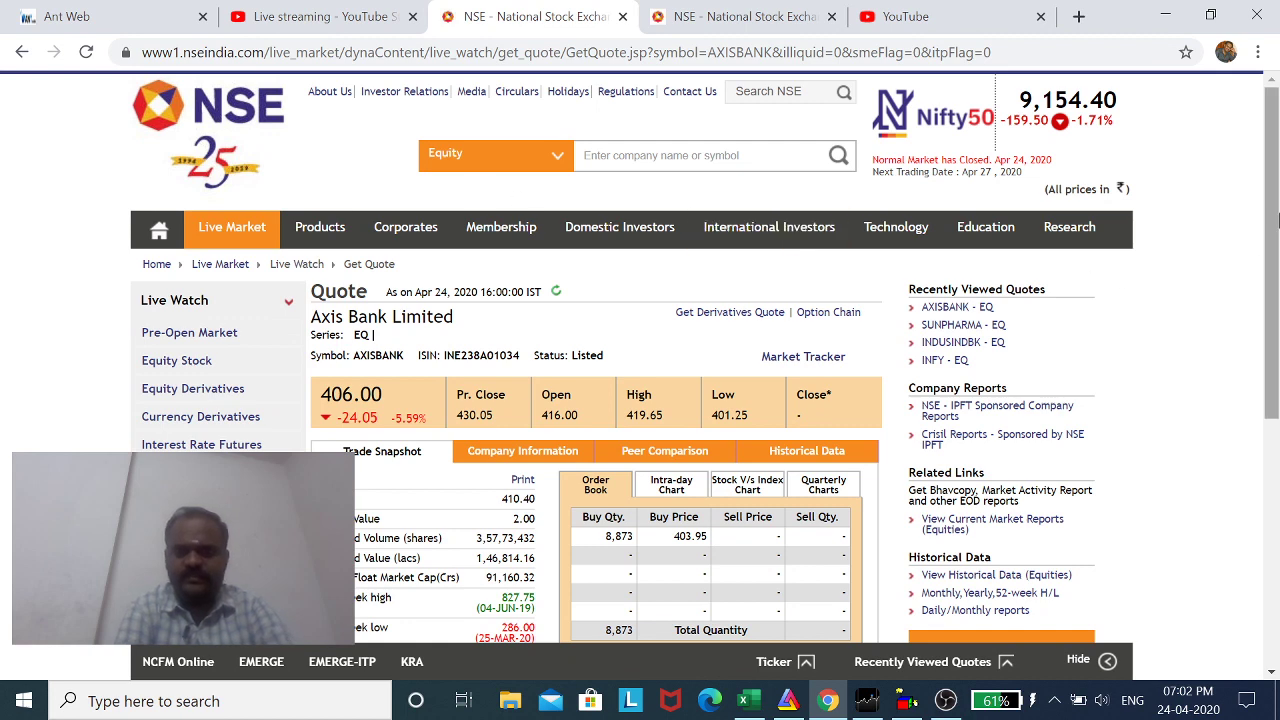
- Get Axis Bank's historical price data for the past 1 month and review the resulting table
left_click_drag(1276, 206, 1276, 307)
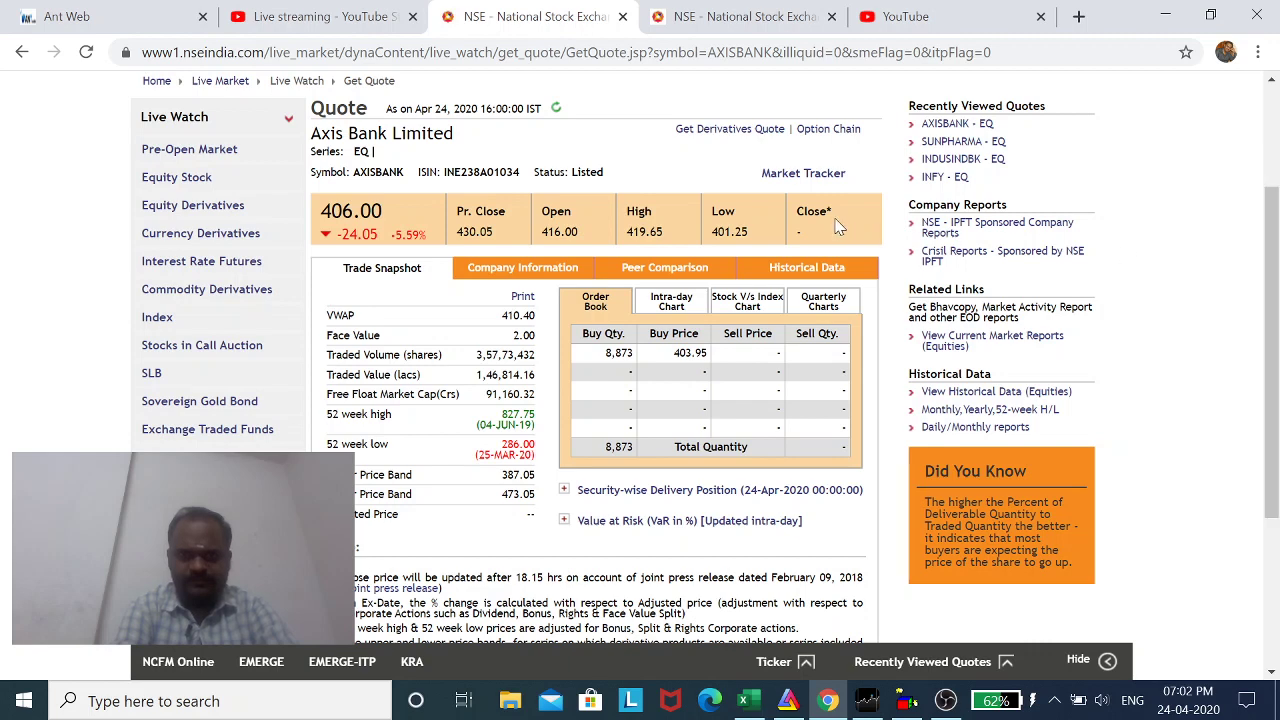
left_click(818, 272)
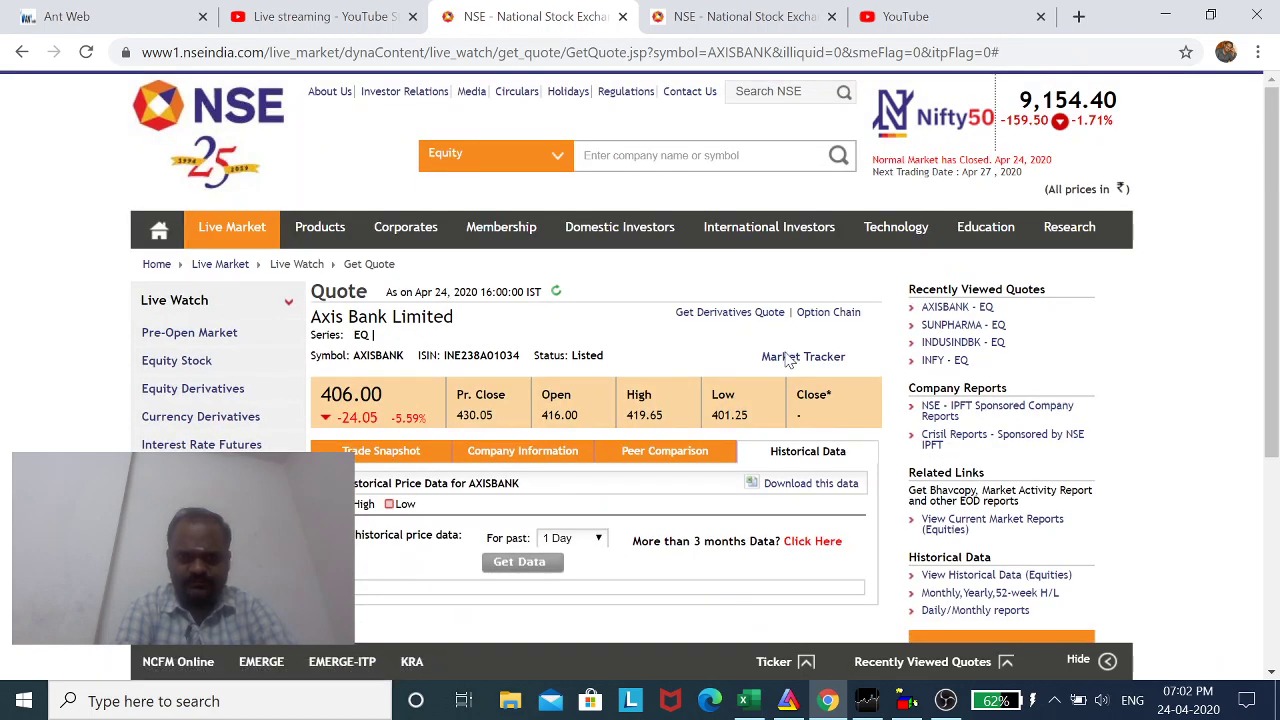
left_click(597, 538)
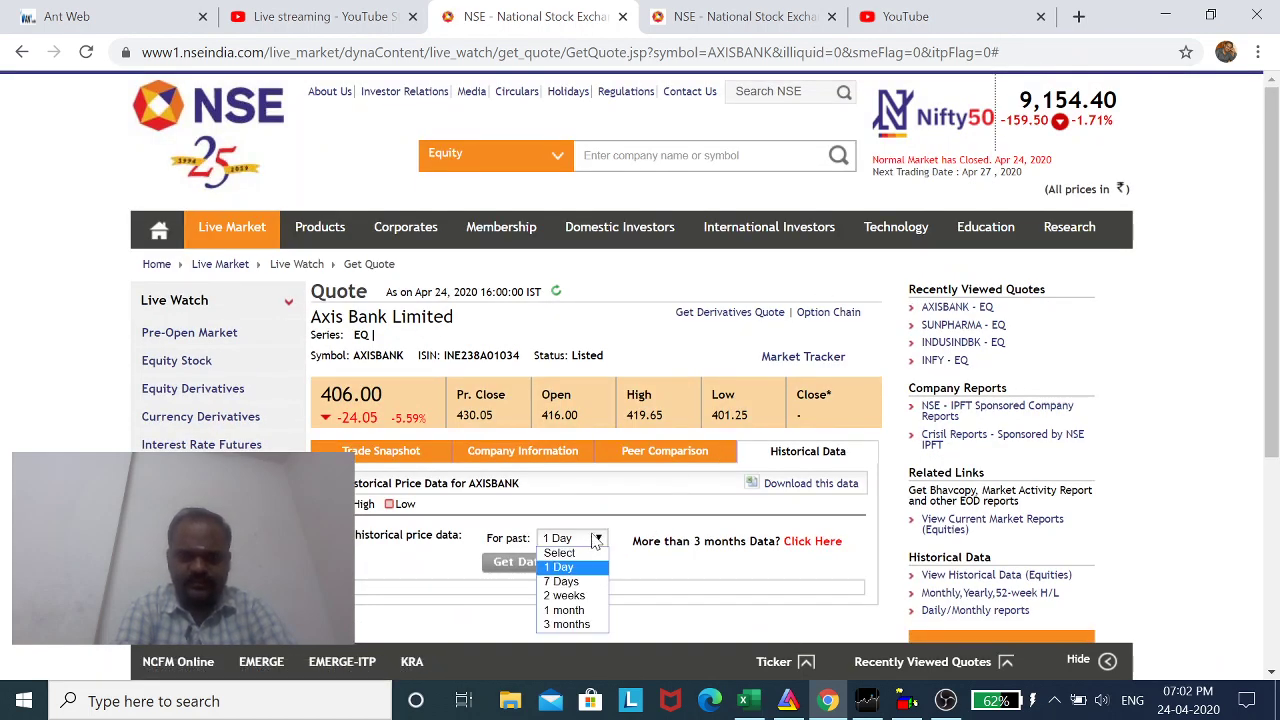
left_click(590, 611)
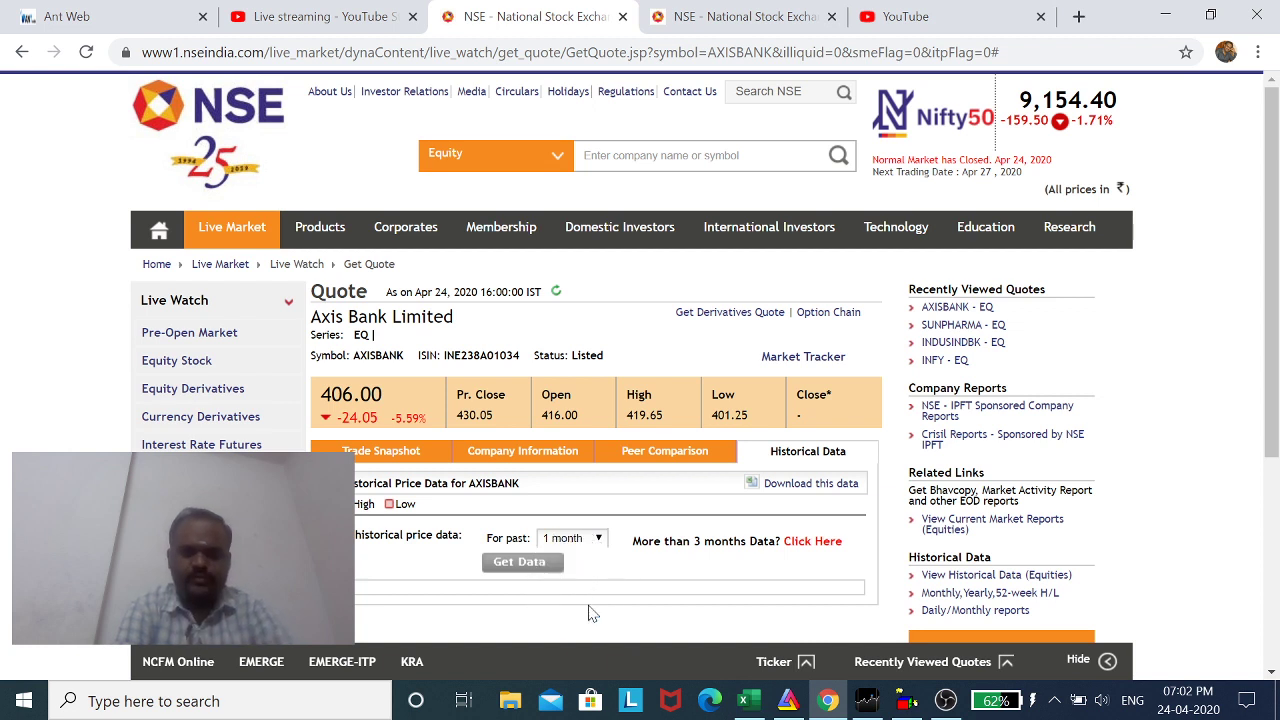
left_click(537, 566)
left_click_drag(1277, 234, 1258, 408)
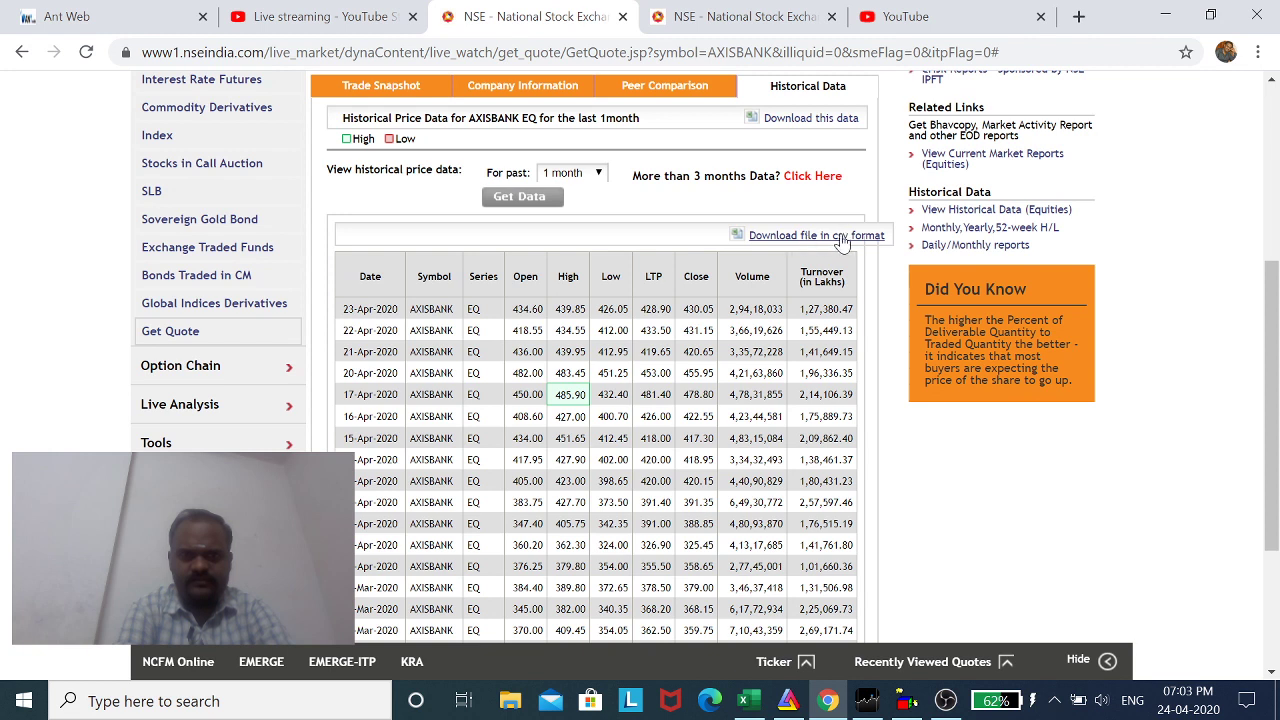
left_click_drag(1272, 308, 1274, 120)
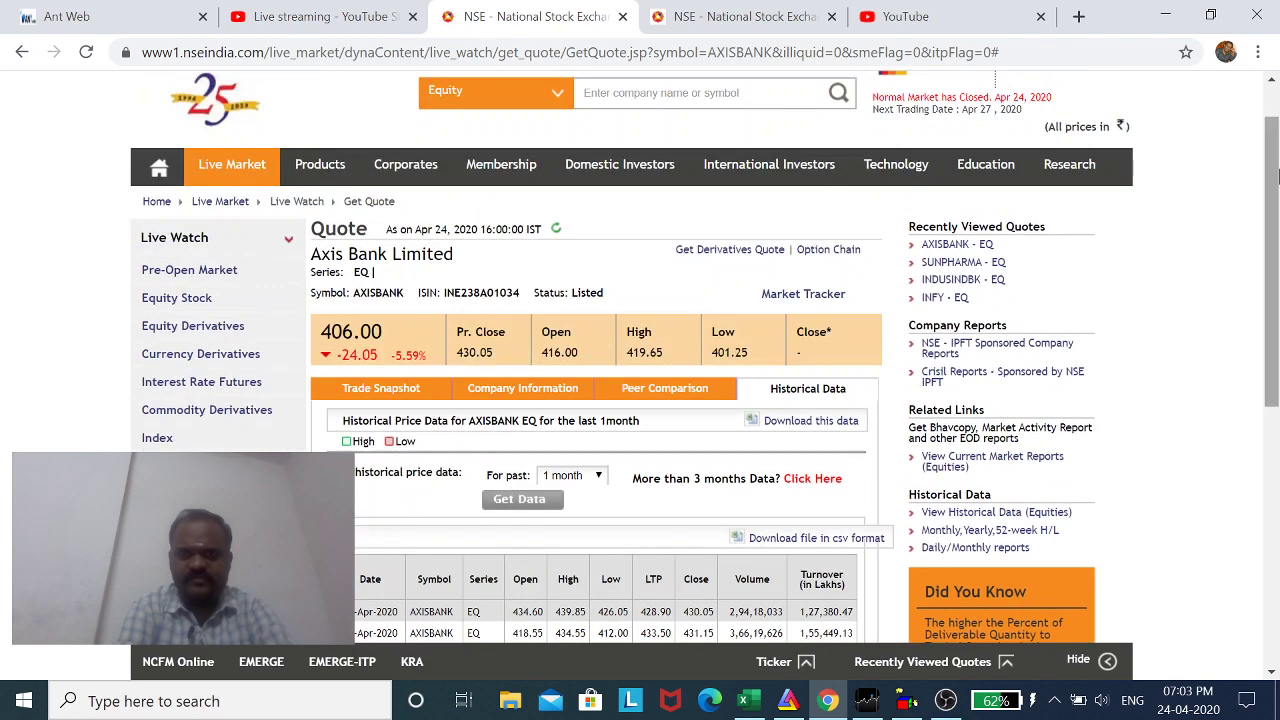
- Search Google for "nse f&o stock lot size" in a new browser tab and open the new NSE website's Nifty 50 F&O result
left_click(785, 17)
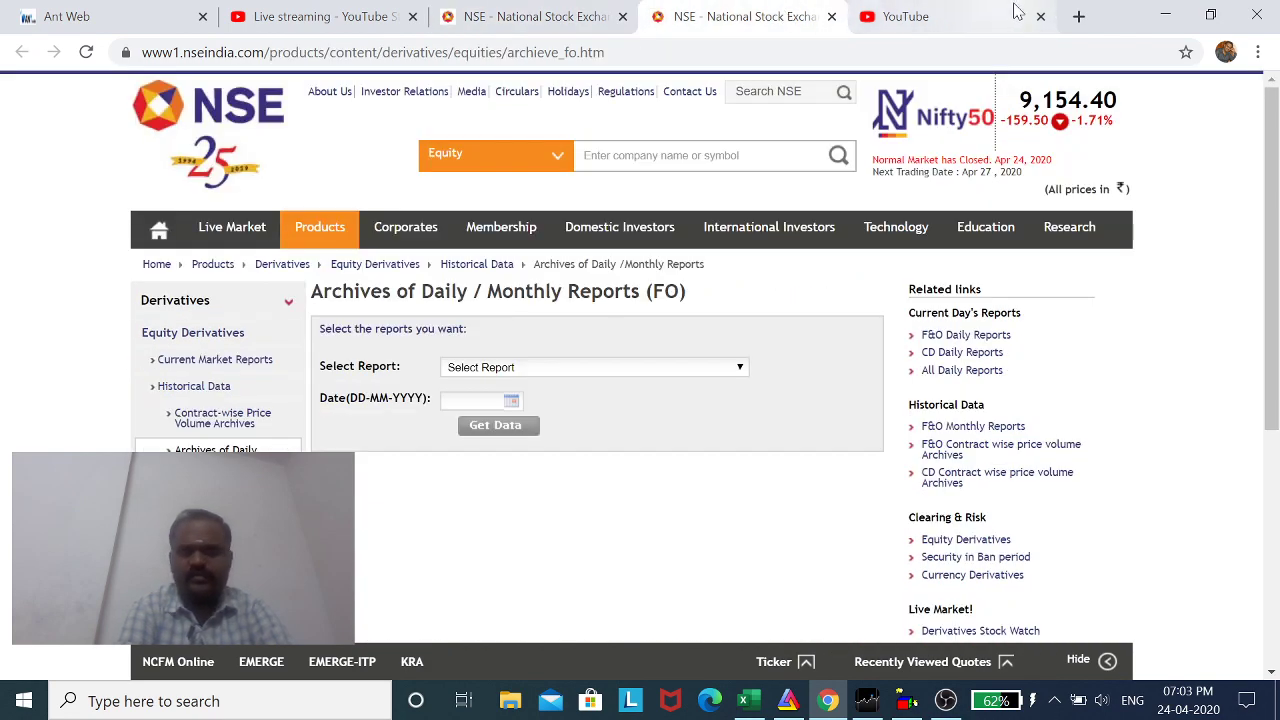
left_click(1079, 16)
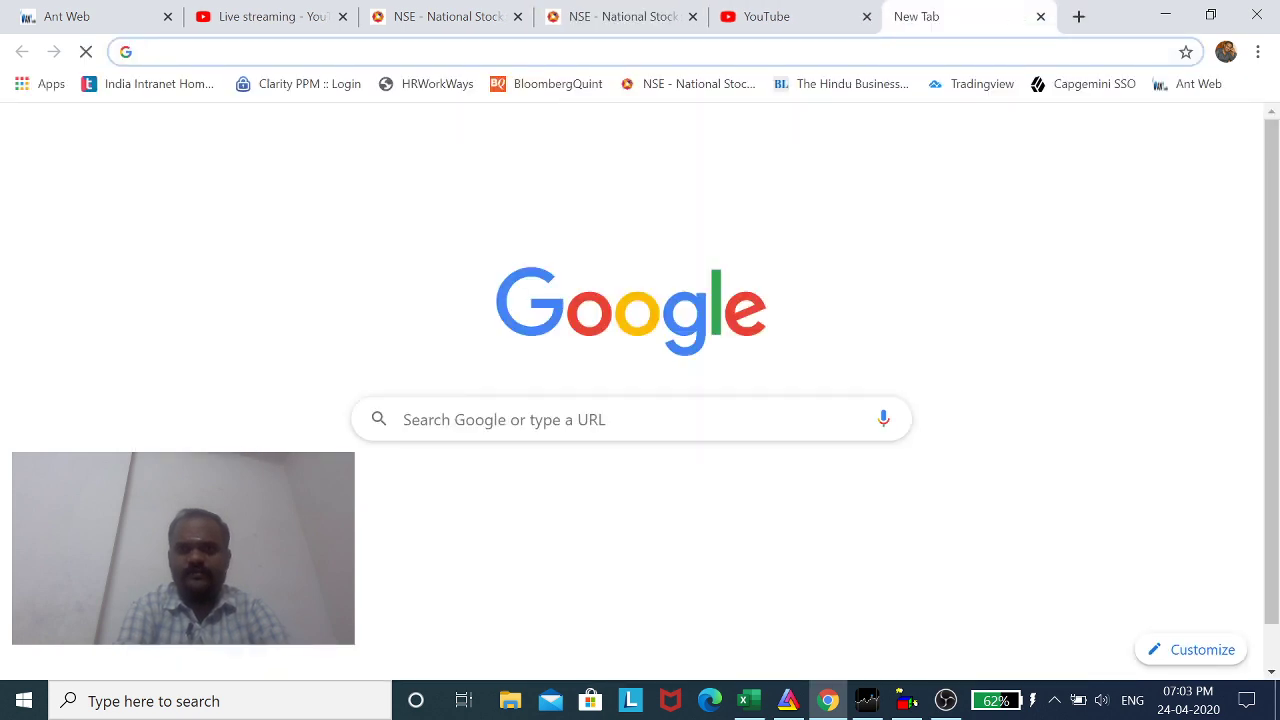
type("nse")
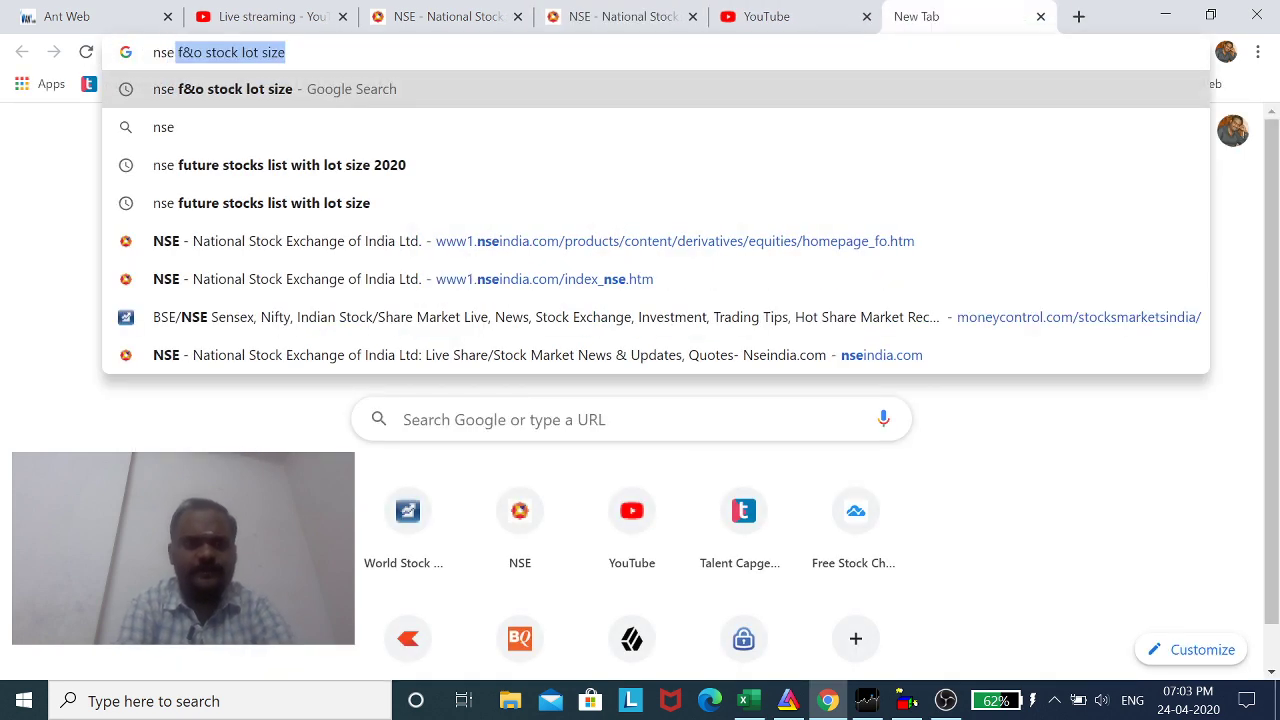
key("Return")
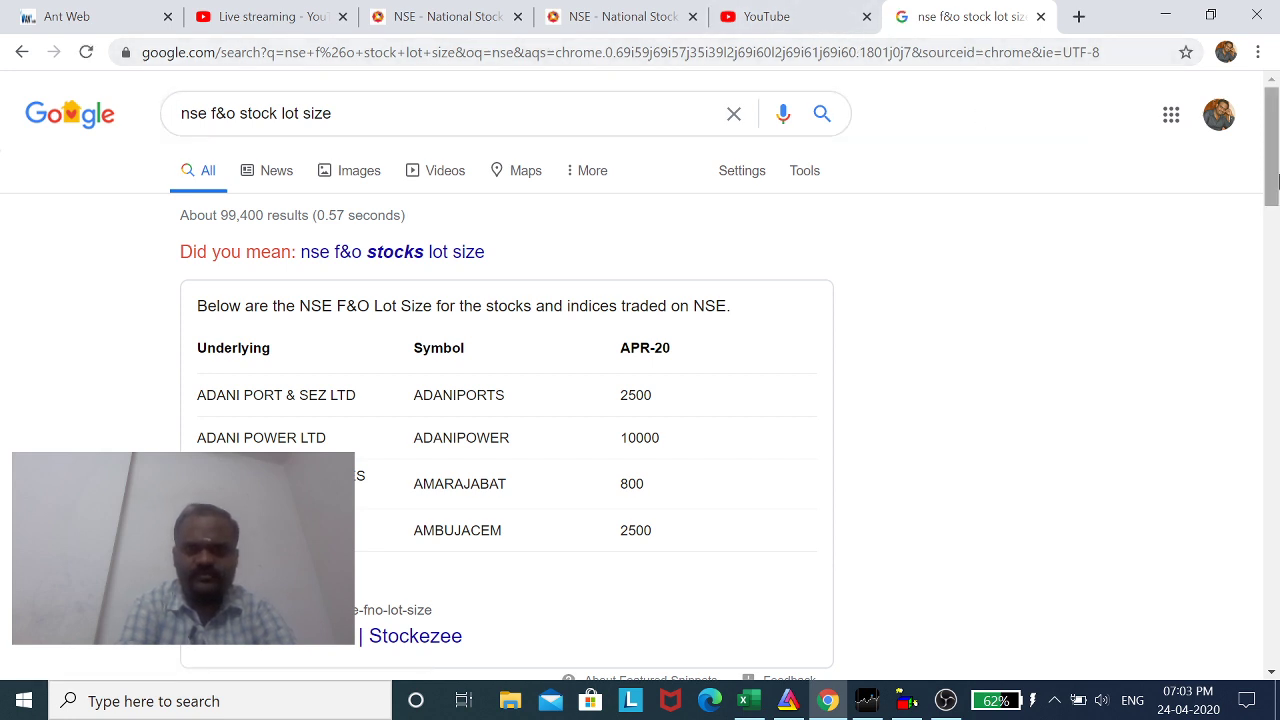
left_click_drag(1268, 177, 1260, 237)
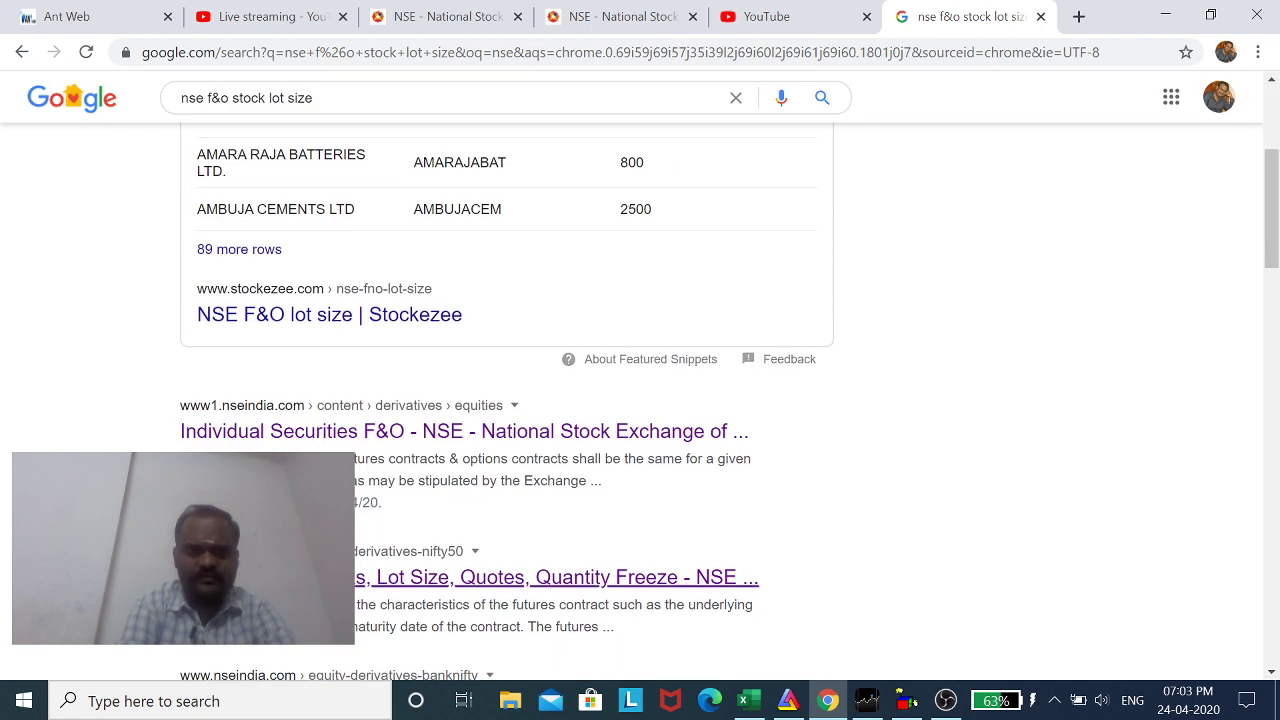
left_click(450, 577)
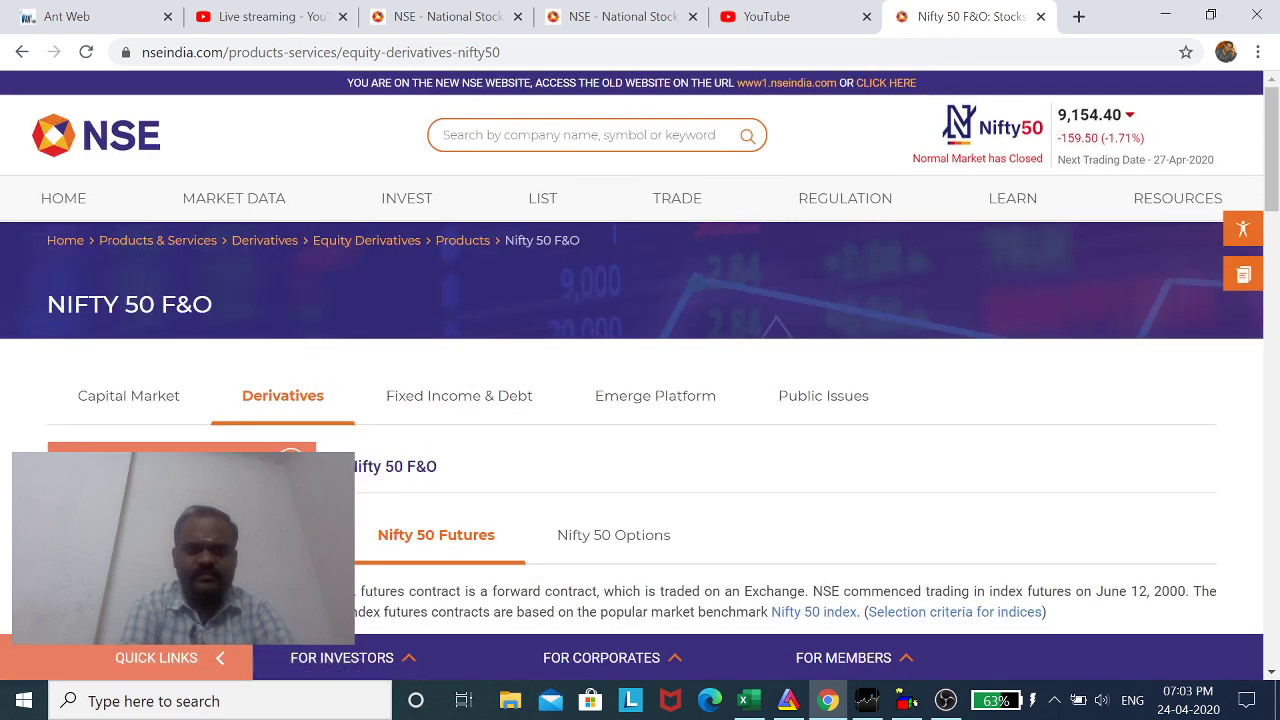
- Find Axis Bank Limited by searching for "axis" on the new NSE site and display its historical trade data
type("axis")
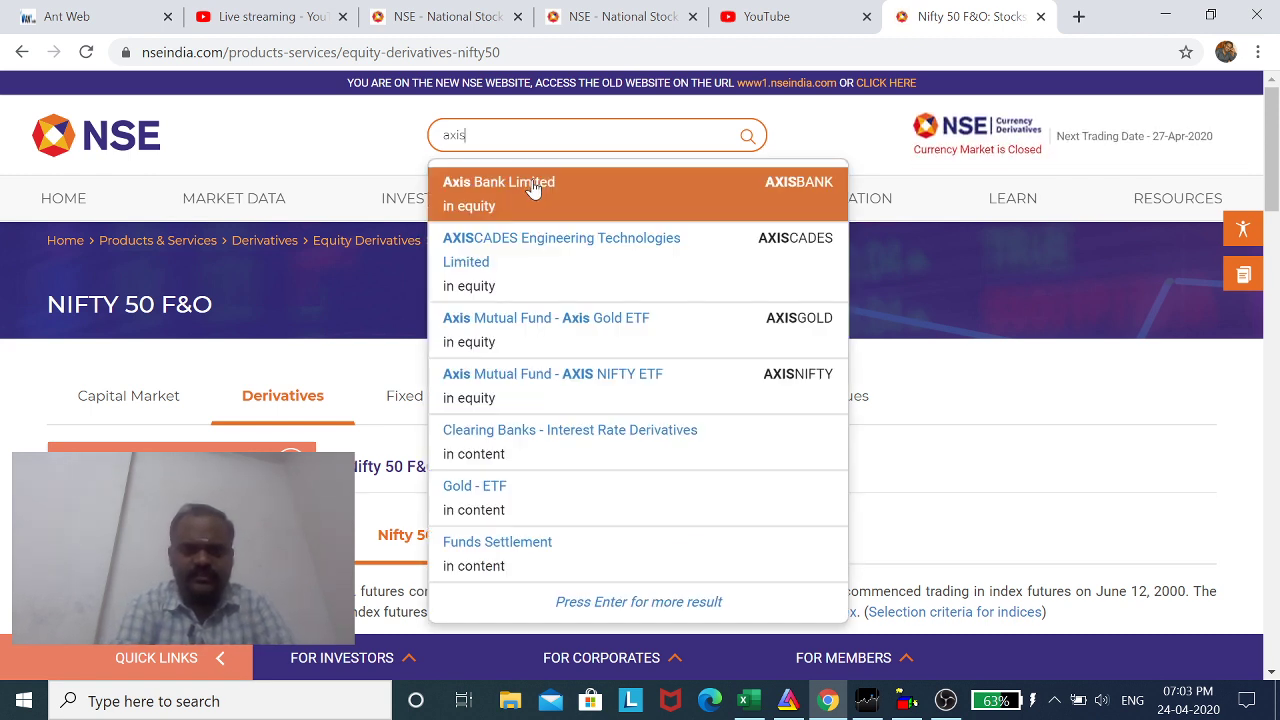
left_click(533, 188)
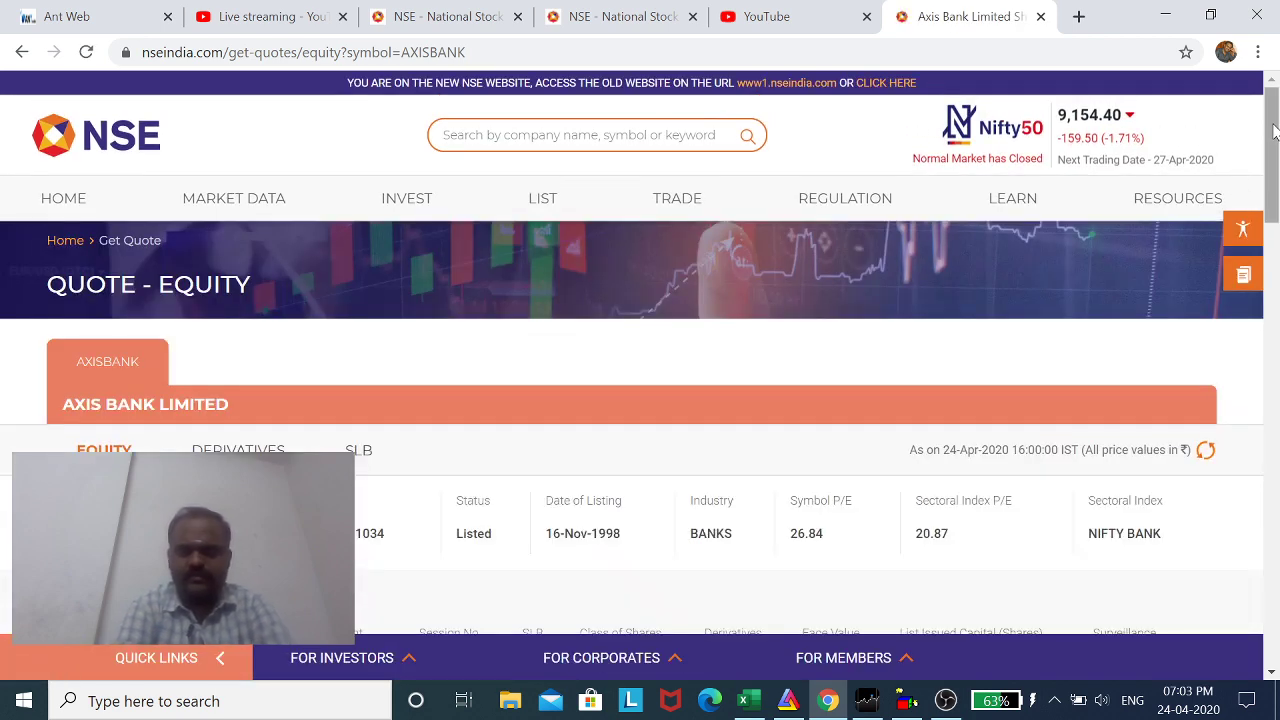
left_click_drag(1273, 130, 1273, 167)
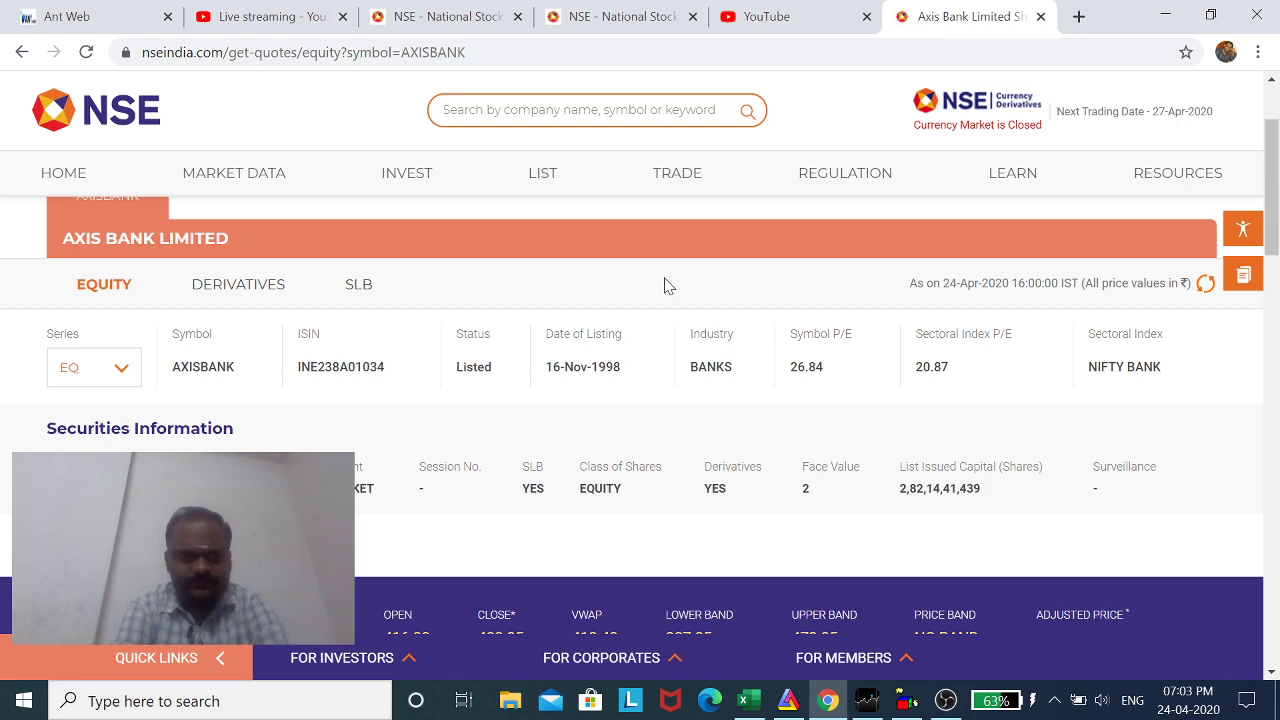
left_click_drag(1273, 190, 1265, 313)
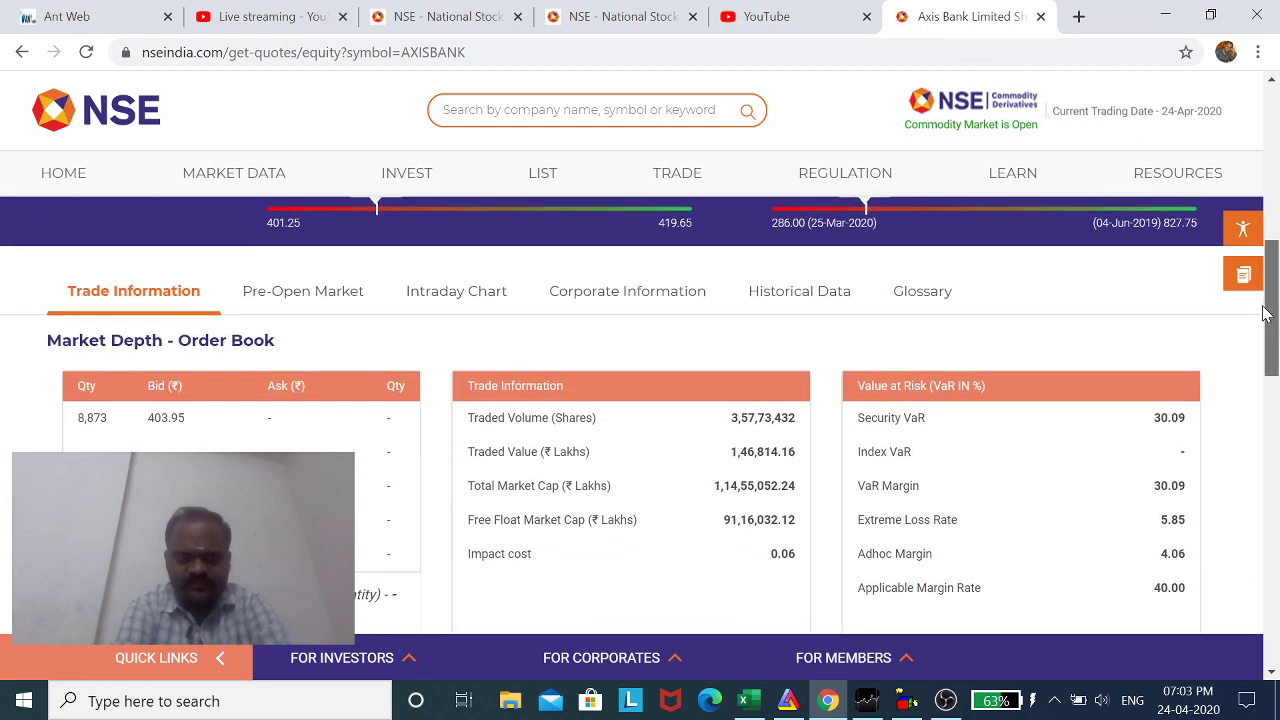
left_click(800, 299)
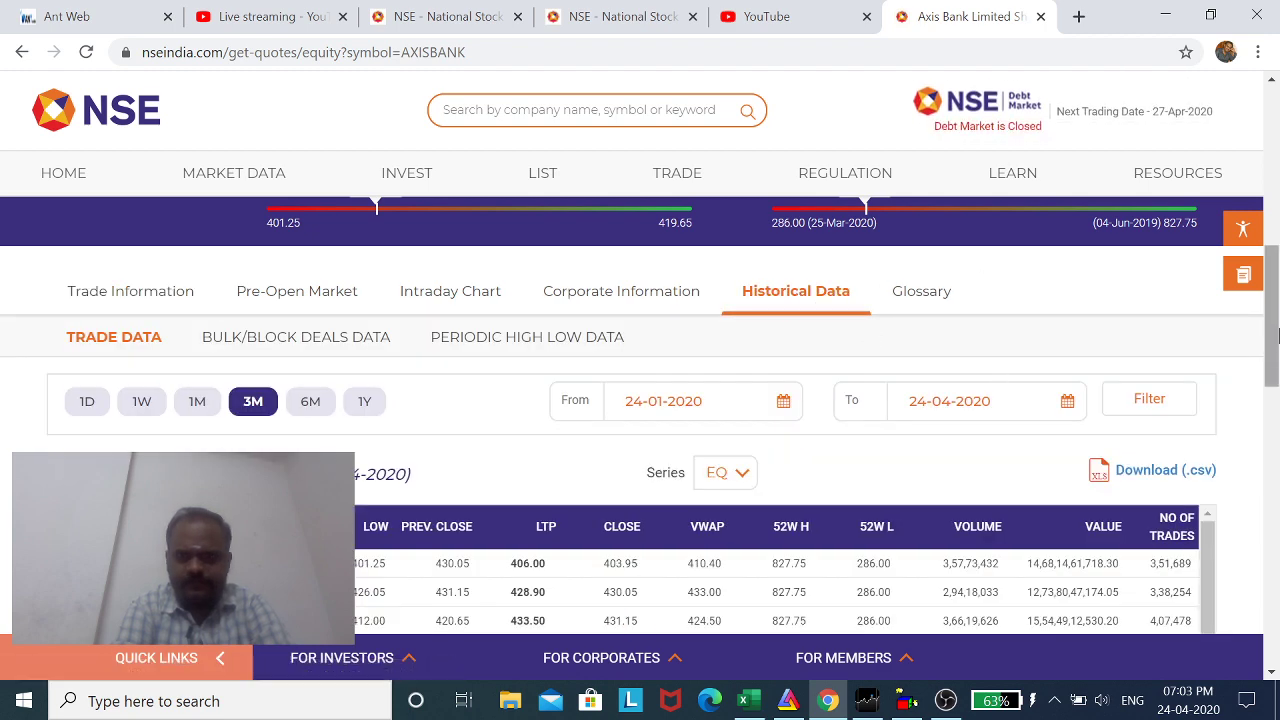
- Filter Axis Bank's trade data from 01-01-2020 to 24-04-2020, then download it as CSV and open it in Excel
left_click_drag(1275, 335, 1274, 369)
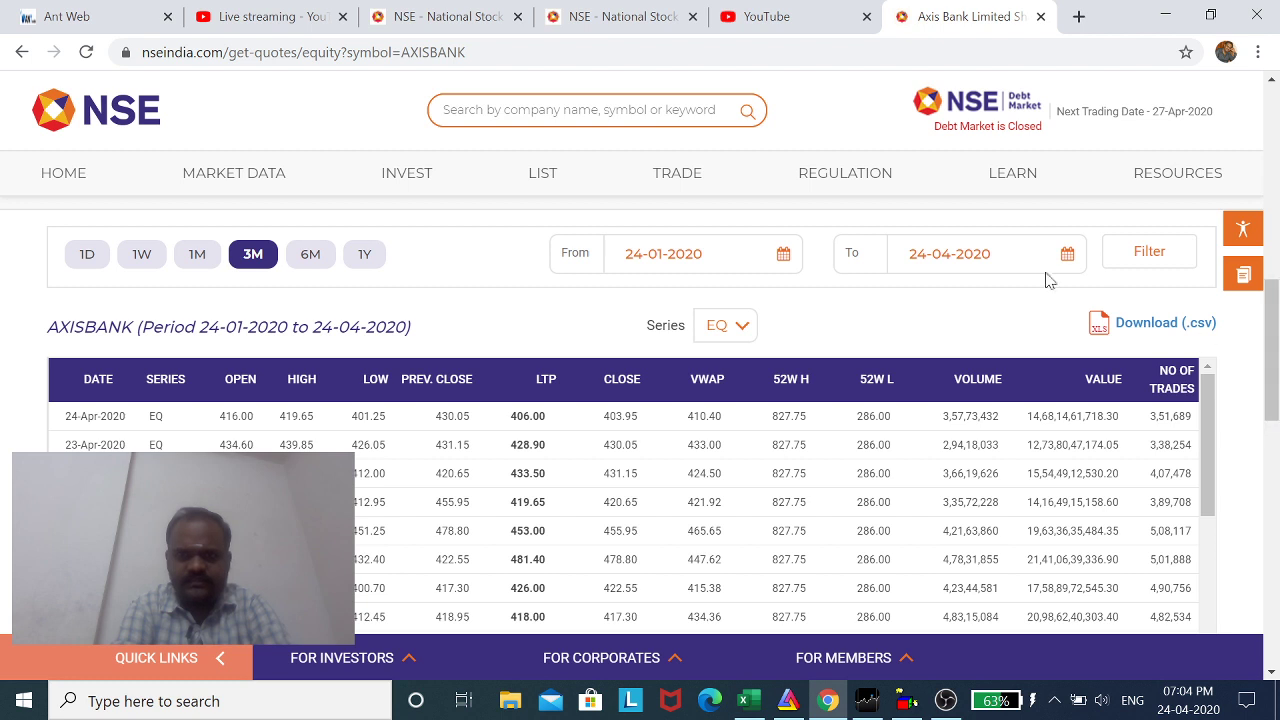
left_click(785, 254)
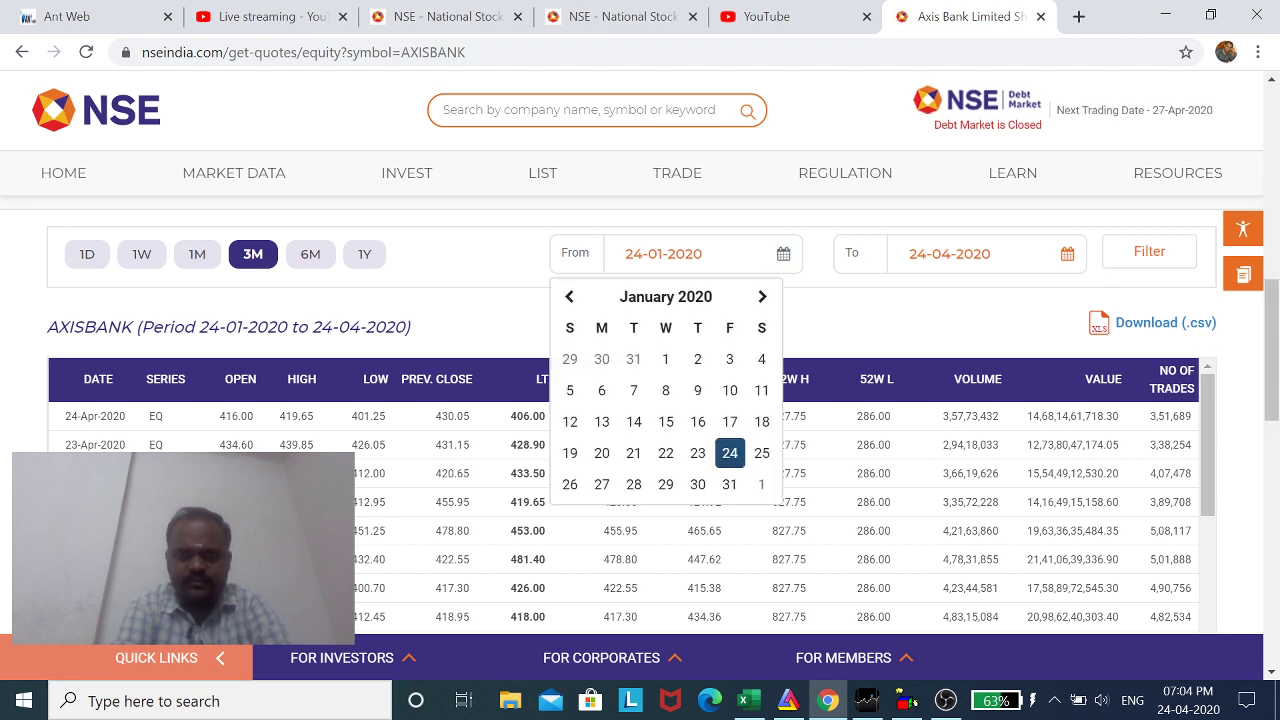
left_click(666, 362)
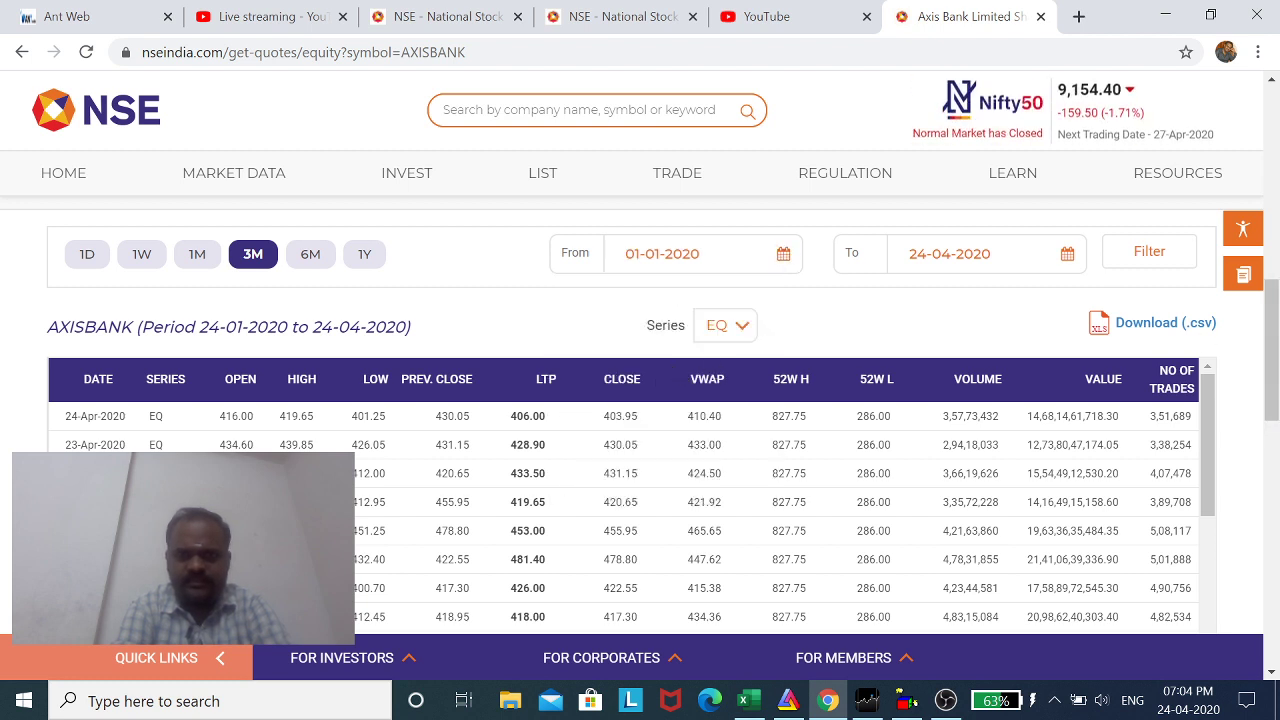
left_click(1140, 256)
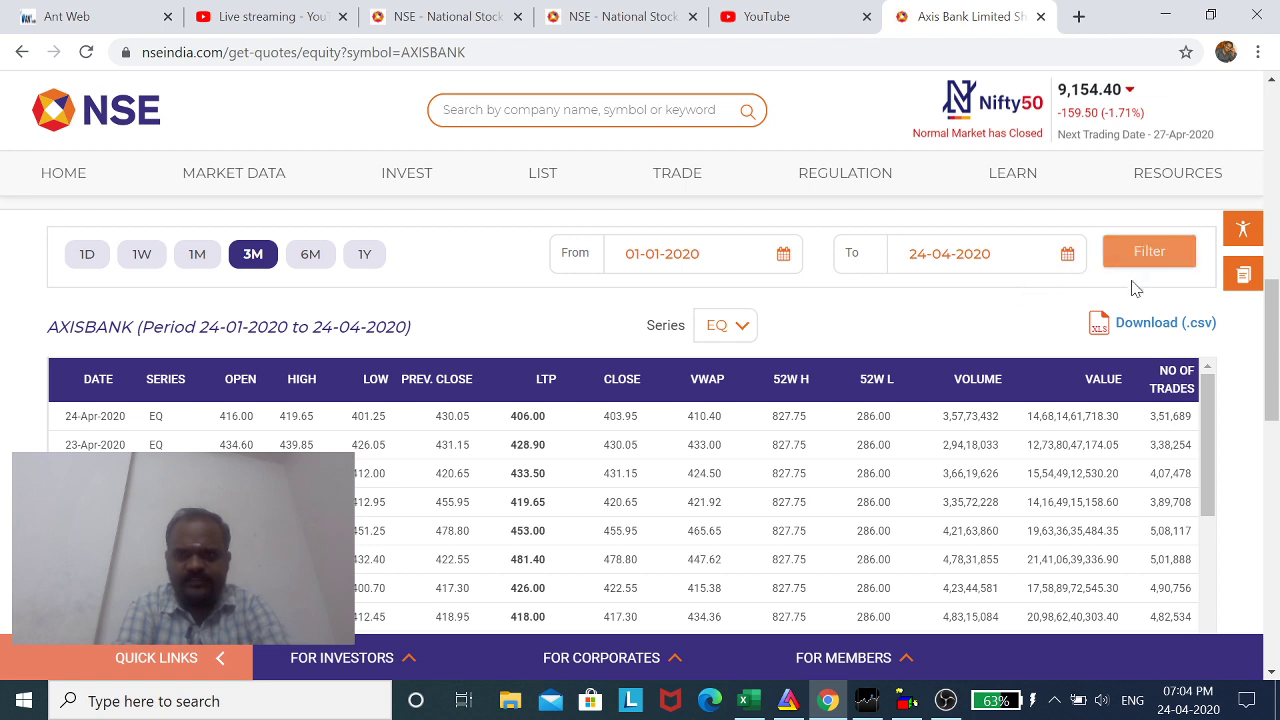
triple_click(1135, 288)
left_click(1148, 256)
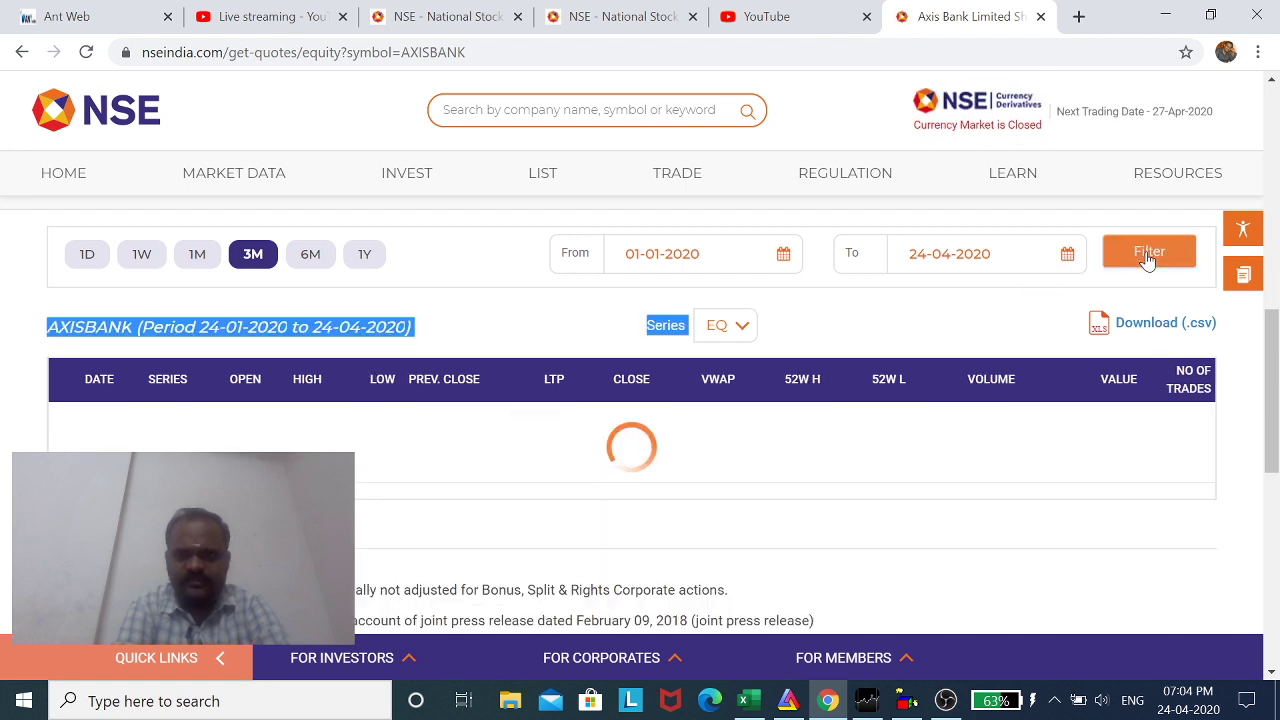
left_click(1155, 328)
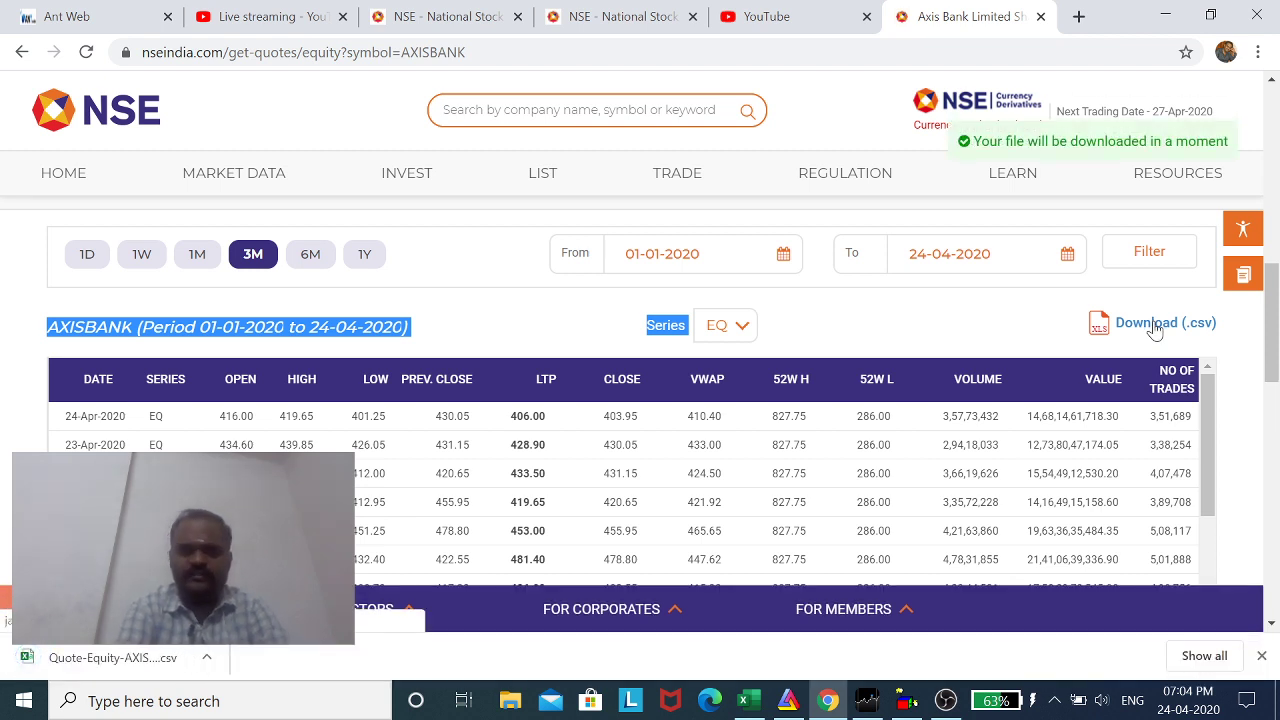
left_click(103, 660)
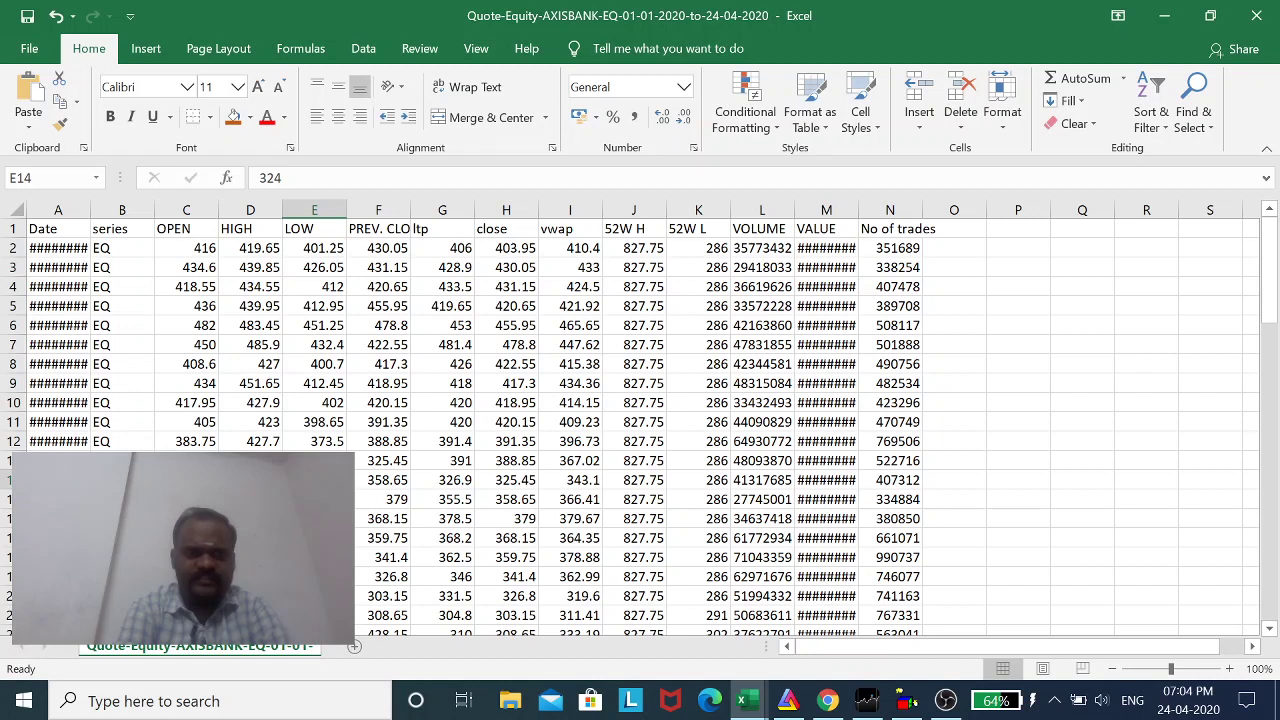
- Delete the Date, series, PREV. CLOSE and ltp columns from the Axis Bank price sheet
left_click(58, 210)
left_click_drag(85, 216, 123, 208)
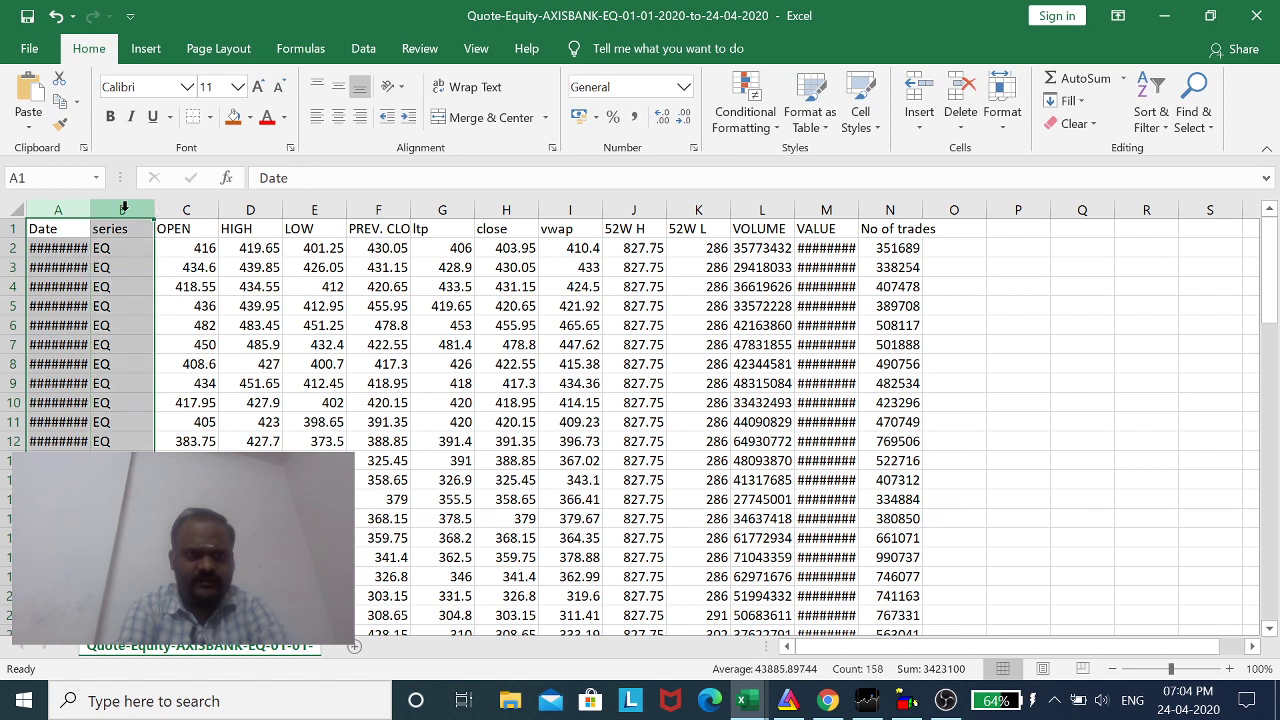
right_click(124, 210)
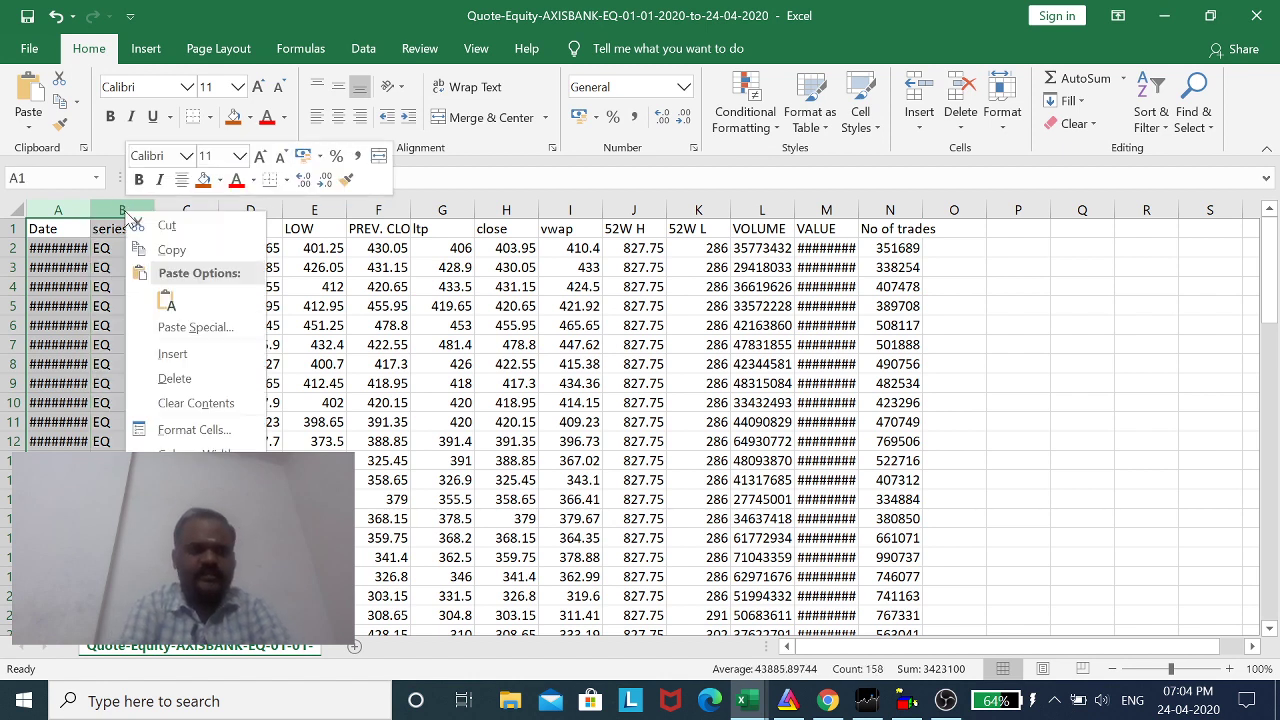
left_click(185, 379)
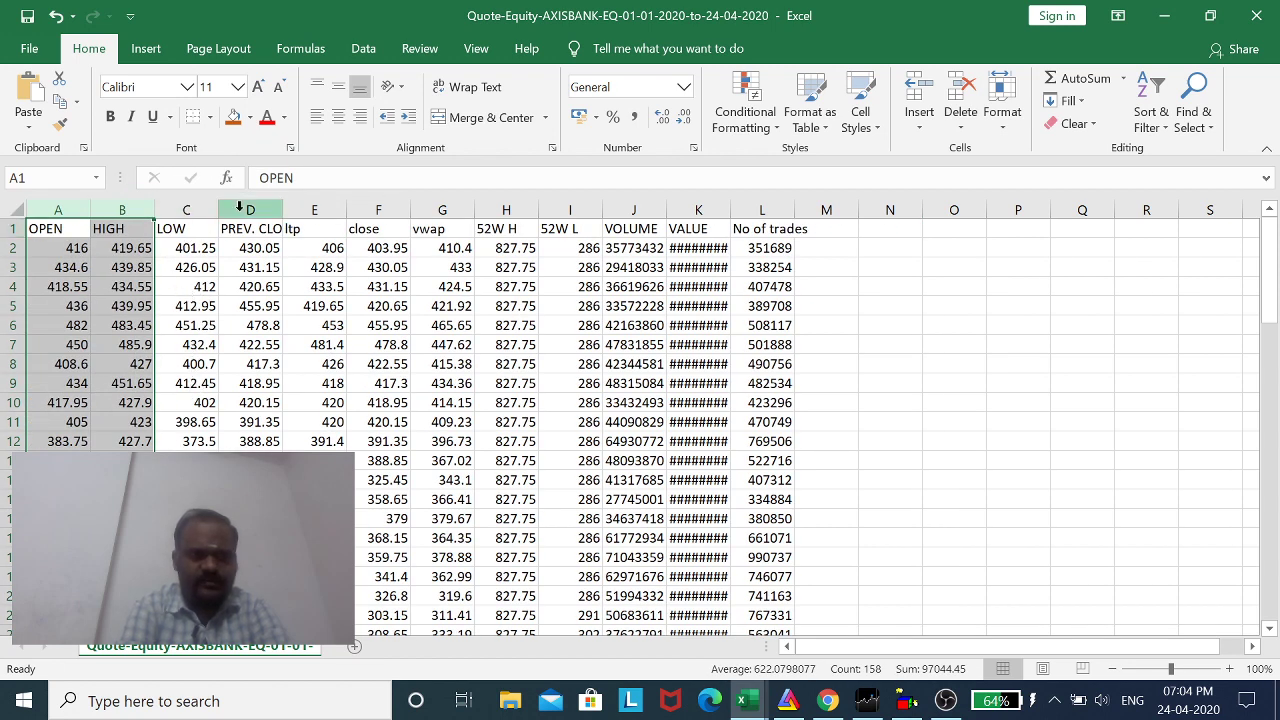
left_click_drag(240, 207, 318, 217)
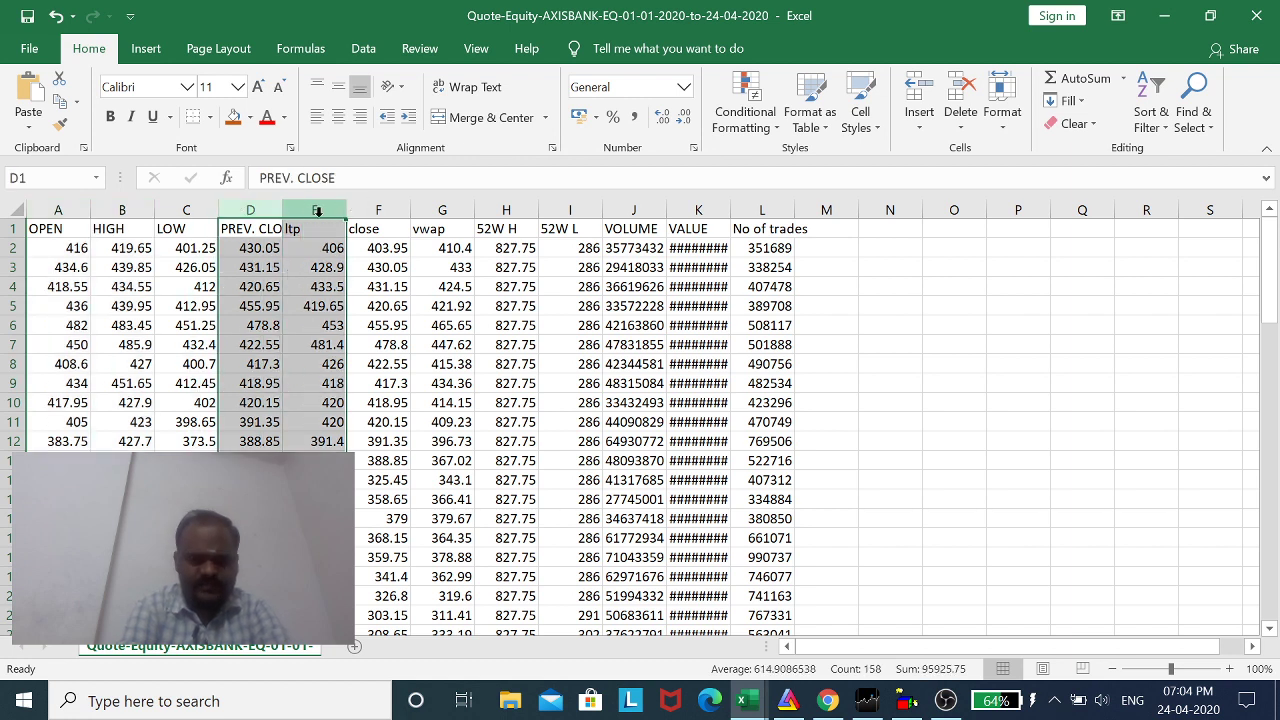
right_click(320, 219)
left_click(368, 385)
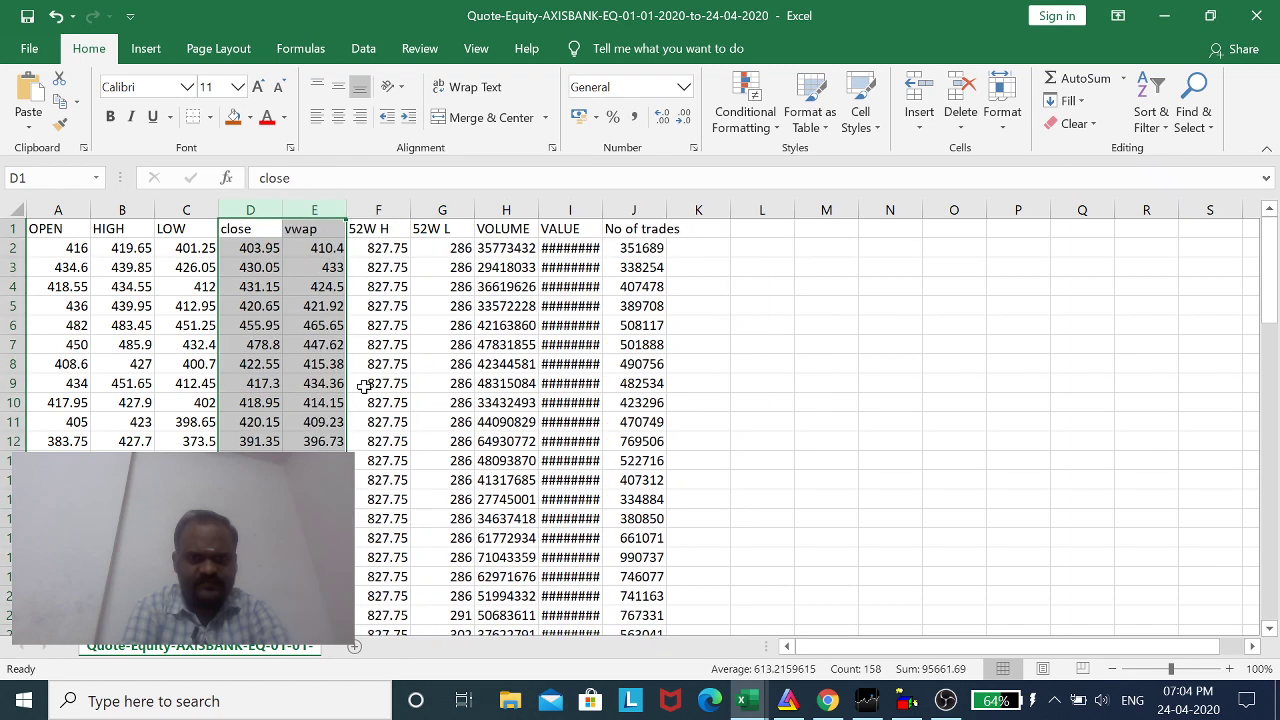
- Delete the columns from vwap through No of trades, and the OPEN column, leaving only HIGH, LOW and close
left_click(320, 210)
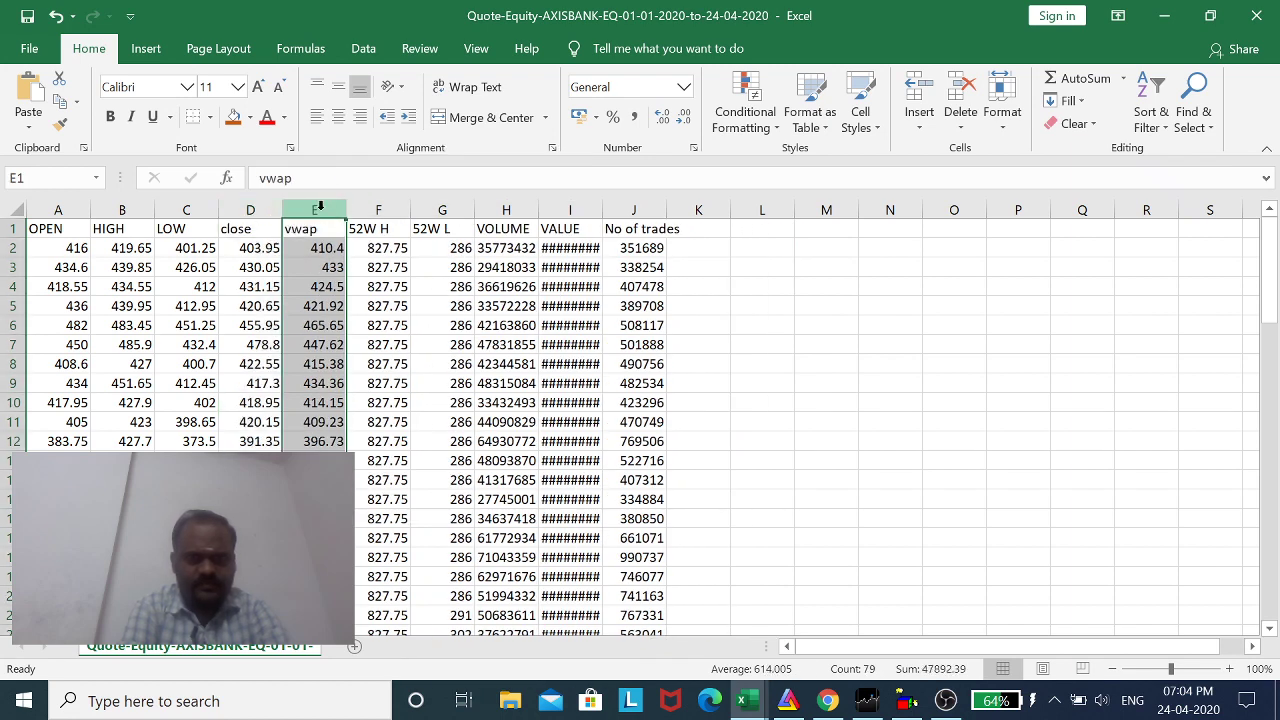
left_click(636, 209, "shift")
right_click(636, 210)
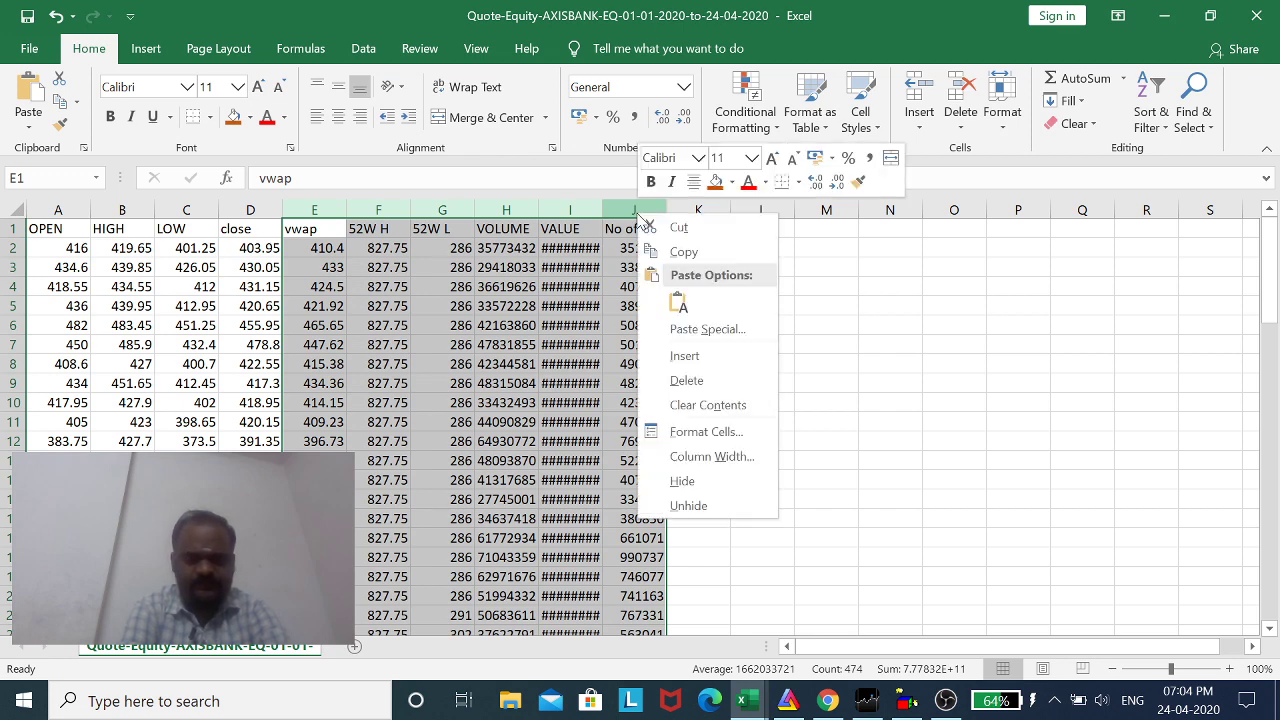
left_click(697, 383)
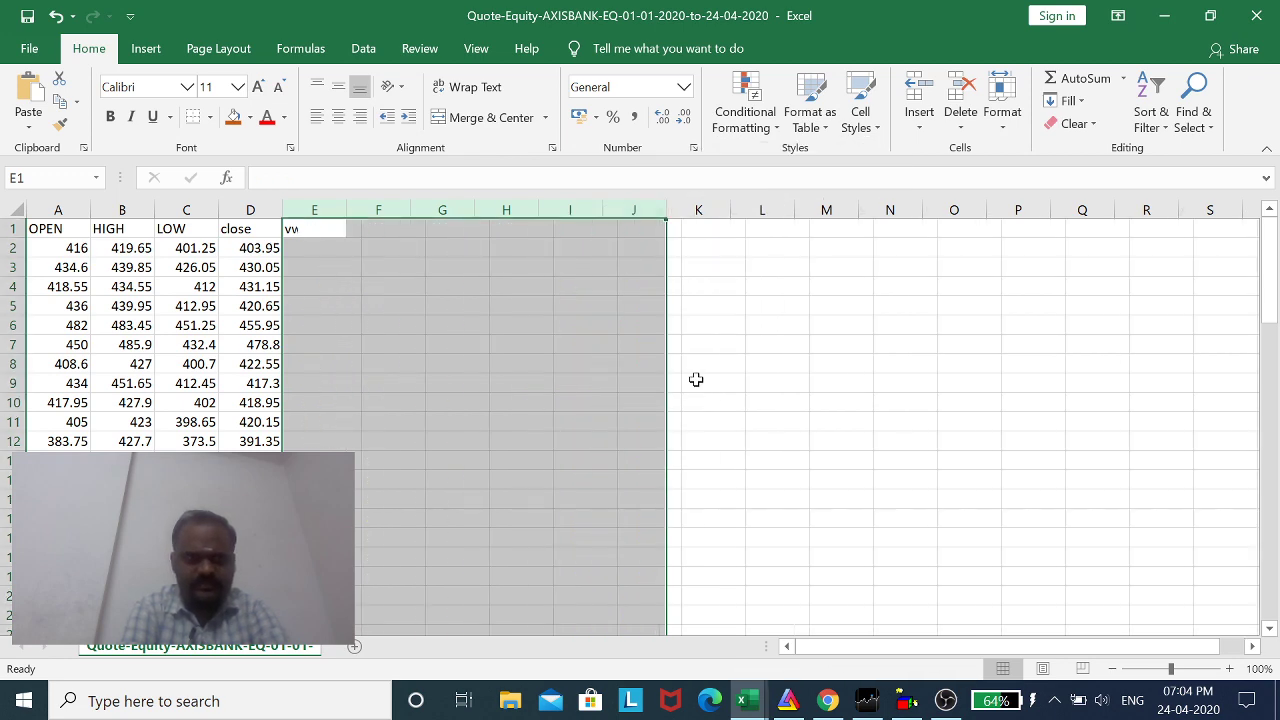
left_click(59, 210)
right_click(59, 210)
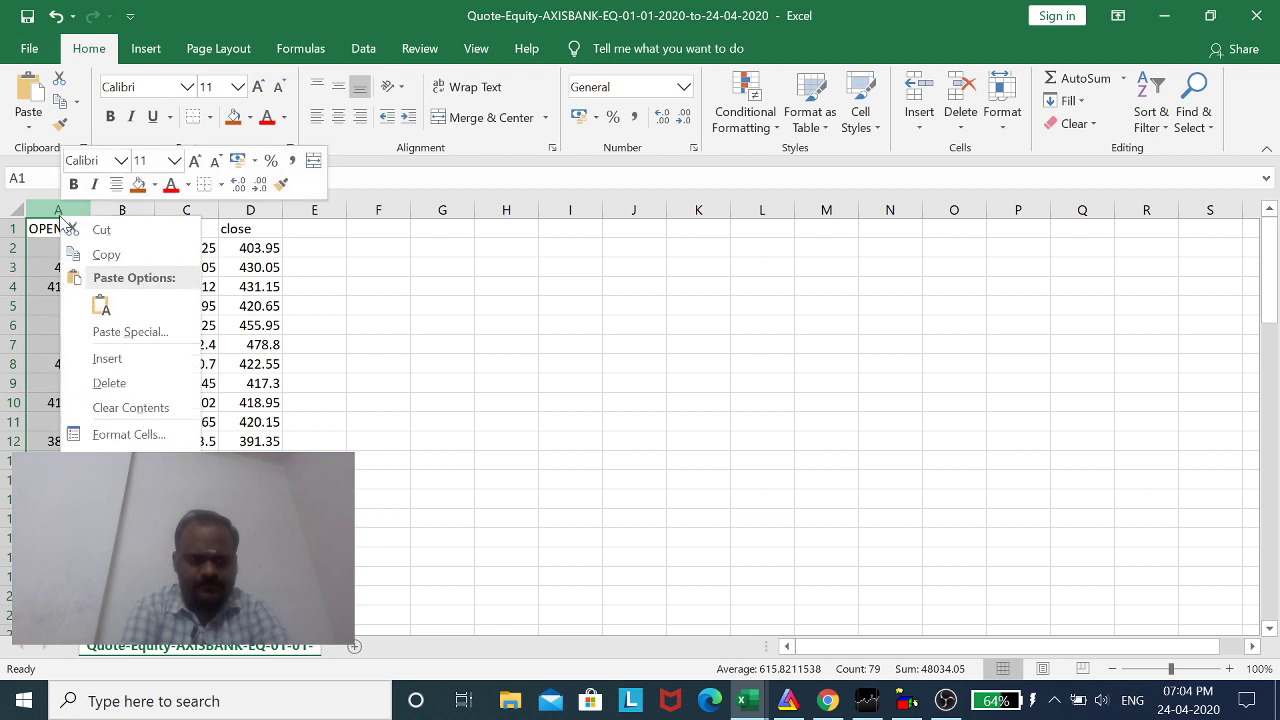
key("Escape")
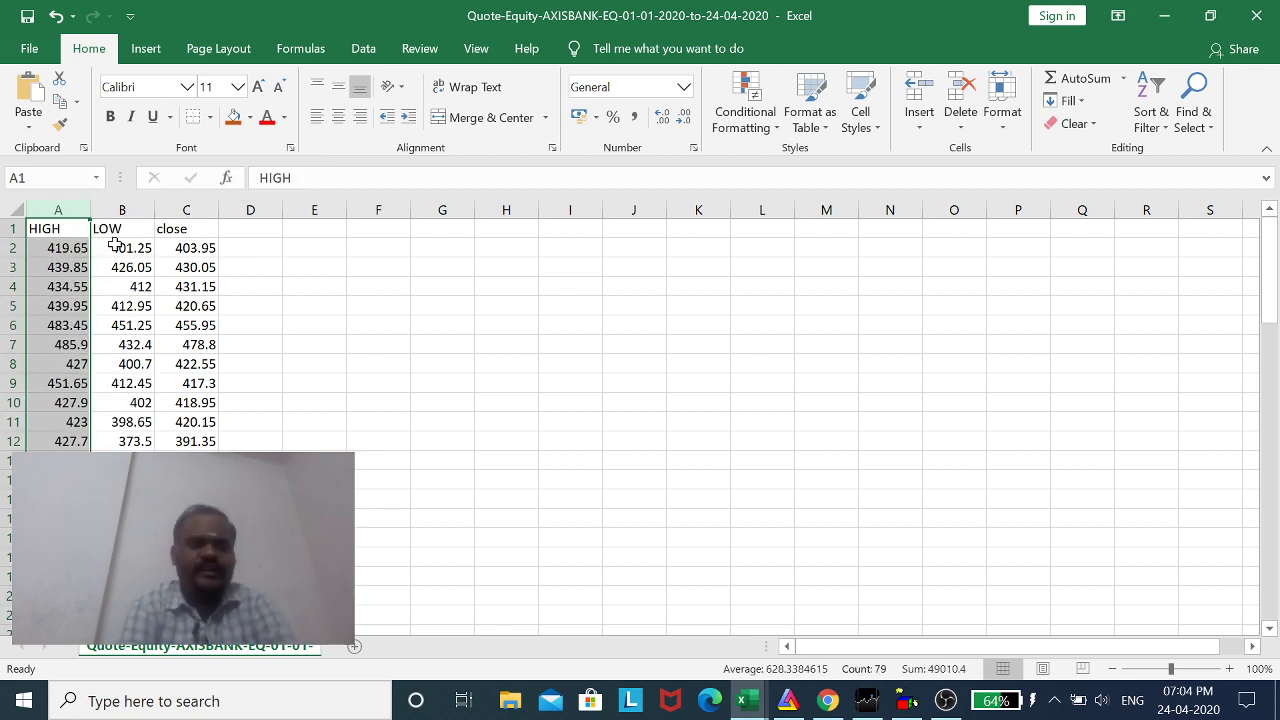
- Switch to Chrome, check the YouTube Studio live stream dashboard and close the YouTube home page tab
mouse_move(833, 700)
left_click(838, 669)
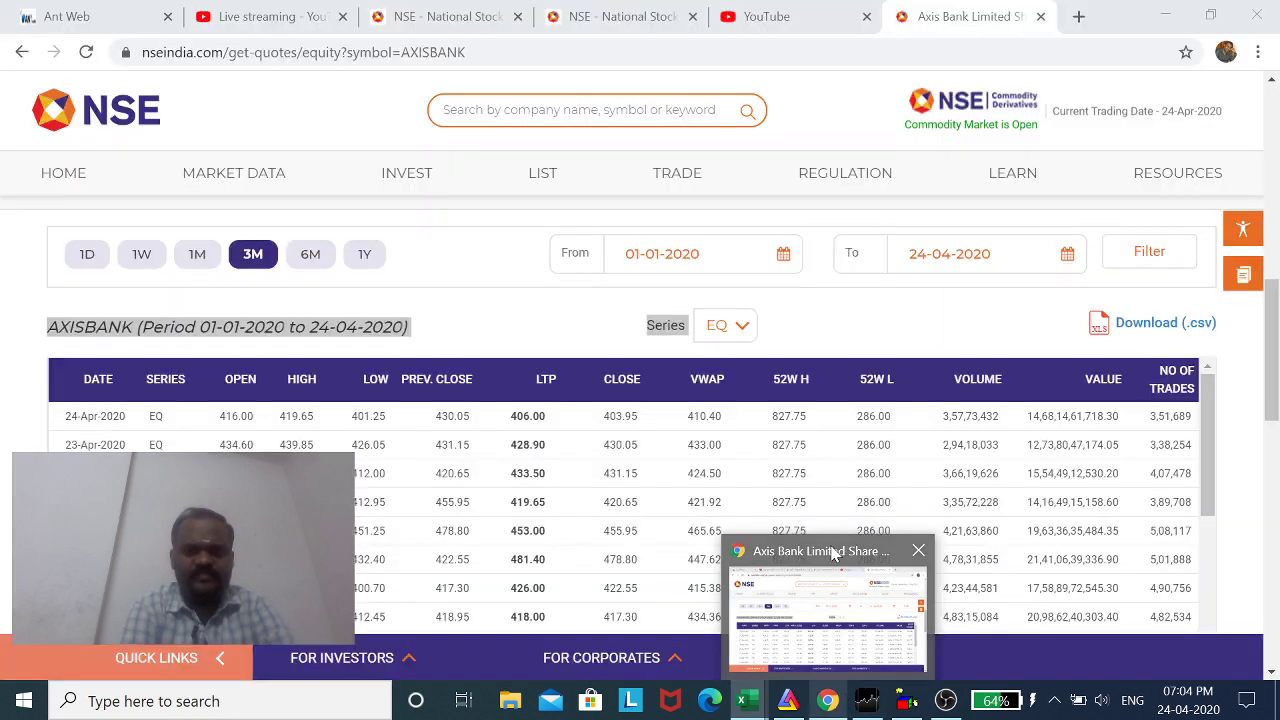
left_click(781, 12)
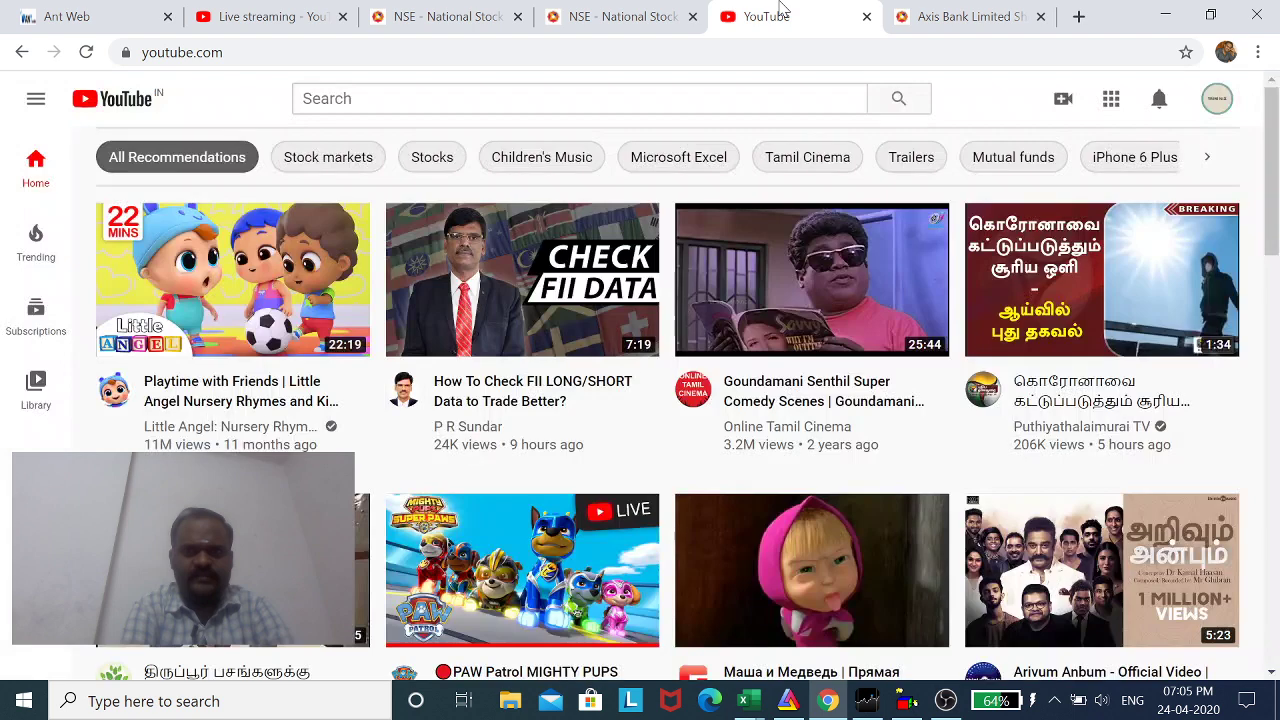
left_click(307, 10)
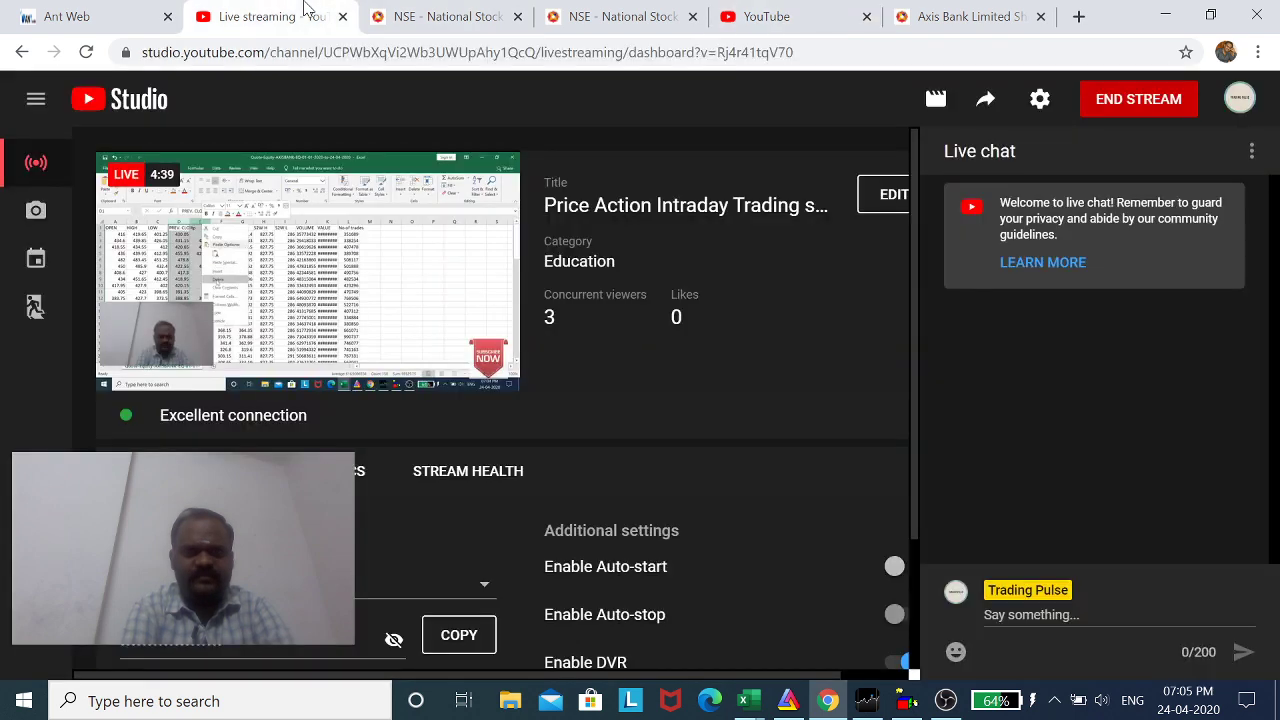
left_click(866, 20)
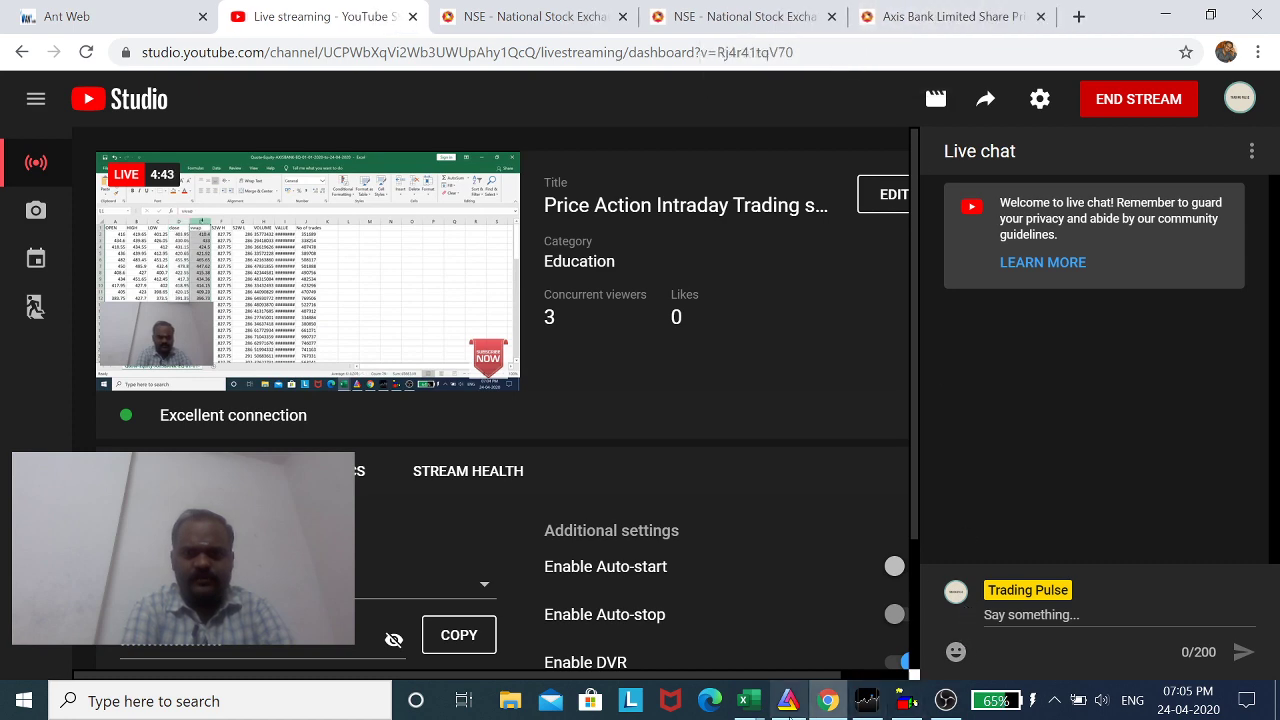
- Switch back to the Axis Bank price workbook in Excel and enter the seven-row HIGH average =SUM(A3:A9)/7 in cell D3
mouse_move(744, 705)
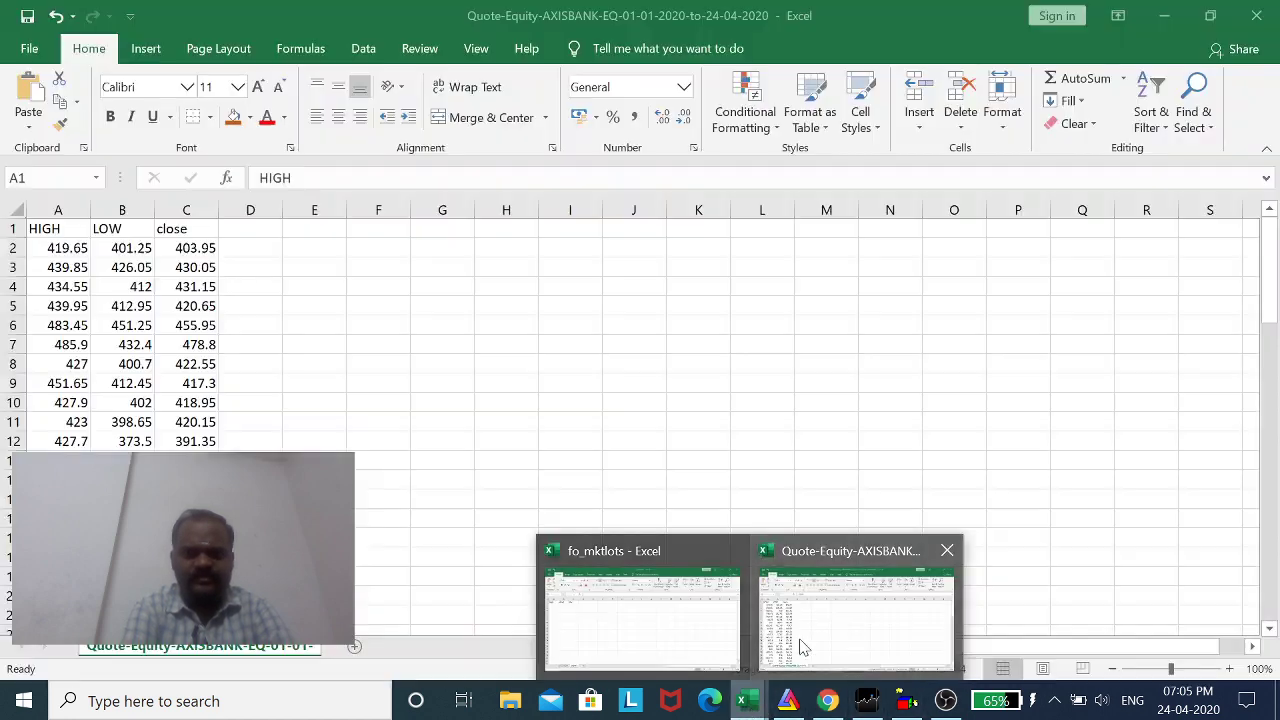
left_click(800, 648)
left_click(267, 252)
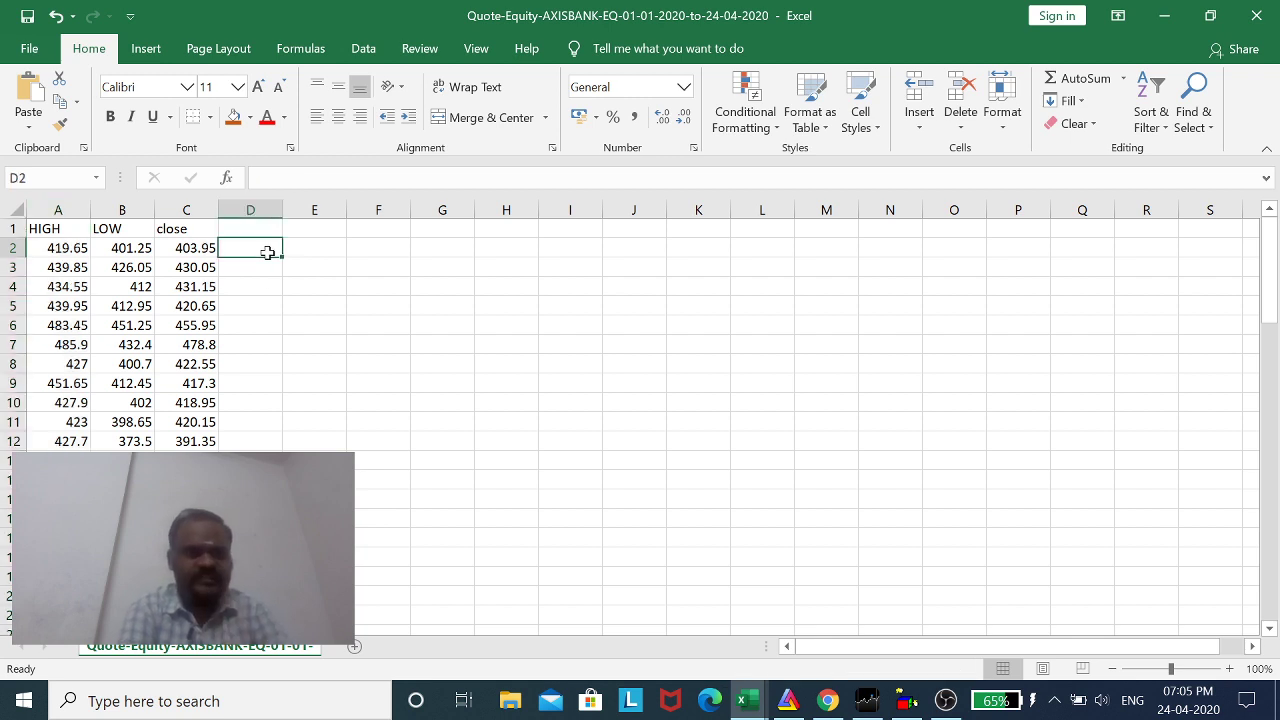
left_click(66, 268)
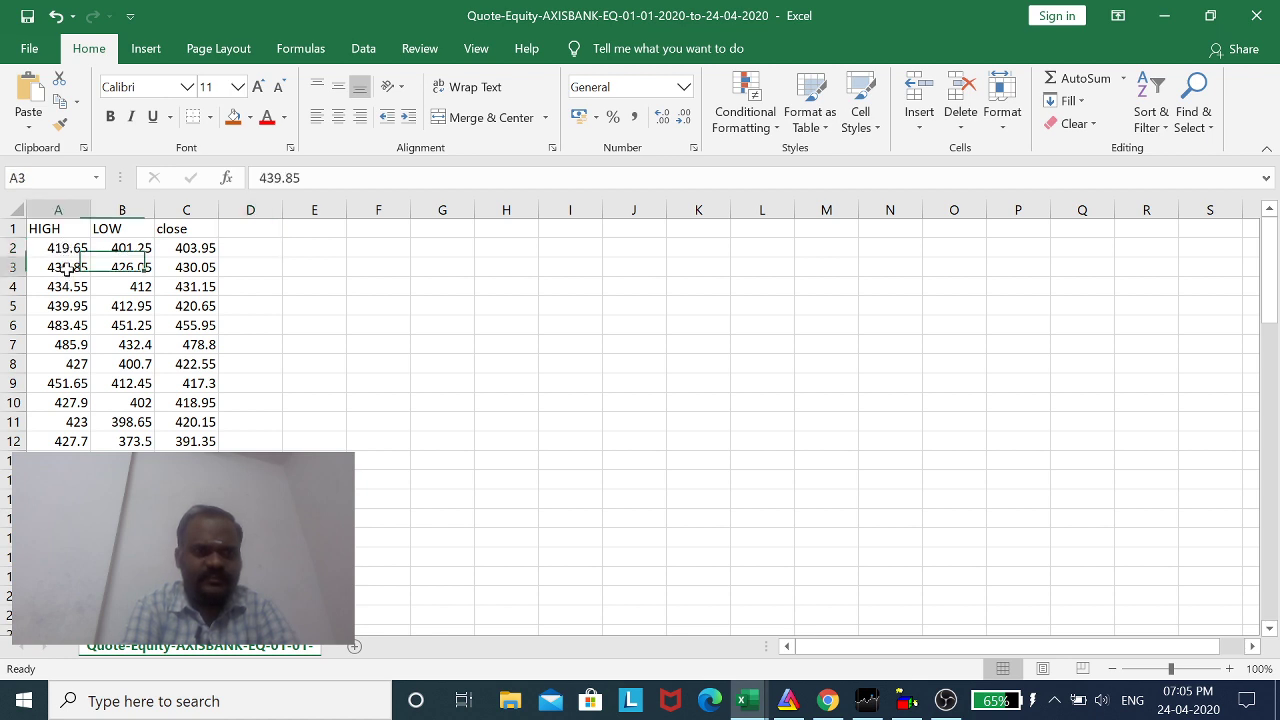
left_click(246, 267)
type("=")
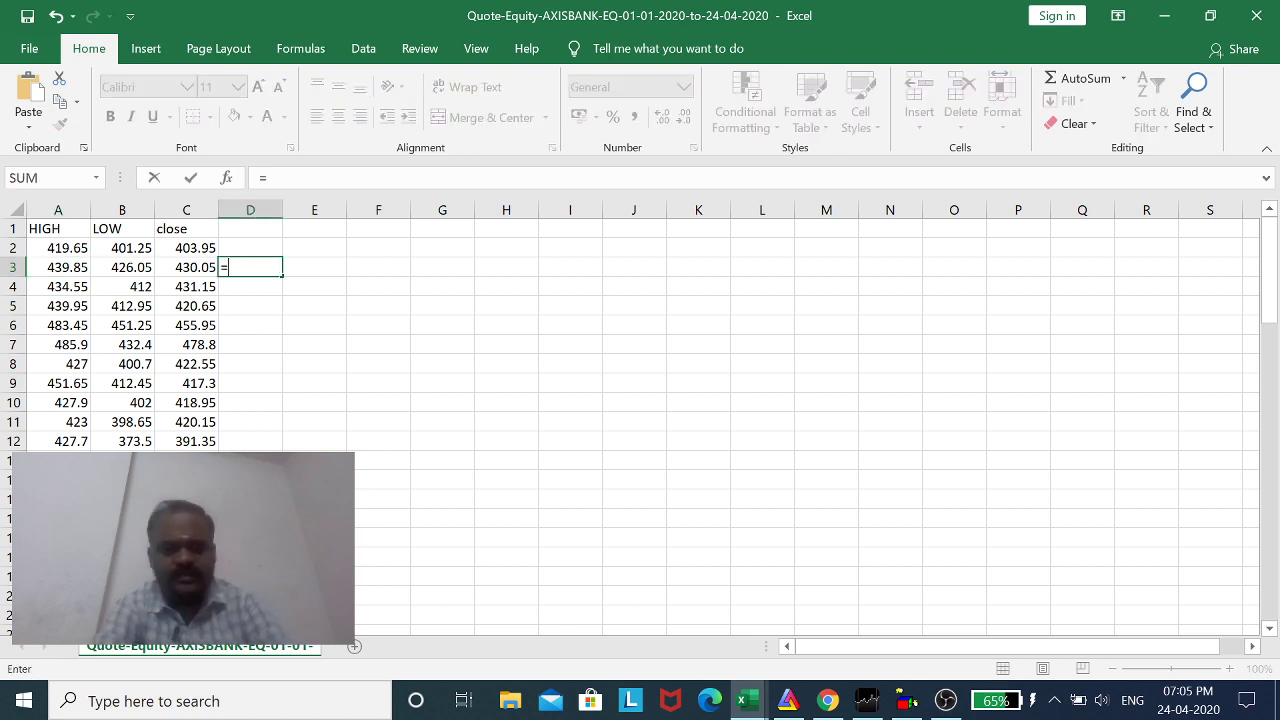
type("sum")
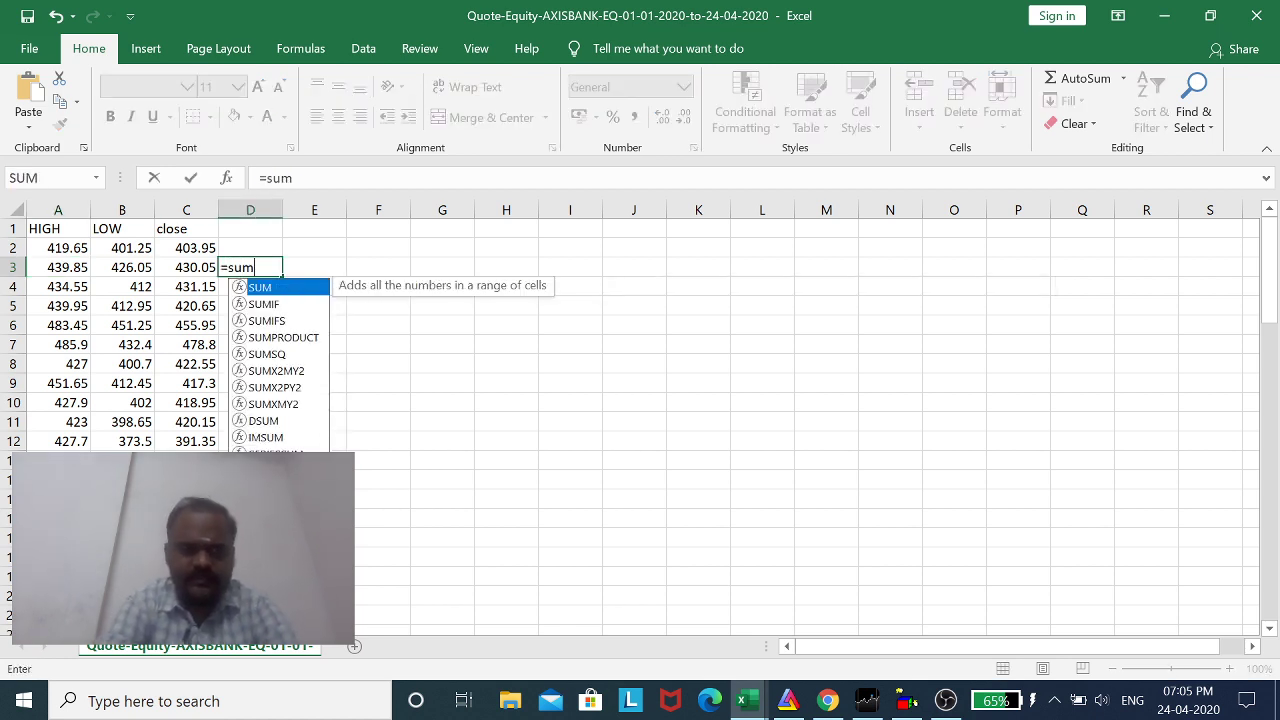
type("(")
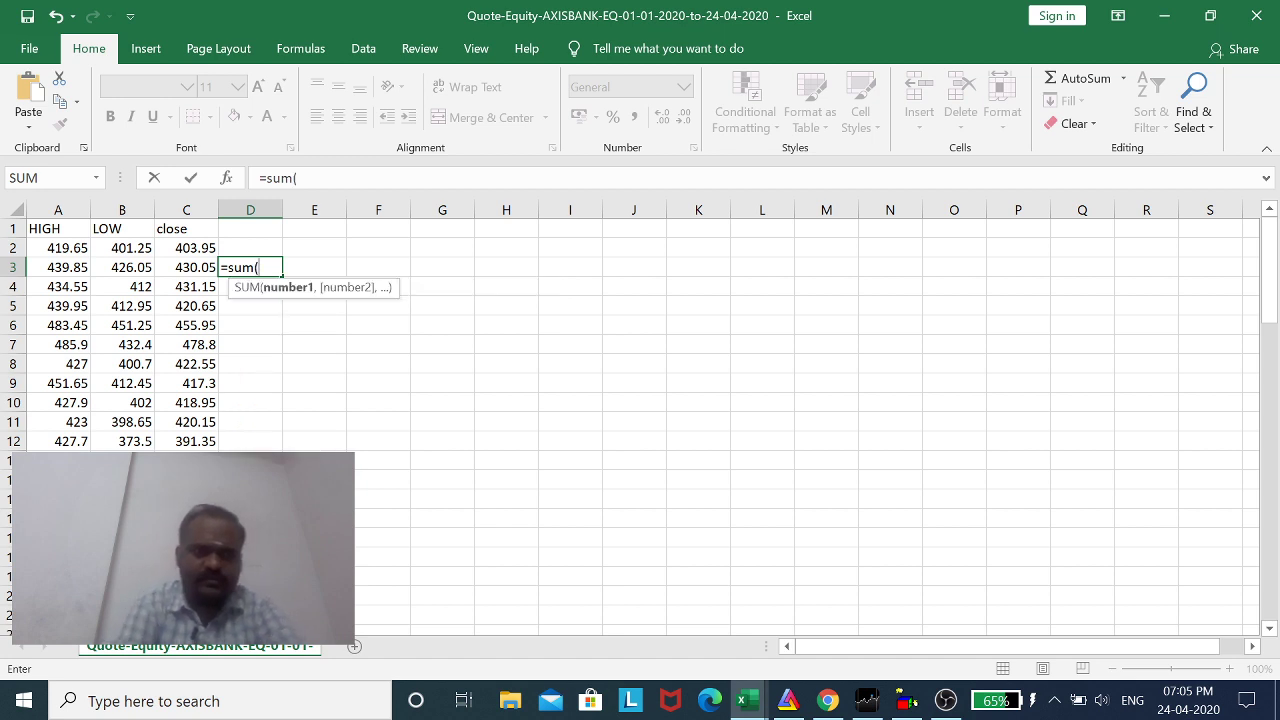
left_click(65, 266)
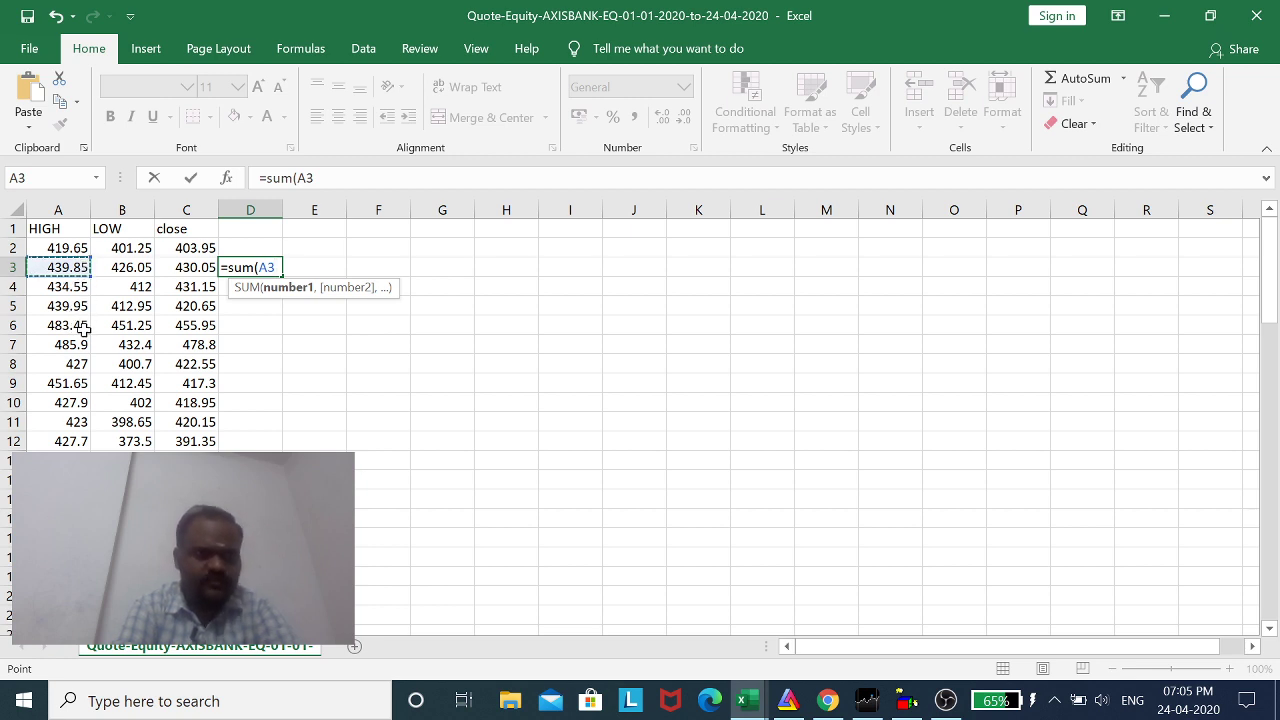
left_click(84, 386, "shift")
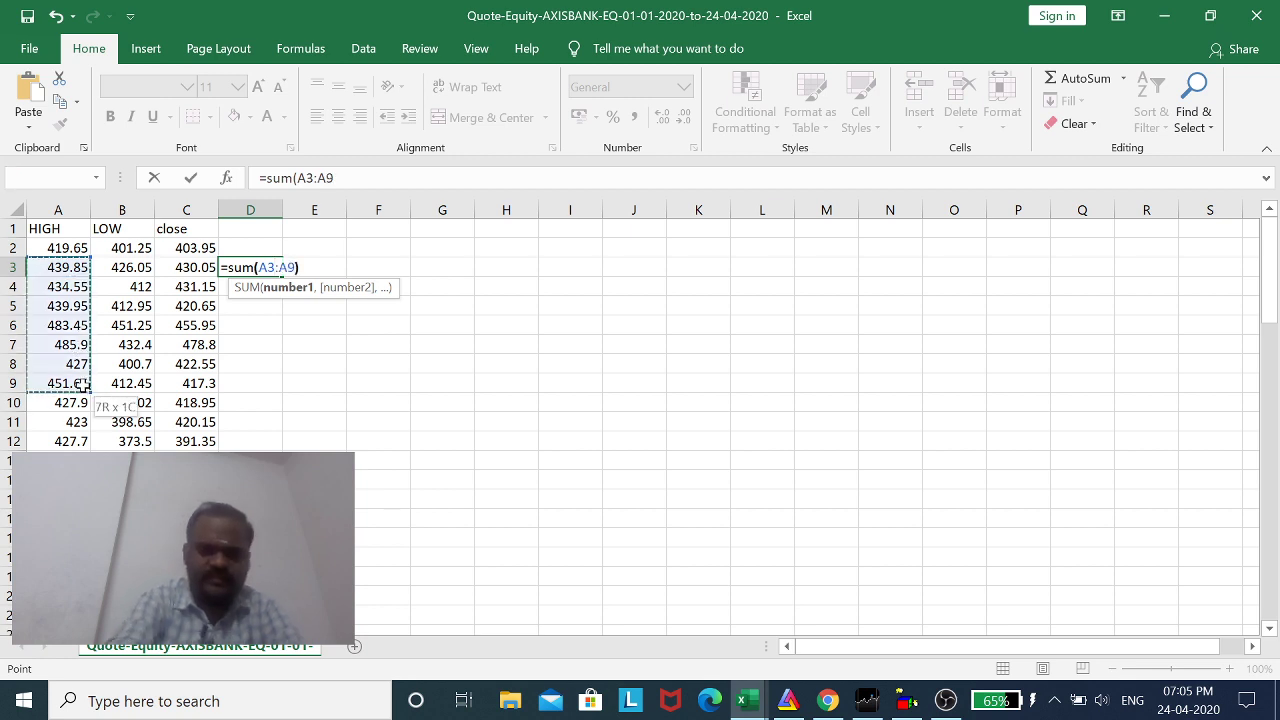
type(")/7")
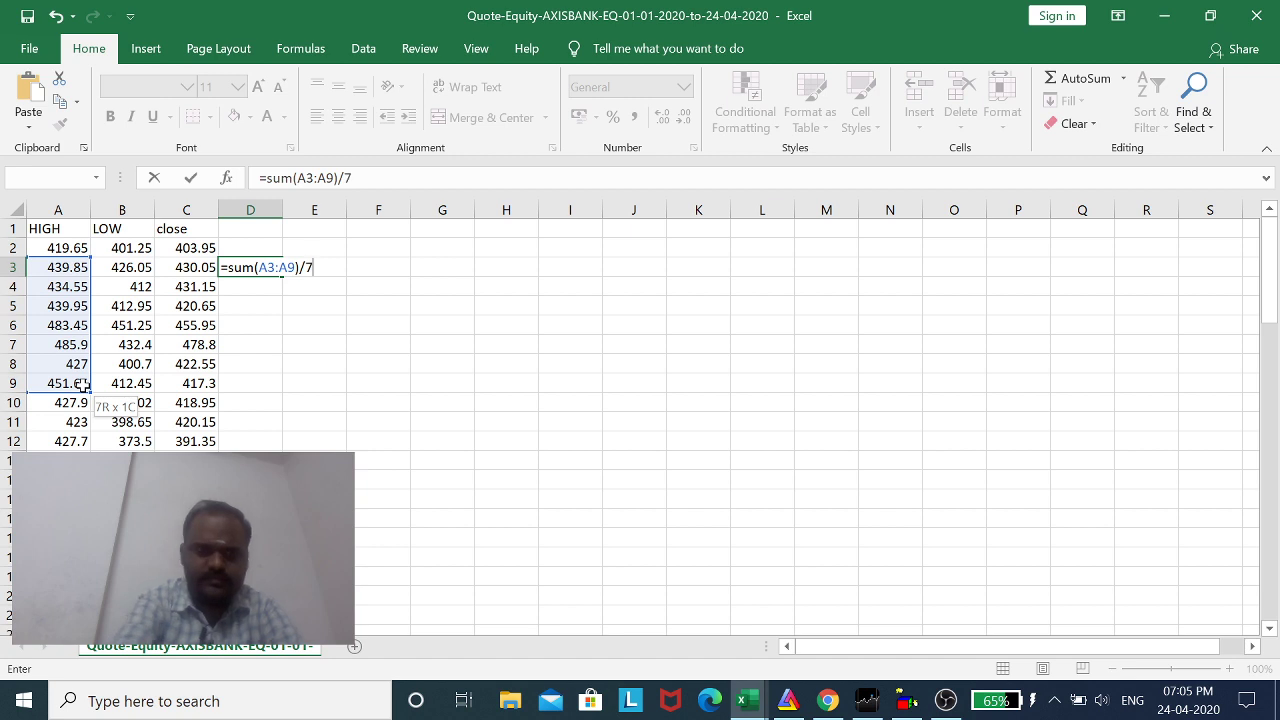
key("Return")
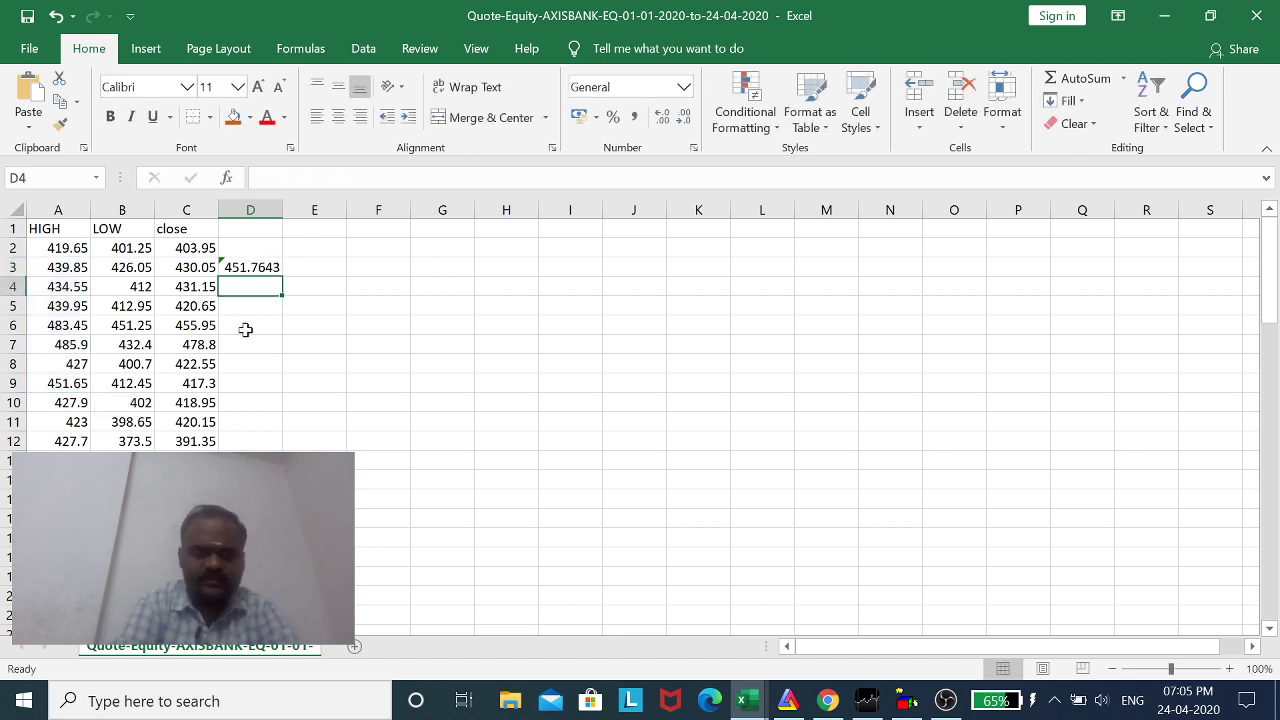
- Fill the HIGH average formula from D3 down through D31 and select cell E3
left_click(249, 269)
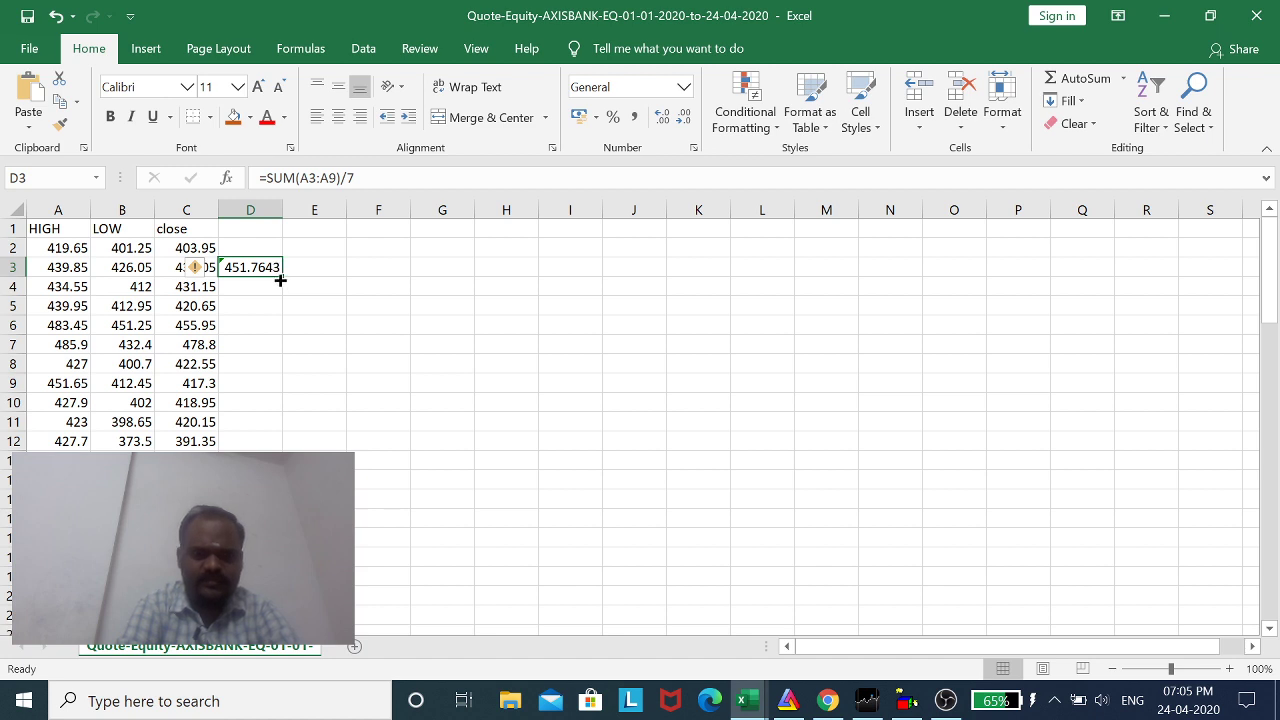
left_click_drag(281, 274, 291, 651)
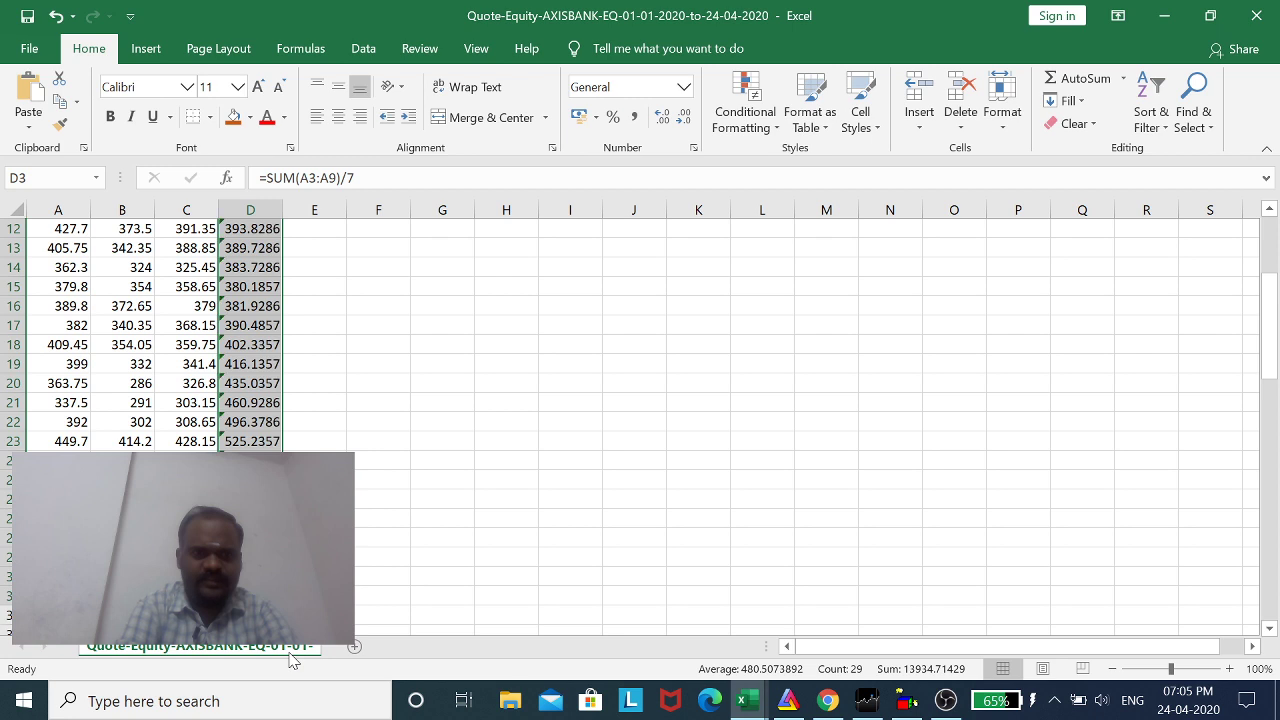
left_click_drag(1270, 330, 1274, 272)
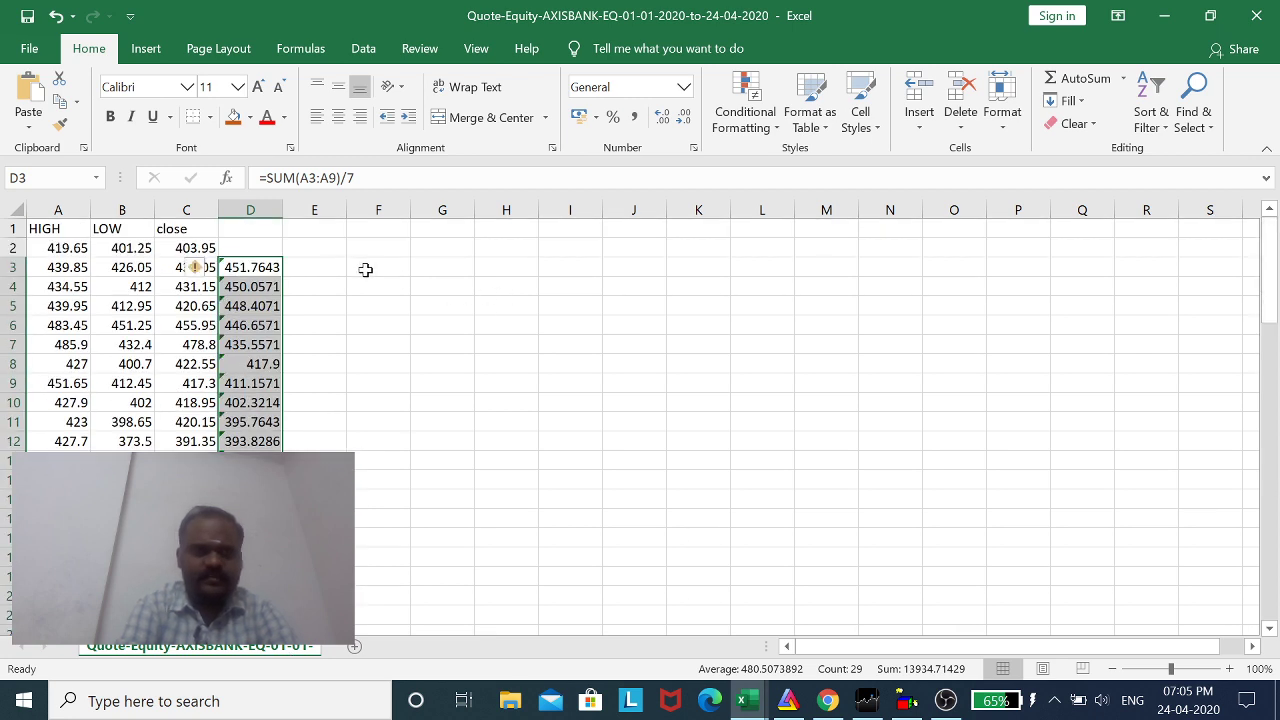
left_click(334, 269)
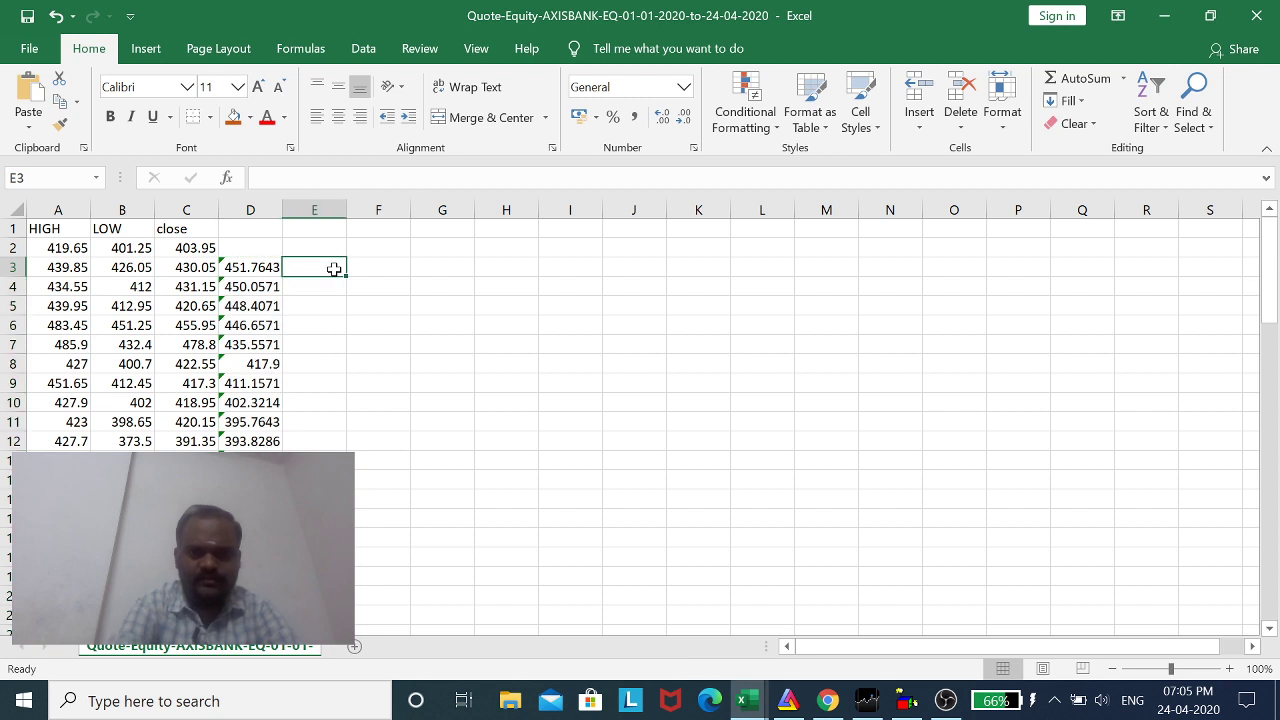
- Try to enter the seven-row LOW average over B3:B9 in cell E3
type("=")
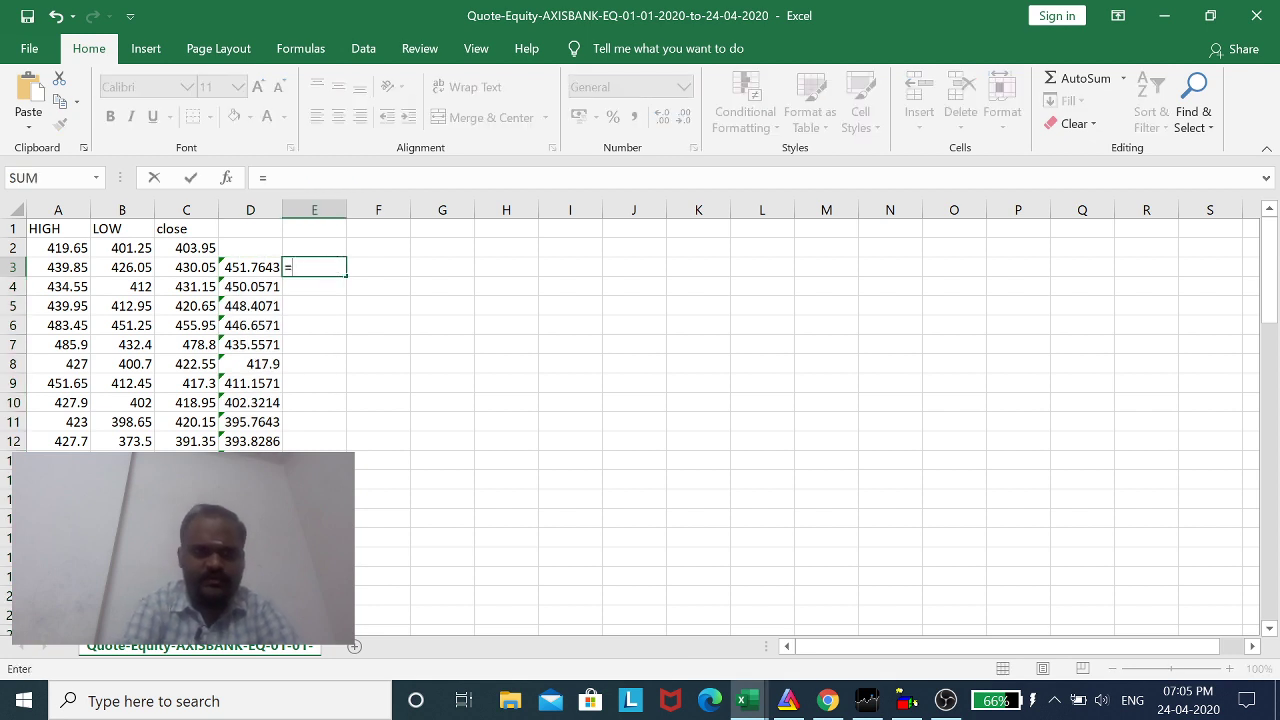
type("sum")
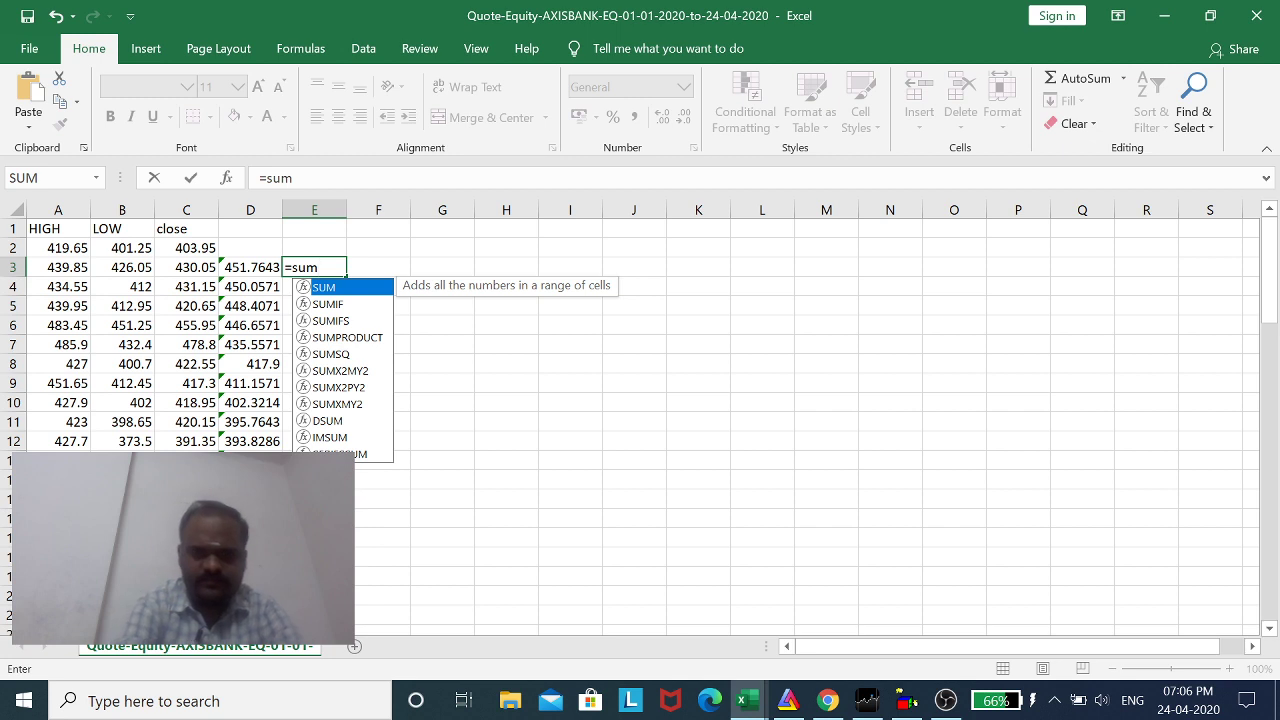
type("(")
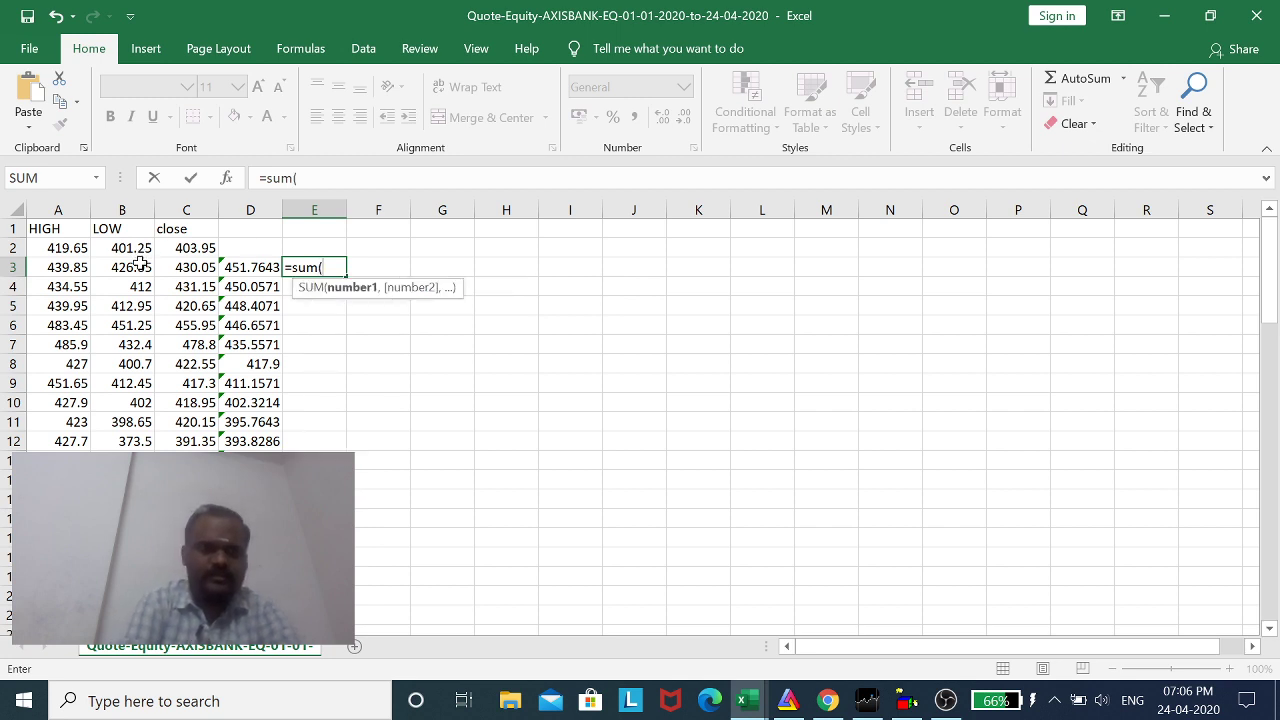
left_click(138, 268)
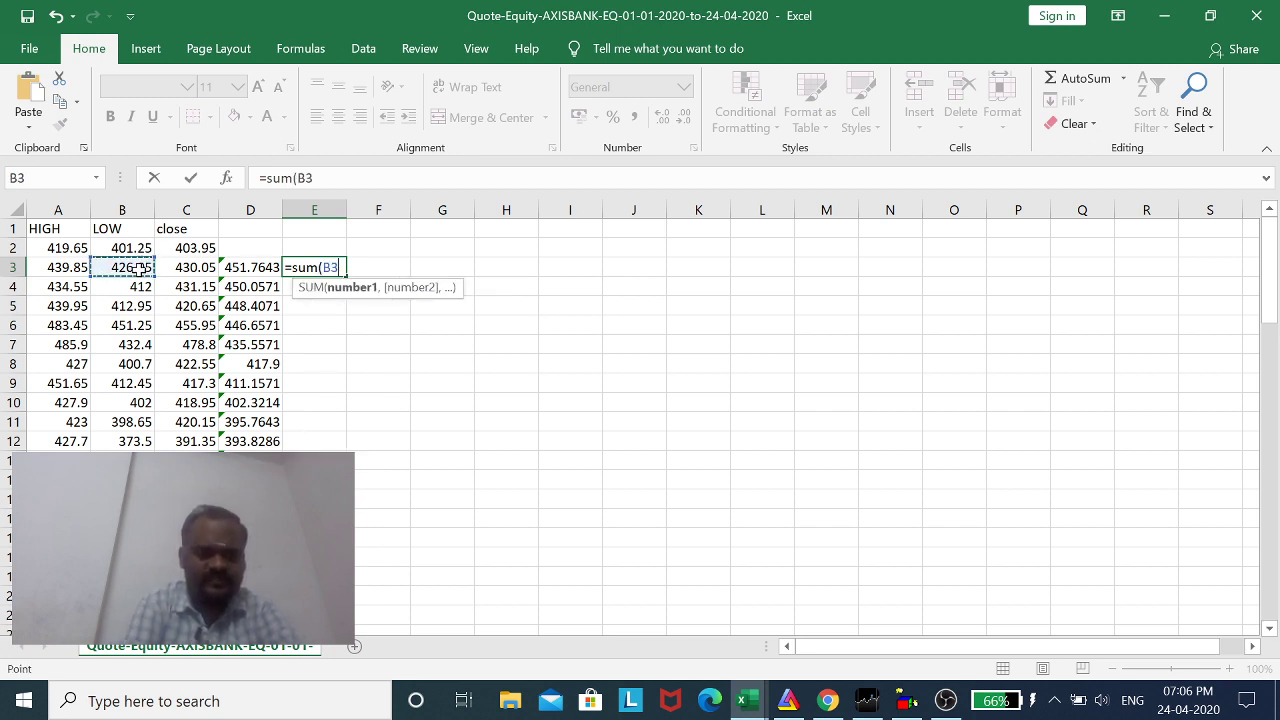
left_click(138, 384, "shift")
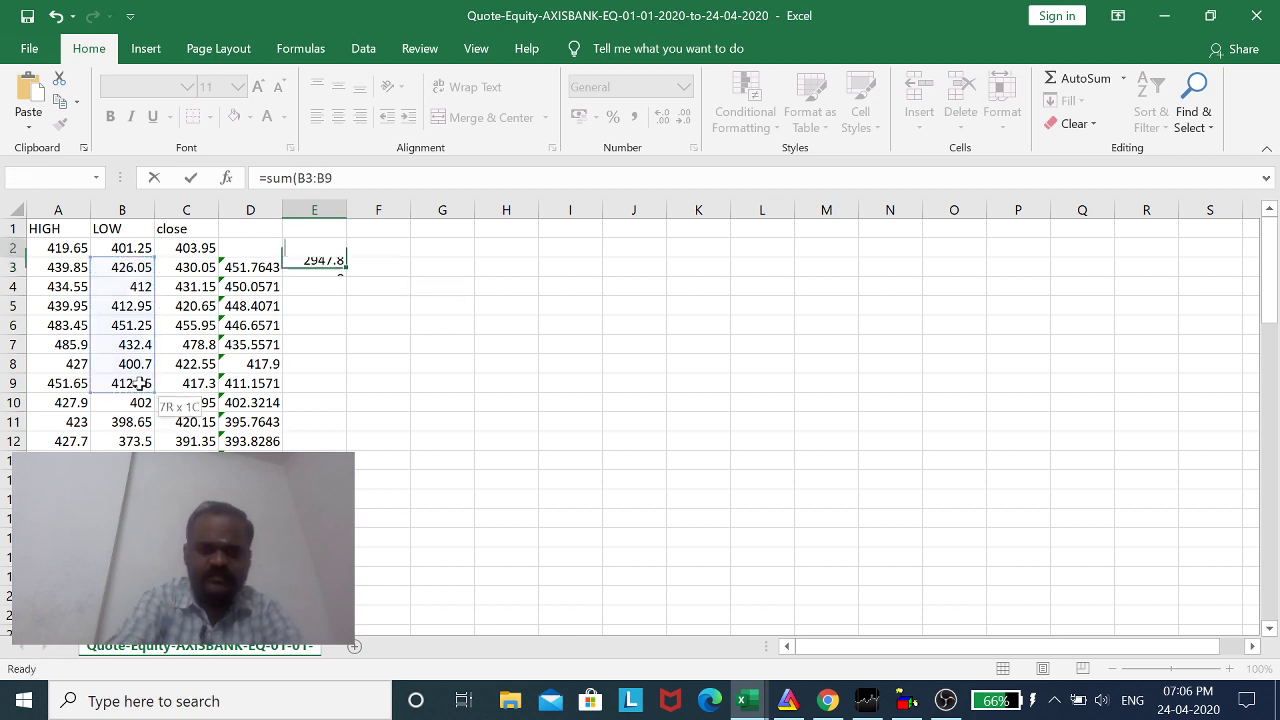
key("shift+Return")
type(")")
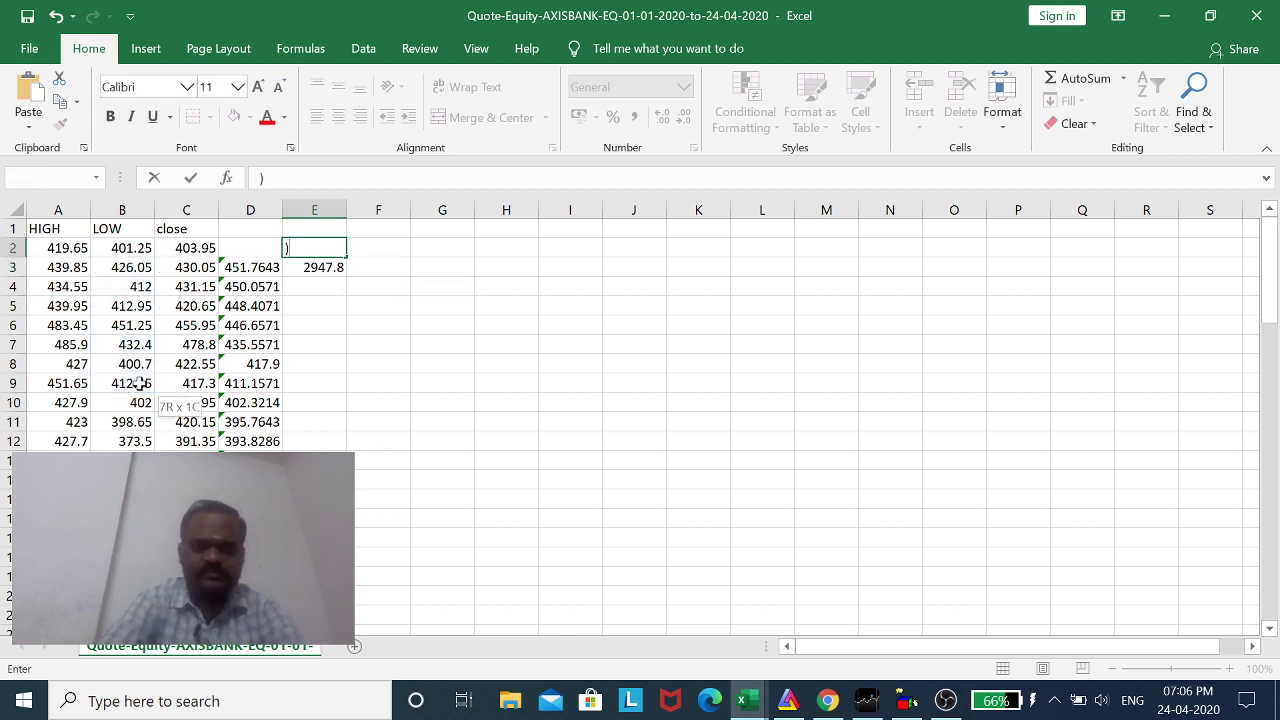
key("BackSpace")
- Enter the seven-row LOW average =SUM(B3:B9)/7 in cell E3 and fill it down column E to the last data row
left_click(309, 268)
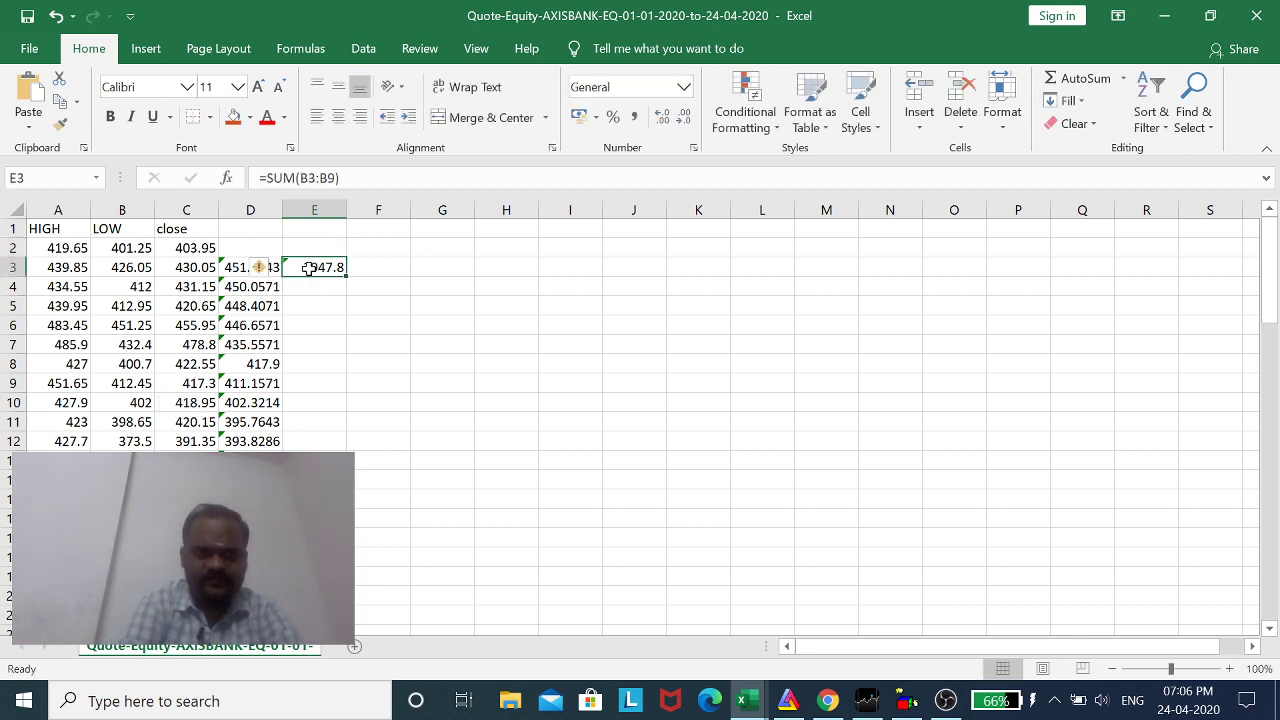
type("=s")
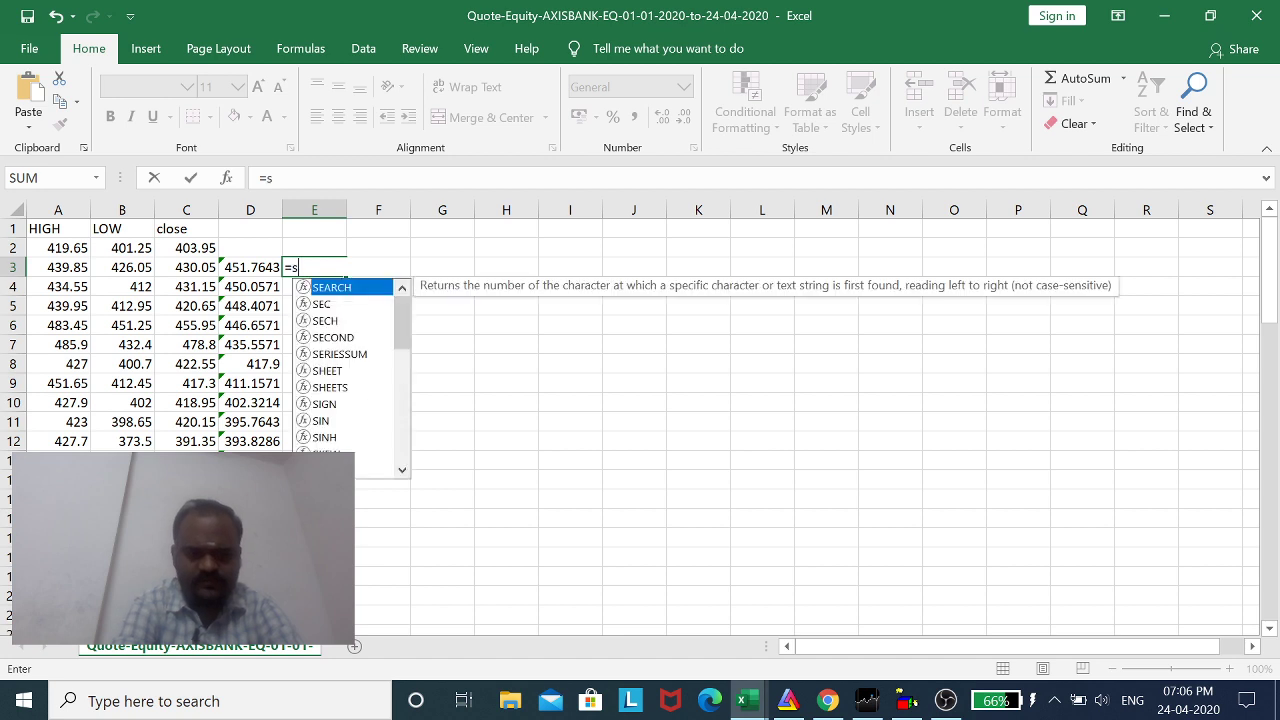
type("um(")
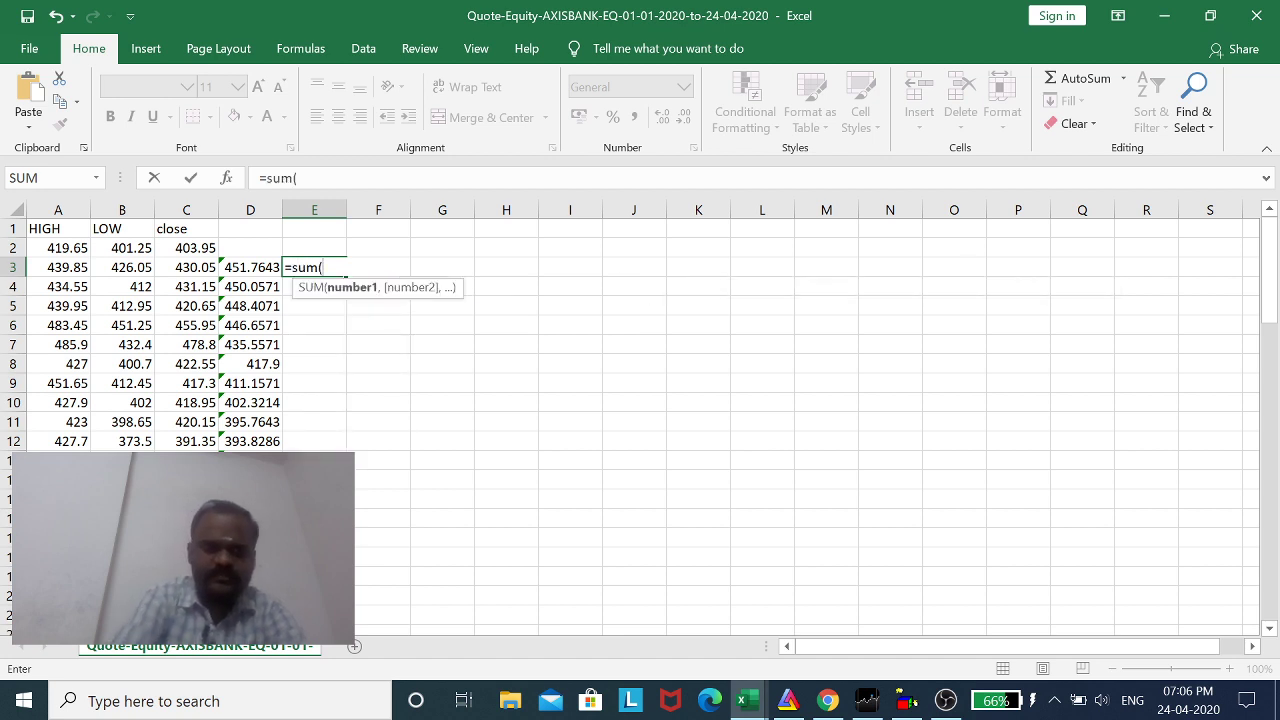
left_click(132, 267)
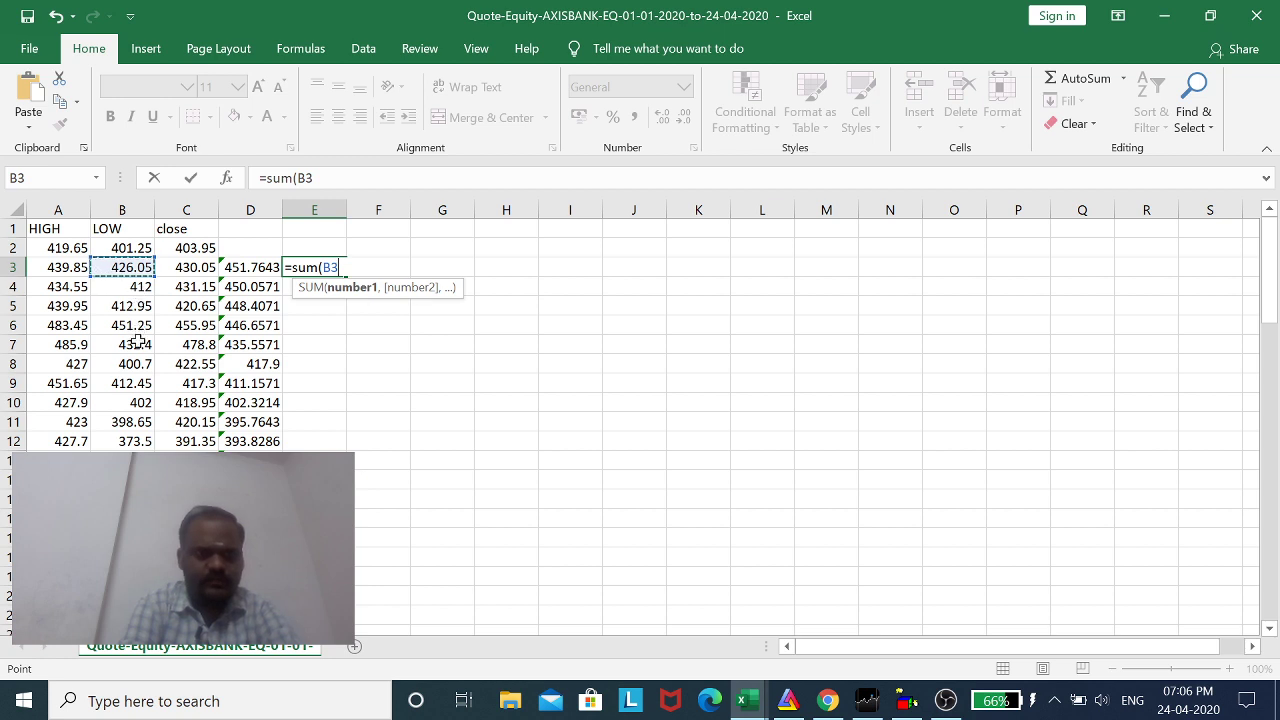
left_click_drag(122, 267, 143, 383)
type(")/7")
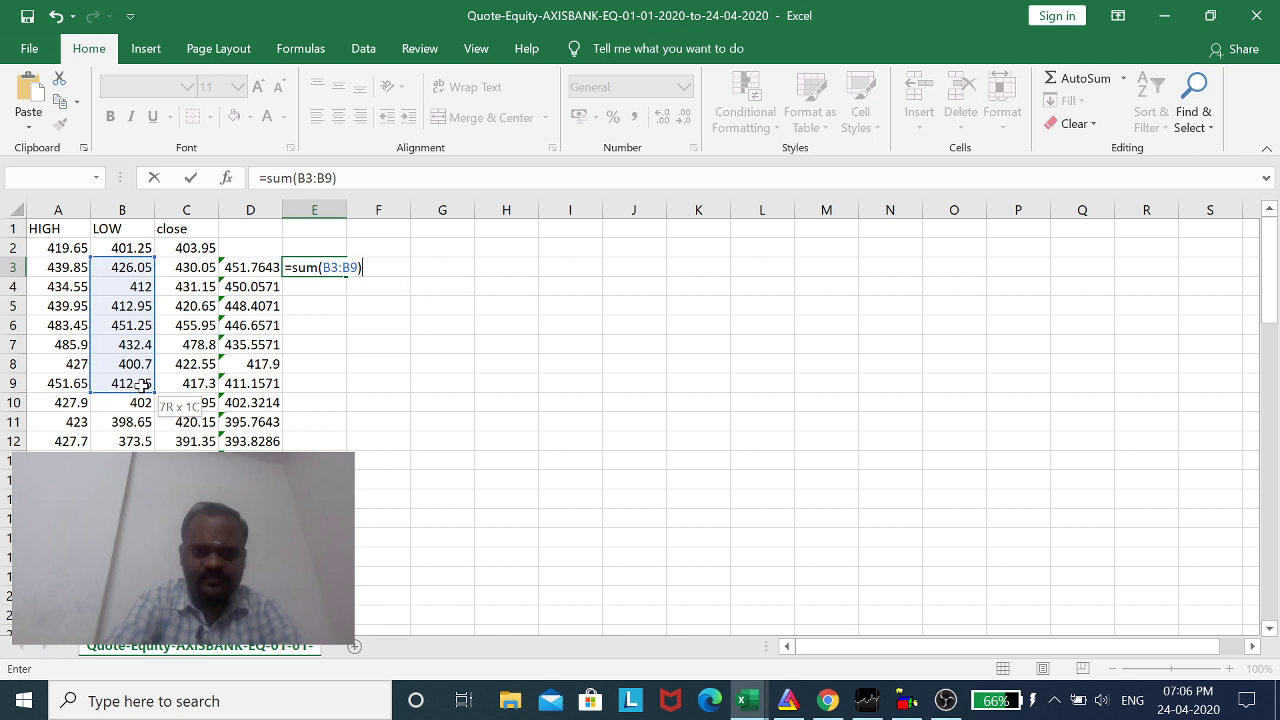
left_click(352, 387)
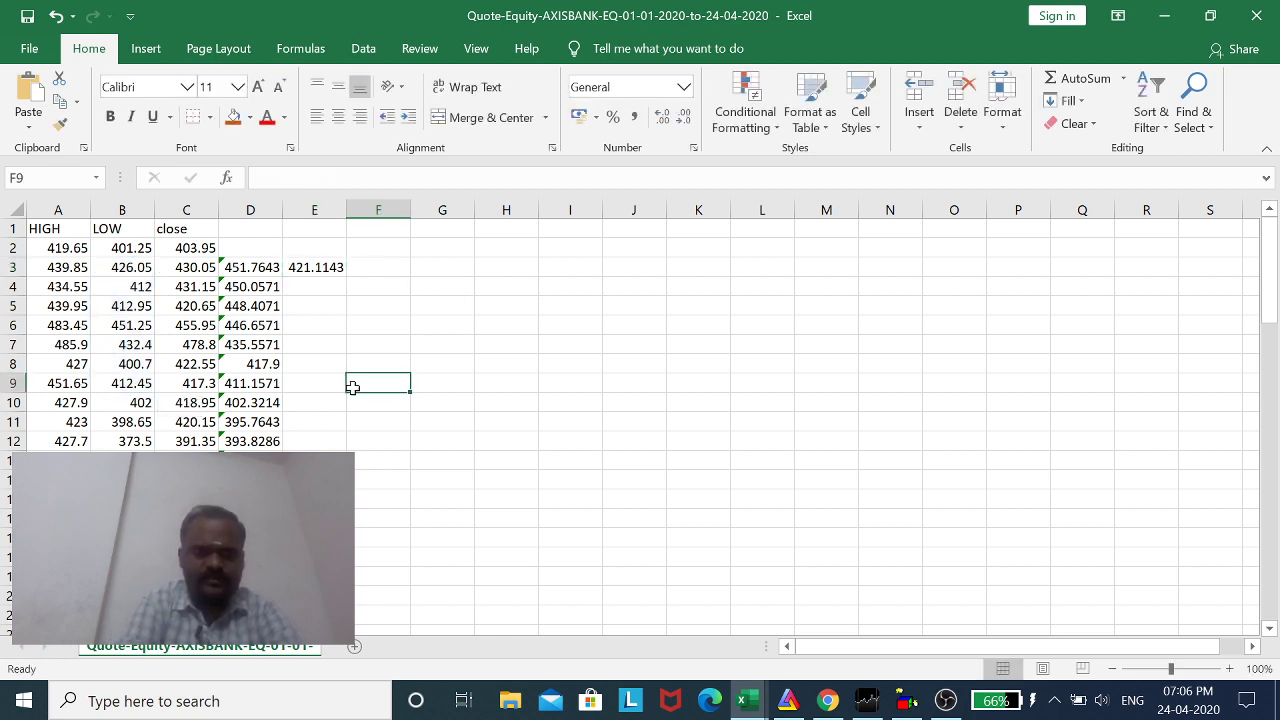
left_click(316, 267)
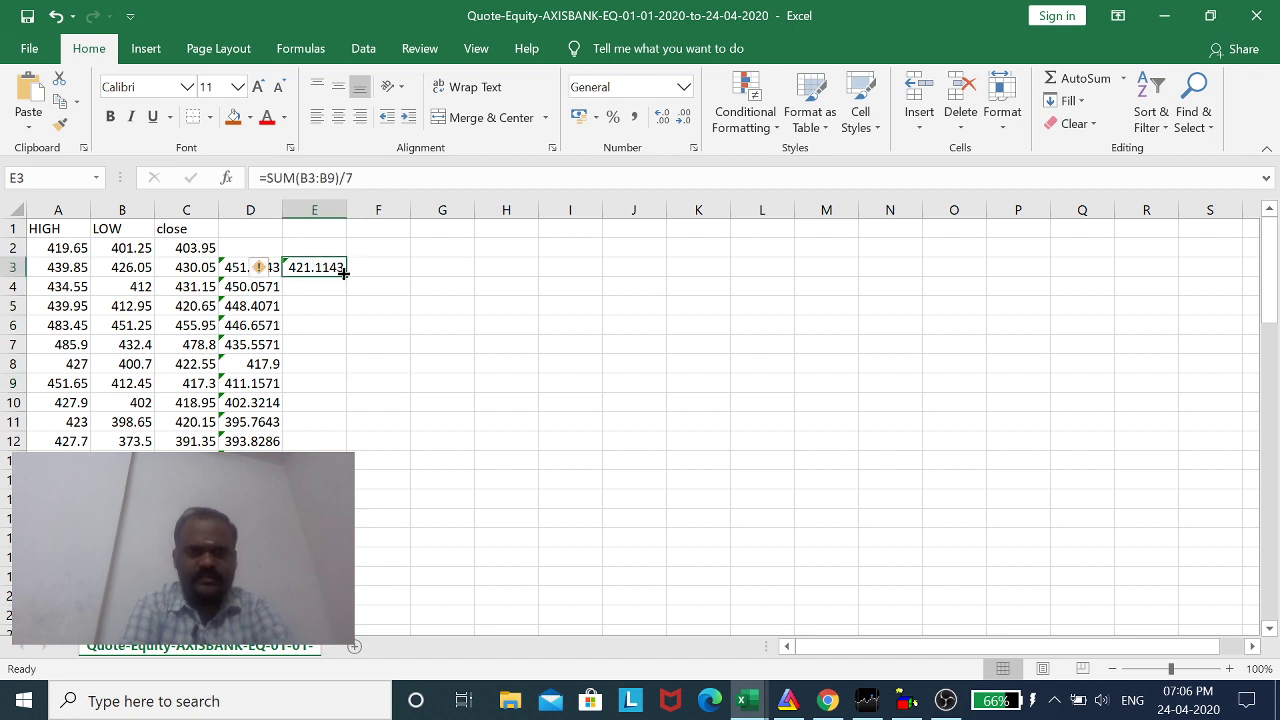
double_click(344, 274)
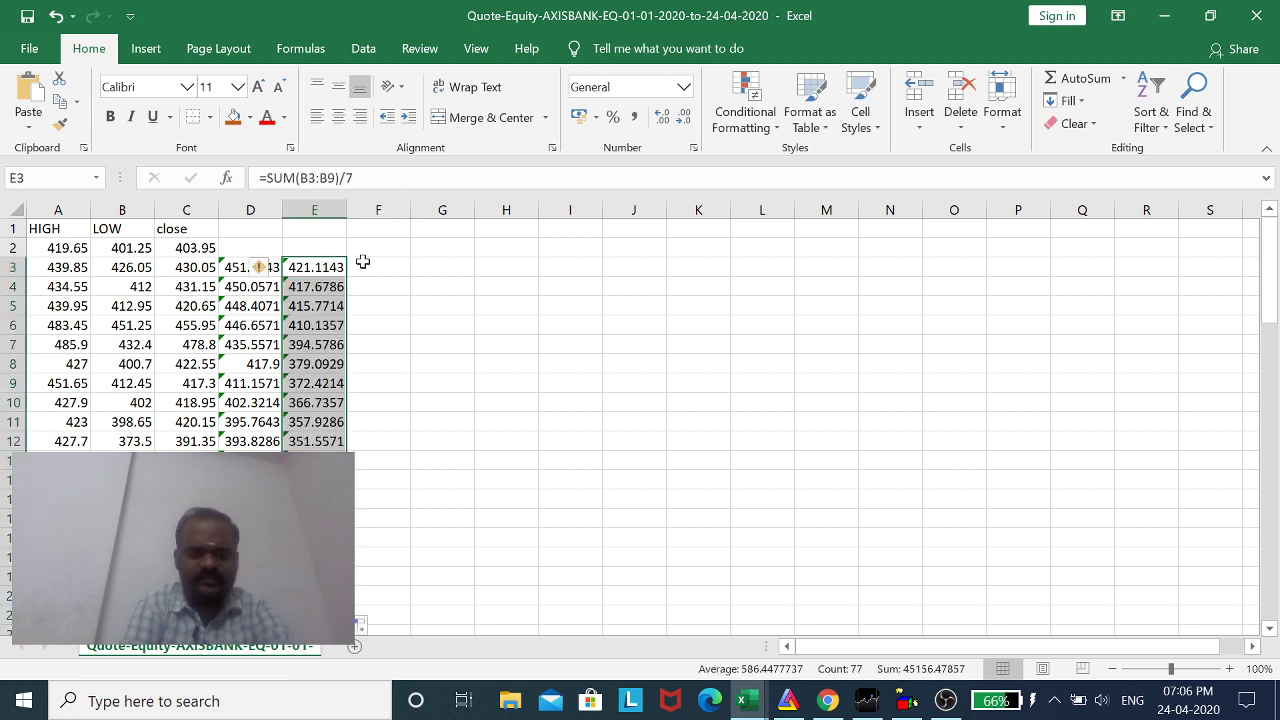
- Enter the seven-row close average =SUM(C3:C9)/7 in cell F3 and fill it down column F to the last data row
left_click(375, 268)
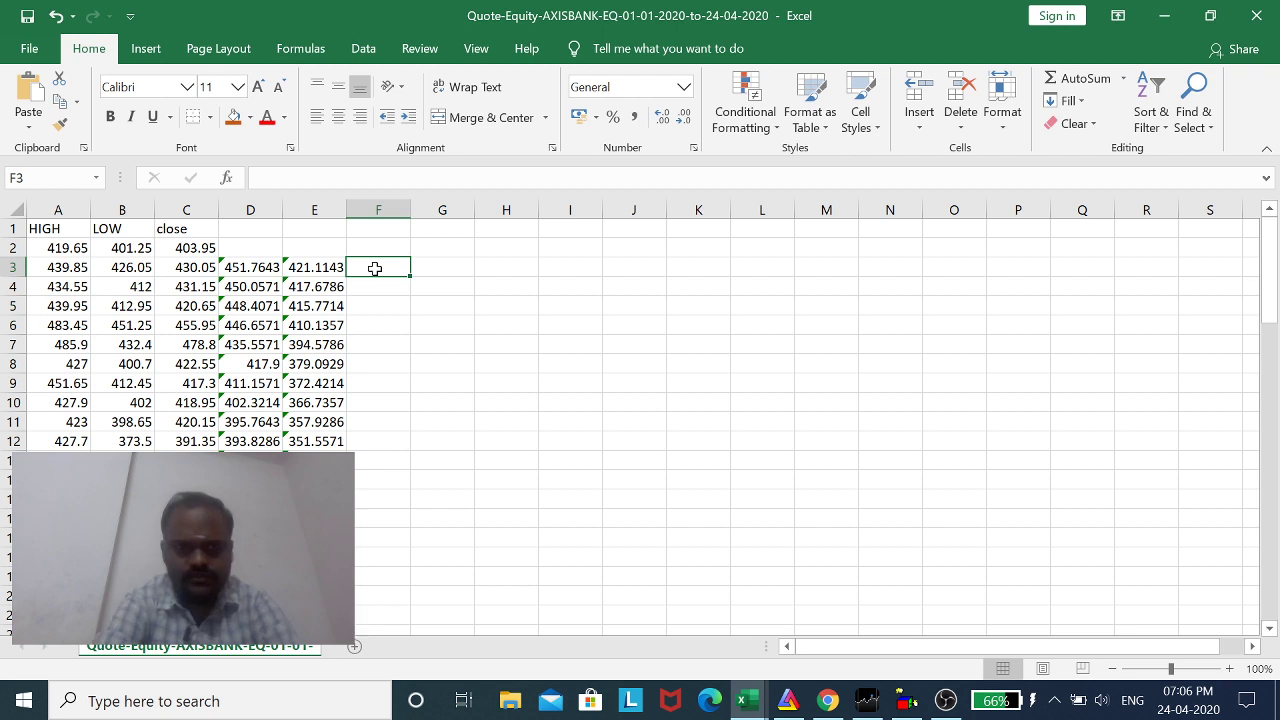
type("=sum")
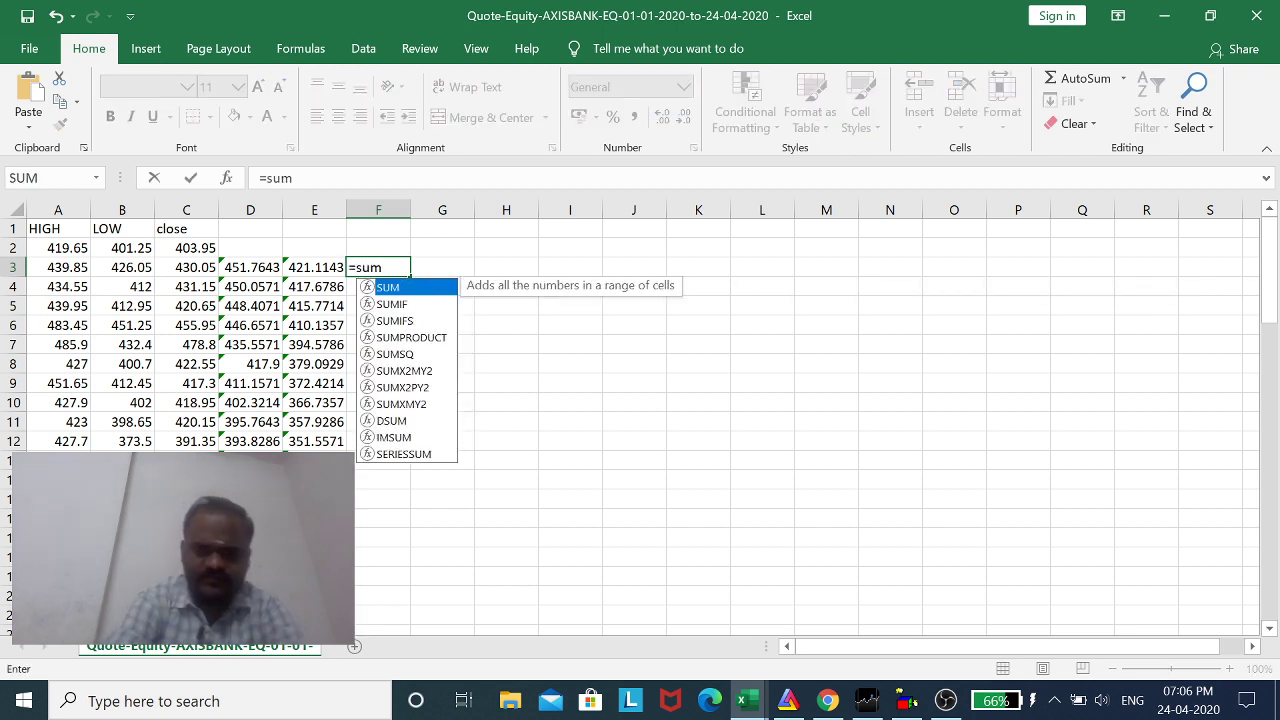
type("(")
left_click(202, 267)
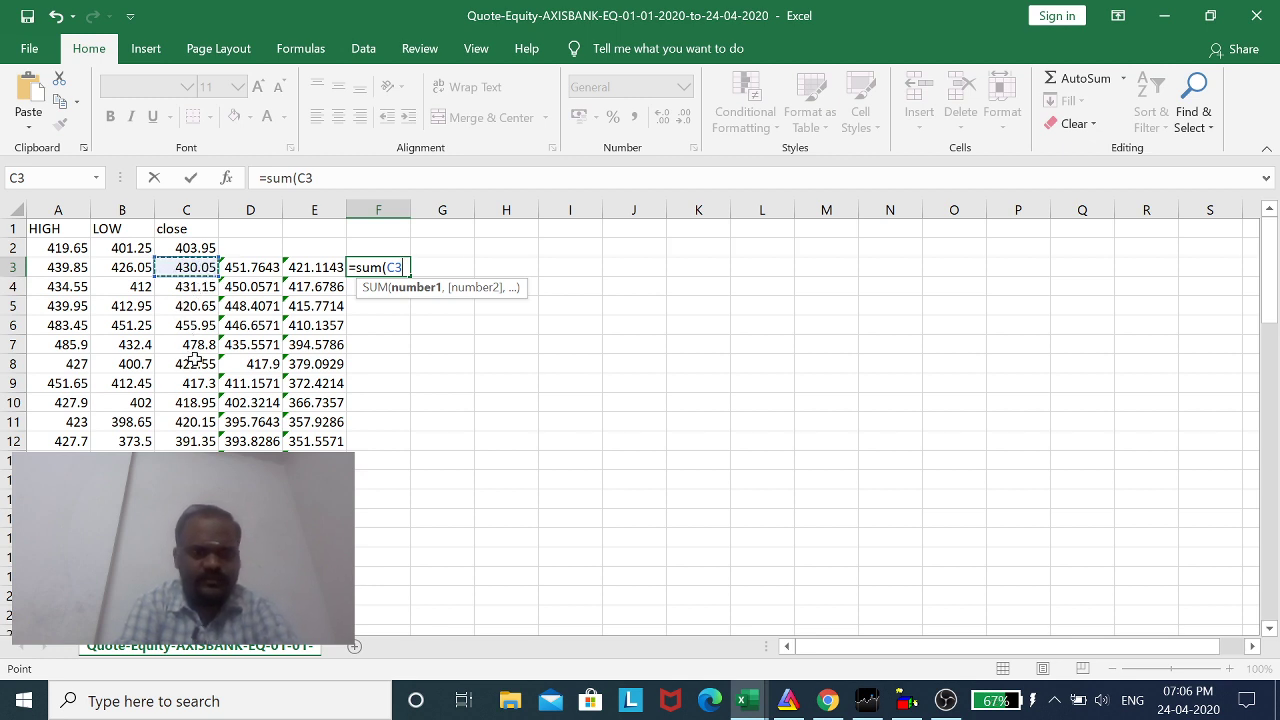
left_click(196, 388, "shift")
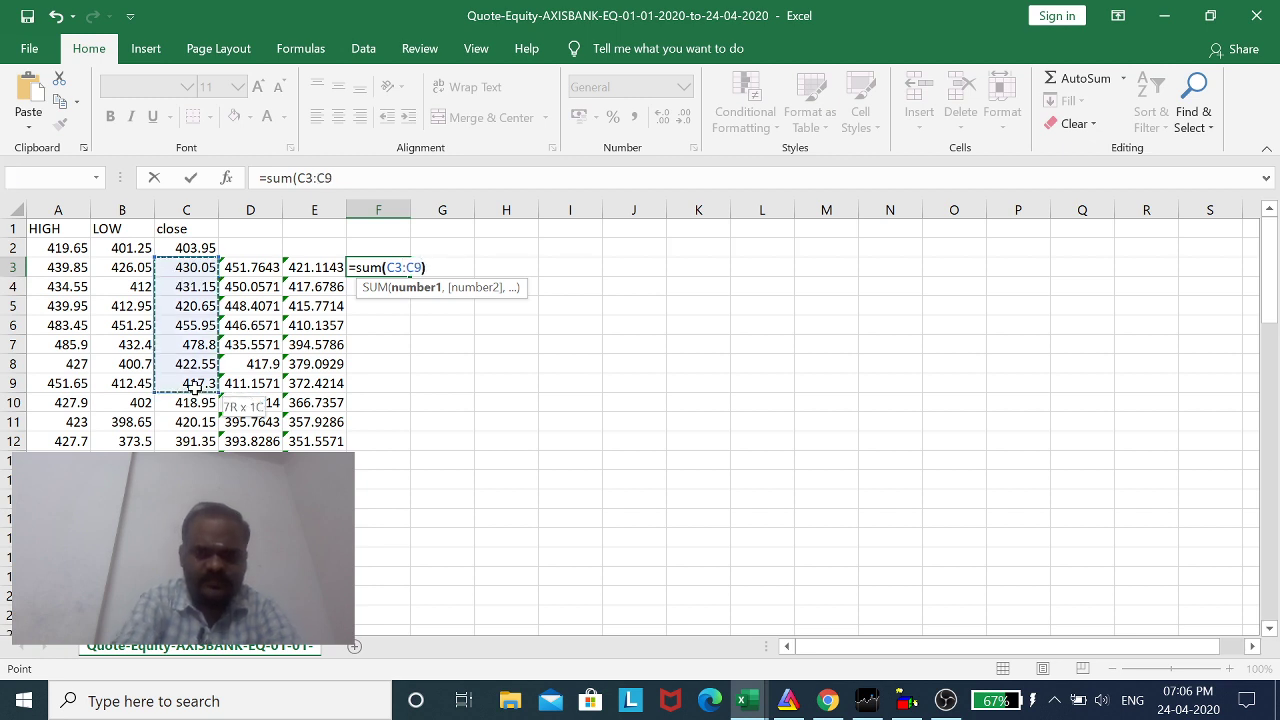
type(")/7")
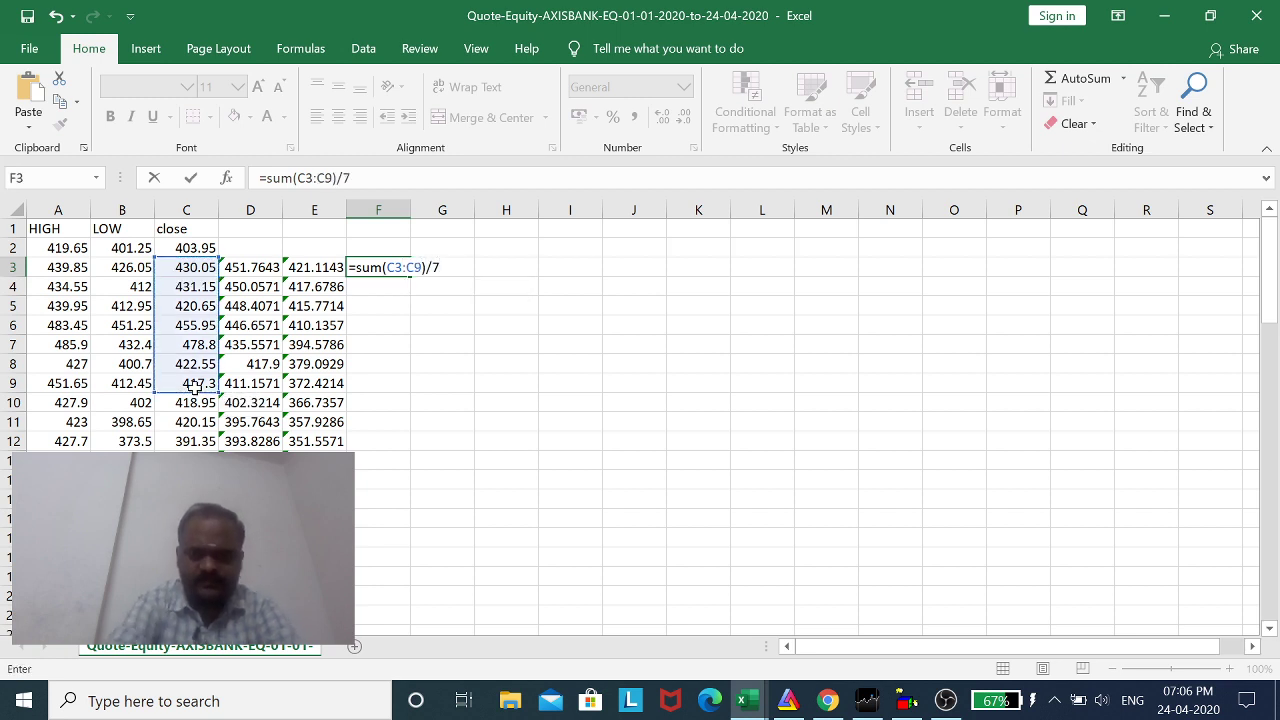
key("Return")
left_click(384, 268)
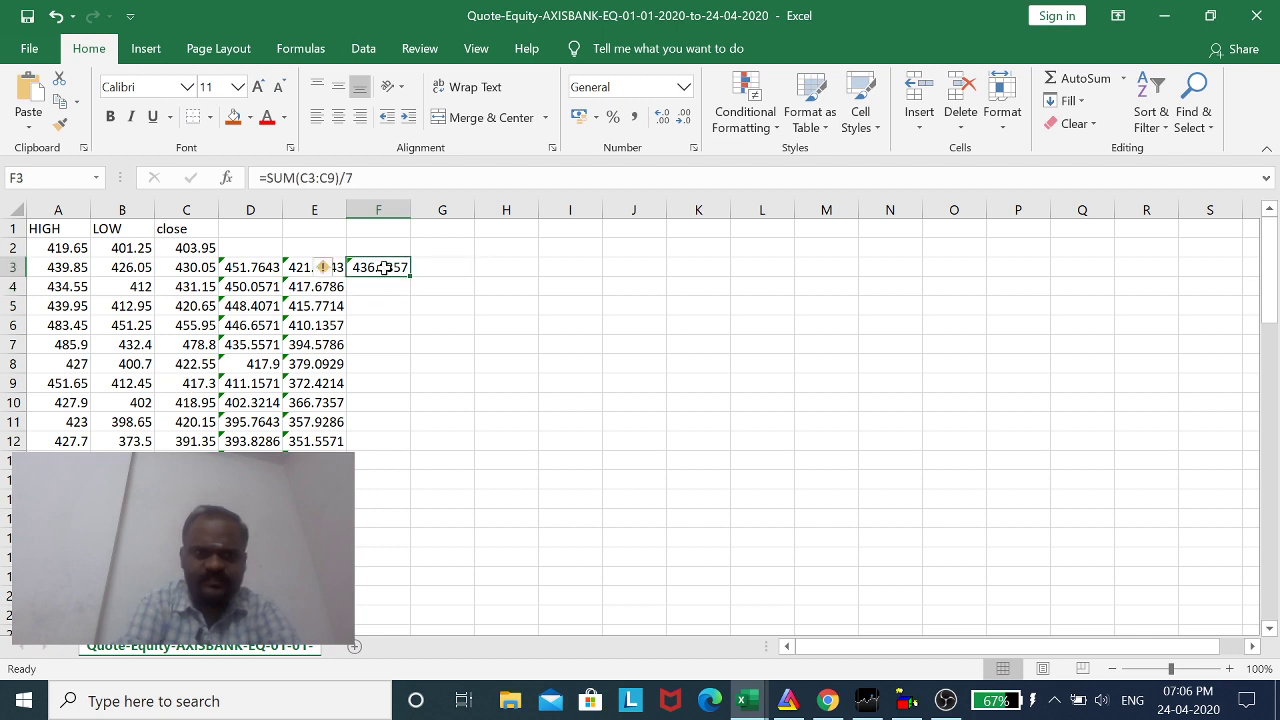
double_click(412, 276)
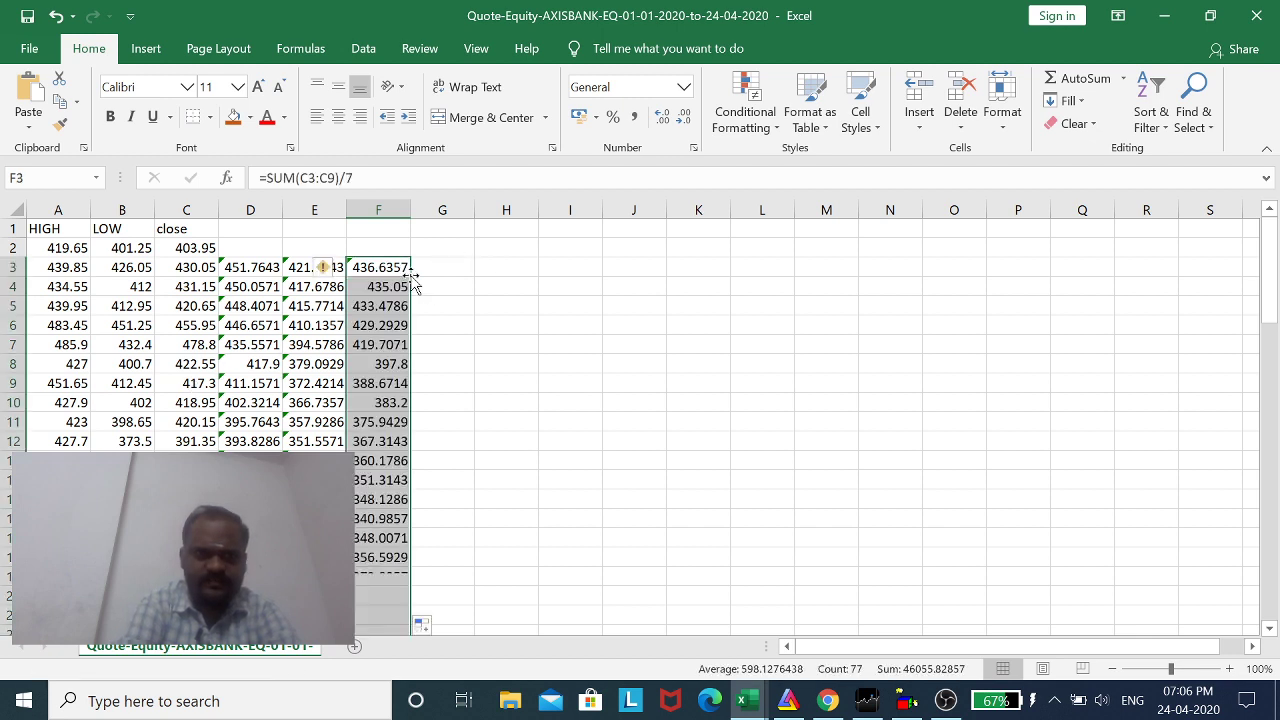
left_click(615, 341)
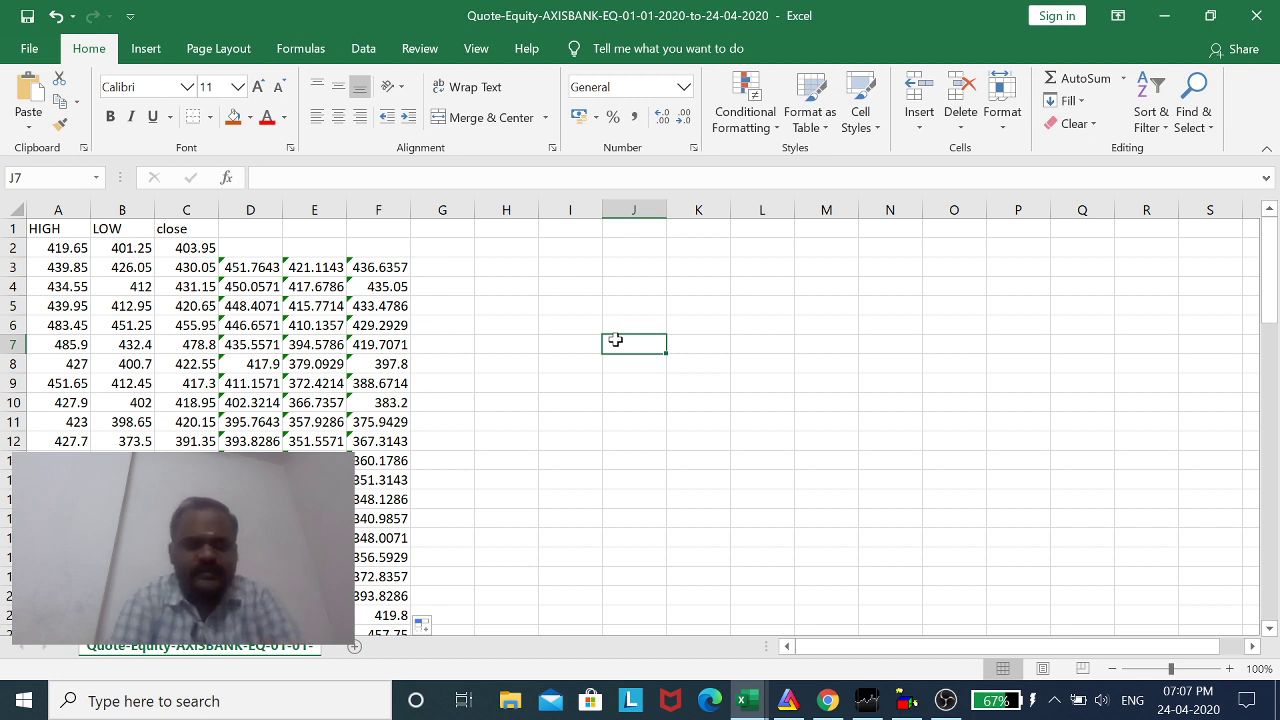
- Examine the HIGH, LOW and close average formulas in rows 3 and 4 against the source prices
left_click(257, 268)
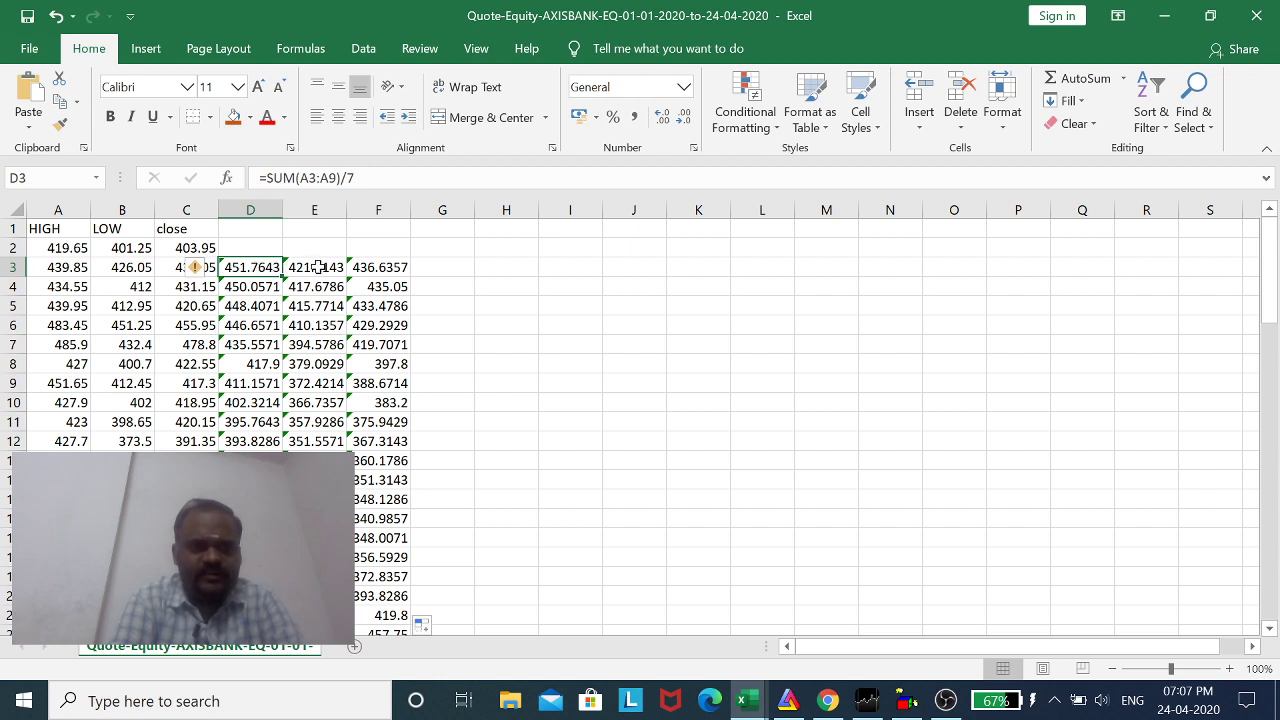
left_click(317, 268)
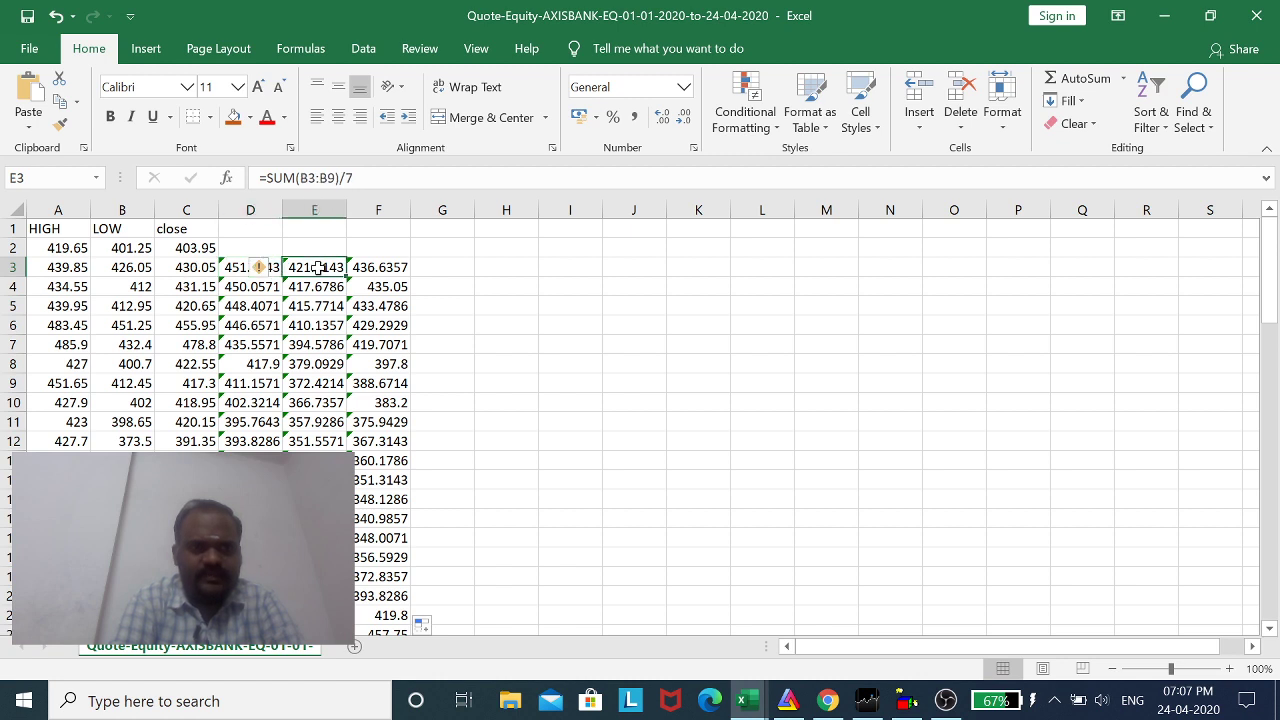
left_click(561, 322)
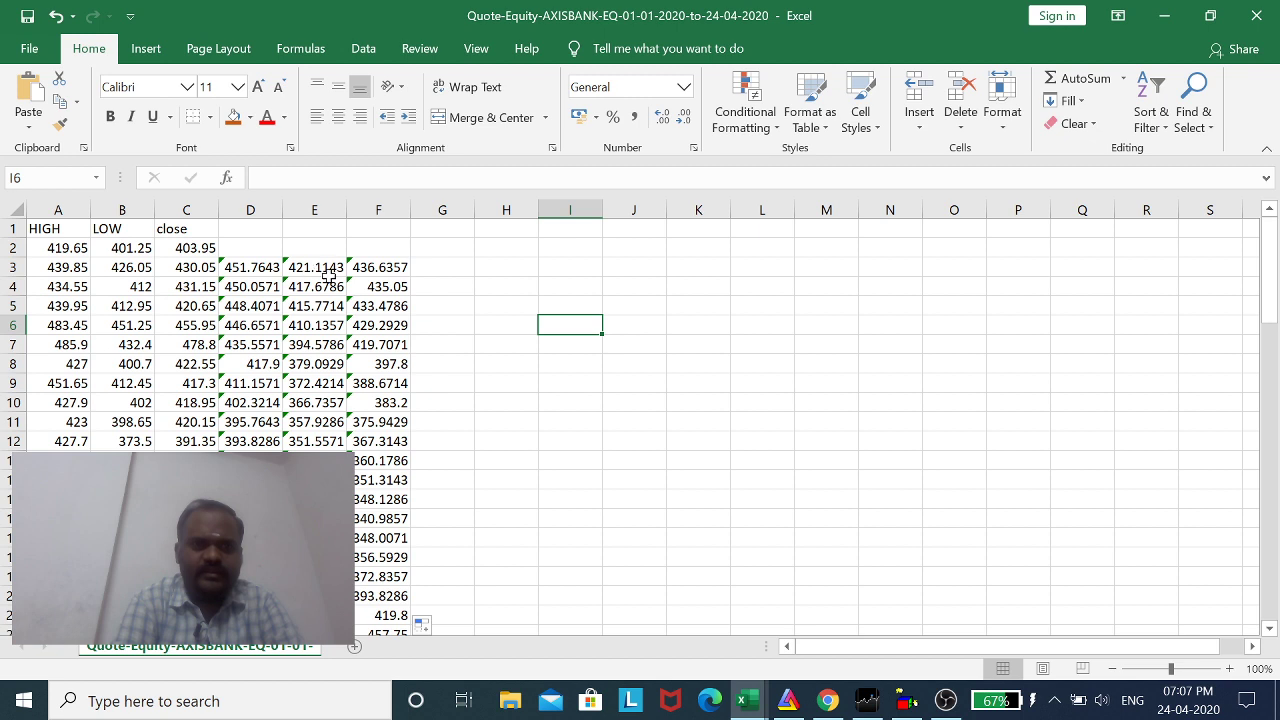
left_click(315, 268)
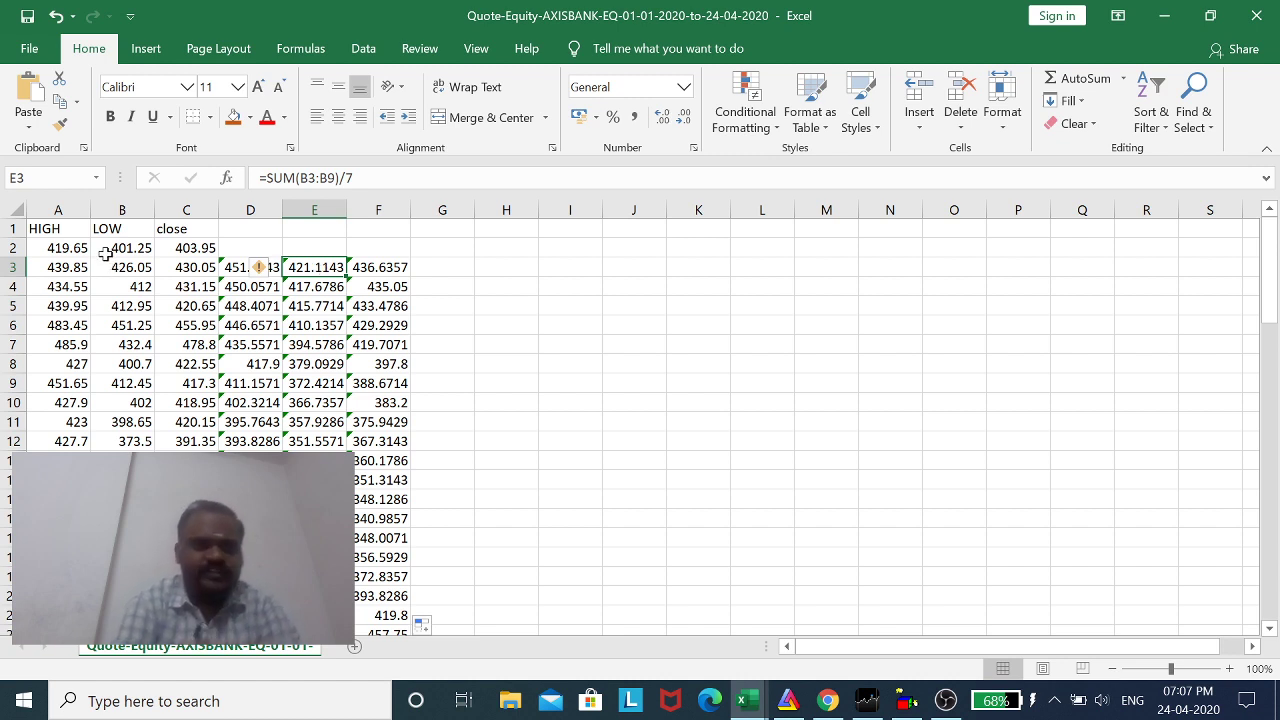
left_click(139, 250)
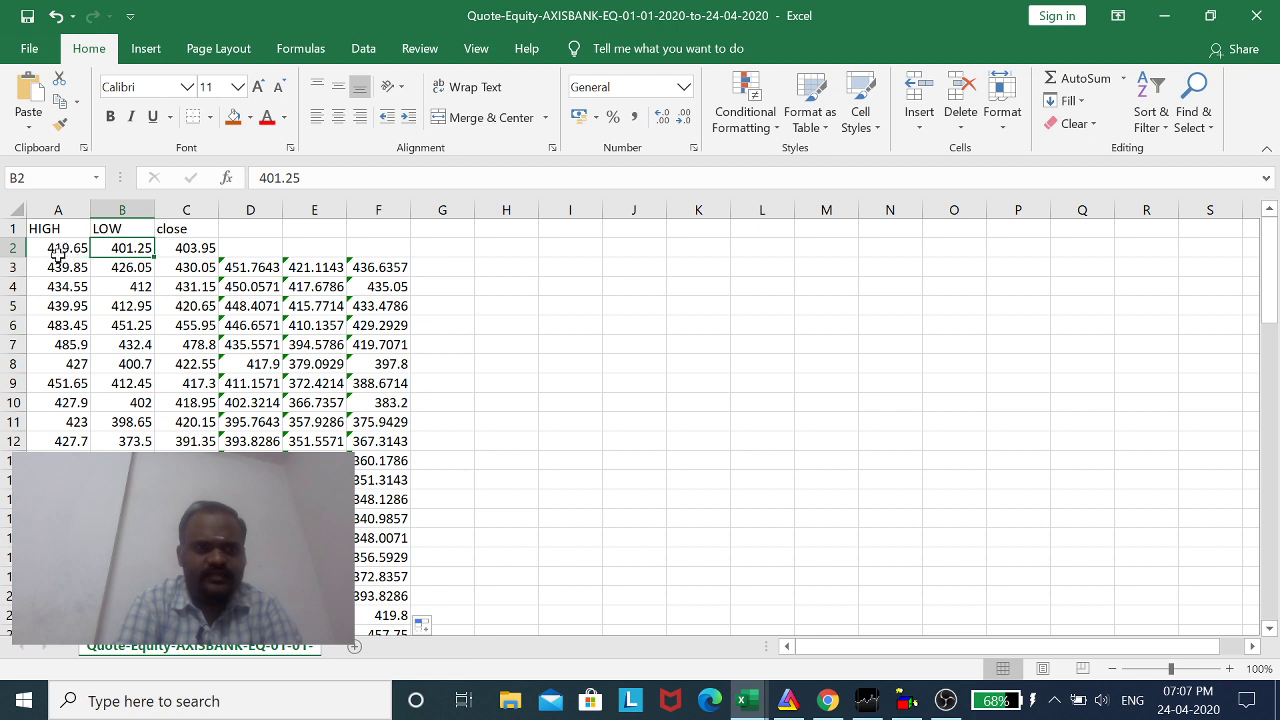
left_click(310, 270)
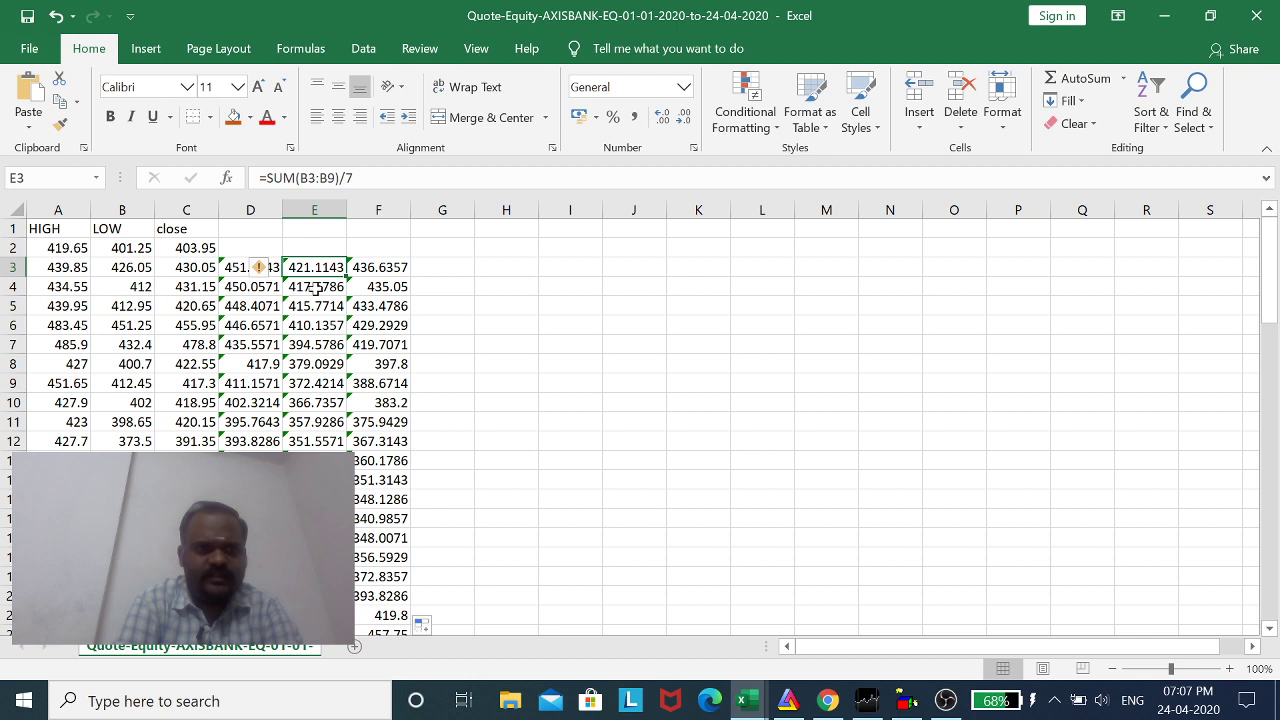
left_click(244, 291)
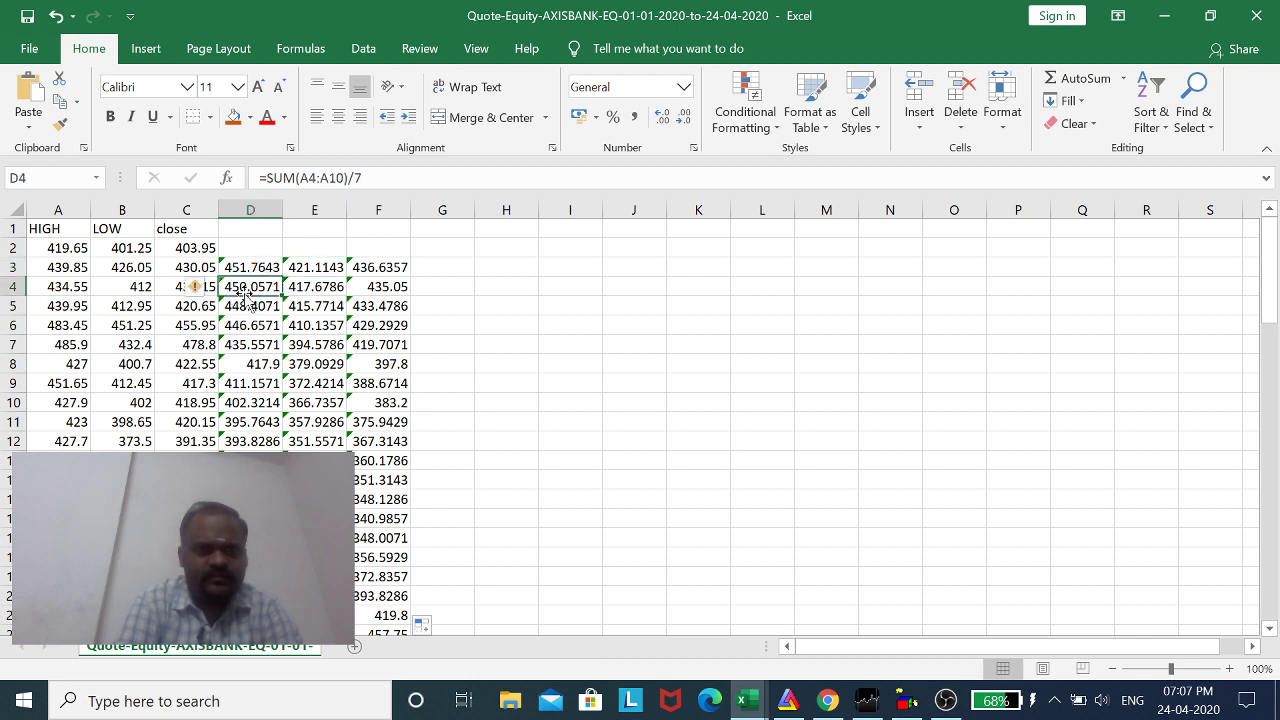
left_click(322, 290)
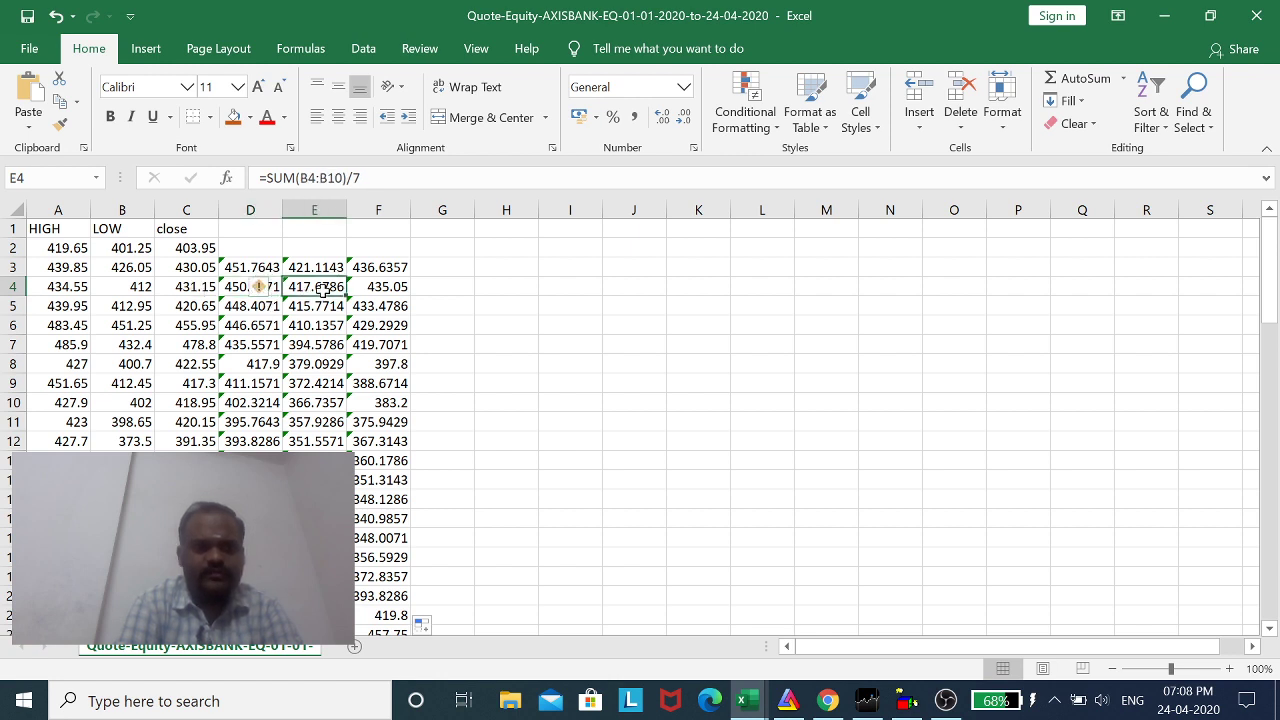
left_click(380, 286)
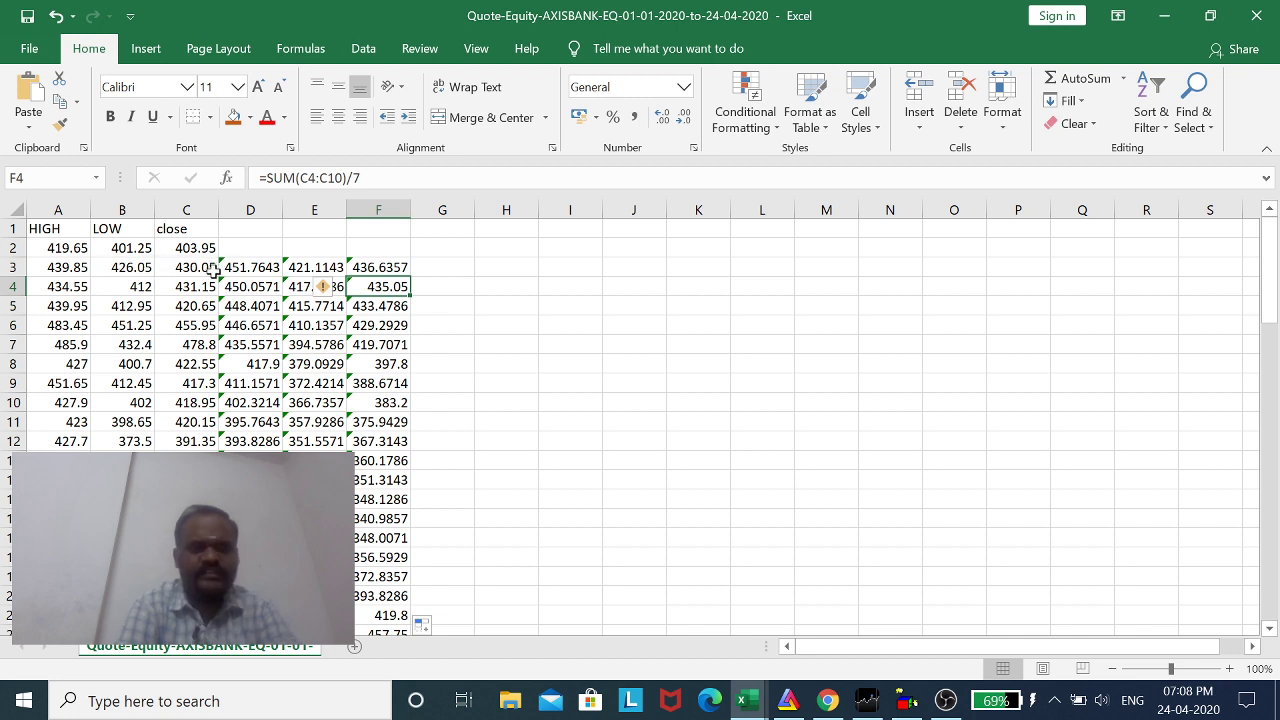
left_click(491, 349)
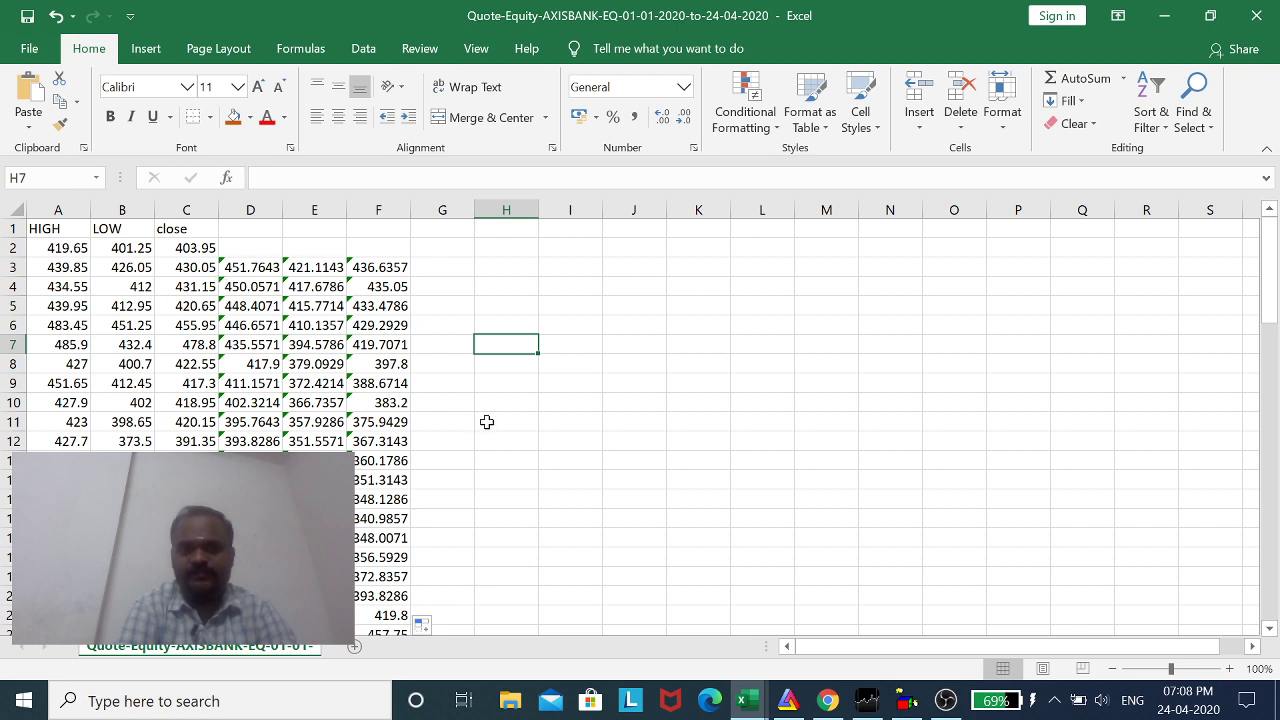
- Switch to Chrome to check the YouTube Studio live chat, and return to the Axis Bank price workbook in Excel
left_click(827, 700)
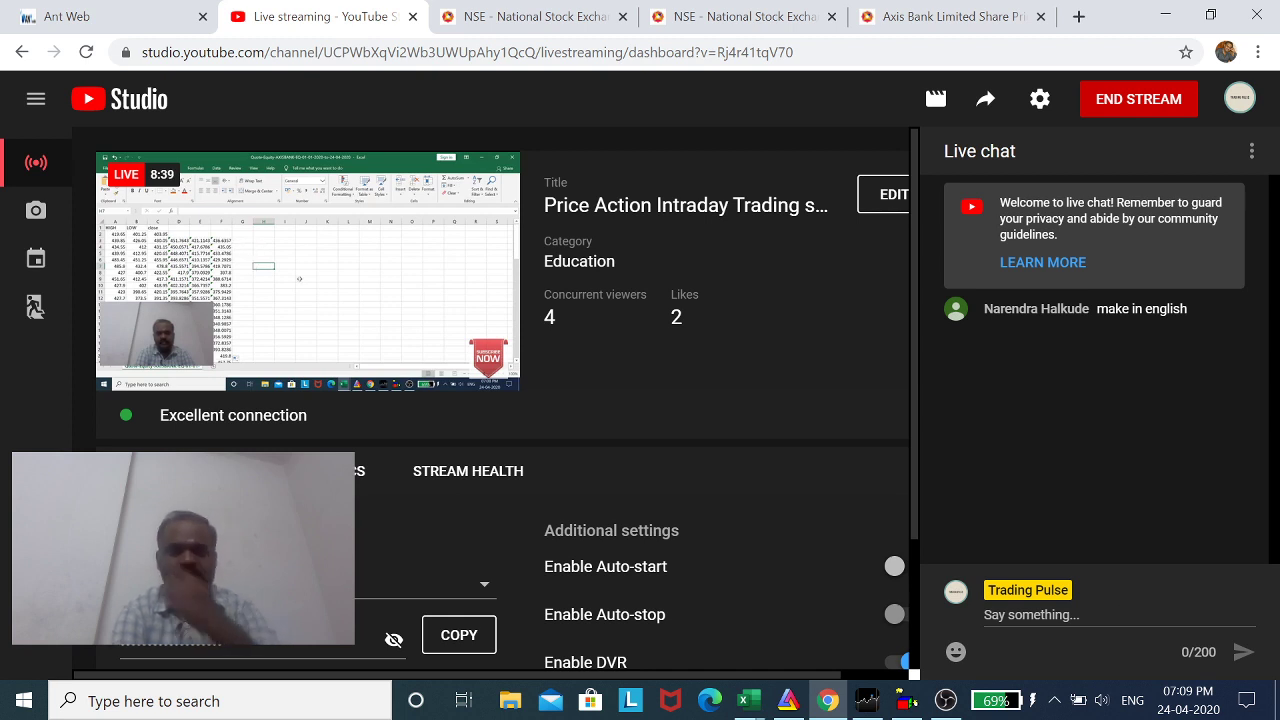
left_click(1120, 614)
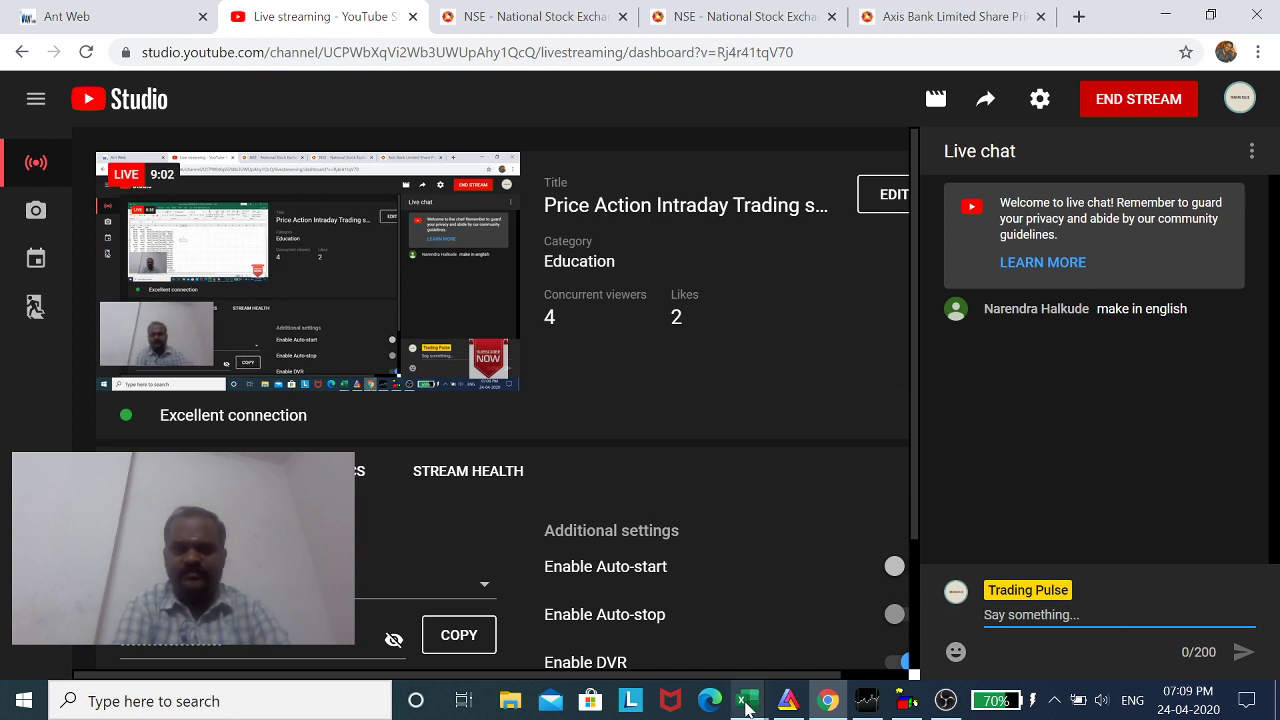
mouse_move(745, 705)
left_click(880, 620)
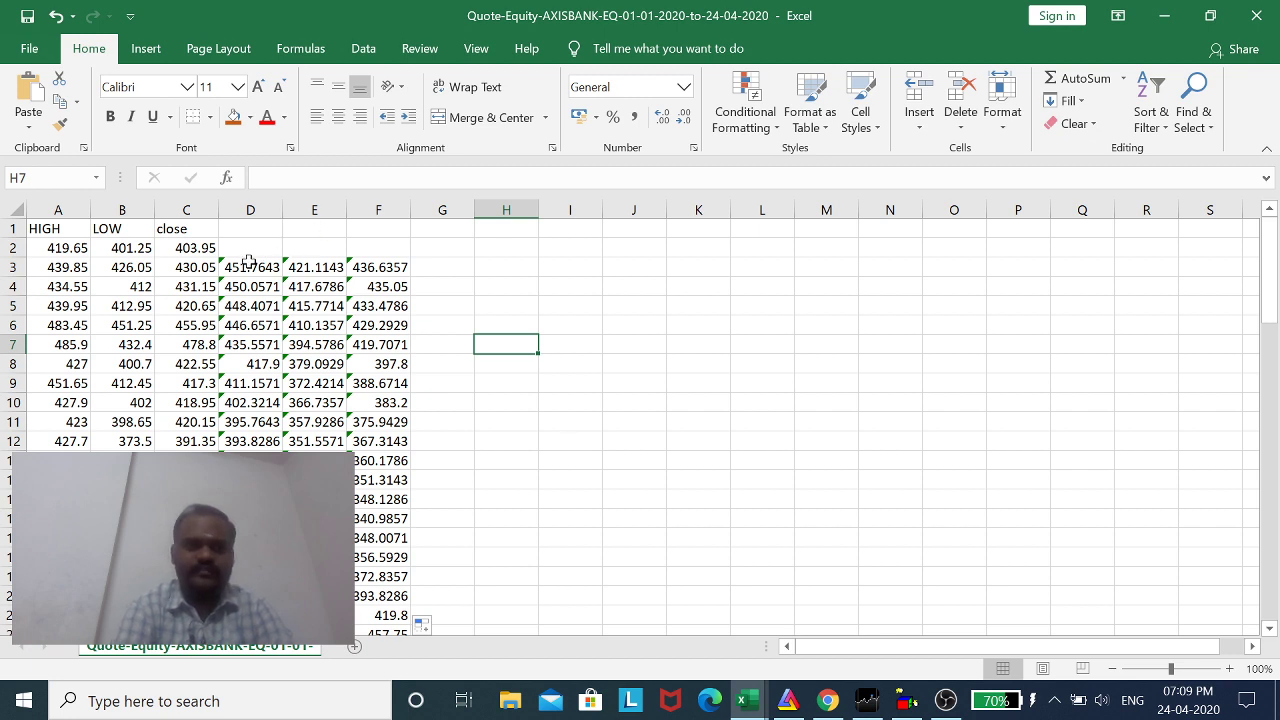
- Review the seven-row average formulas for HIGH, LOW and close in cells D3, E3 and F3
left_click(251, 267)
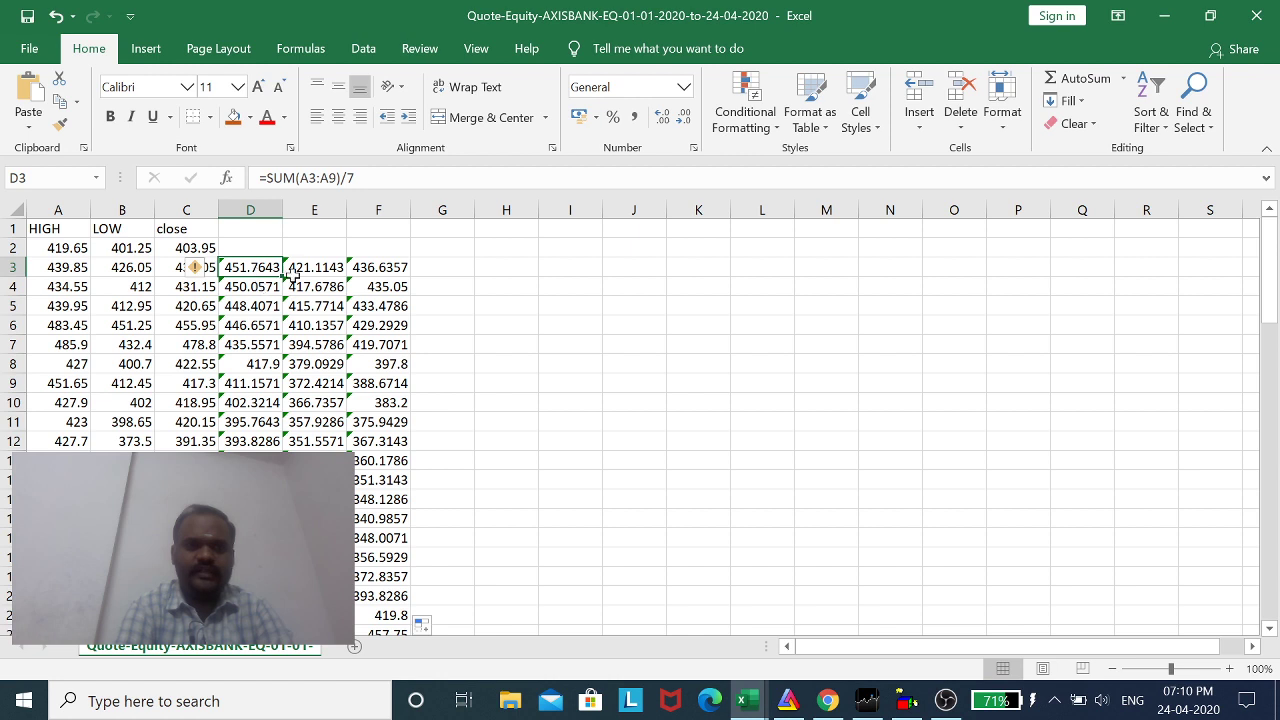
left_click(330, 267)
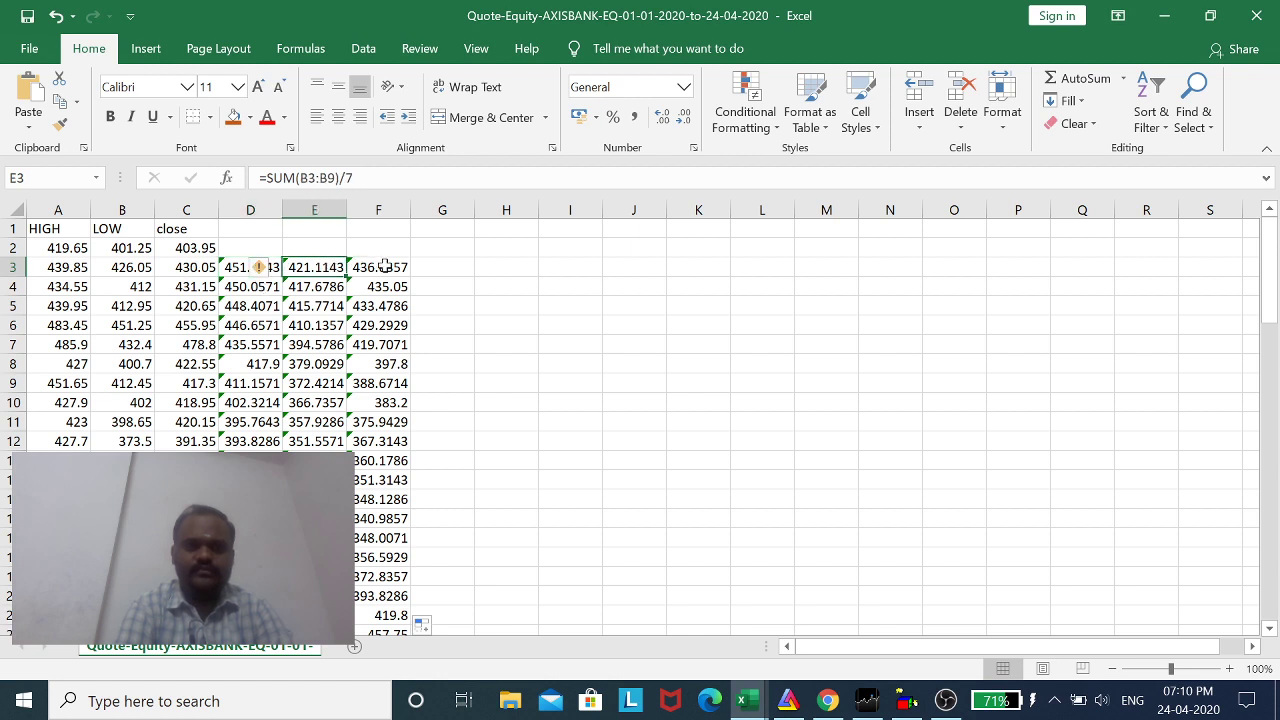
left_click(384, 266)
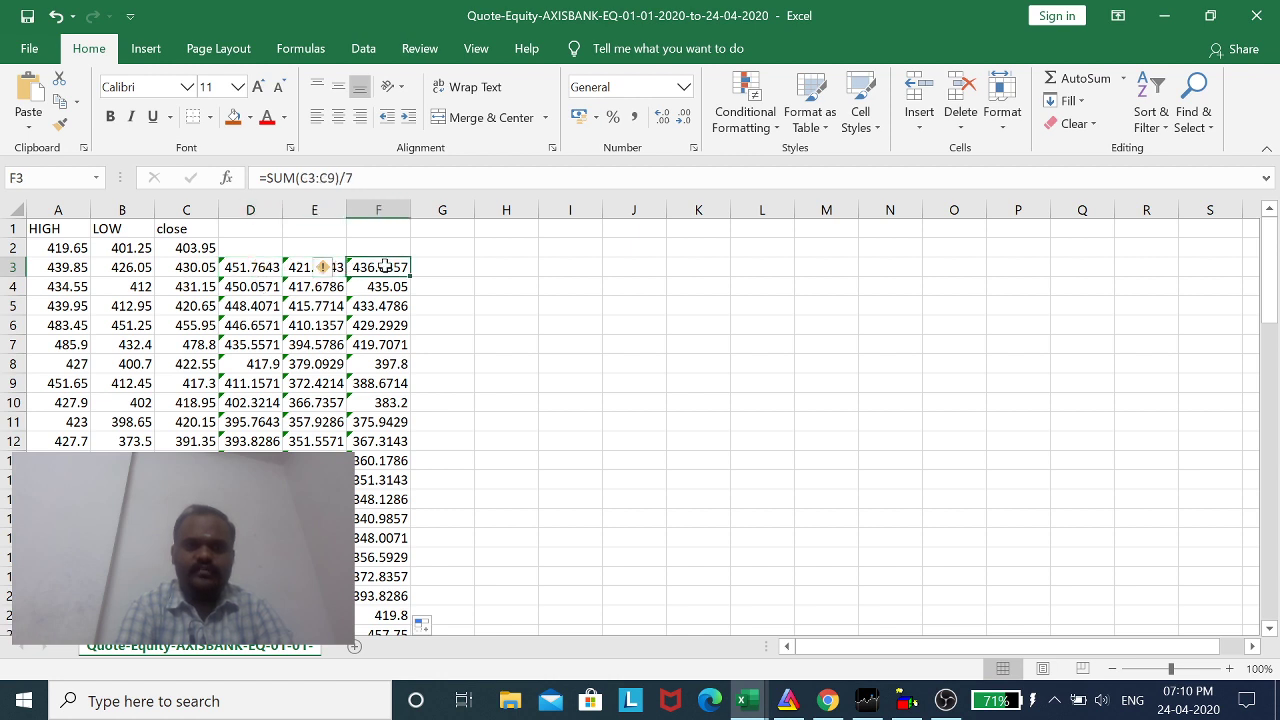
left_click(258, 267)
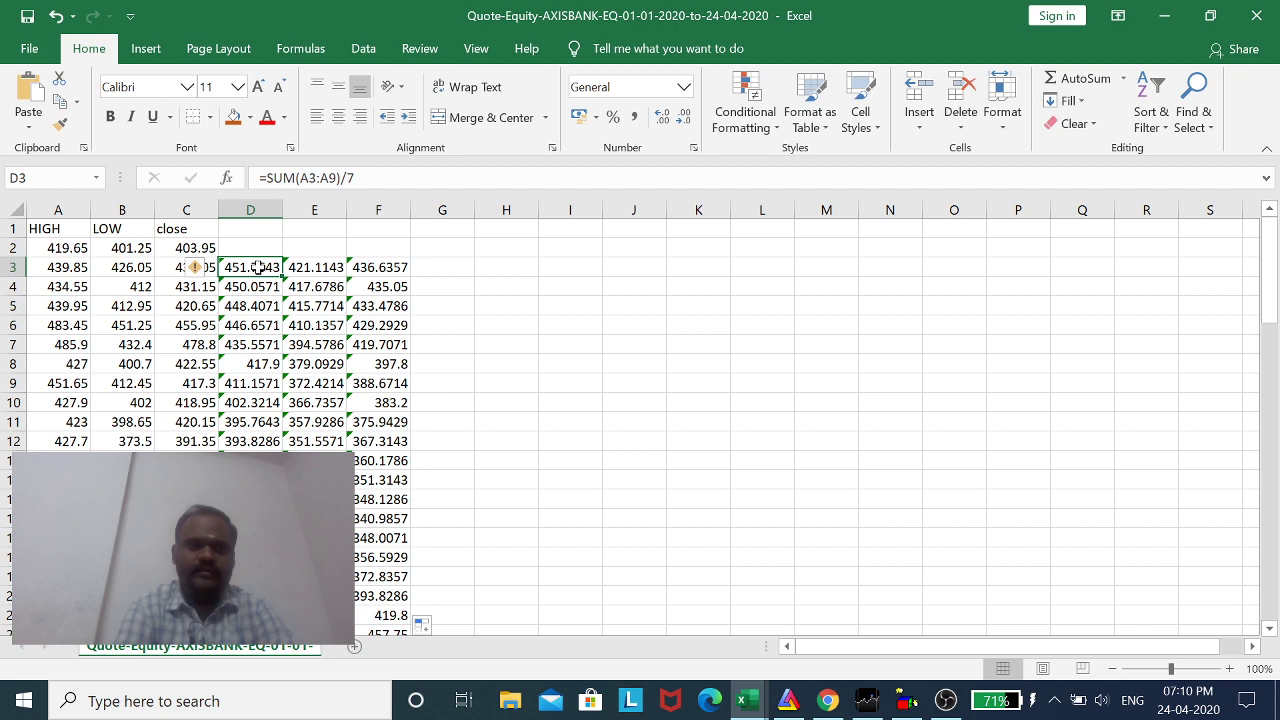
left_click(320, 266)
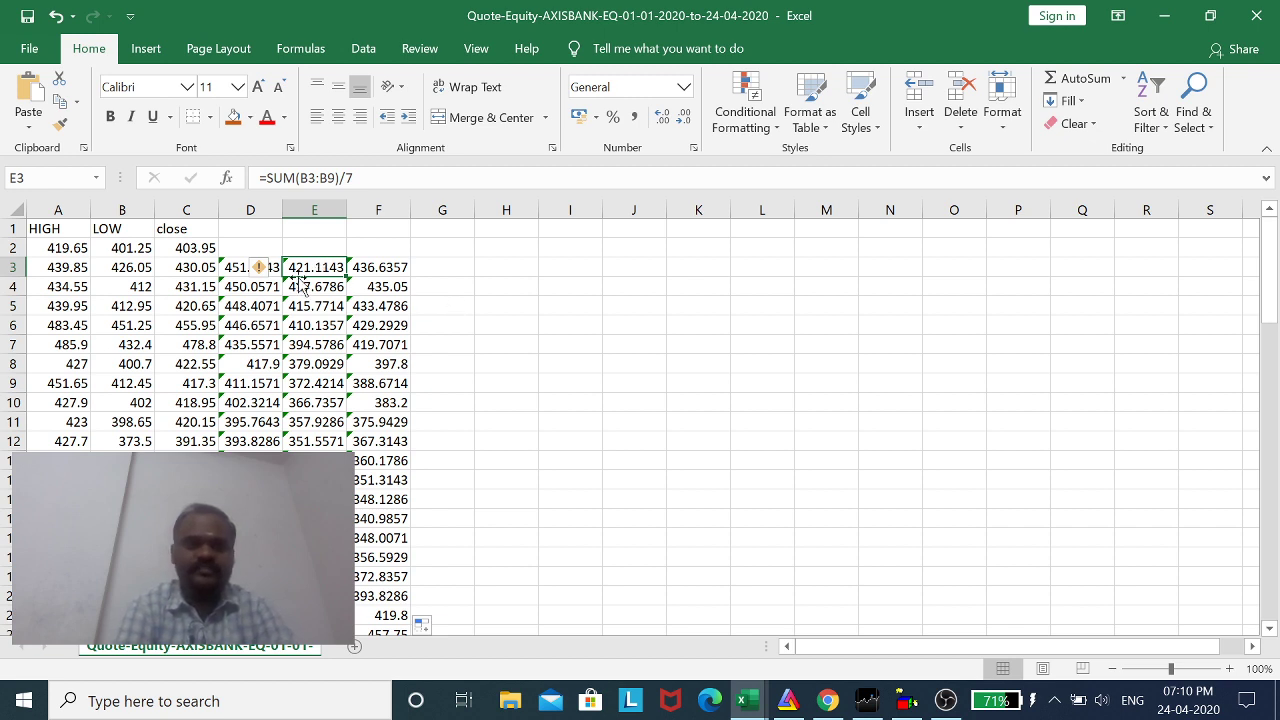
left_click(605, 362)
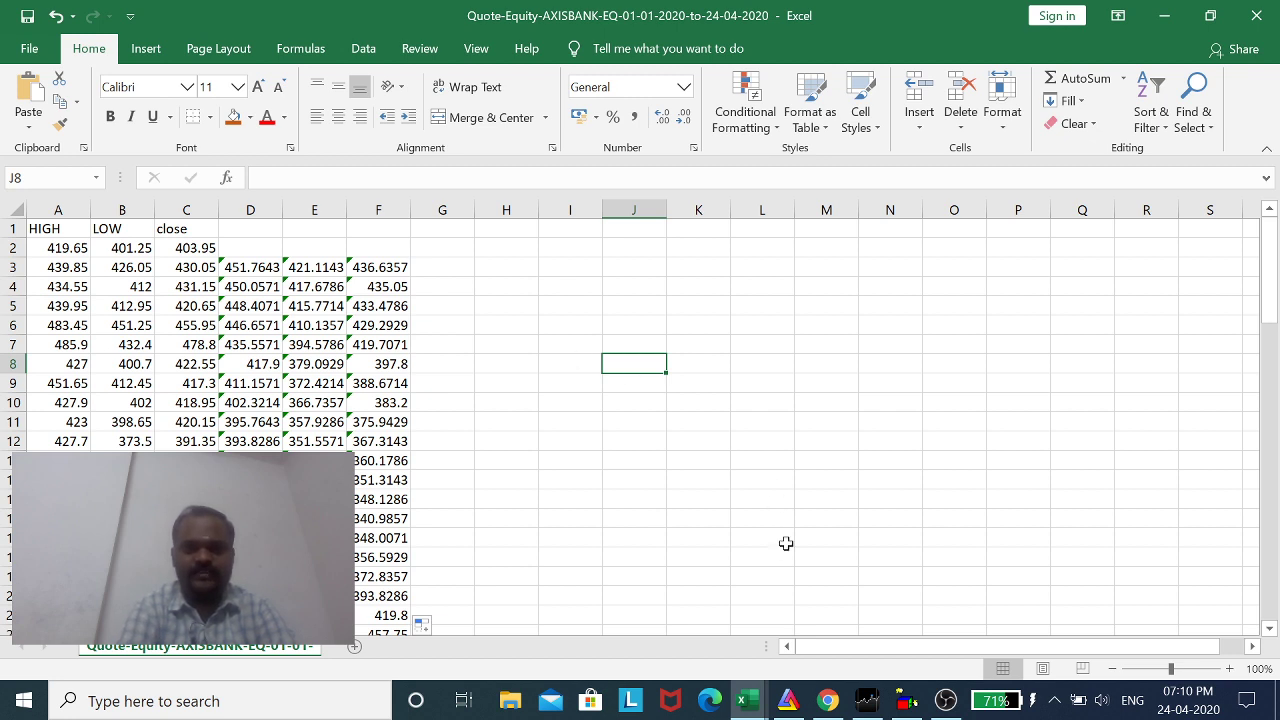
- Check the YouTube Studio live chat in Chrome, and switch to AmiBroker to view the NIFTY 5-minute chart
left_click(828, 701)
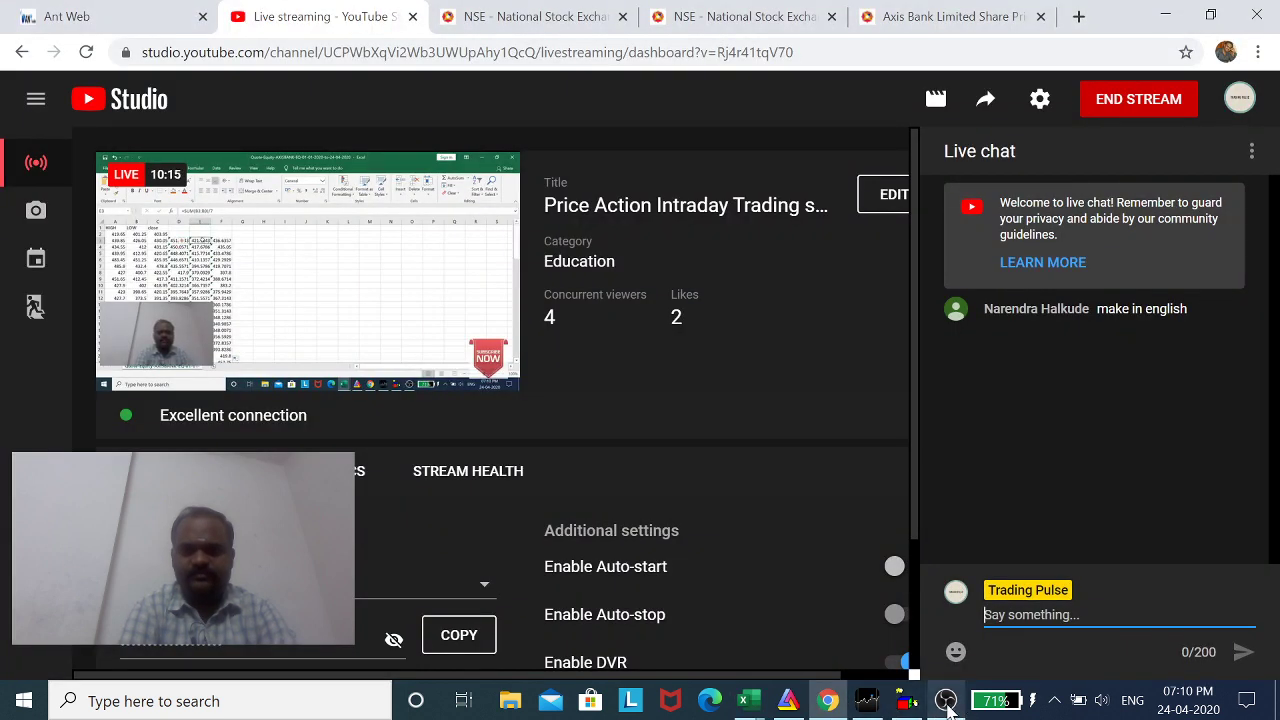
mouse_move(769, 708)
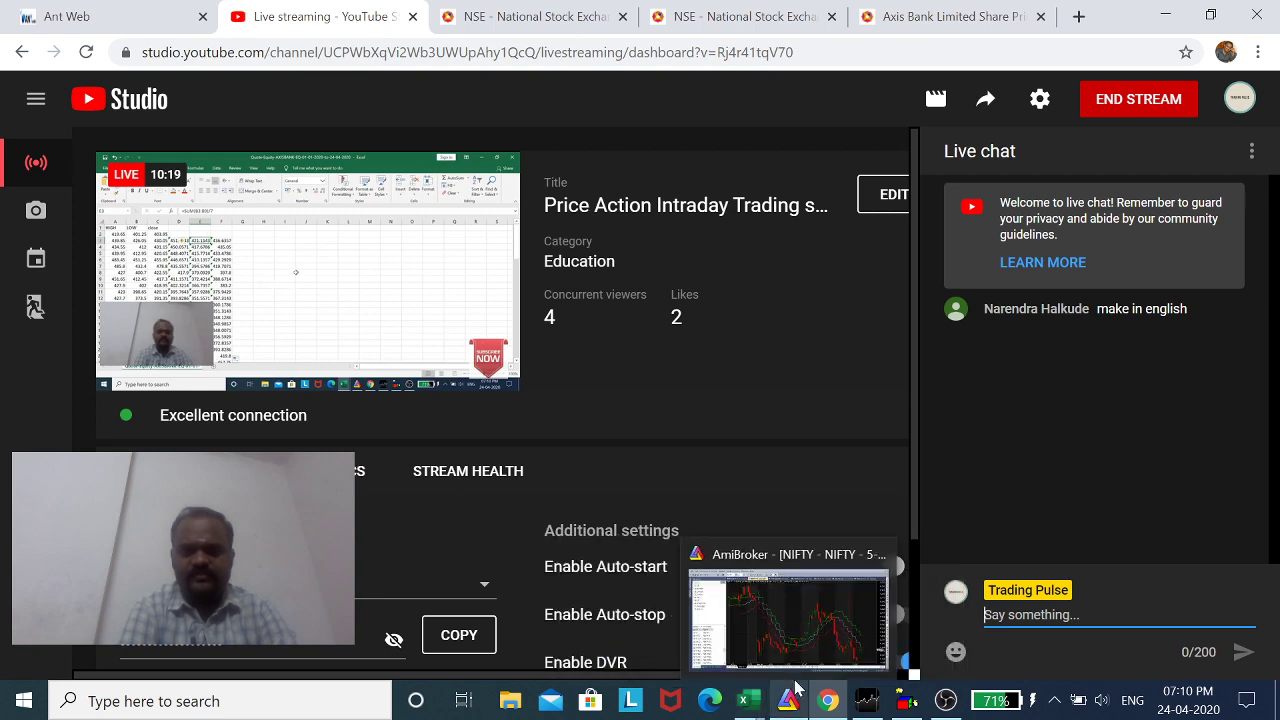
left_click(790, 655)
mouse_move(873, 524)
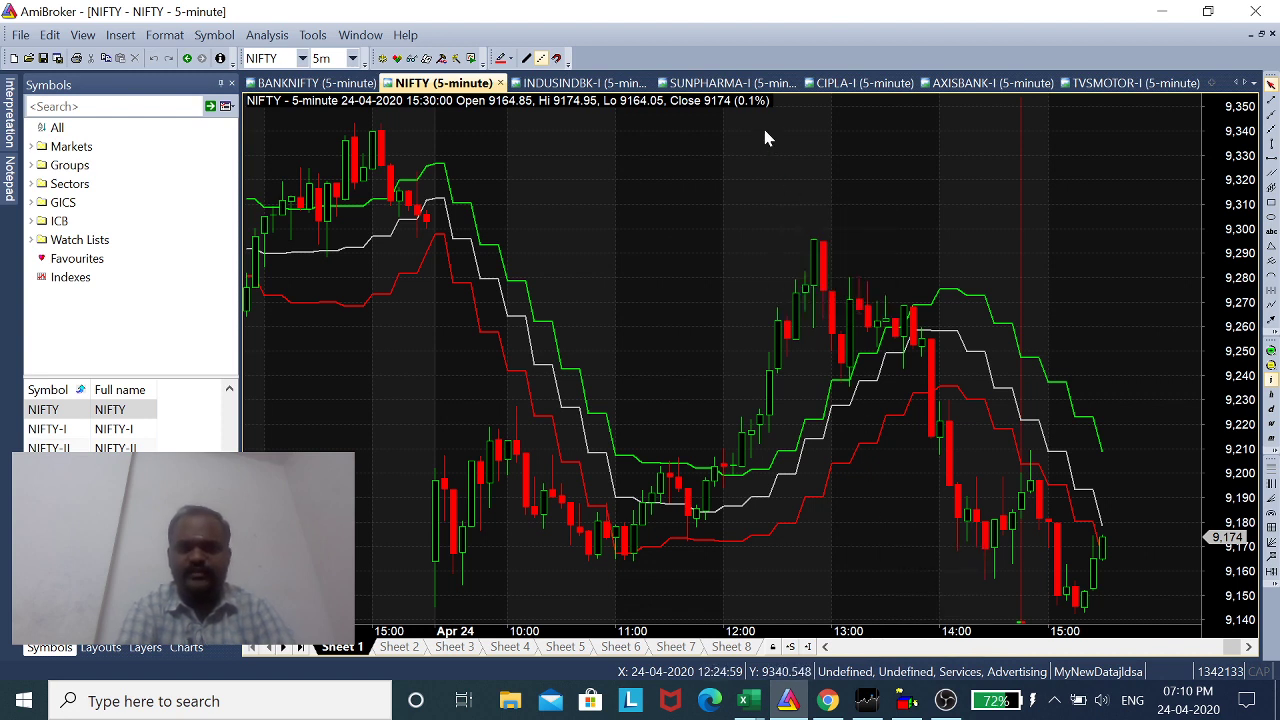
mouse_move(767, 138)
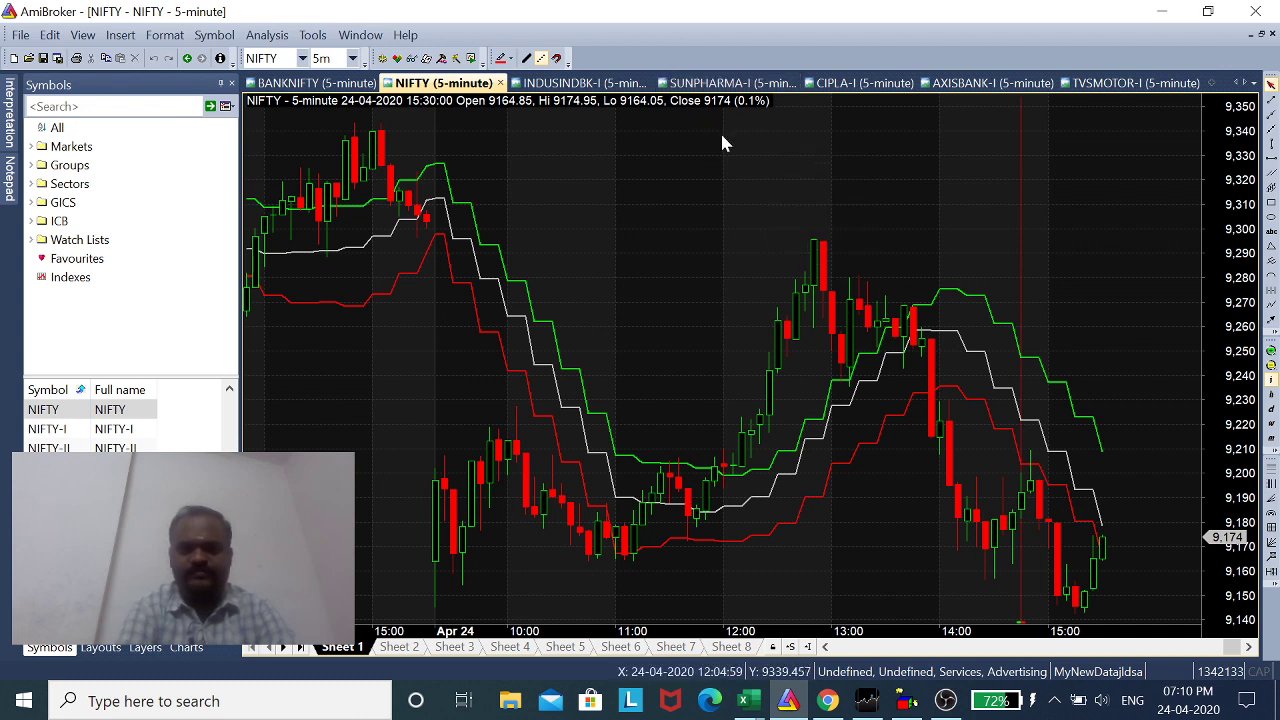
- Switch to YouTube Studio in Chrome and send the live chat message "Everybody fine for english"
left_click(827, 698)
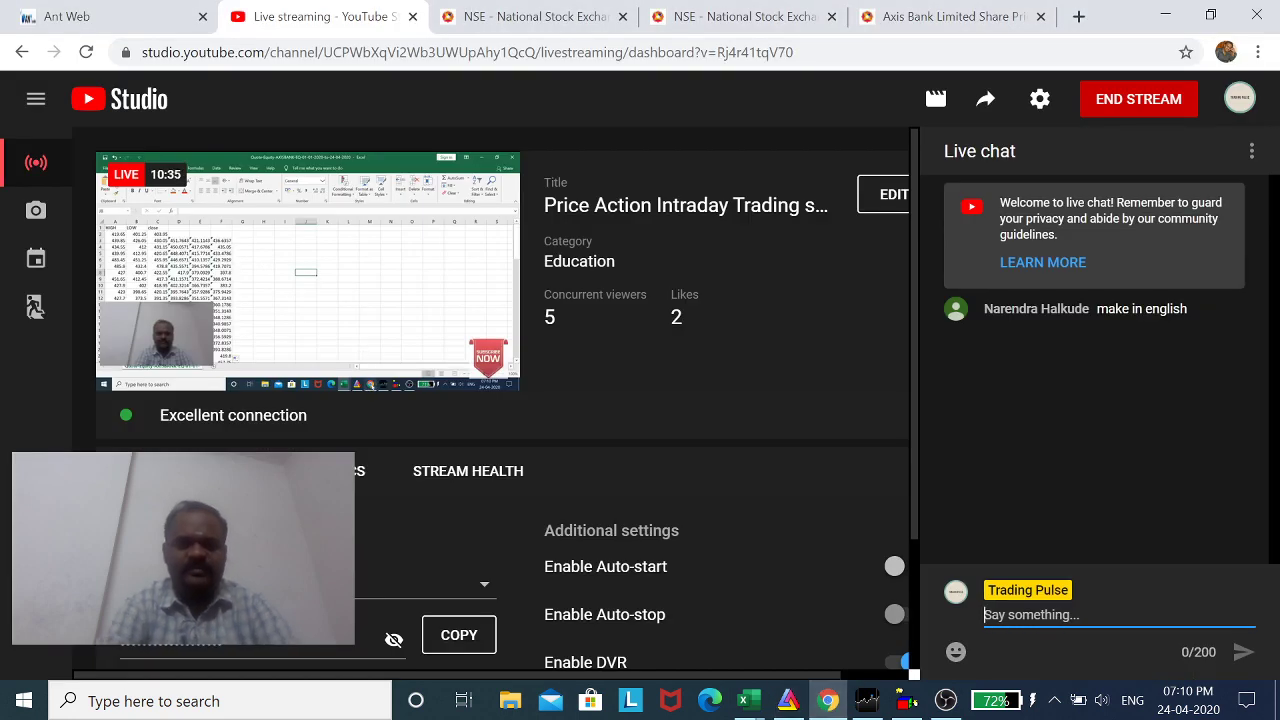
type("Every")
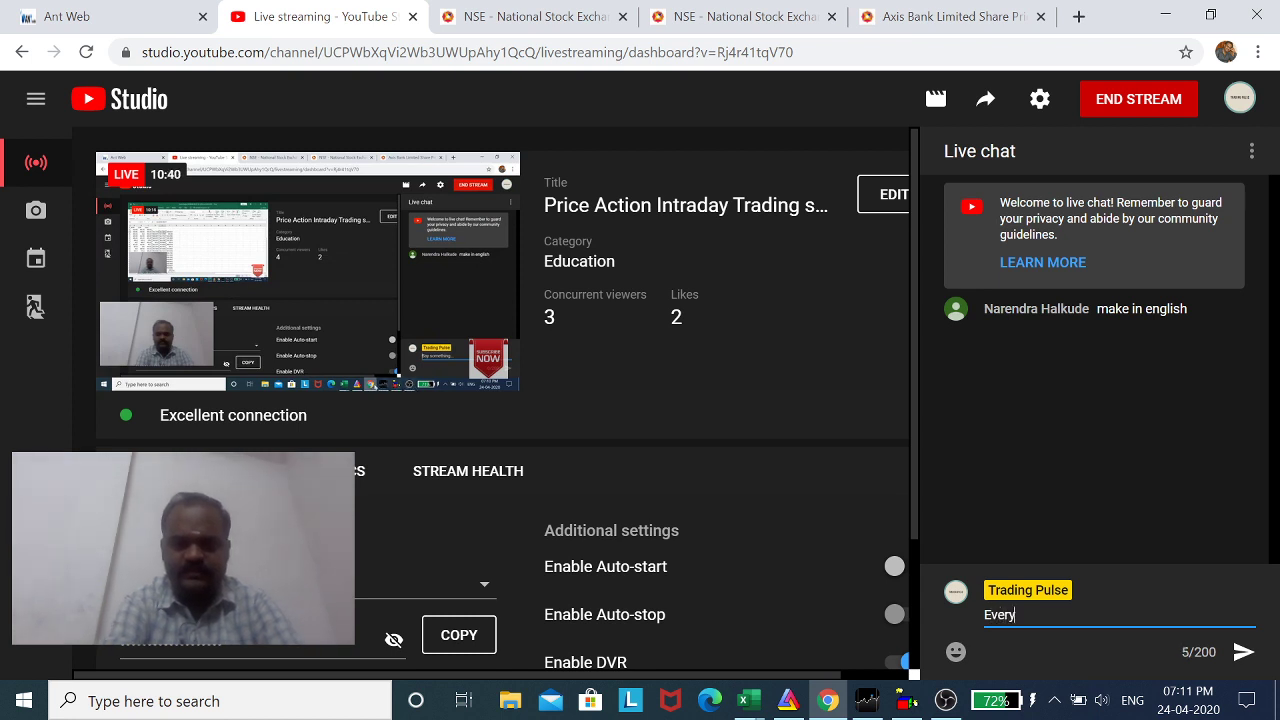
type("body")
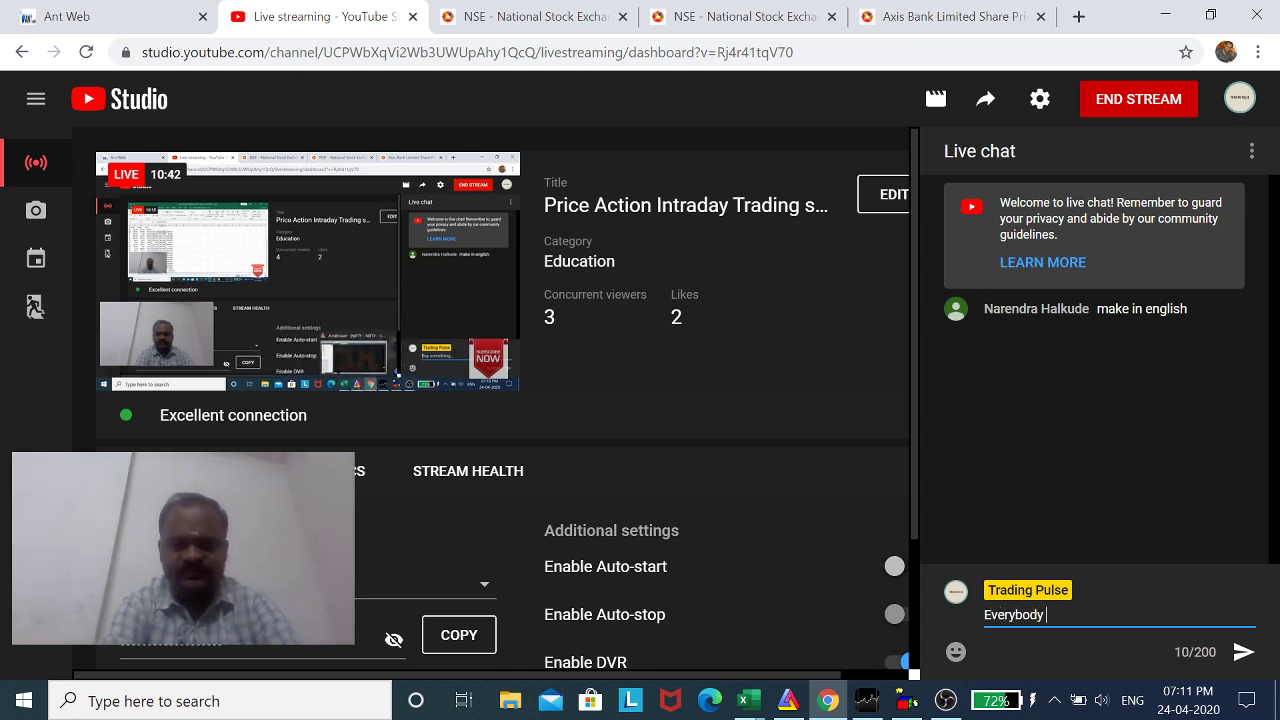
type(" fine")
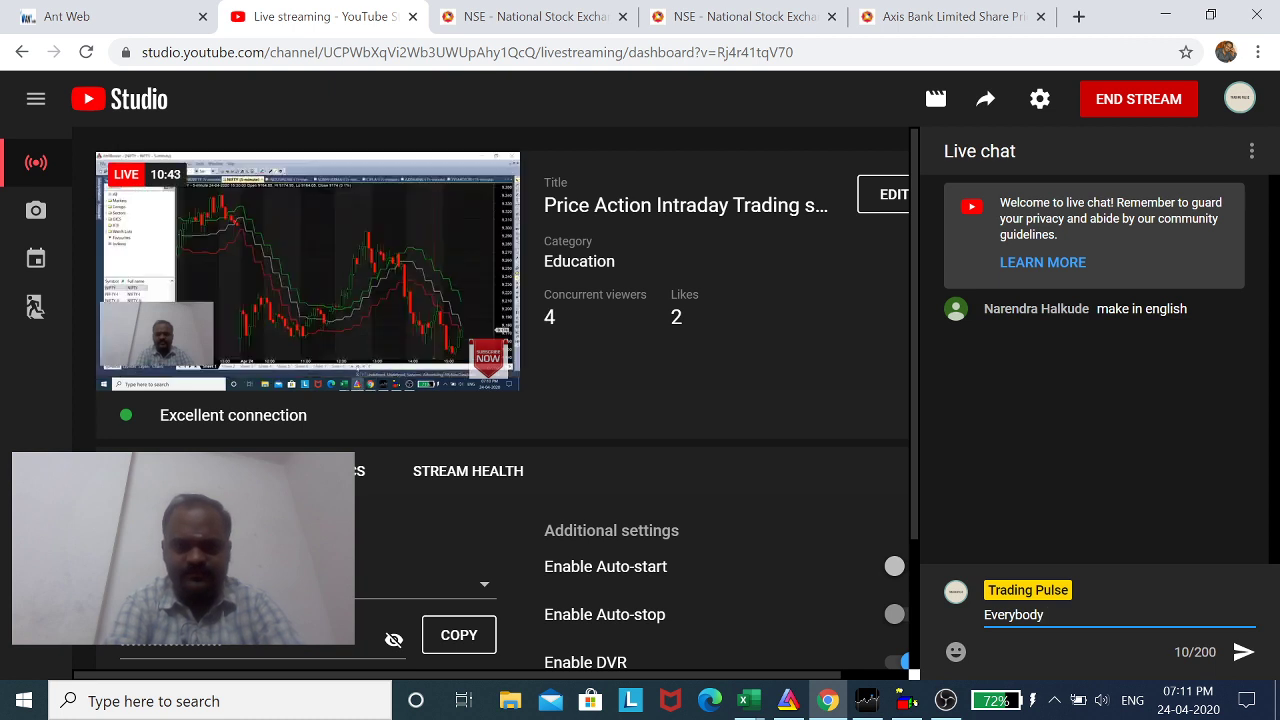
type(" fo")
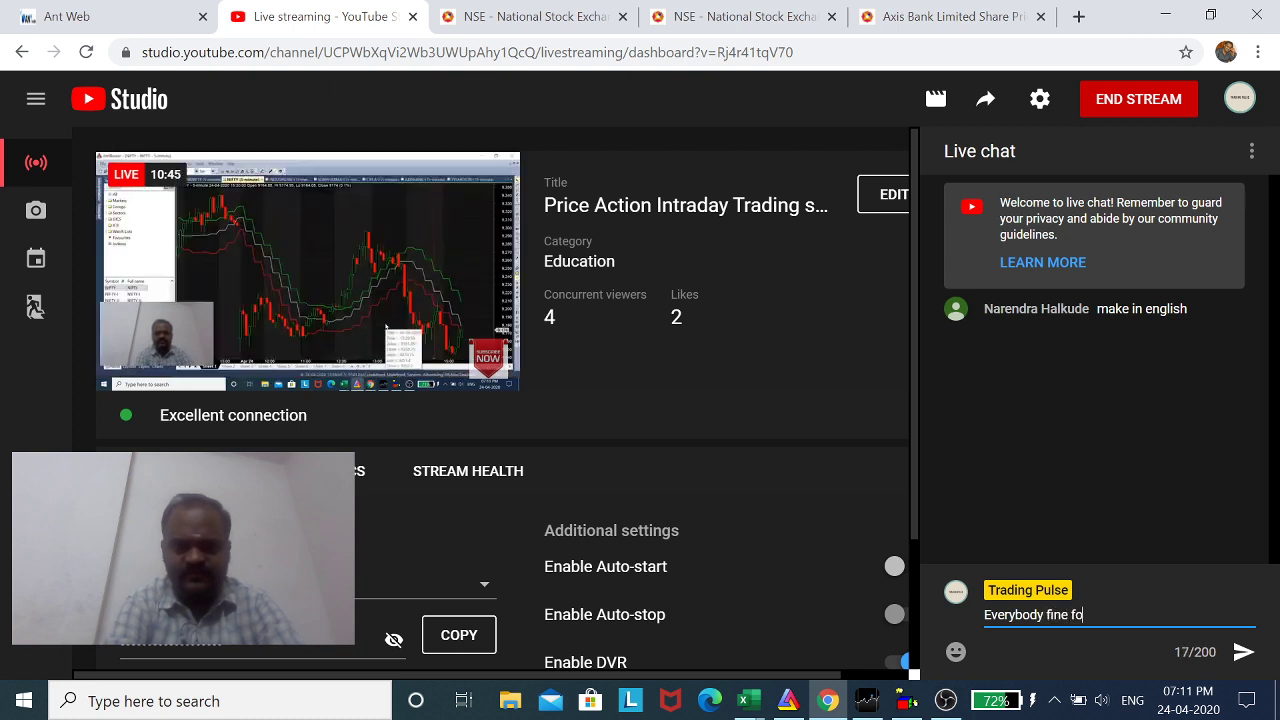
type("r english")
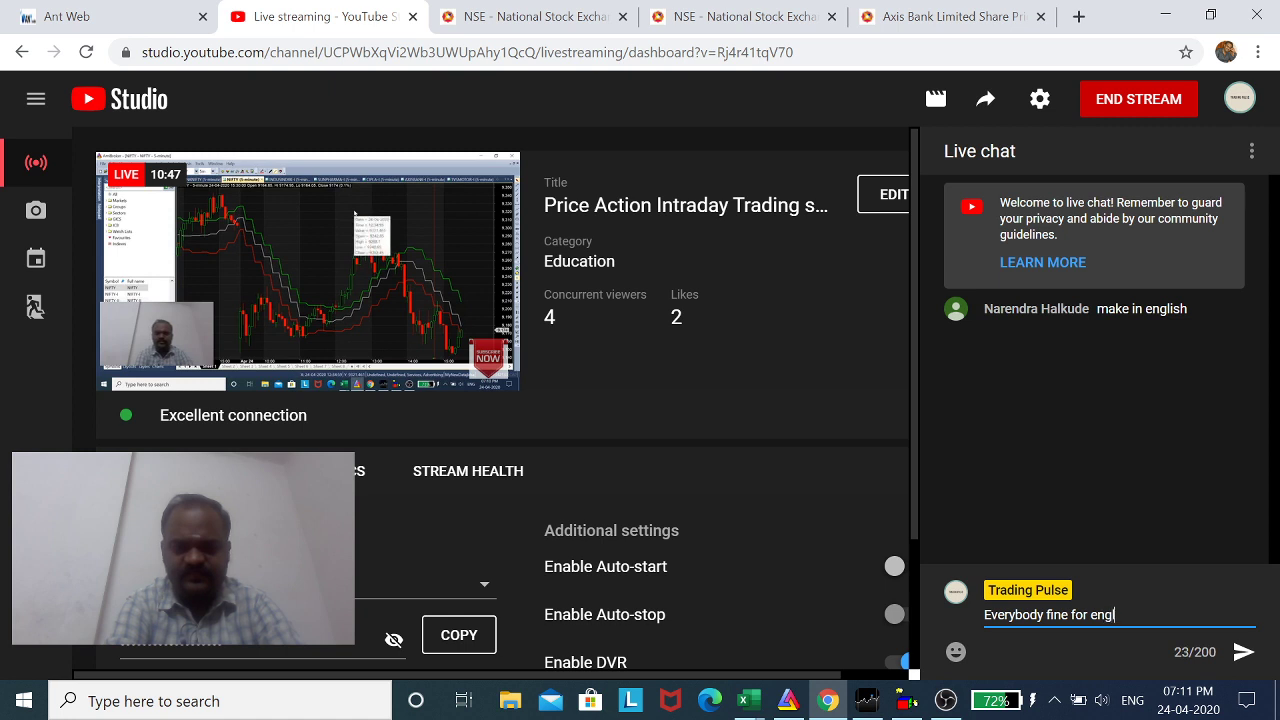
key("Return")
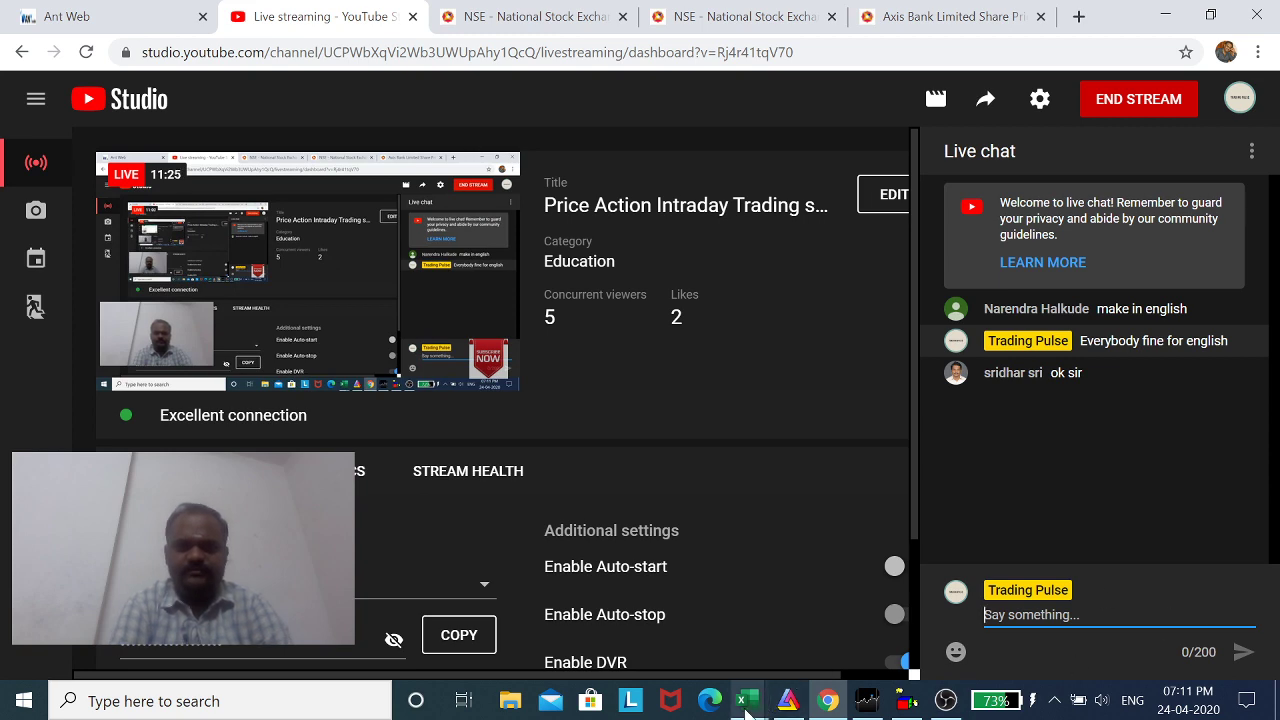
- Return to the Axis Bank price workbook in Excel and enter the heading "Avg High" in cell D1
mouse_move(748, 700)
left_click(800, 625)
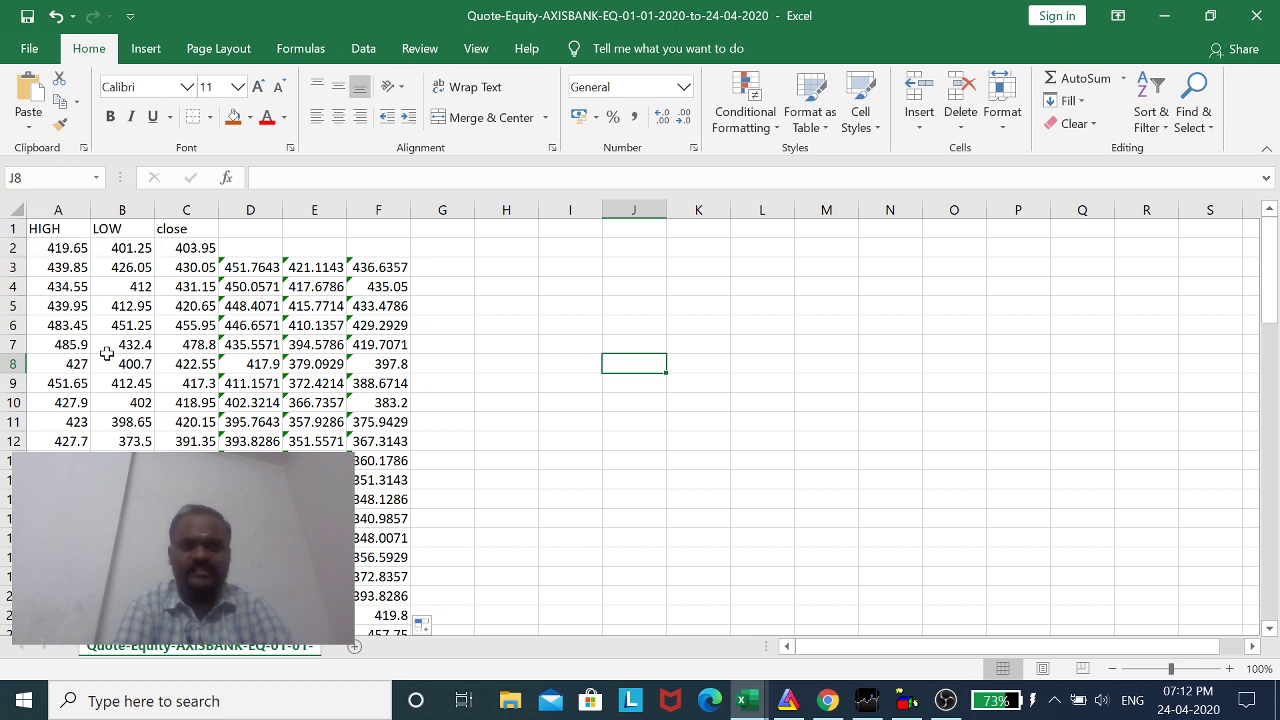
left_click(248, 232)
type("Avh")
key("BackSpace")
type("g Hi")
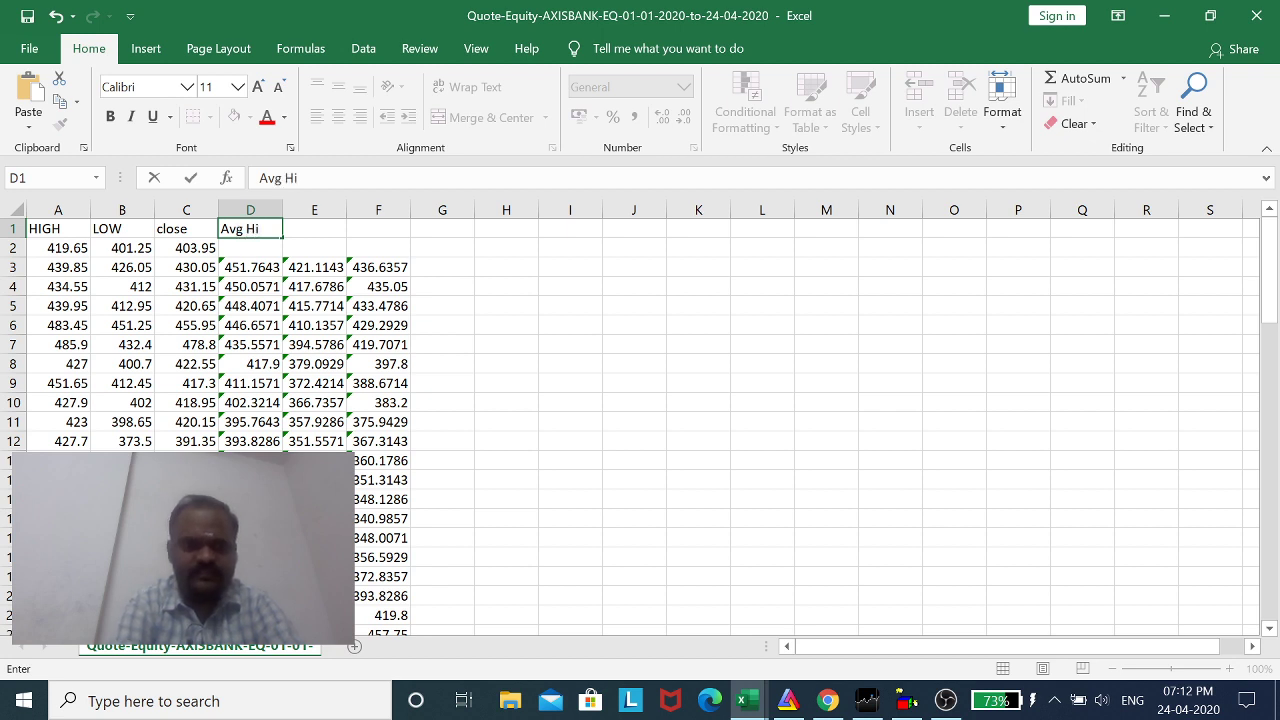
type("gh")
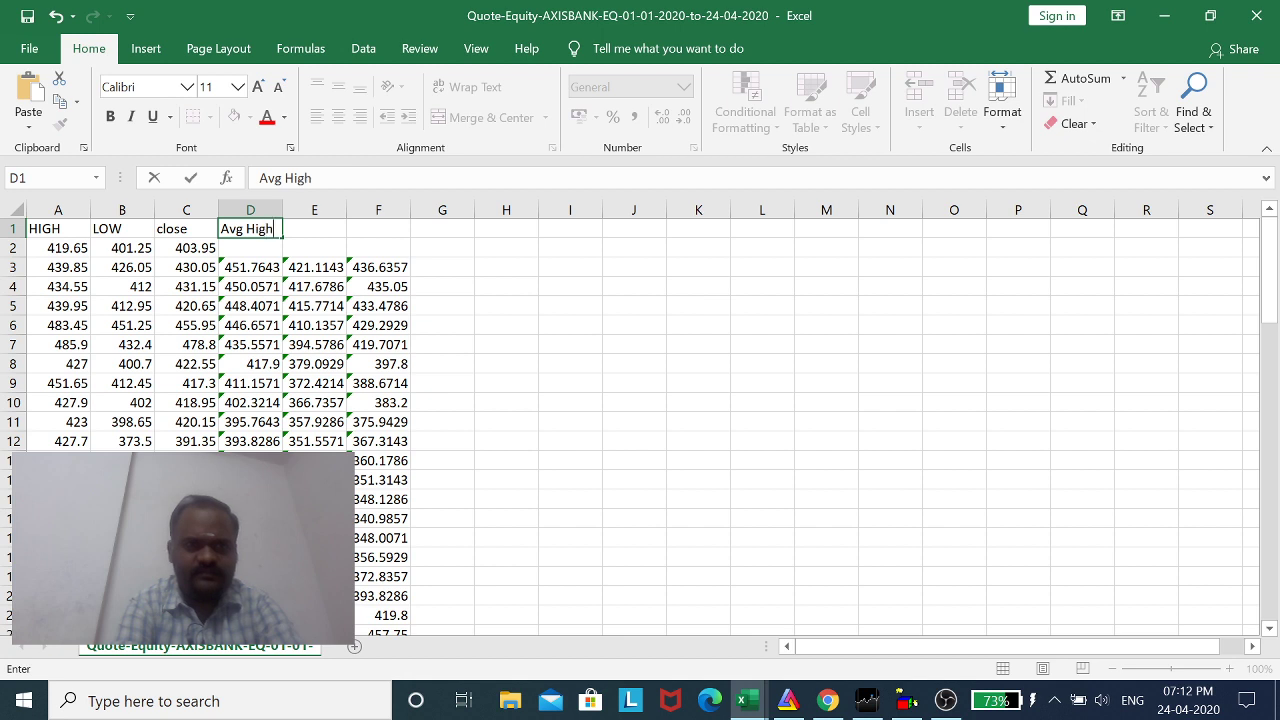
- Enter the headings "Avg low" in cell E1 and "avg close" in cell F1
left_click(327, 228)
type("A")
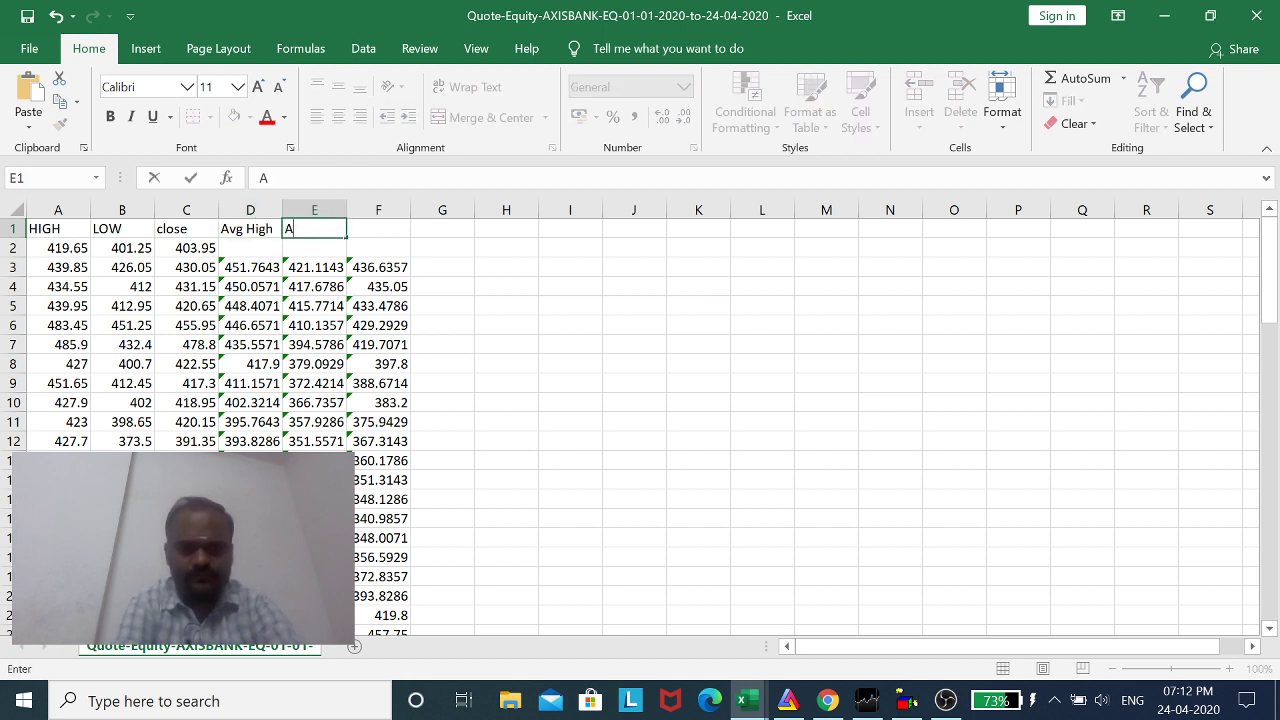
type("vg")
key("BackSpace")
type("g low")
key("Tab")
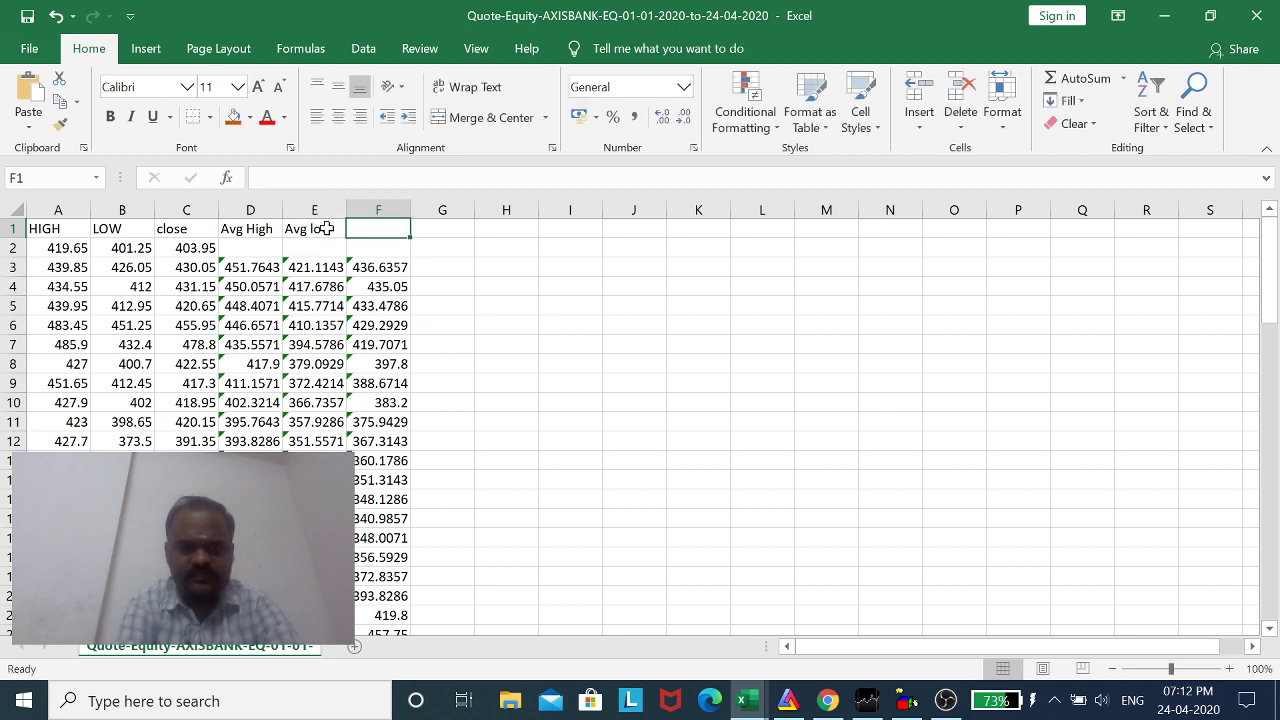
type("a")
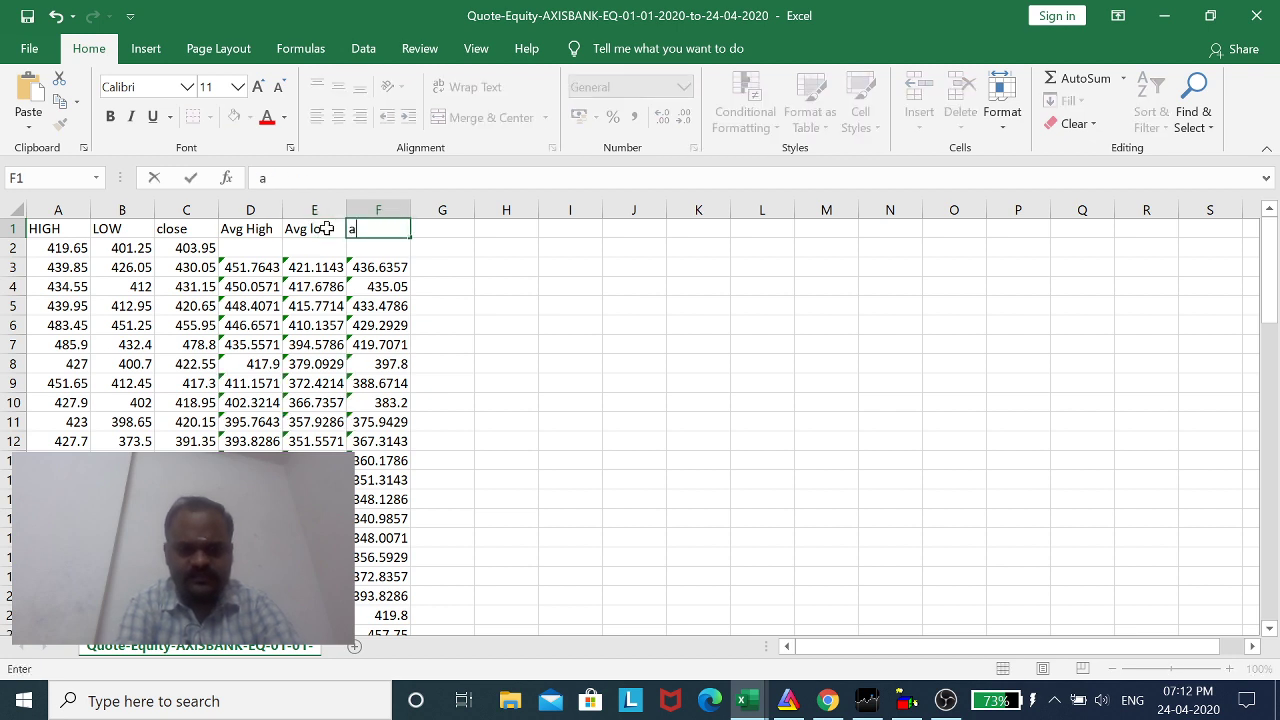
type("vg close")
left_click(459, 297)
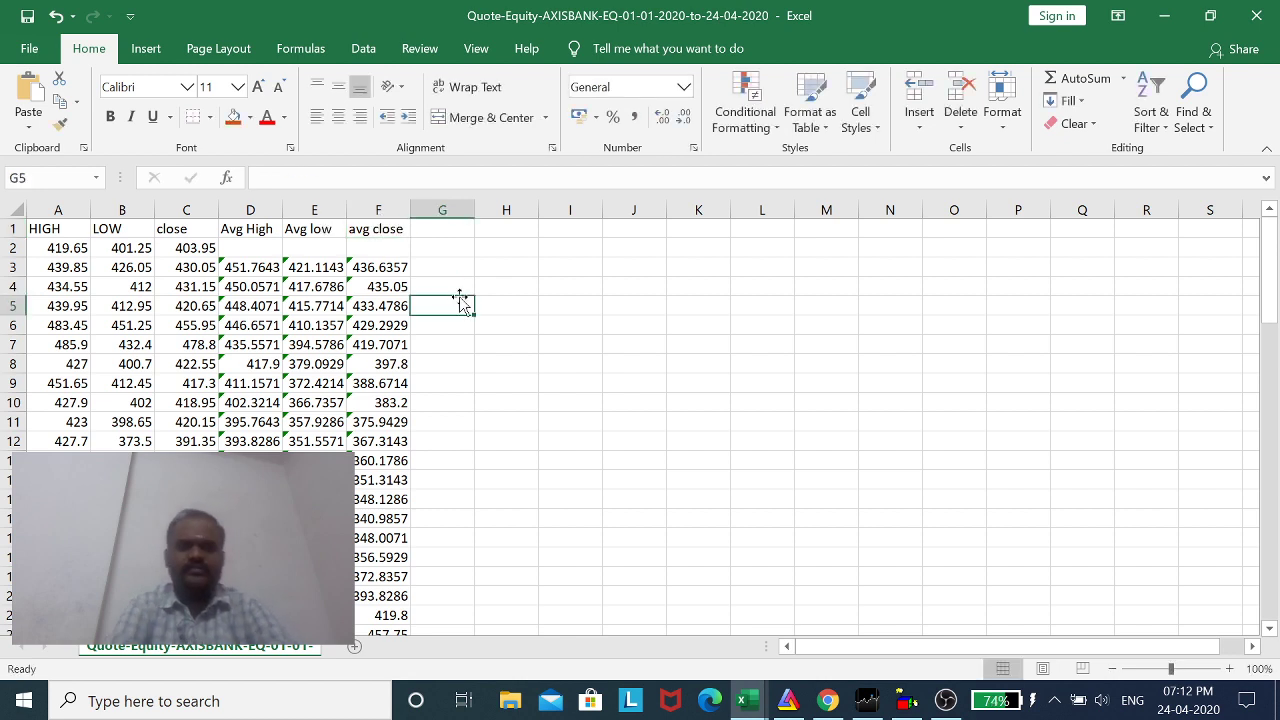
- Examine the formulas under the Avg High, Avg low and avg close headings, mainly in row 3
left_click(255, 268)
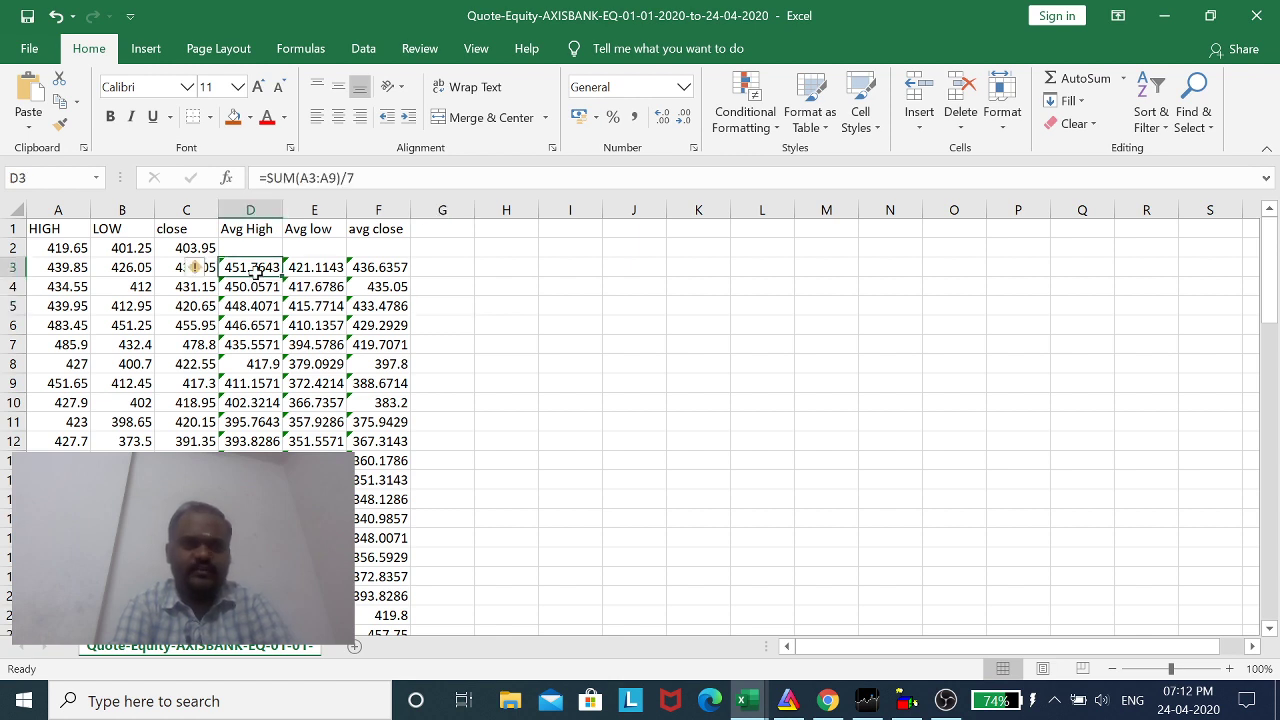
left_click(313, 284)
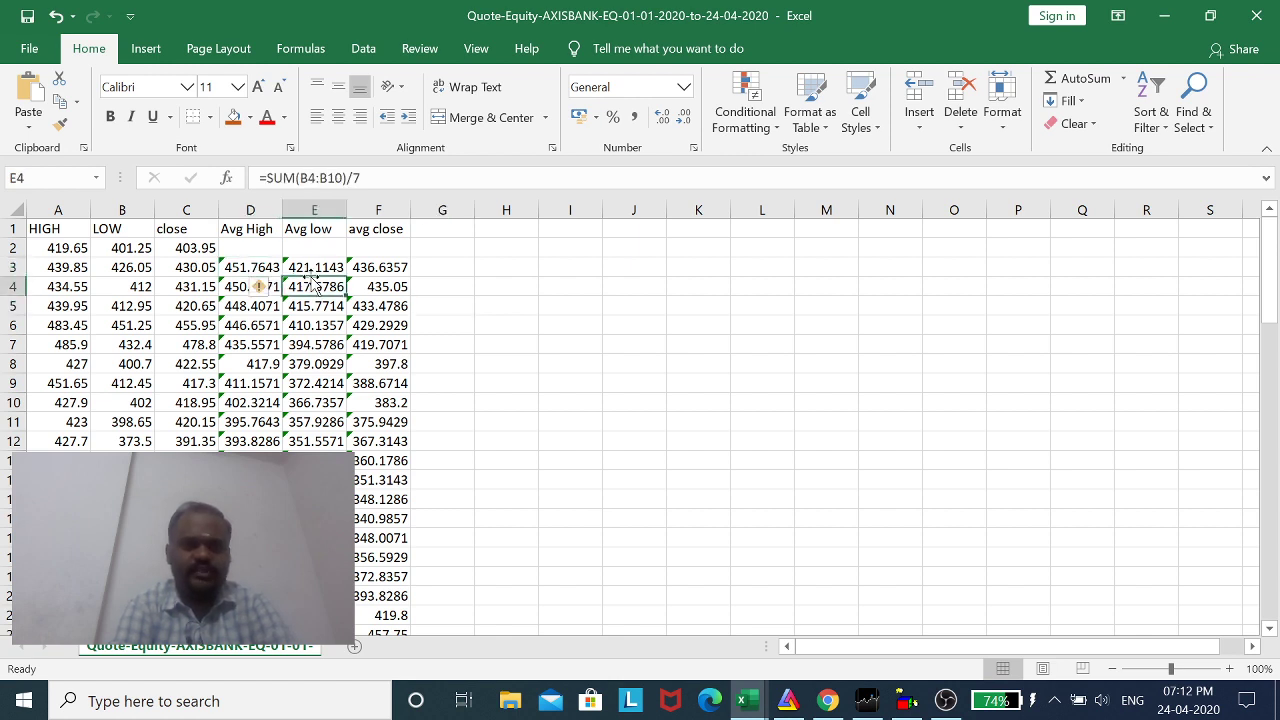
left_click(313, 265)
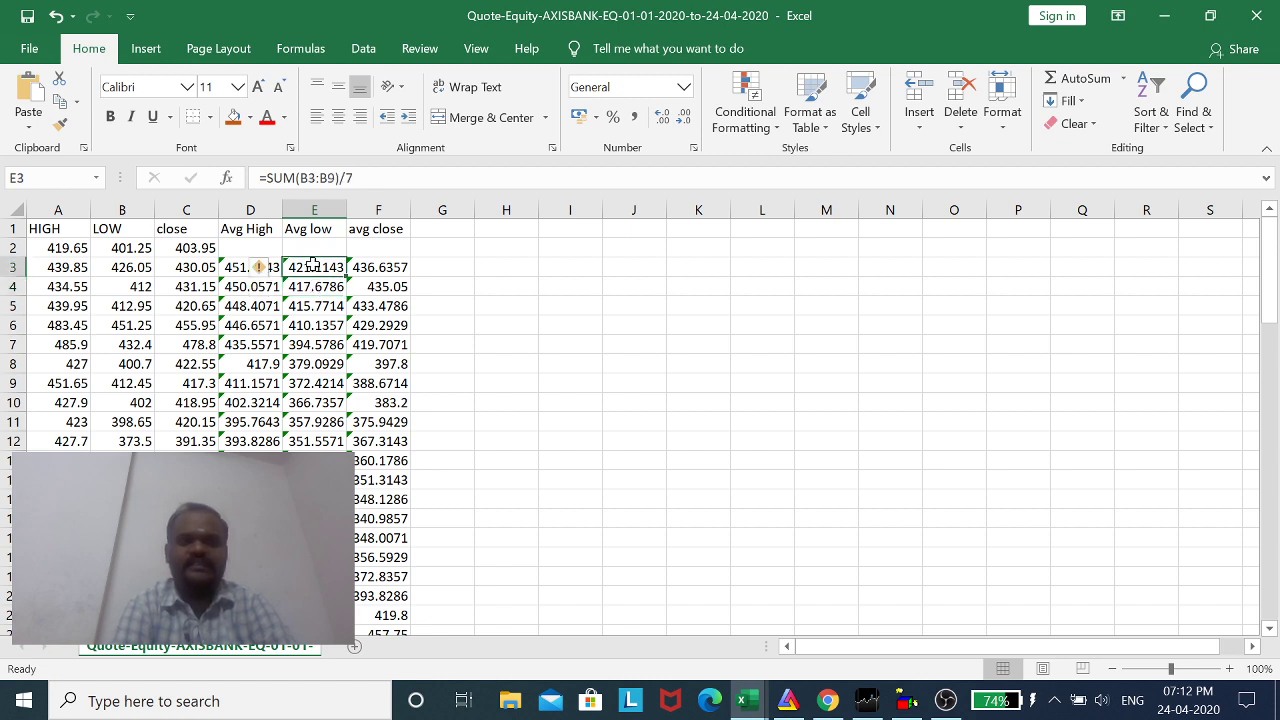
left_click(368, 270)
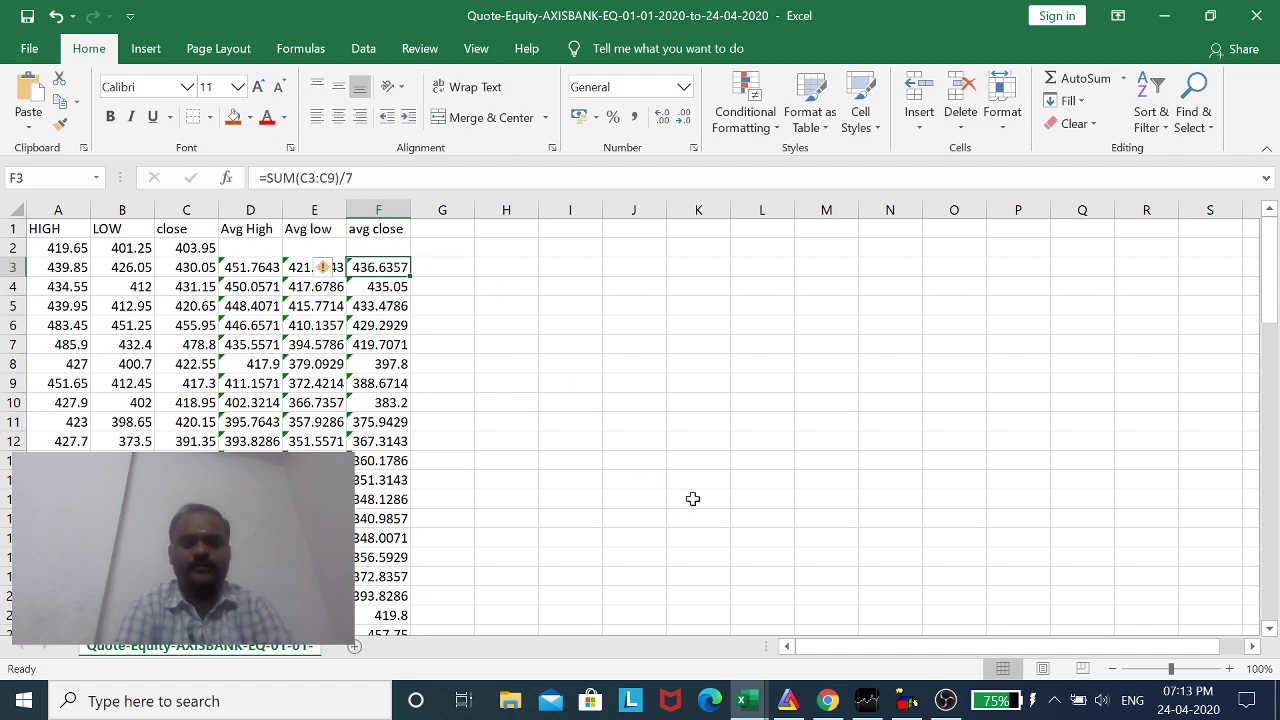
- Switch to AmiBroker and examine the NIFTY 5-minute candles of 24 April against the green, white and red average lines
left_click(790, 702)
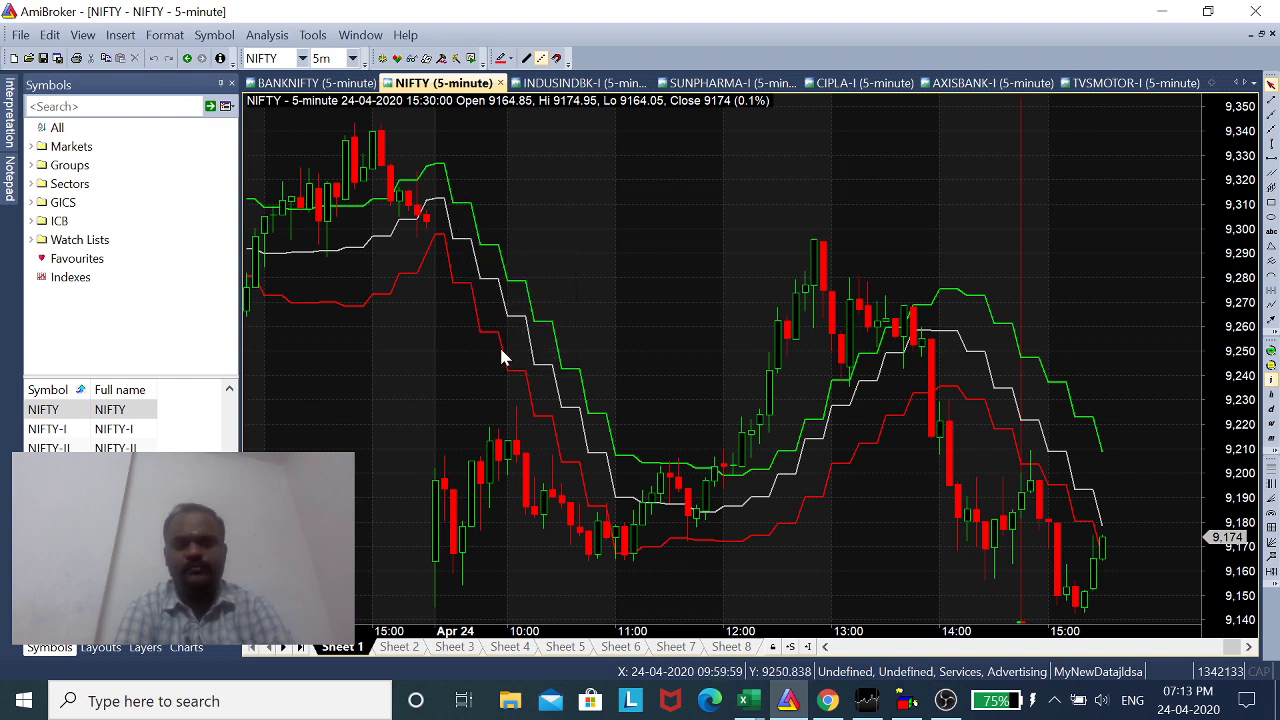
mouse_move(866, 503)
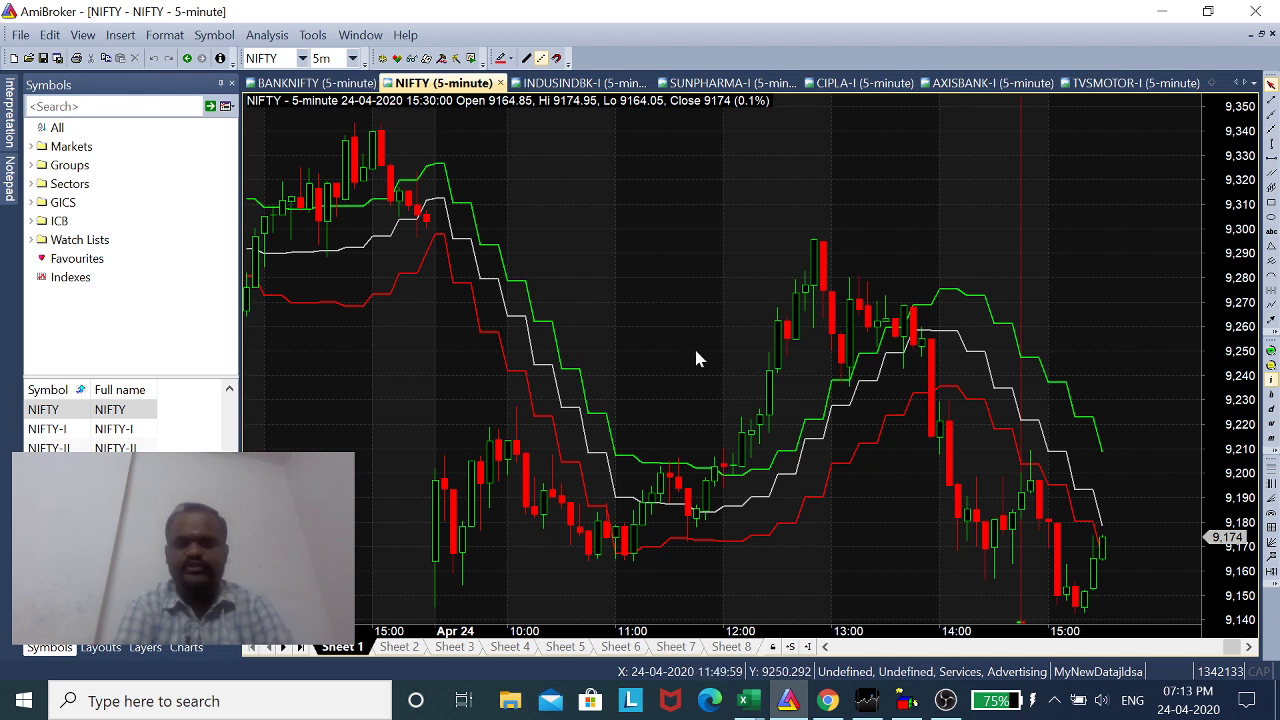
mouse_move(697, 358)
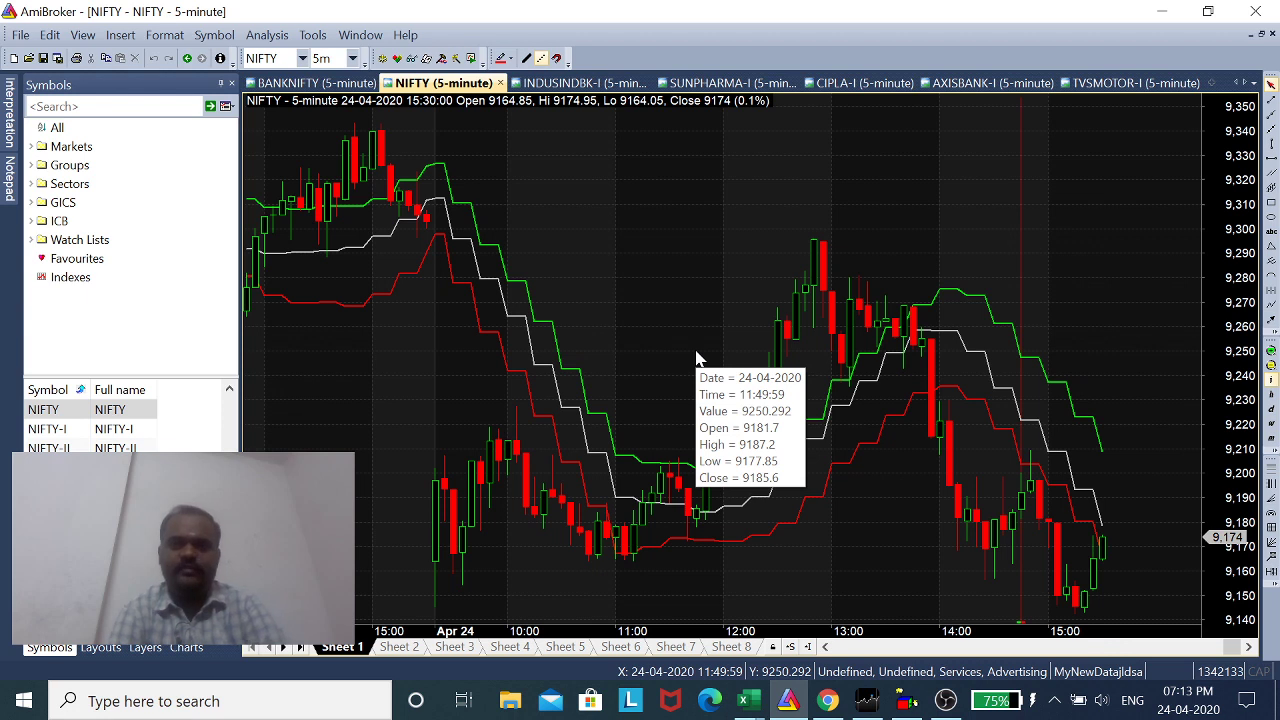
mouse_move(417, 408)
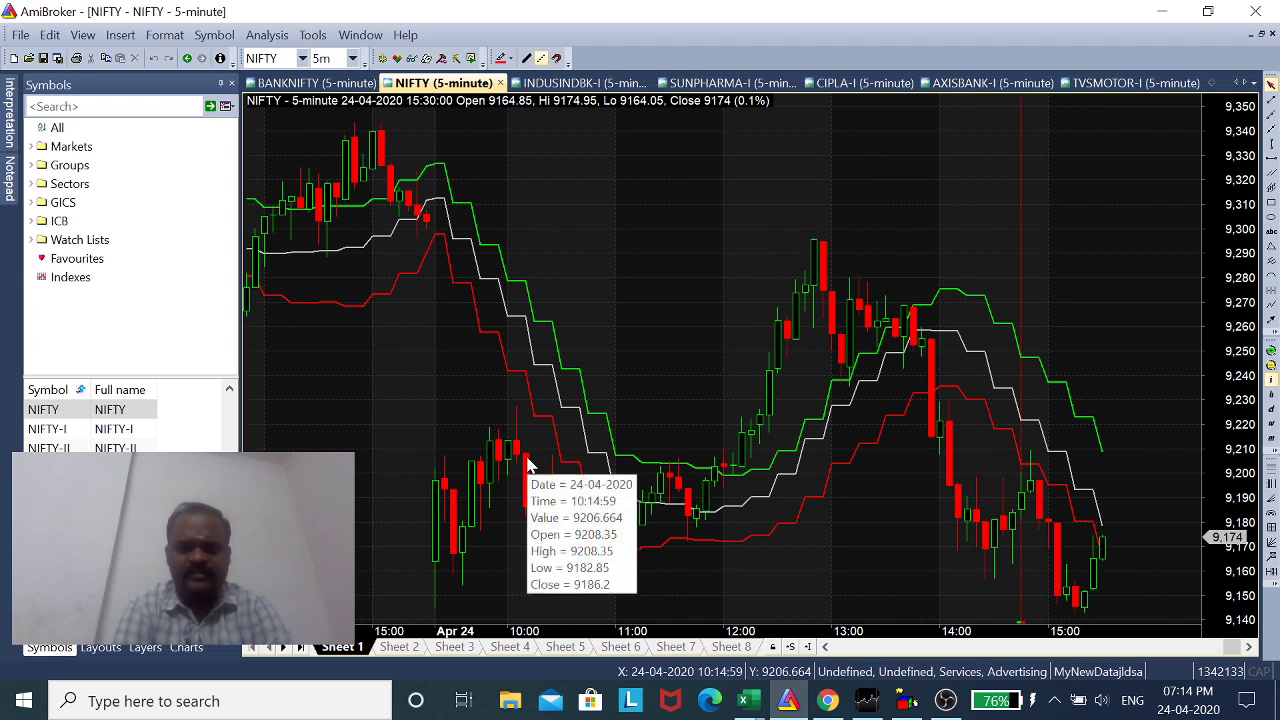
mouse_move(507, 480)
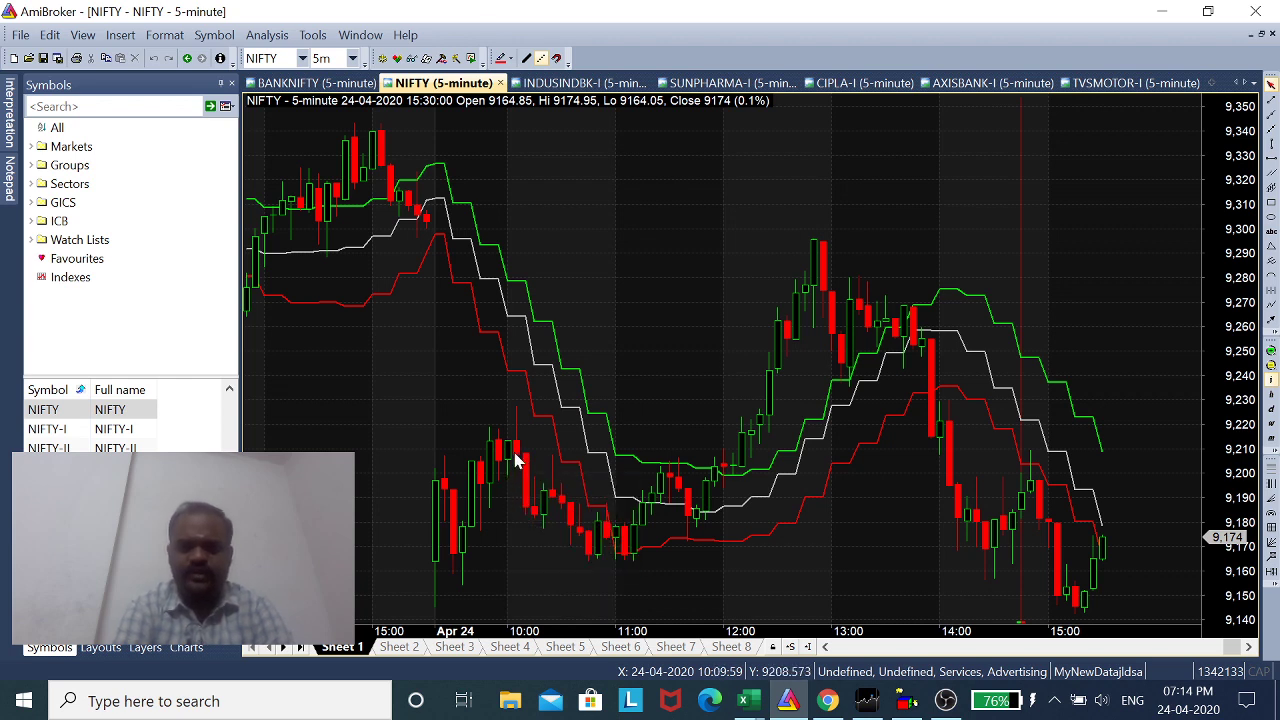
mouse_move(530, 448)
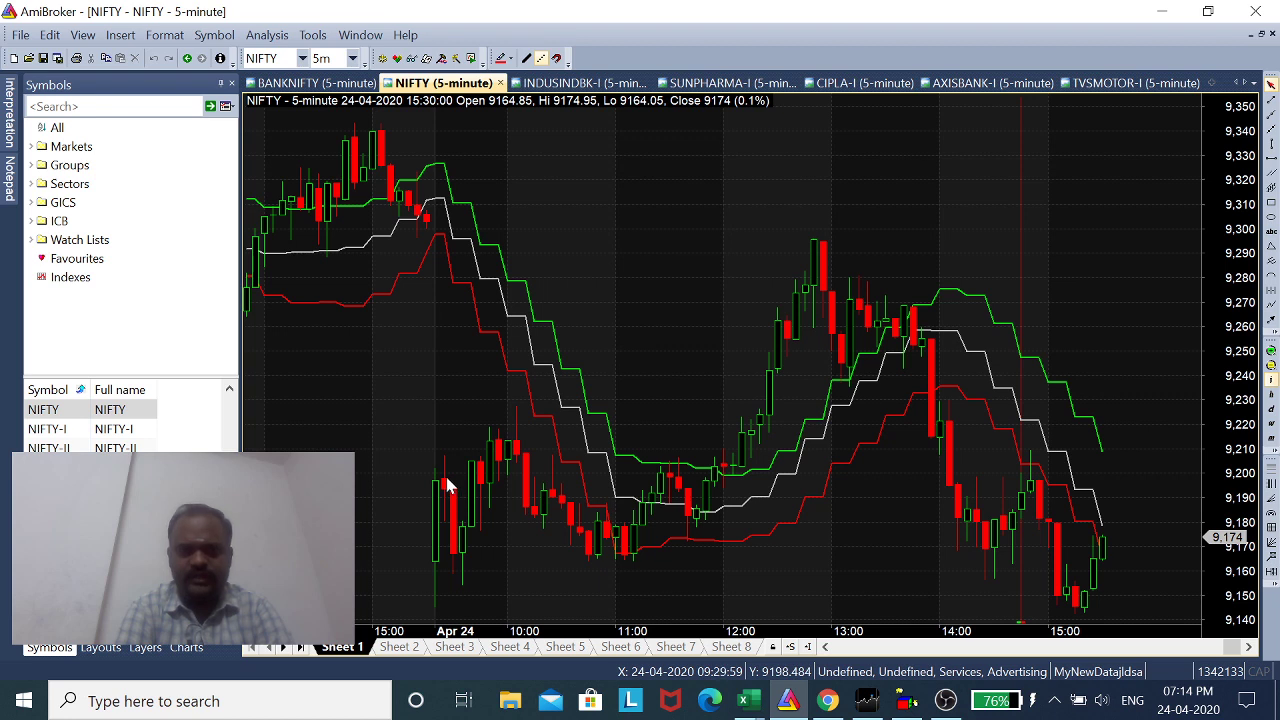
mouse_move(447, 485)
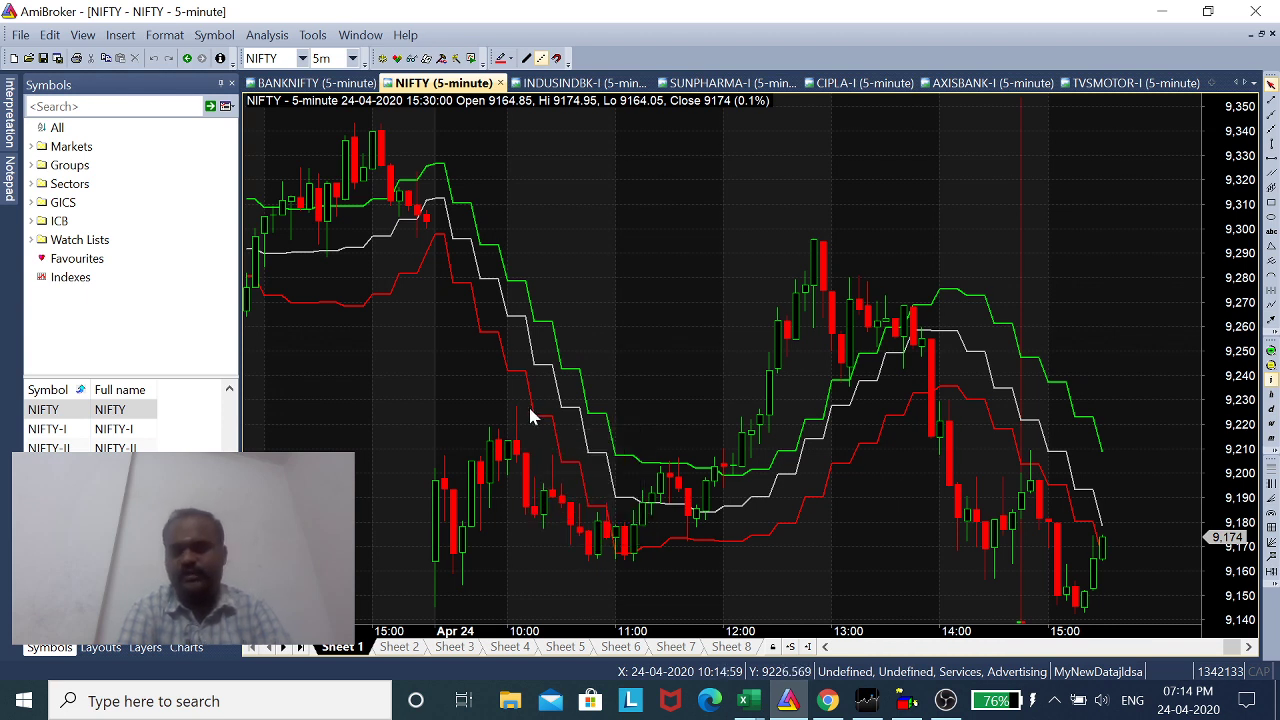
- Examine where the NIFTY 5-minute candles break or retest the average lines, from the morning through the afternoon fall
mouse_move(530, 409)
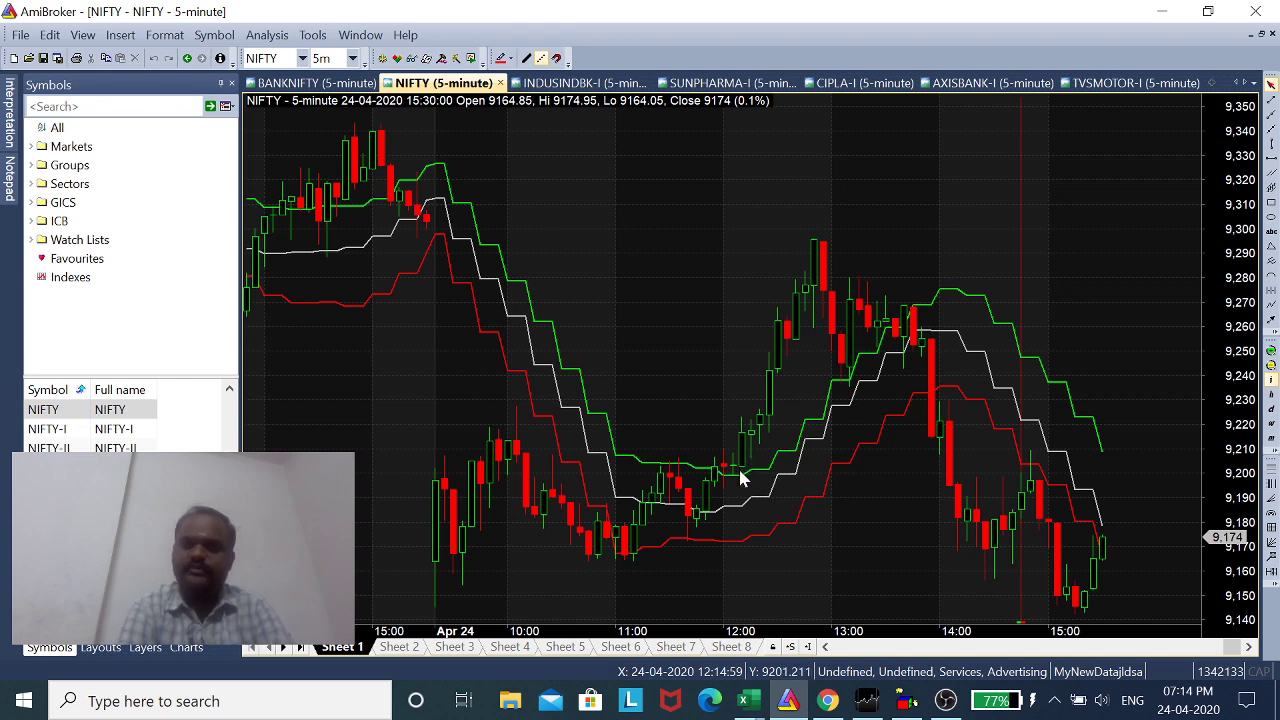
mouse_move(741, 479)
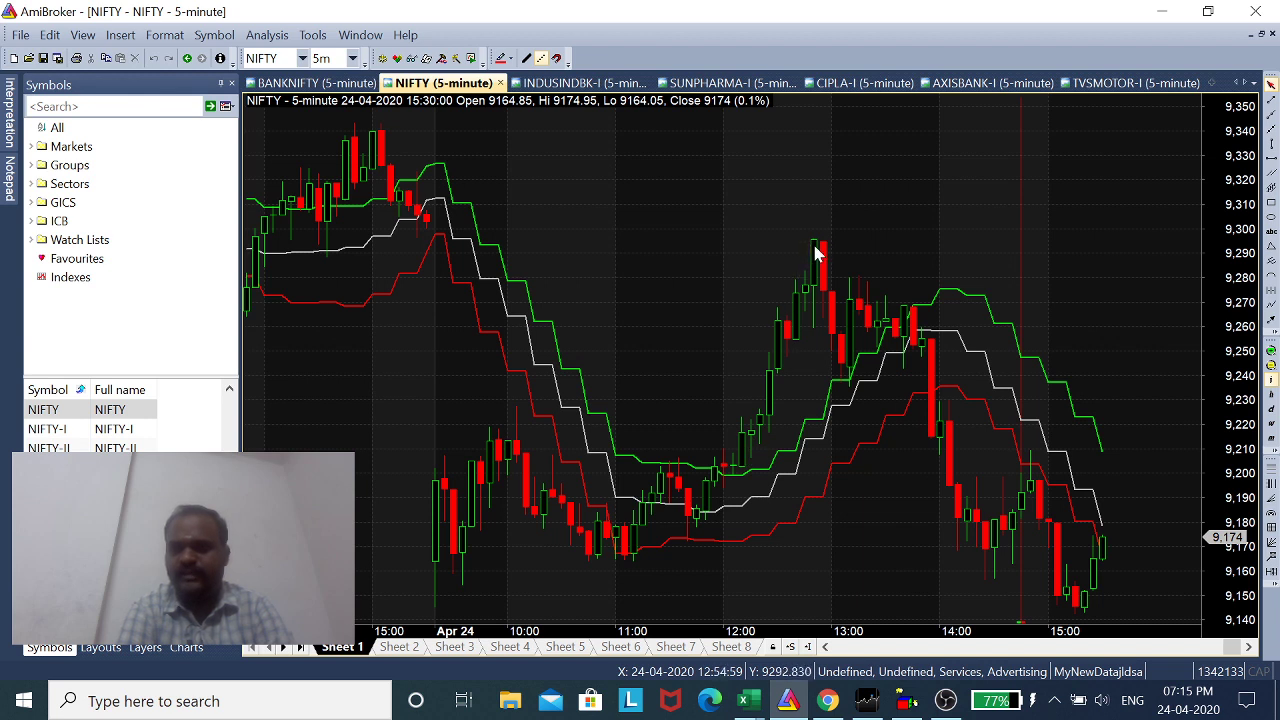
mouse_move(816, 252)
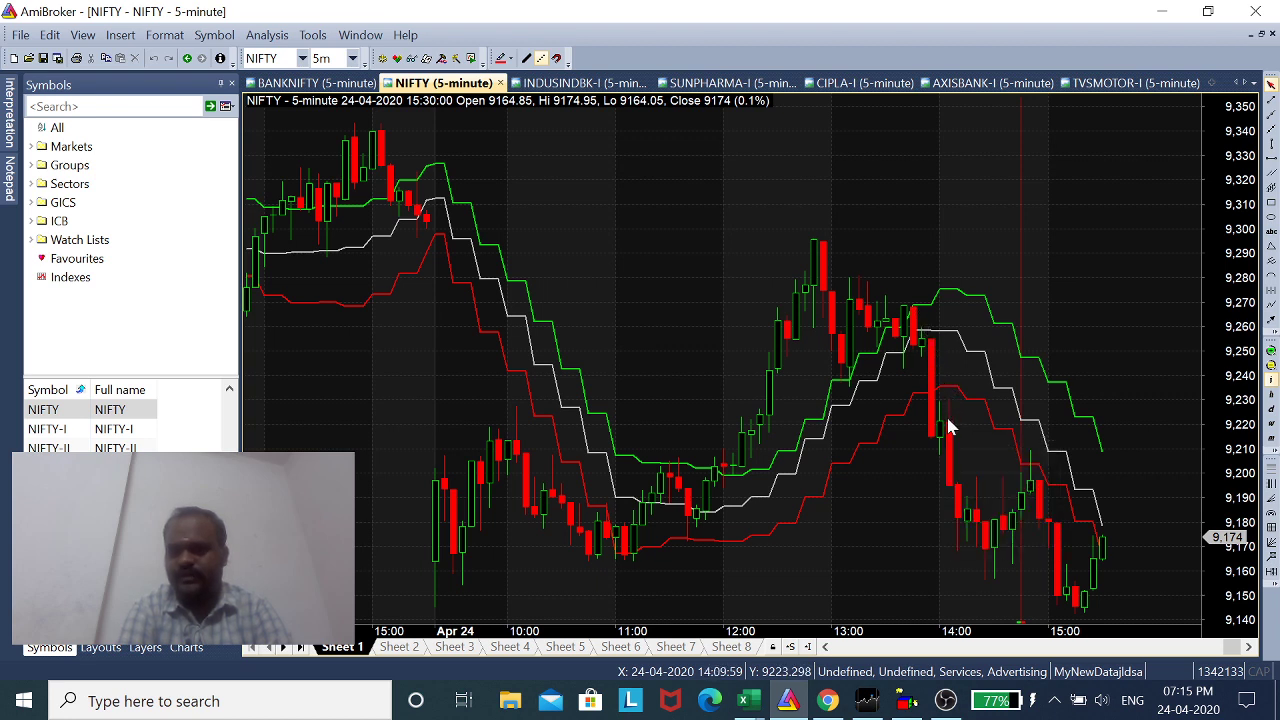
mouse_move(948, 428)
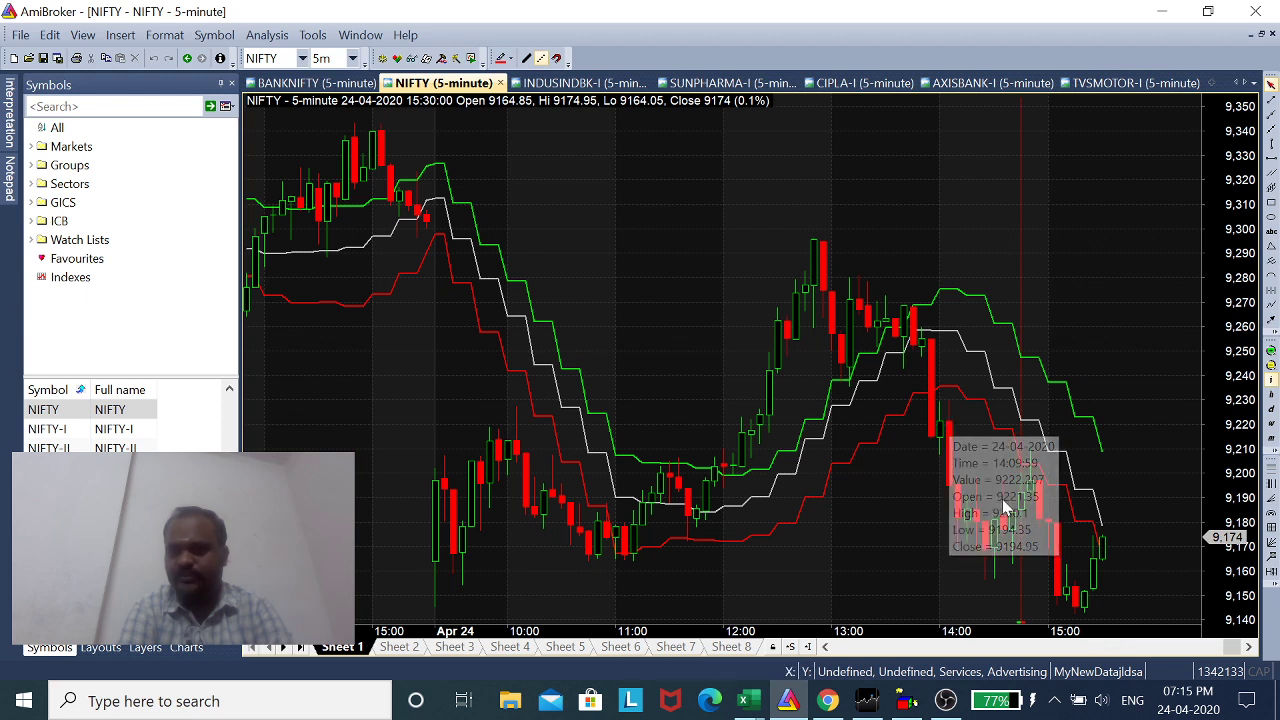
mouse_move(1078, 602)
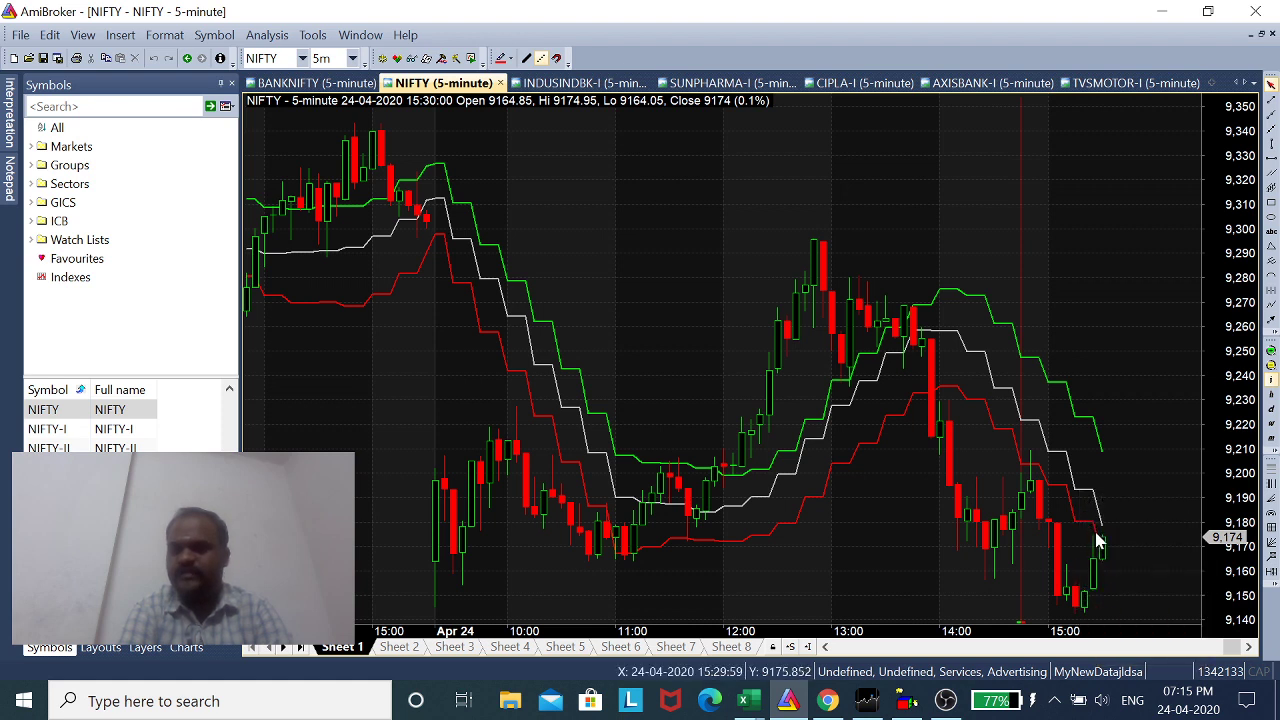
mouse_move(1098, 540)
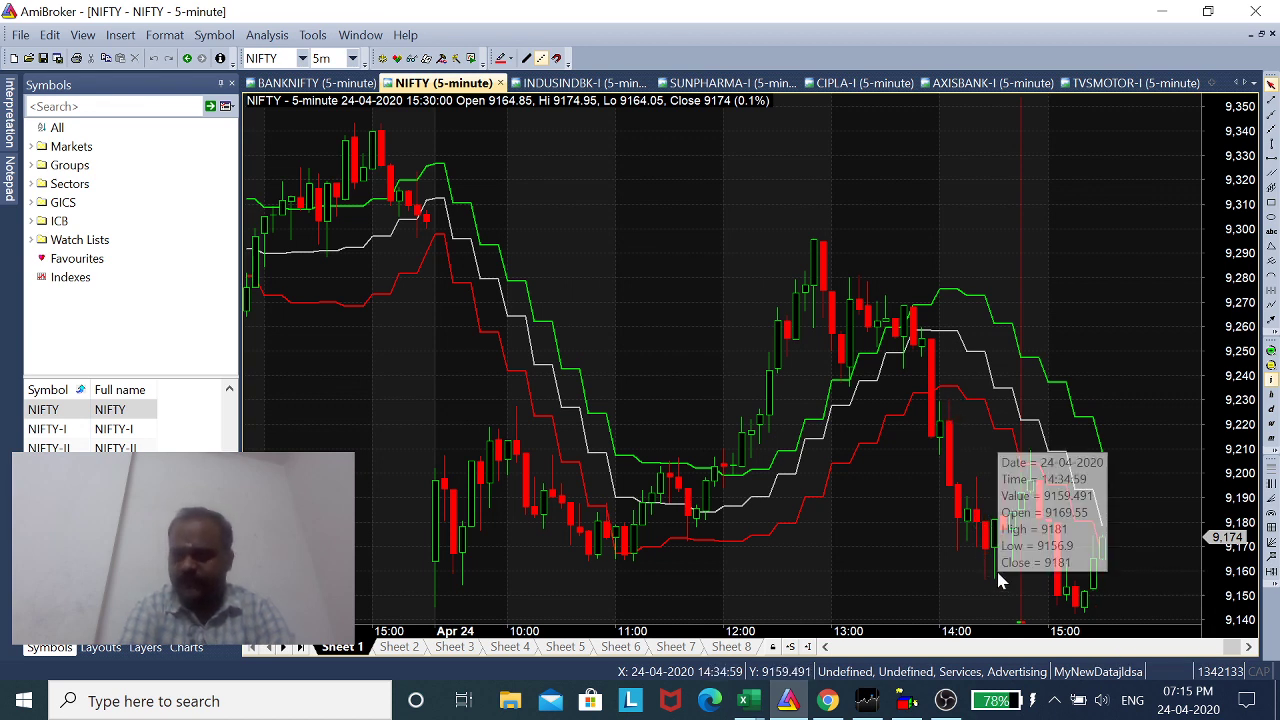
mouse_move(996, 582)
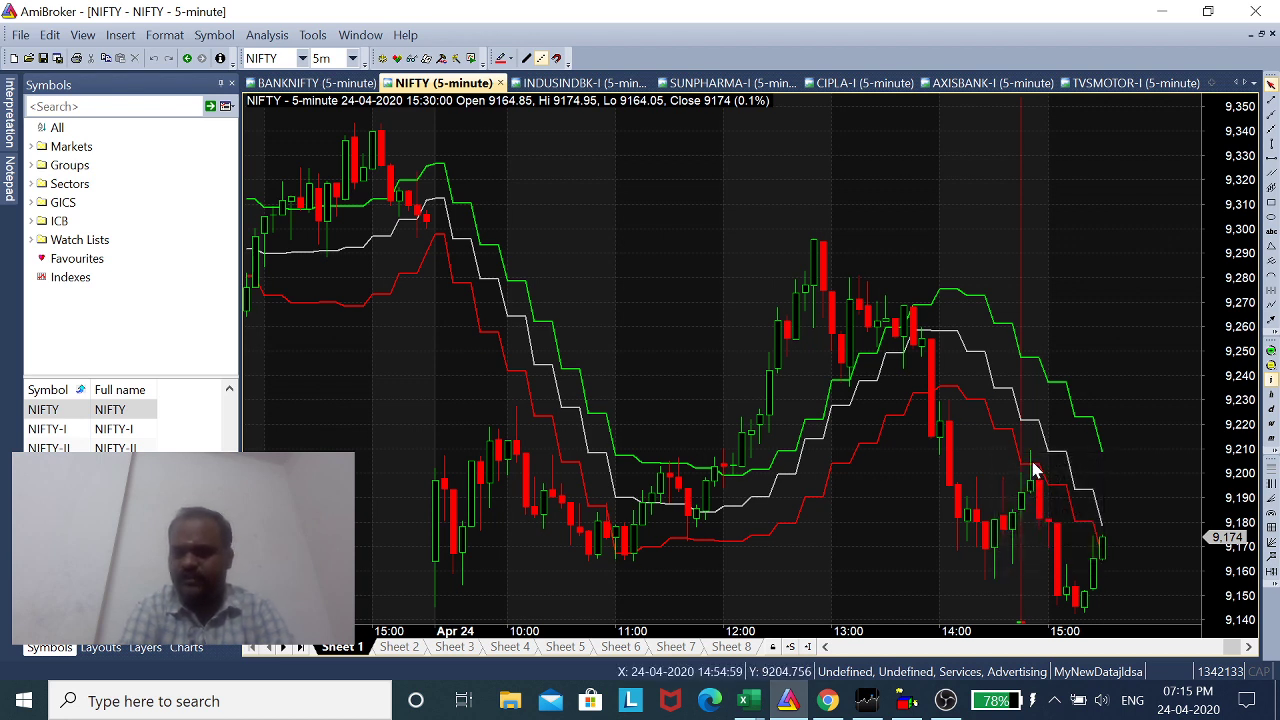
mouse_move(1035, 472)
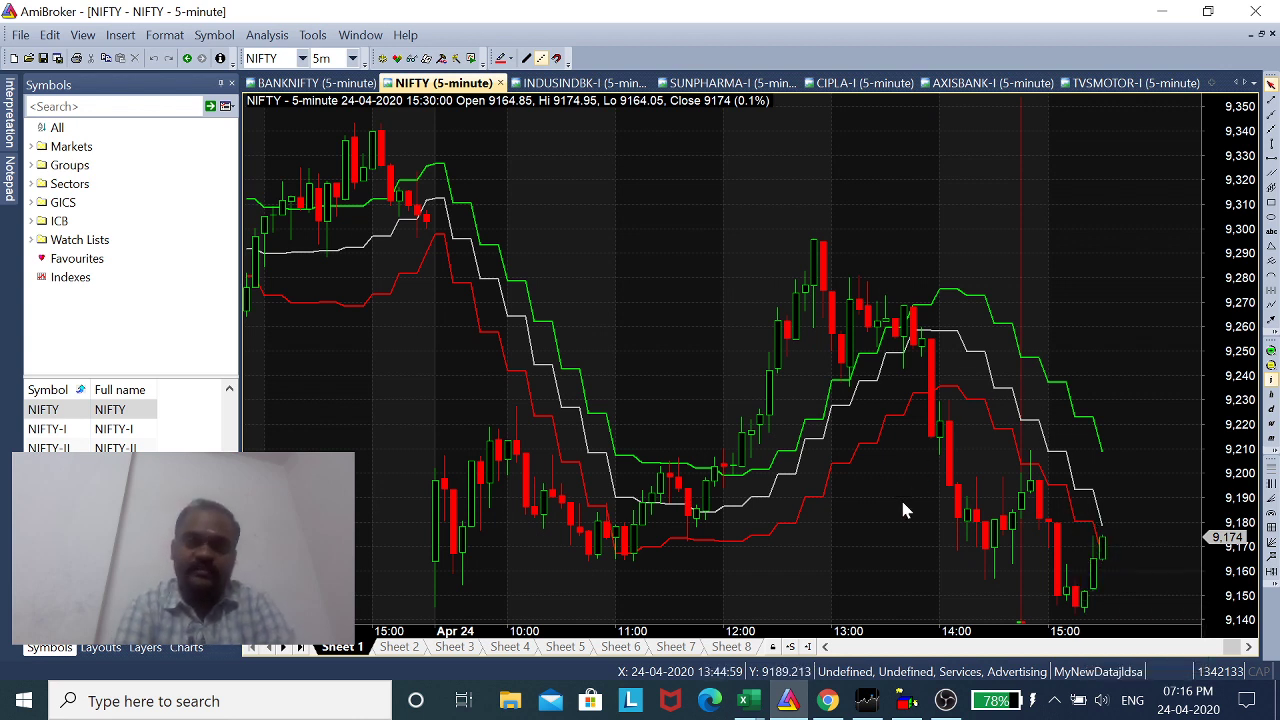
mouse_move(895, 527)
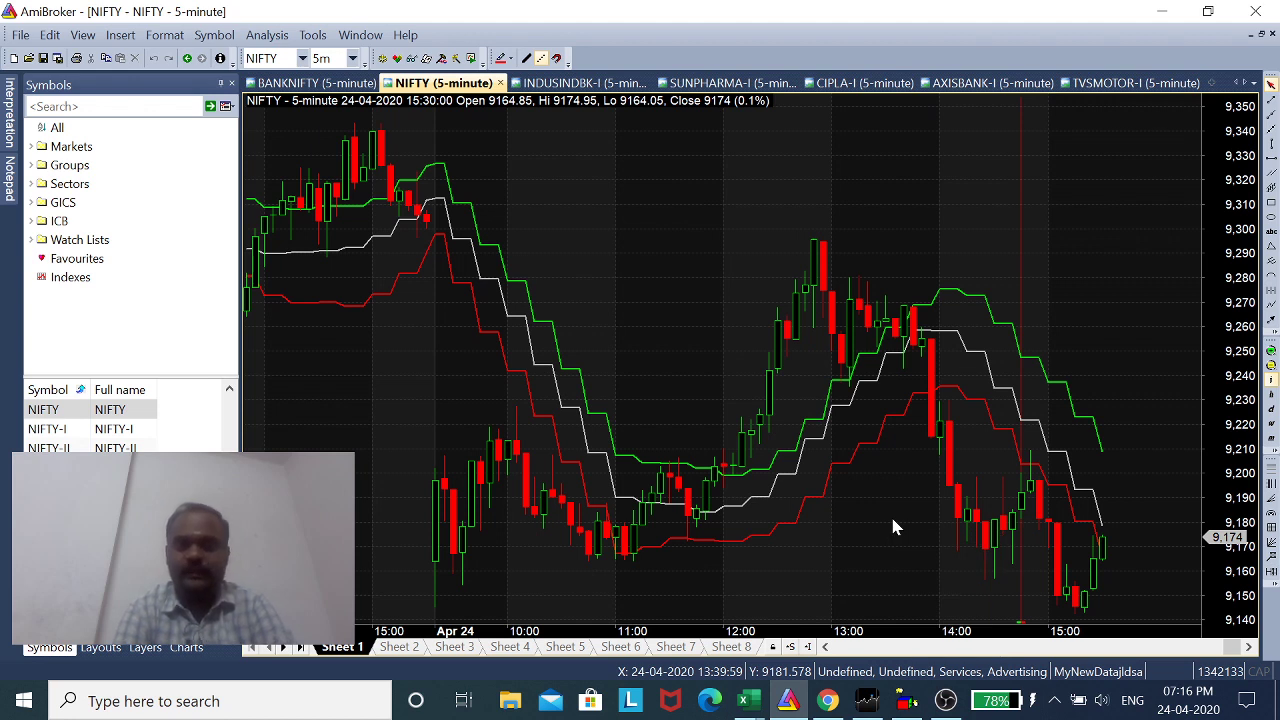
- Open the AXISBANK-I 5-minute chart and examine the 24 April candles against the three average lines, from the open to the close
left_click(1000, 88)
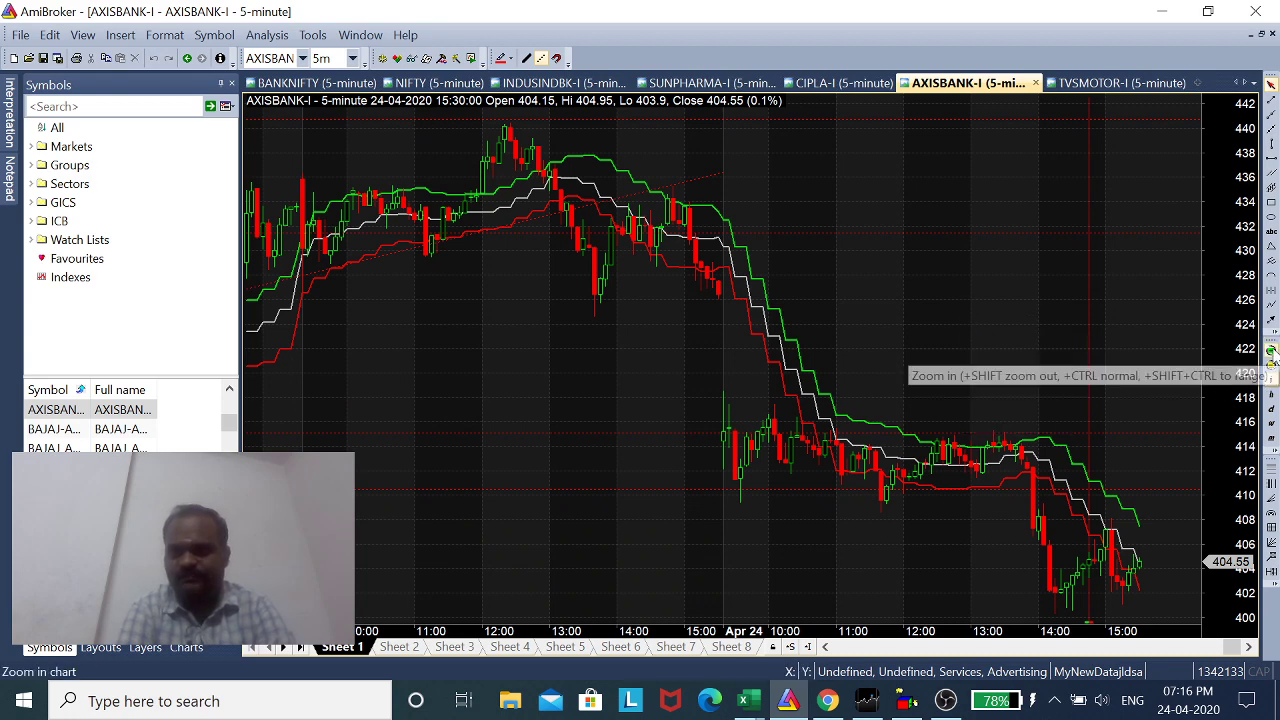
left_click(1271, 351)
left_click(1271, 351)
left_click(1271, 351)
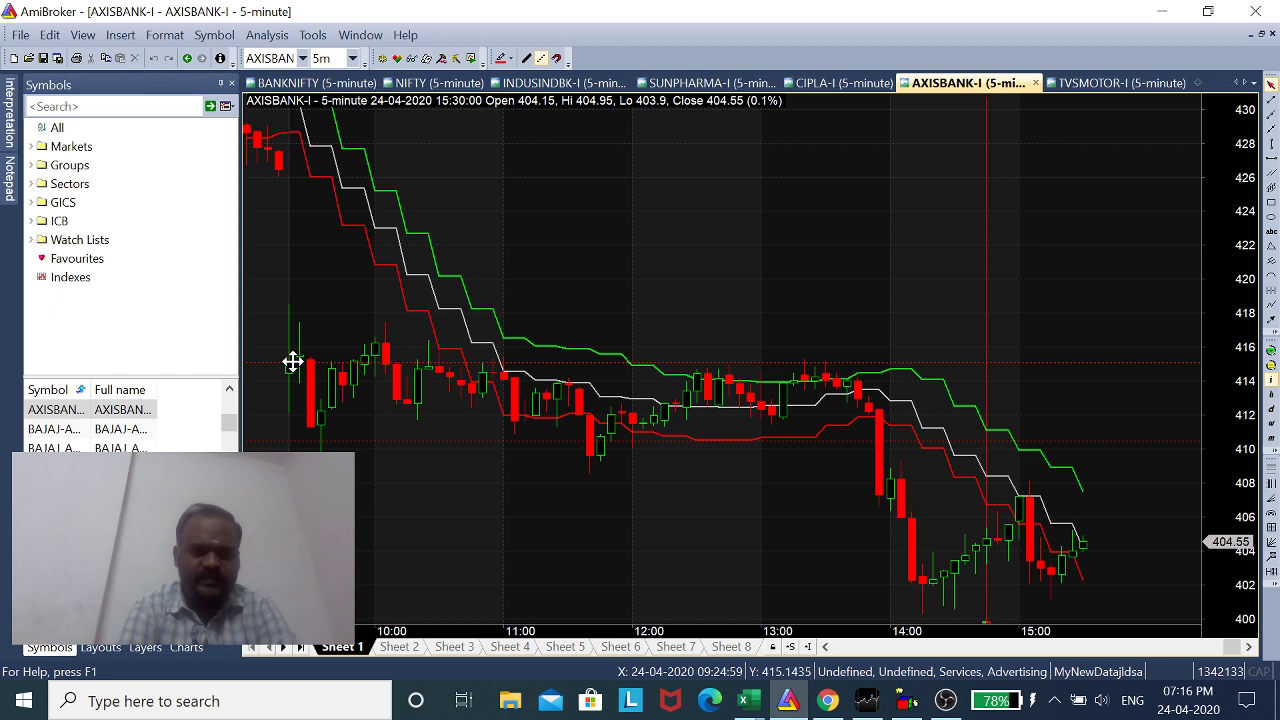
mouse_move(294, 366)
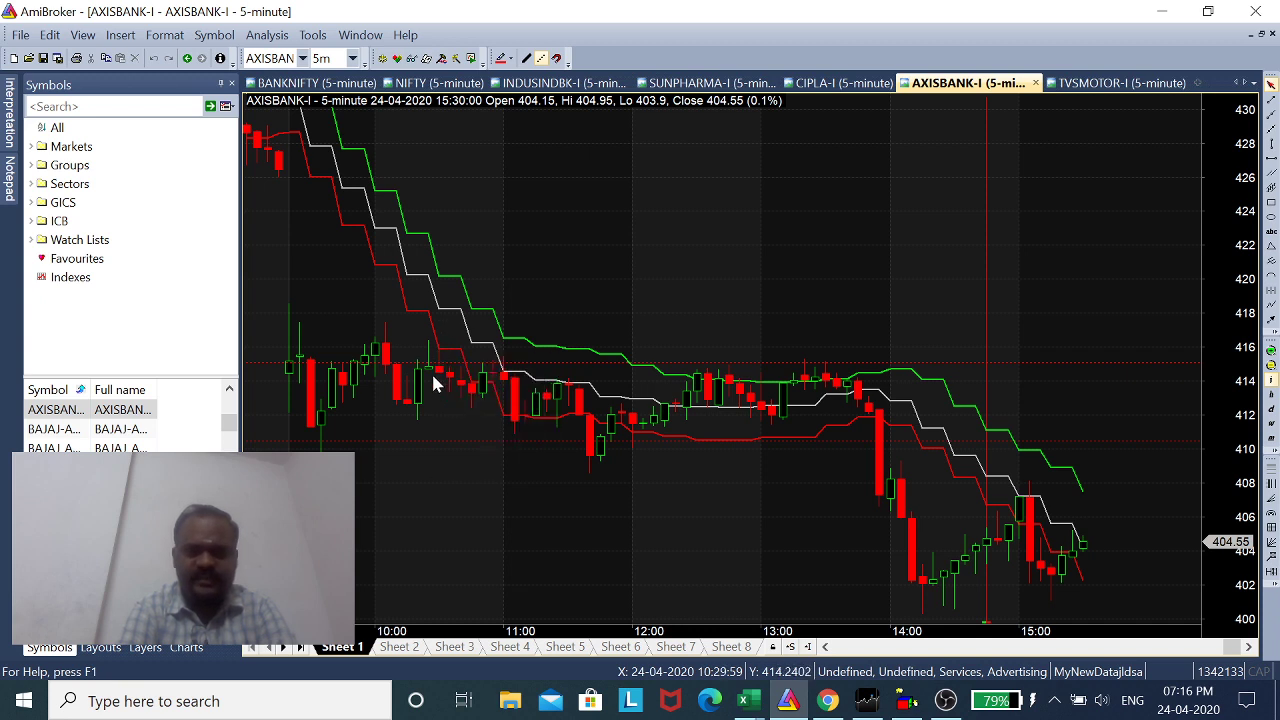
mouse_move(436, 378)
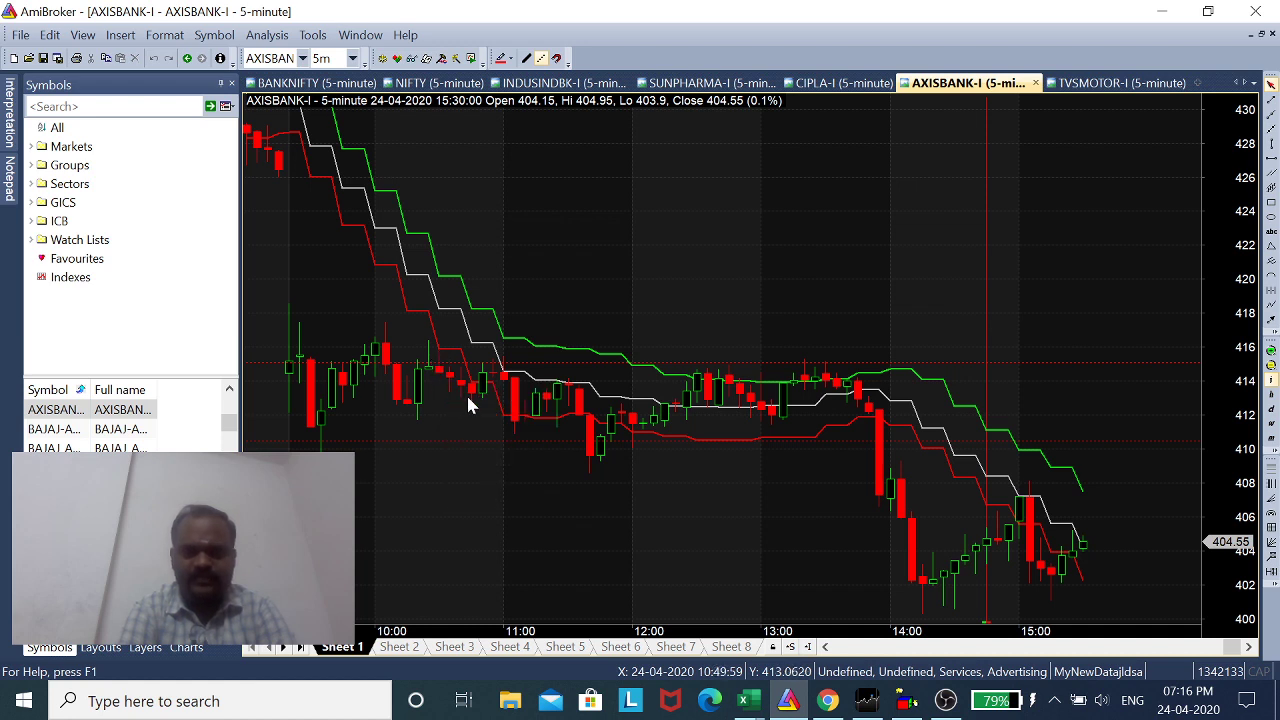
mouse_move(500, 364)
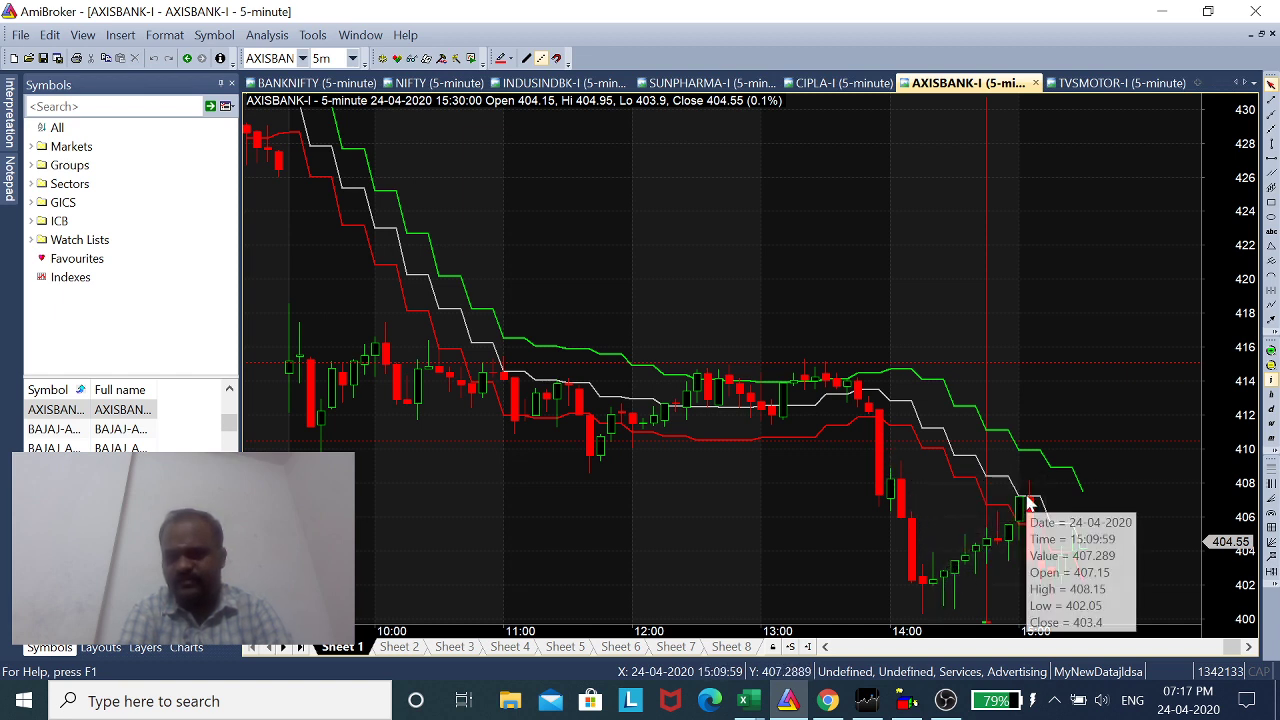
mouse_move(1027, 502)
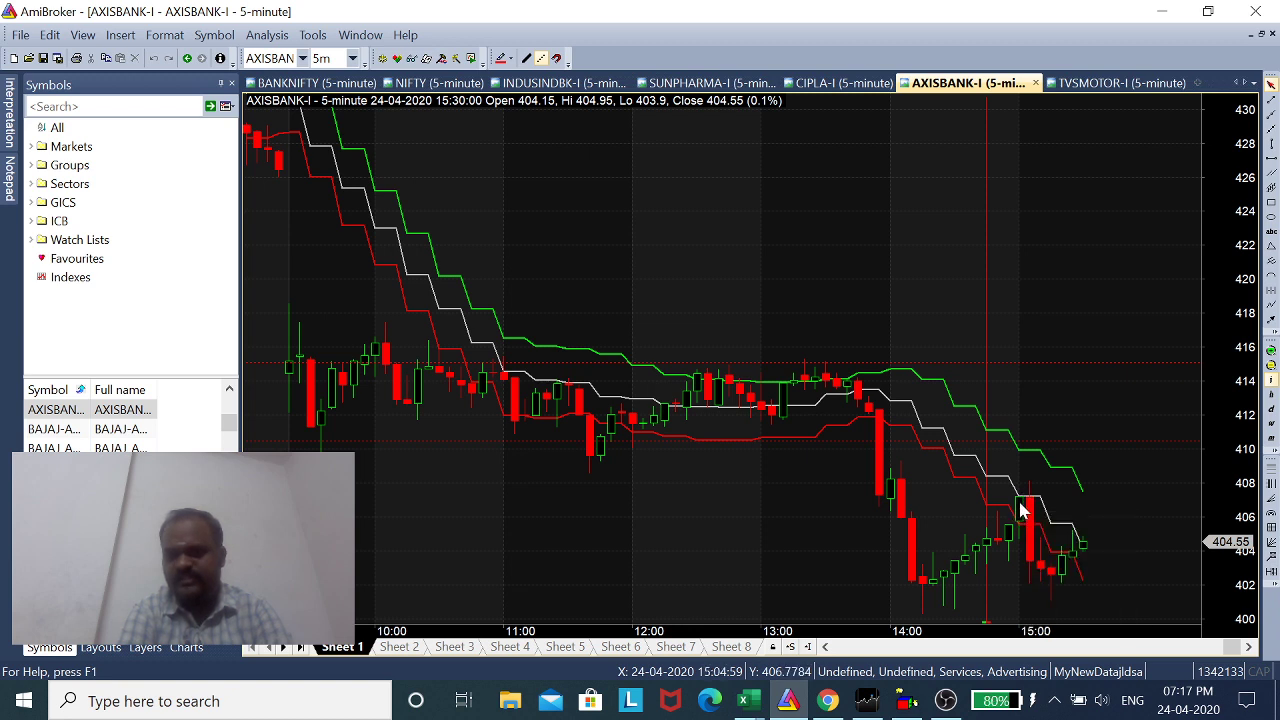
mouse_move(1035, 503)
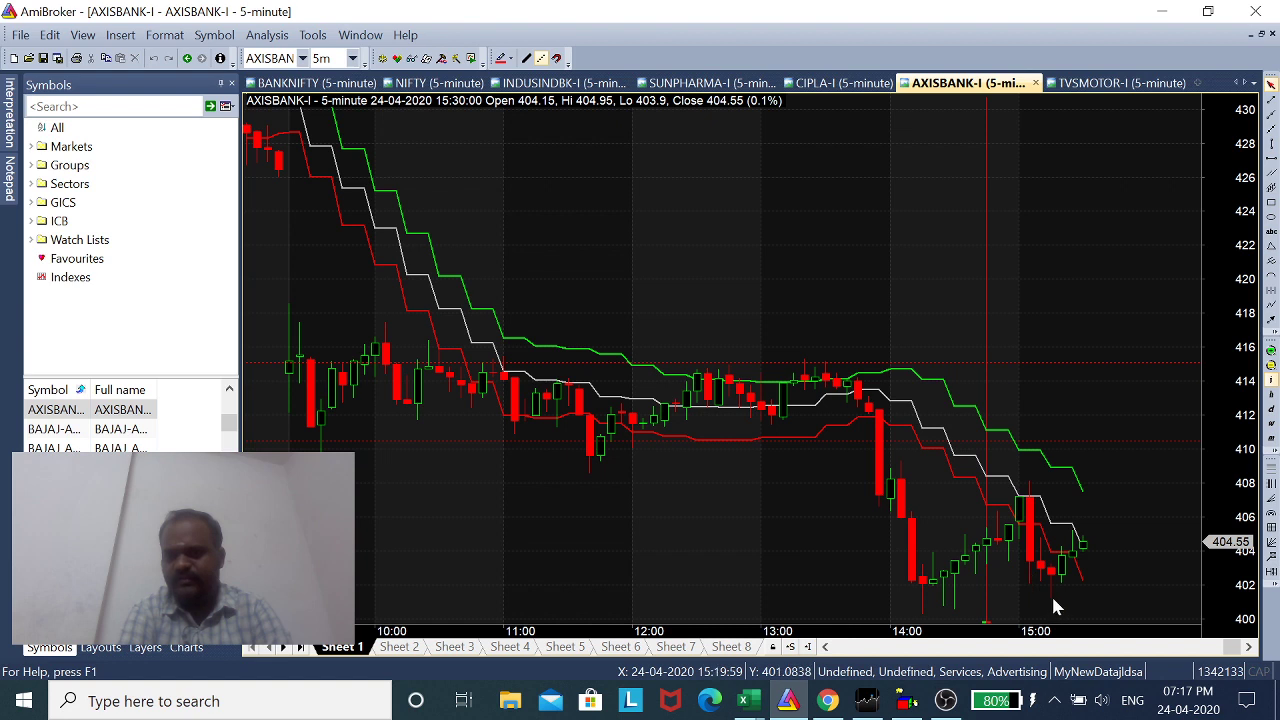
mouse_move(1088, 546)
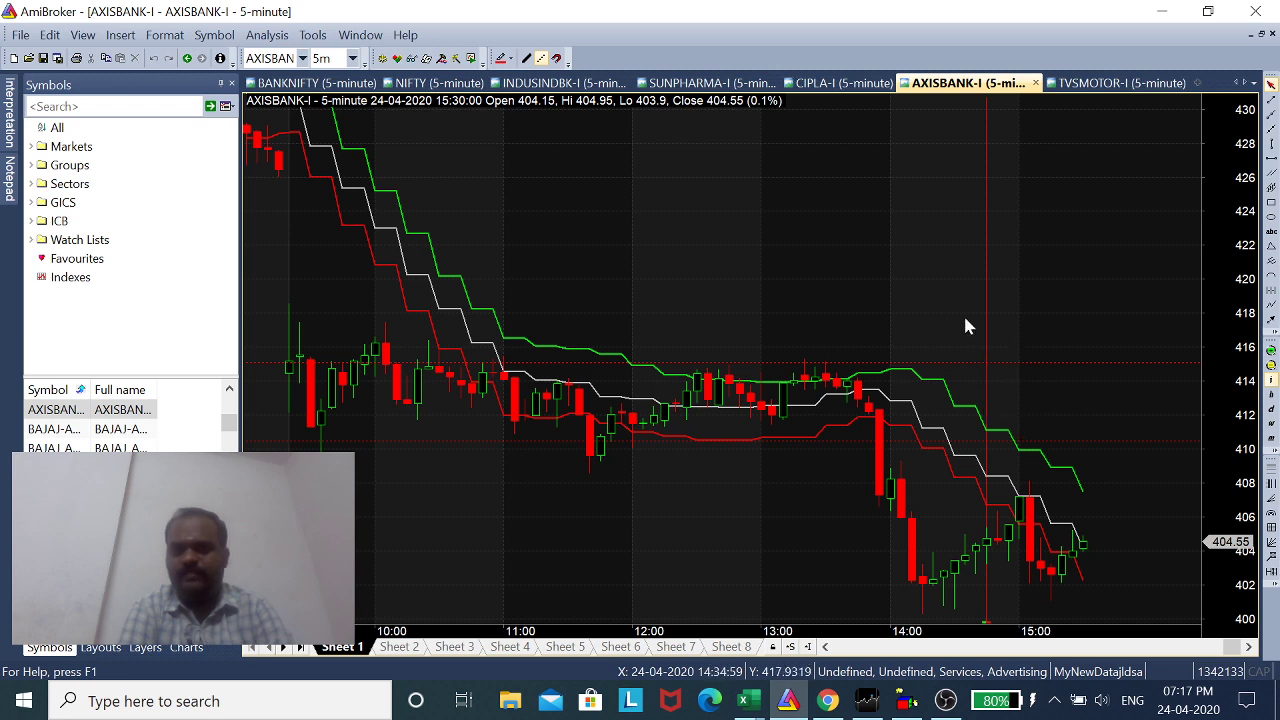
mouse_move(970, 306)
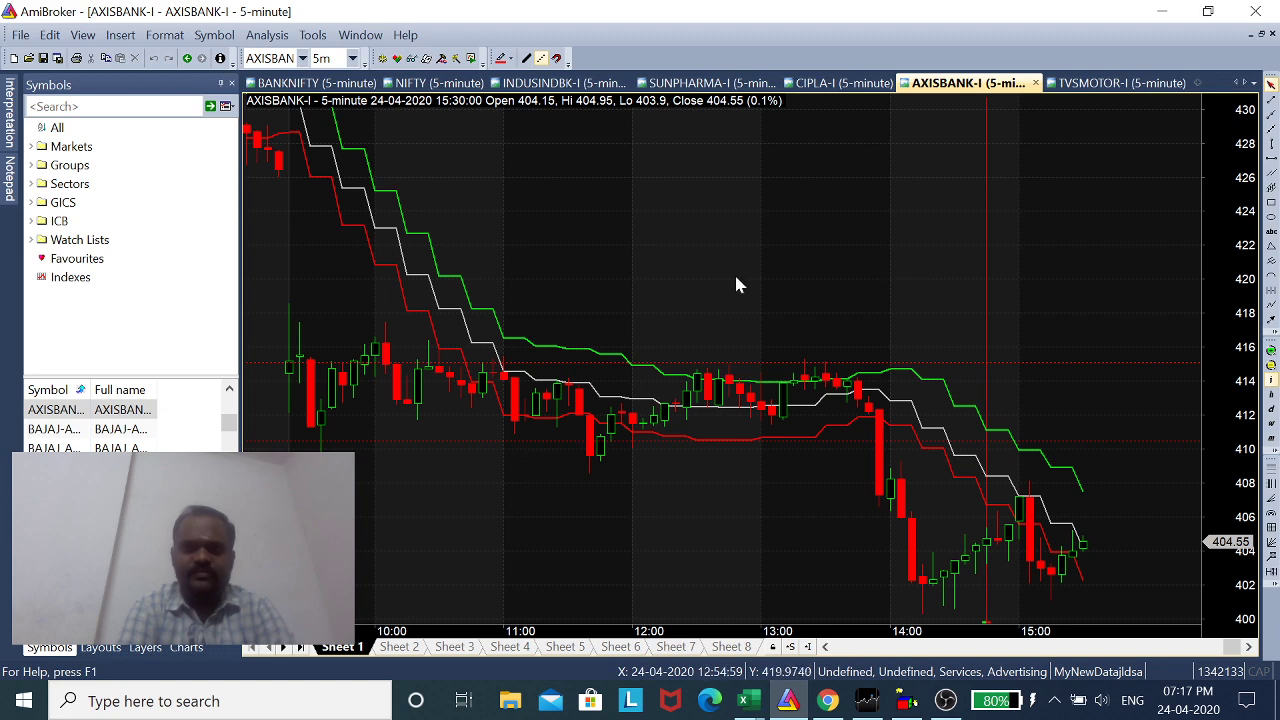
- Open the SUNPHARMA-I 5-minute chart and delete the Fibonacci retracement drawn on it
left_click(726, 85)
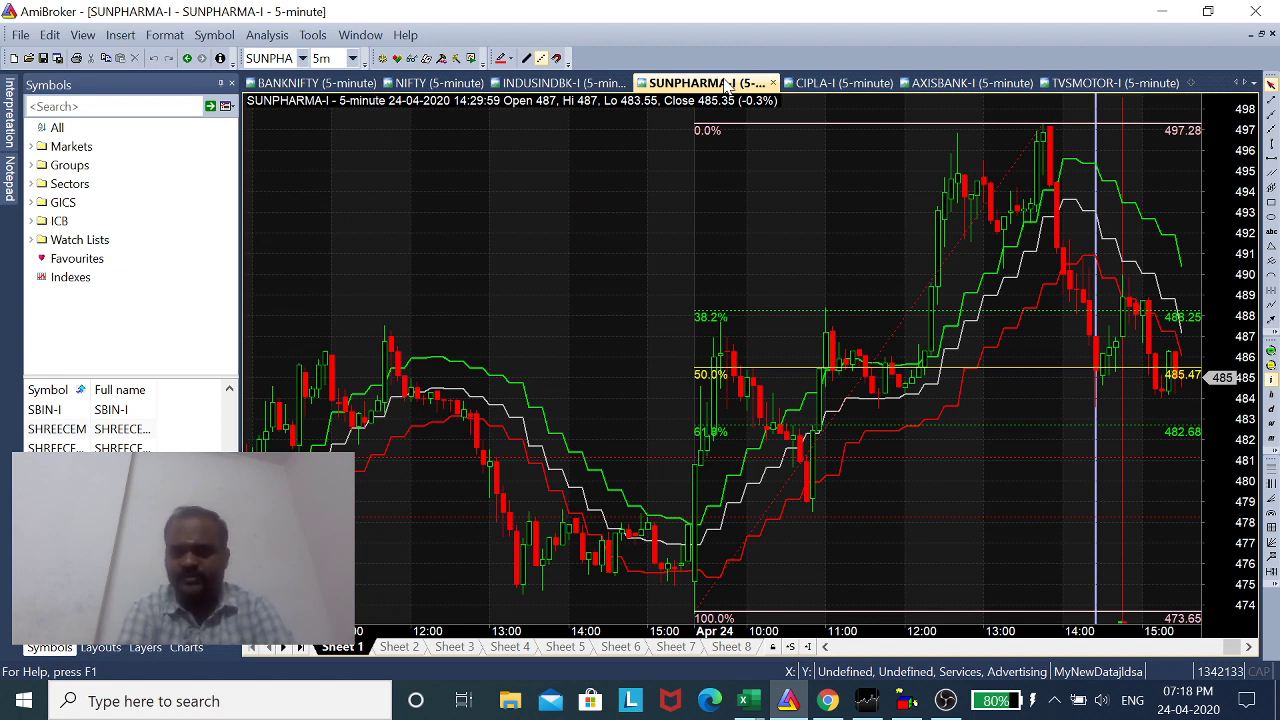
left_click(796, 312)
key("Delete")
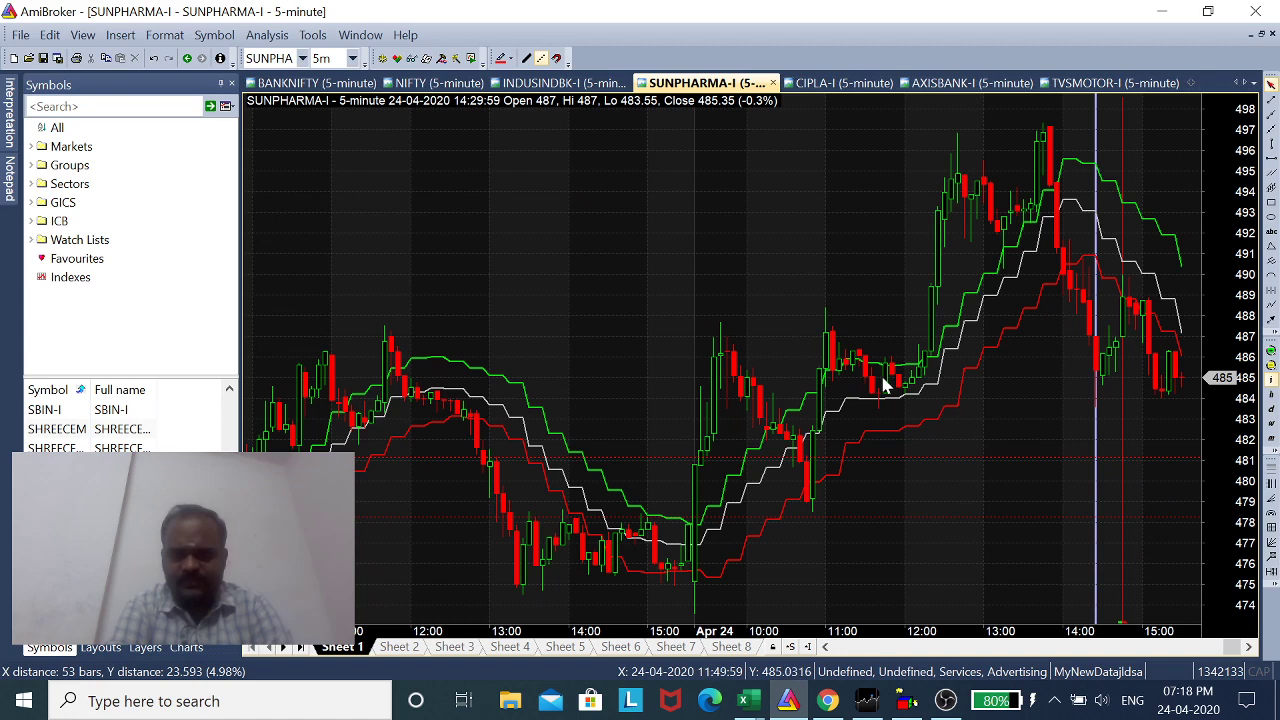
- Examine the 24 April SUNPHARMA-I candles against the average lines, including the midday rise and the afternoon fall
scroll(1085, 371, "up", 2)
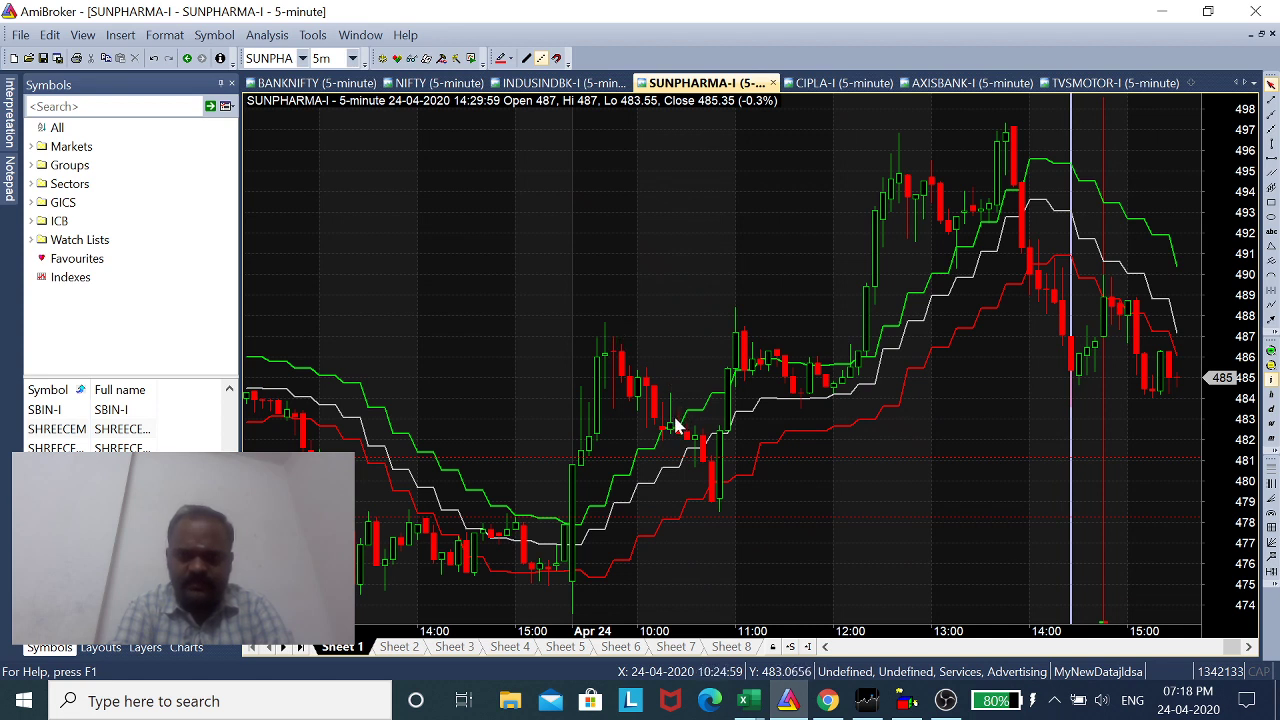
mouse_move(676, 424)
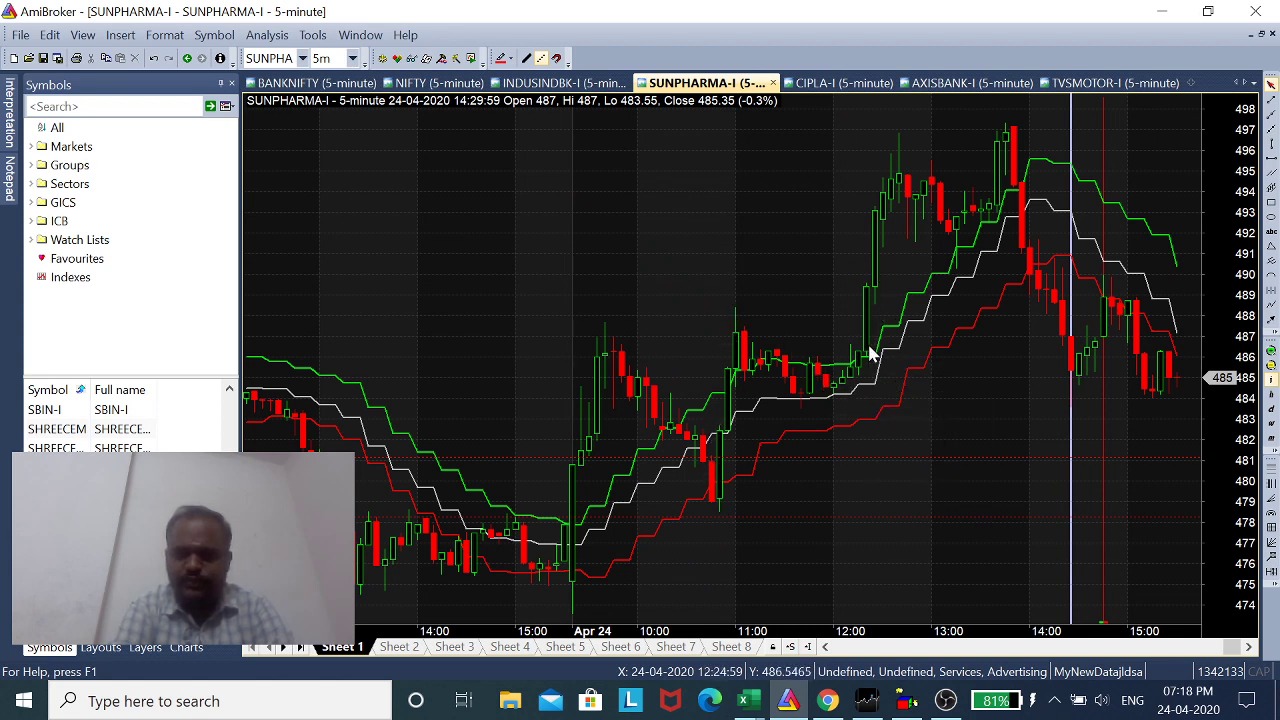
mouse_move(870, 352)
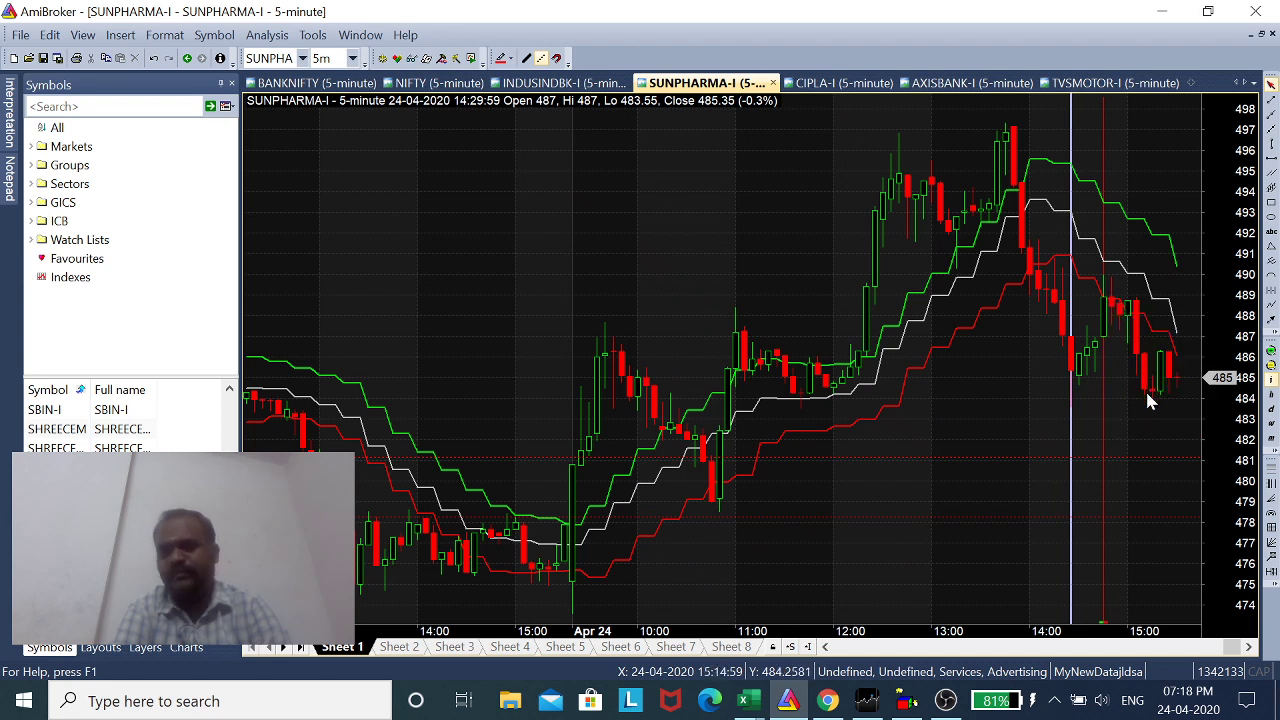
mouse_move(1033, 427)
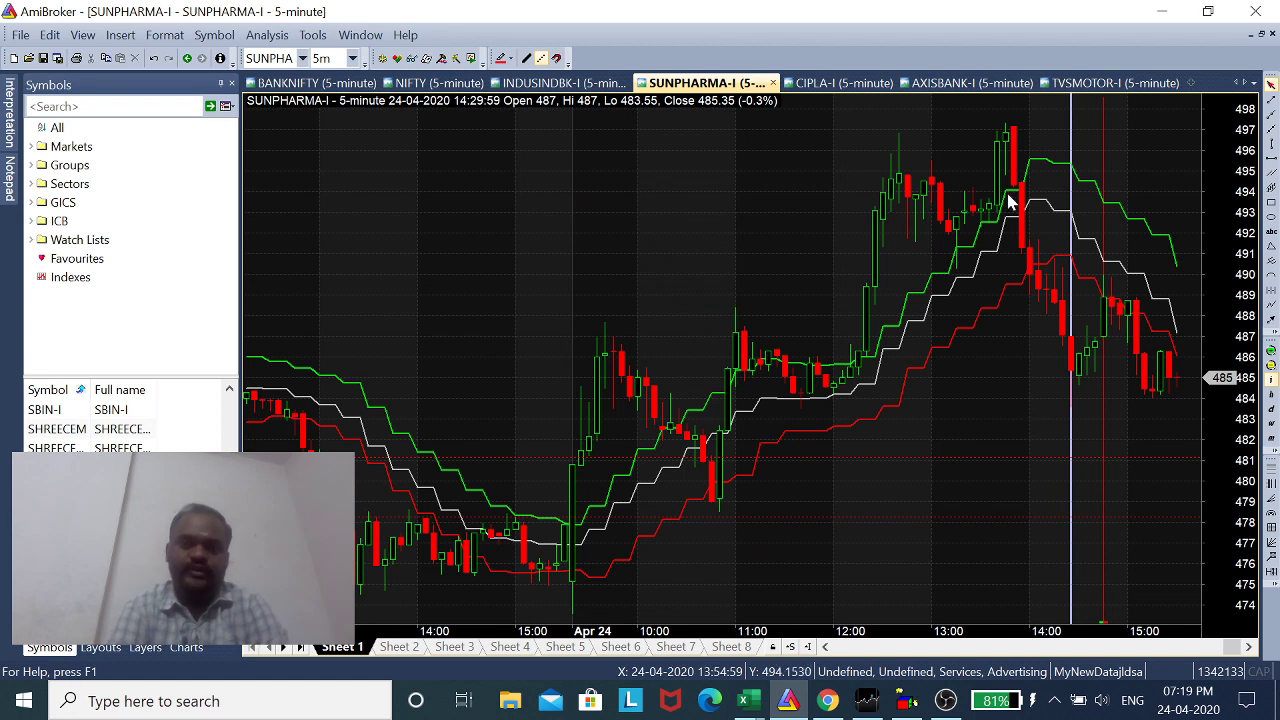
mouse_move(965, 285)
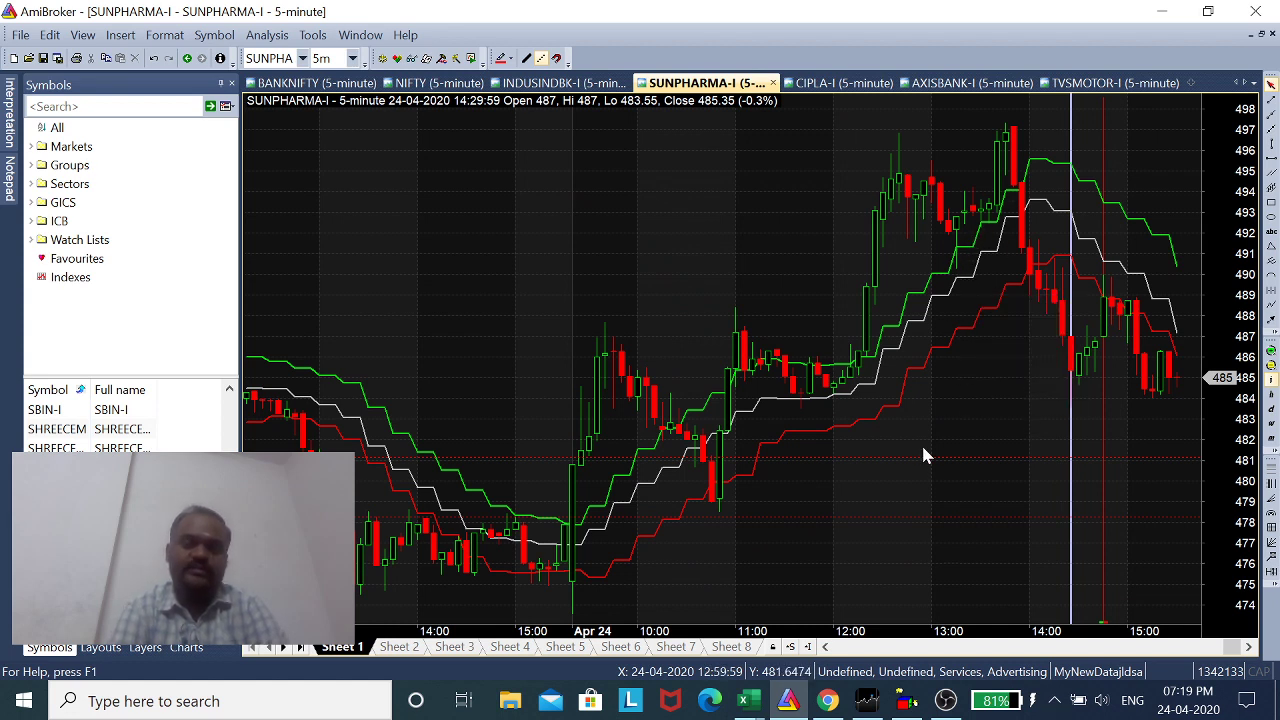
mouse_move(924, 455)
mouse_move(944, 353)
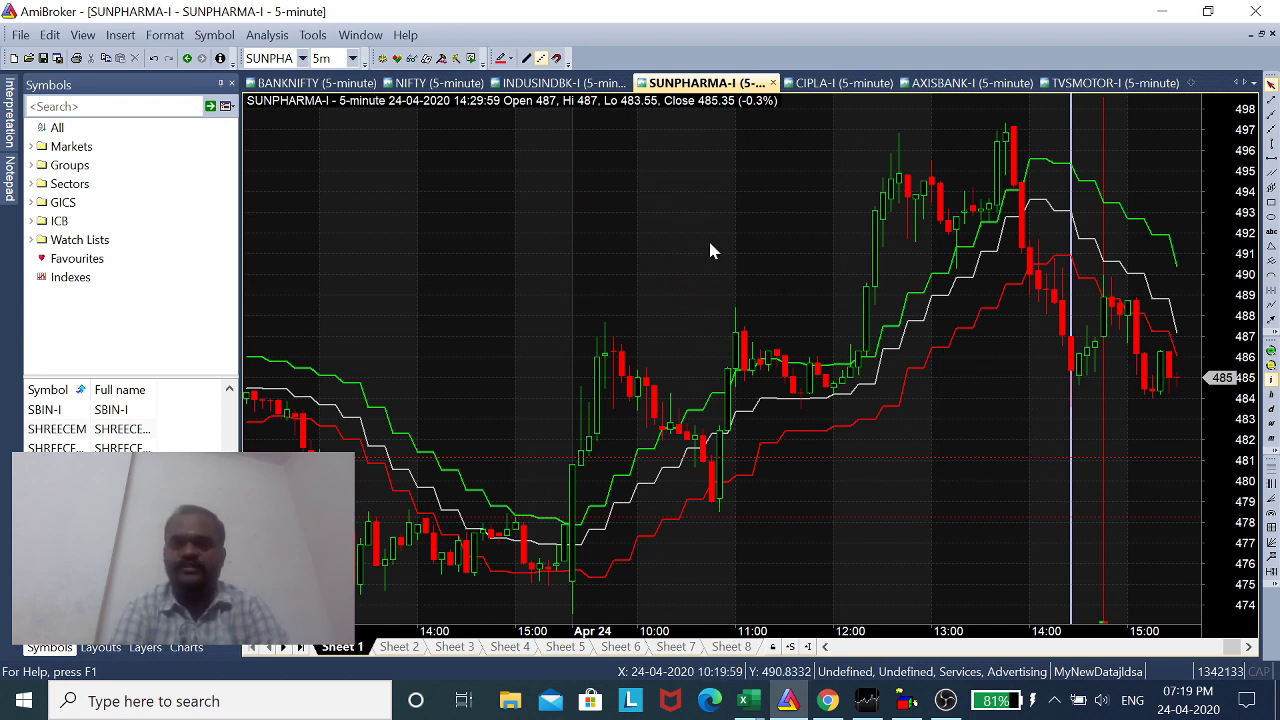
mouse_move(903, 428)
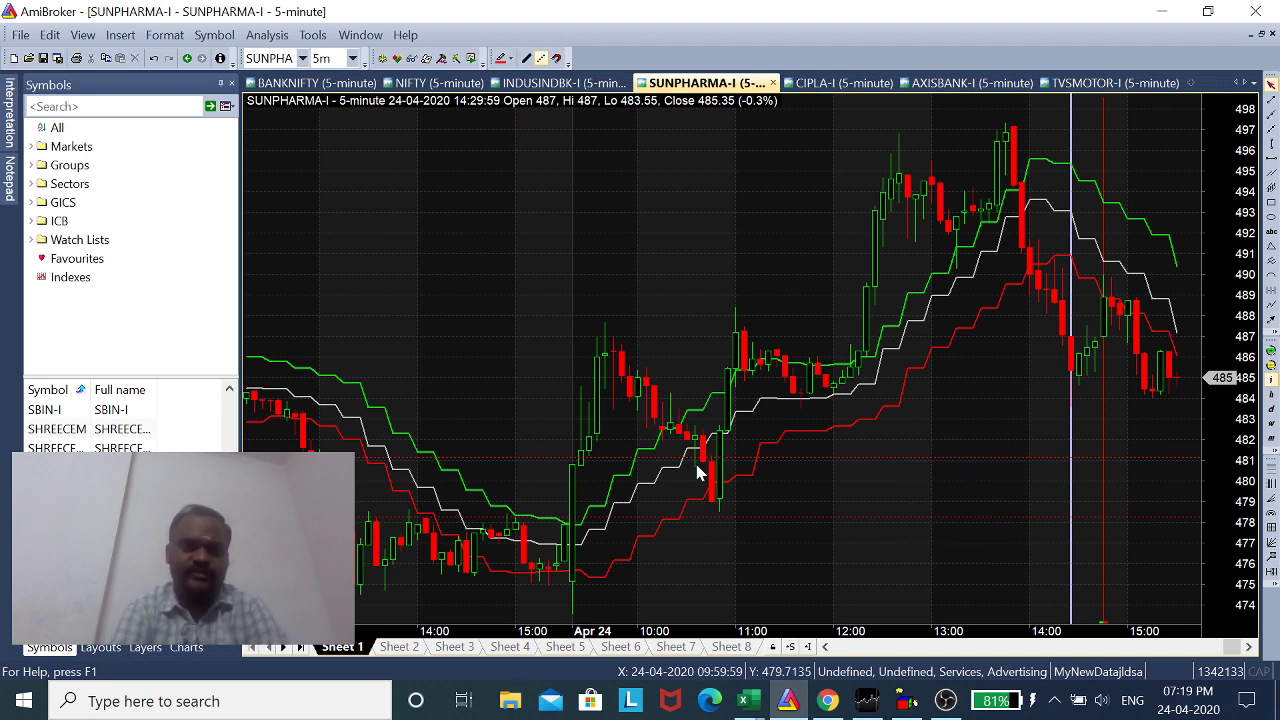
- View the SUNPHARMA-I chart at the 15-minute interval for comparison and return it to the 5-minute interval
left_click(352, 58)
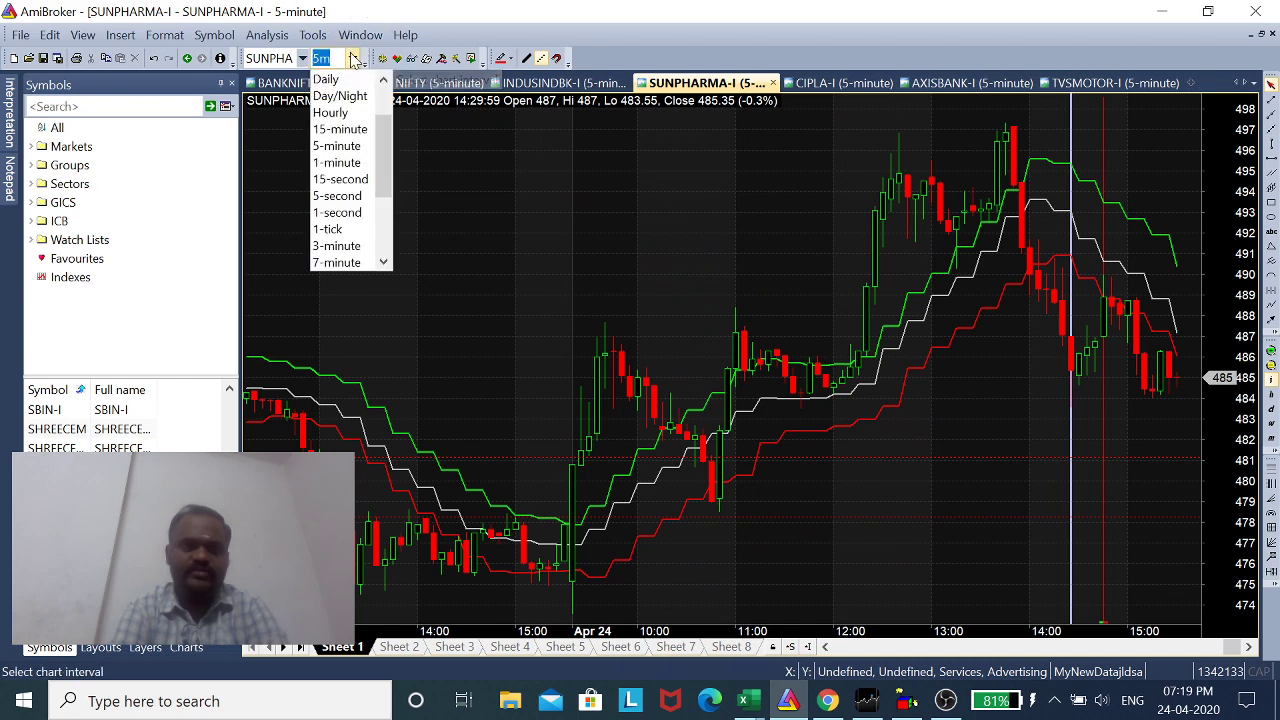
left_click(340, 129)
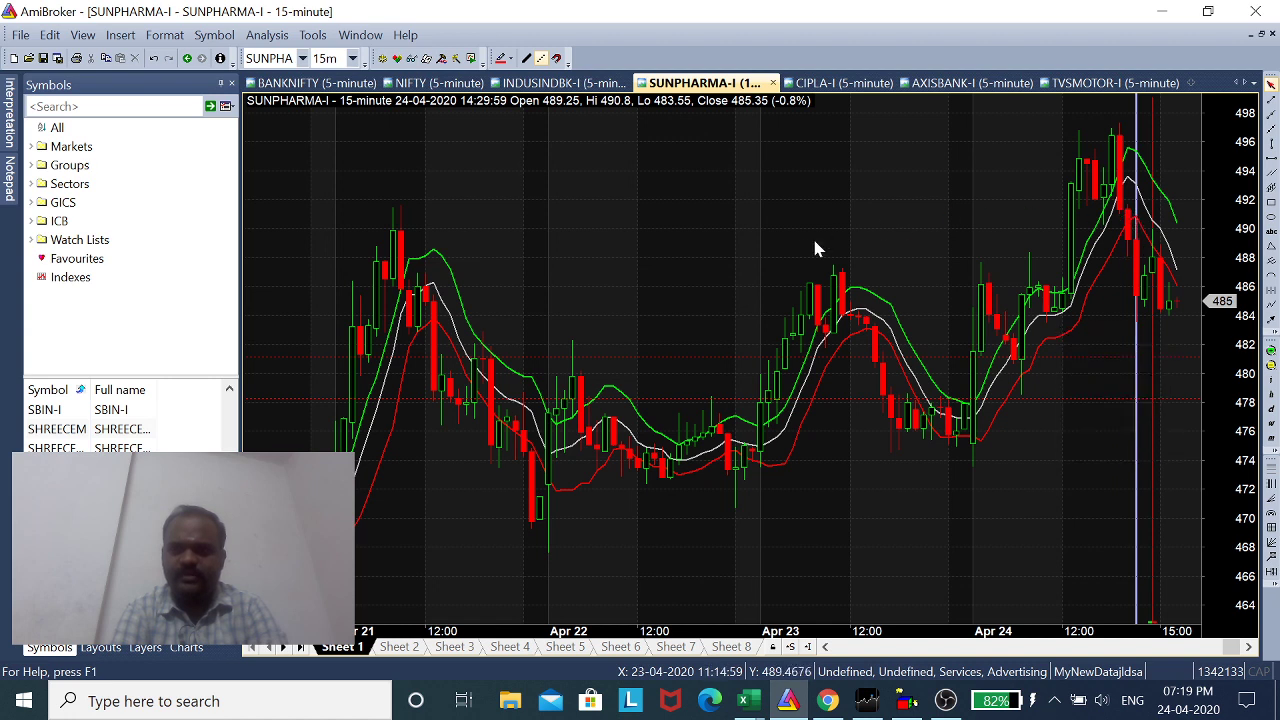
left_click(352, 60)
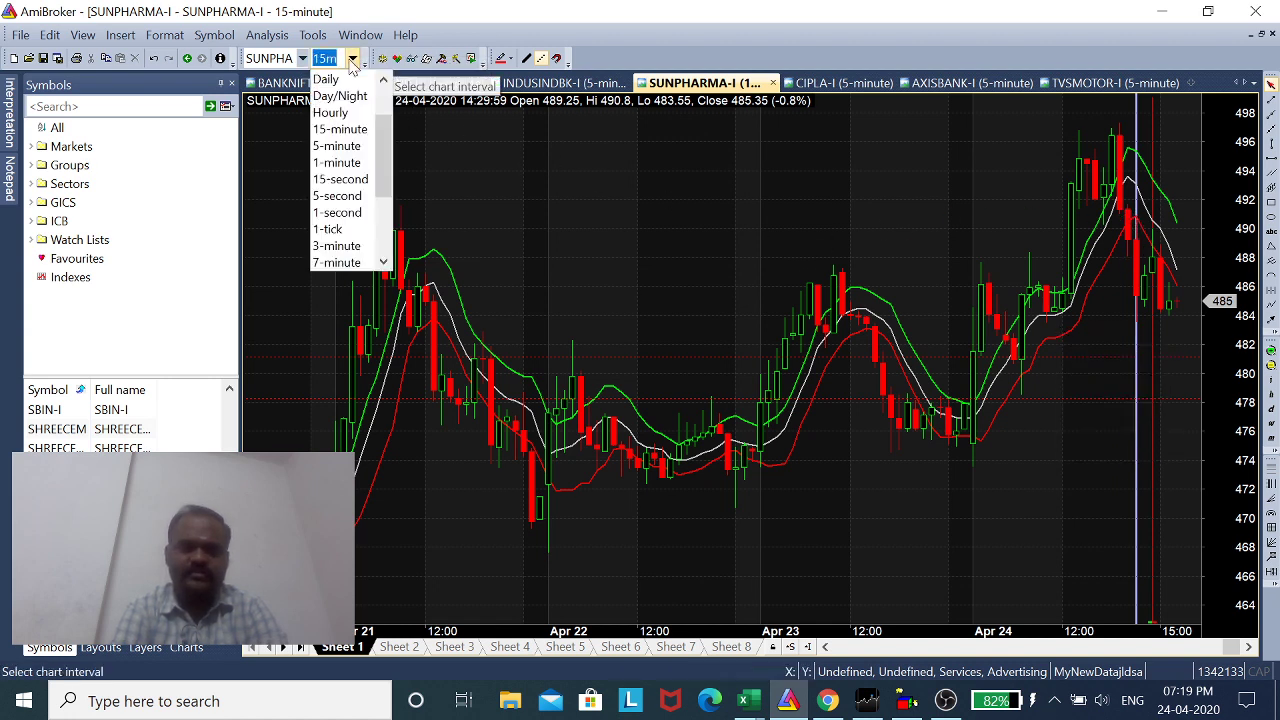
left_click(340, 147)
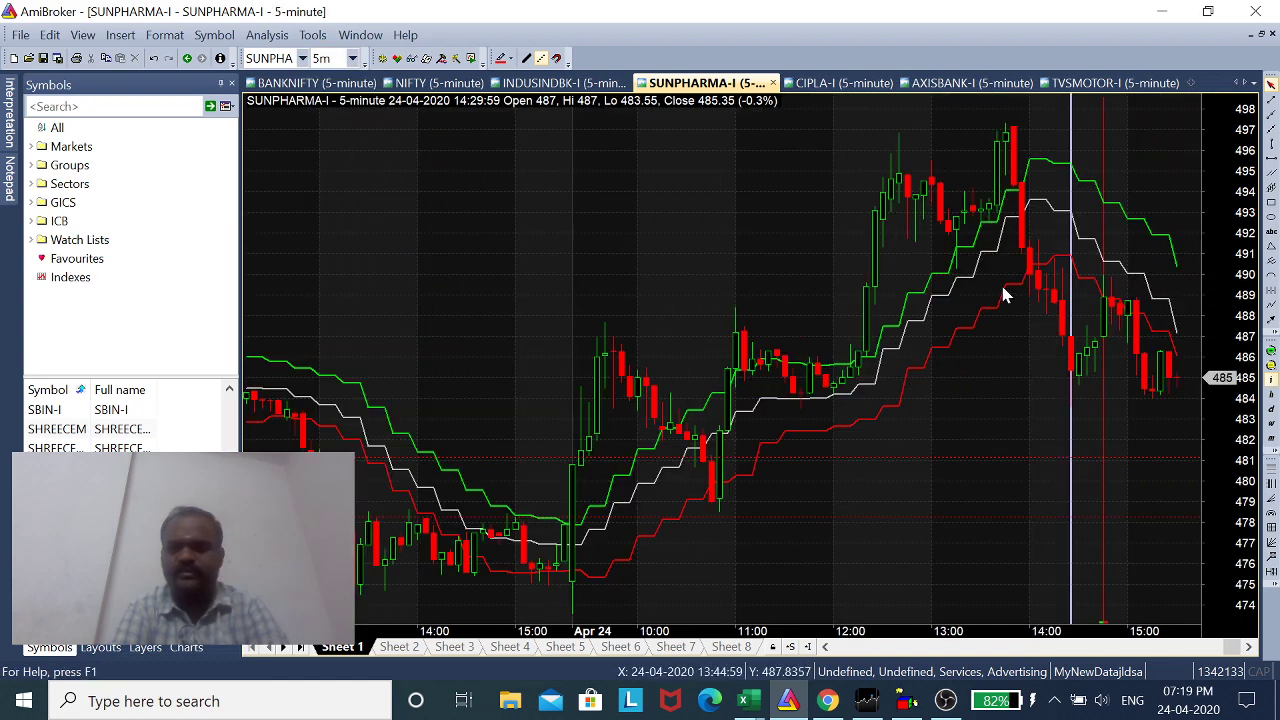
mouse_move(1009, 301)
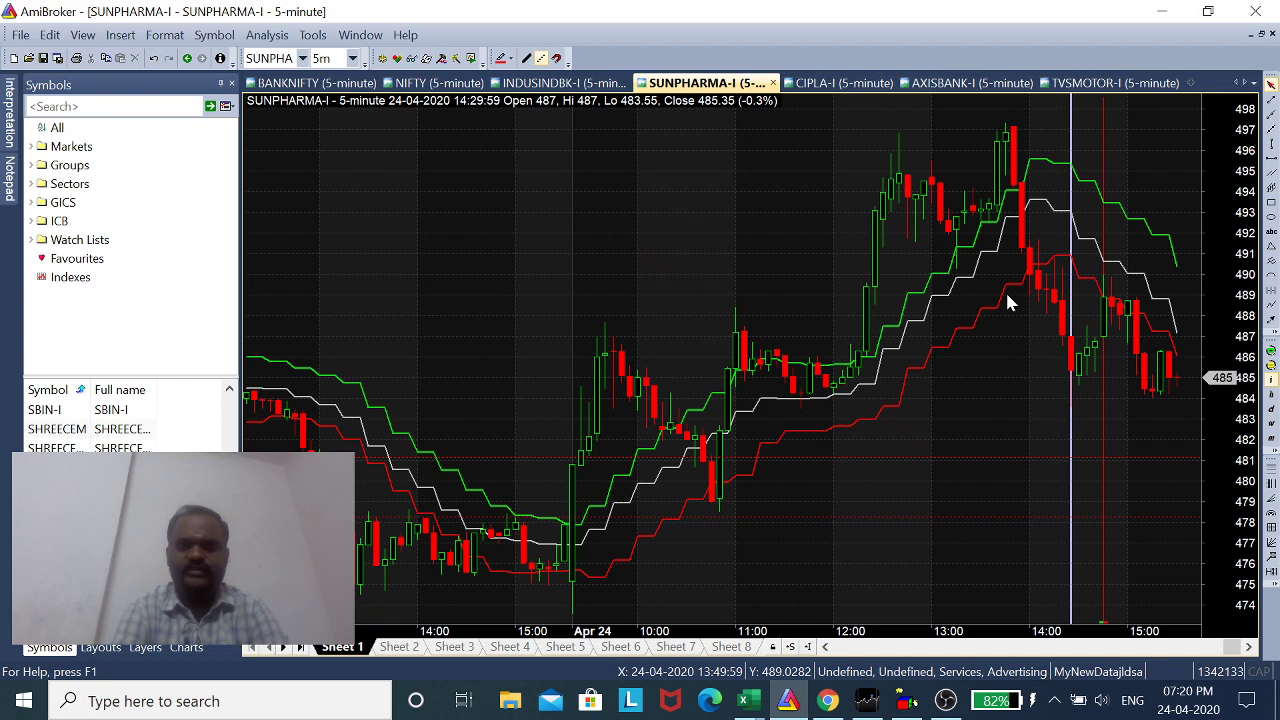
- Open the TVSMOTOR-I 5-minute chart and delete the Fibonacci retracement drawn on it
left_click(1097, 84)
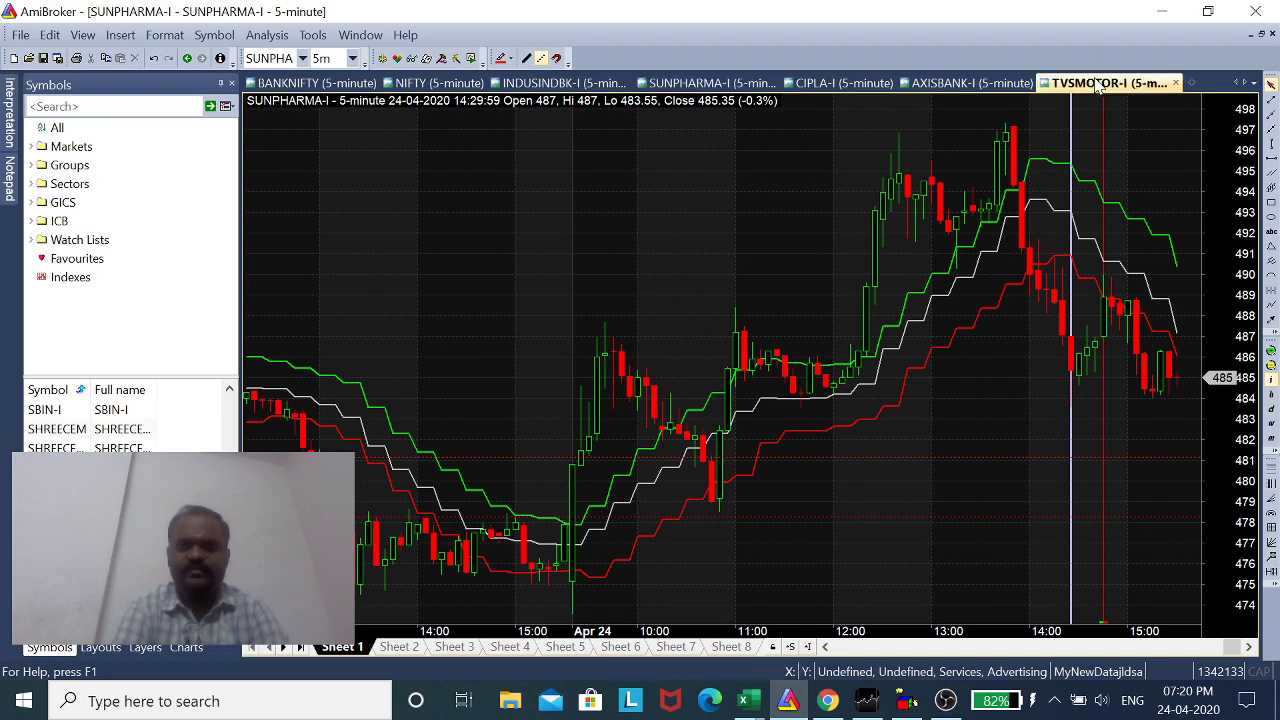
scroll(1112, 278, "down", 3)
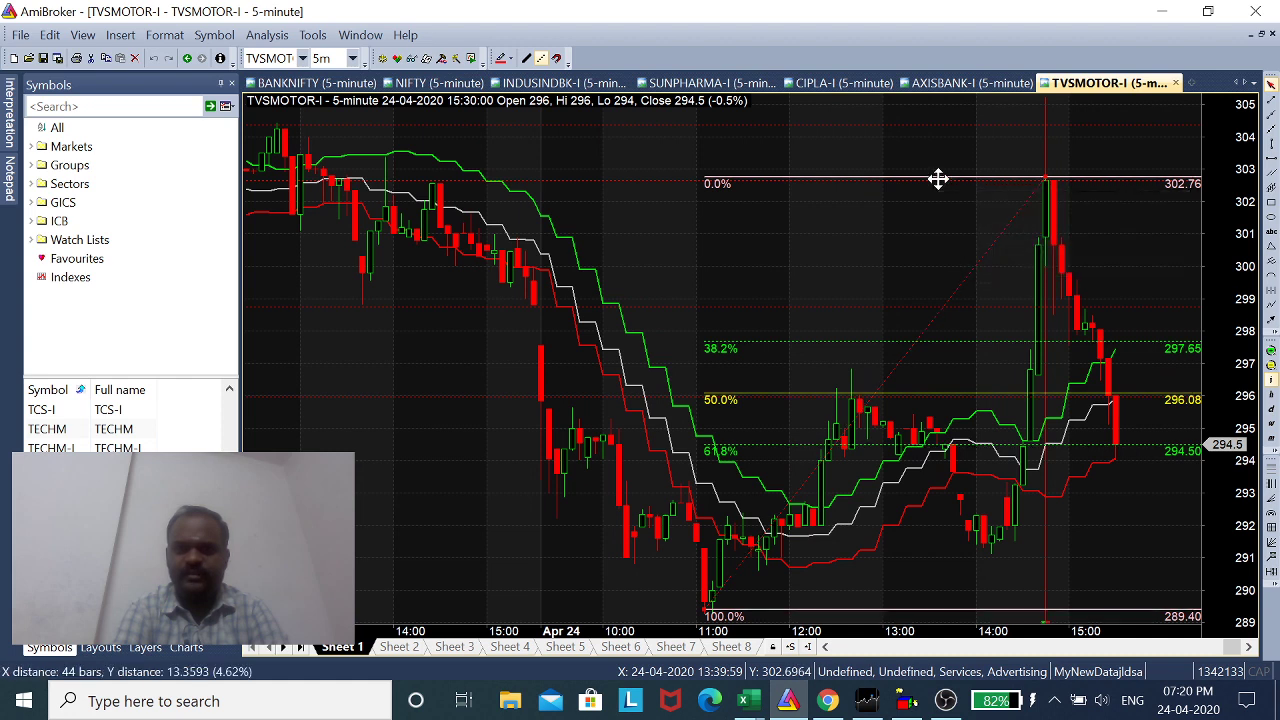
left_click(825, 344)
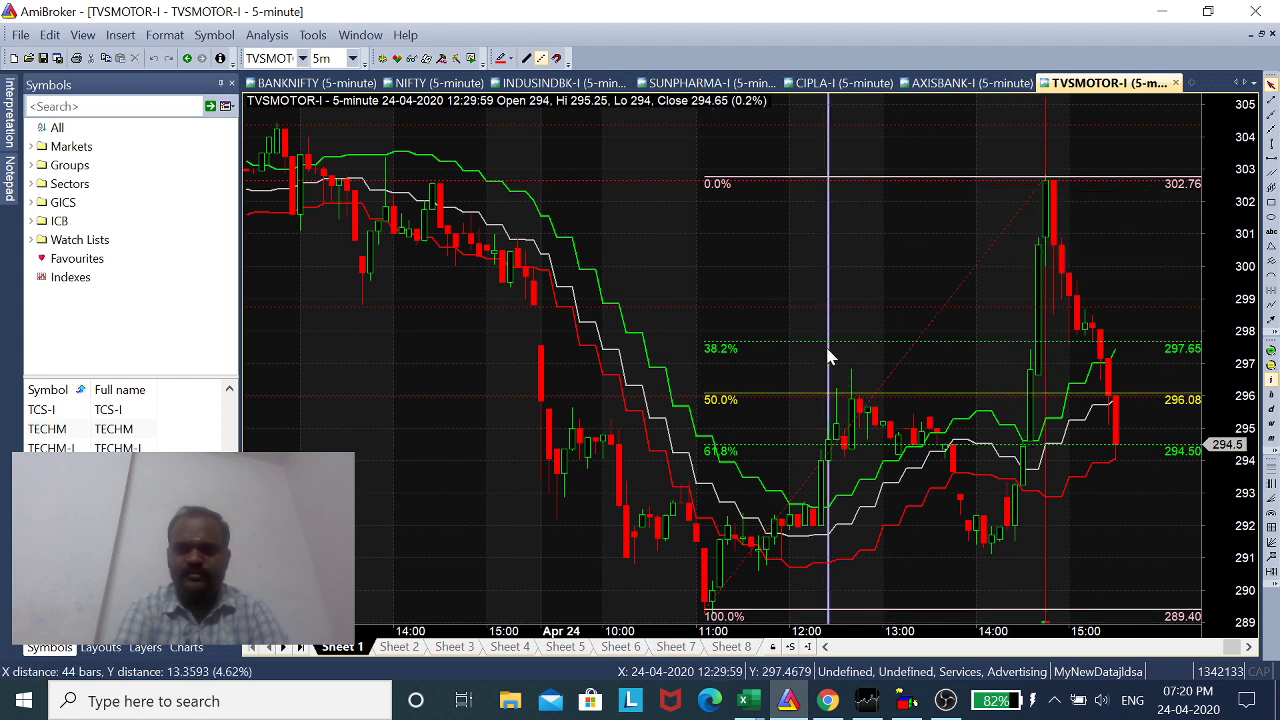
key("Delete")
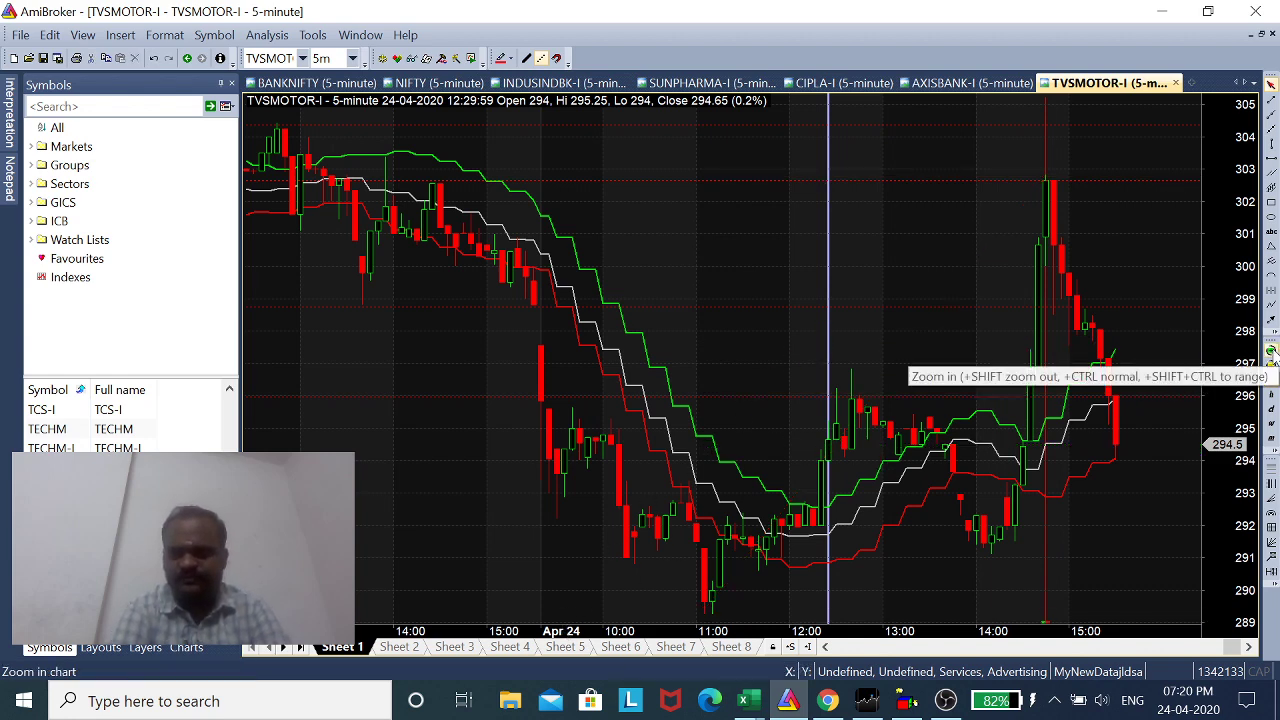
- Examine the 24 April TVSMOTOR-I candles against the three average lines, from the opening gap through the early afternoon
left_click(1271, 350)
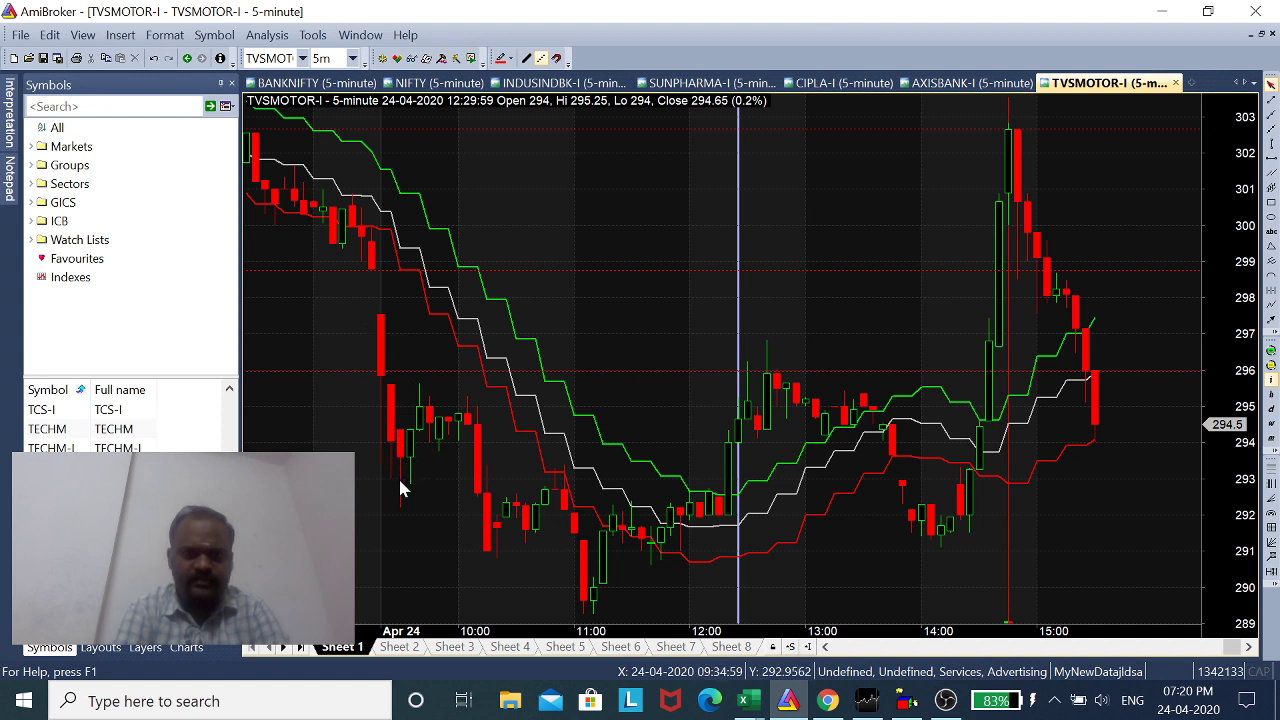
mouse_move(380, 340)
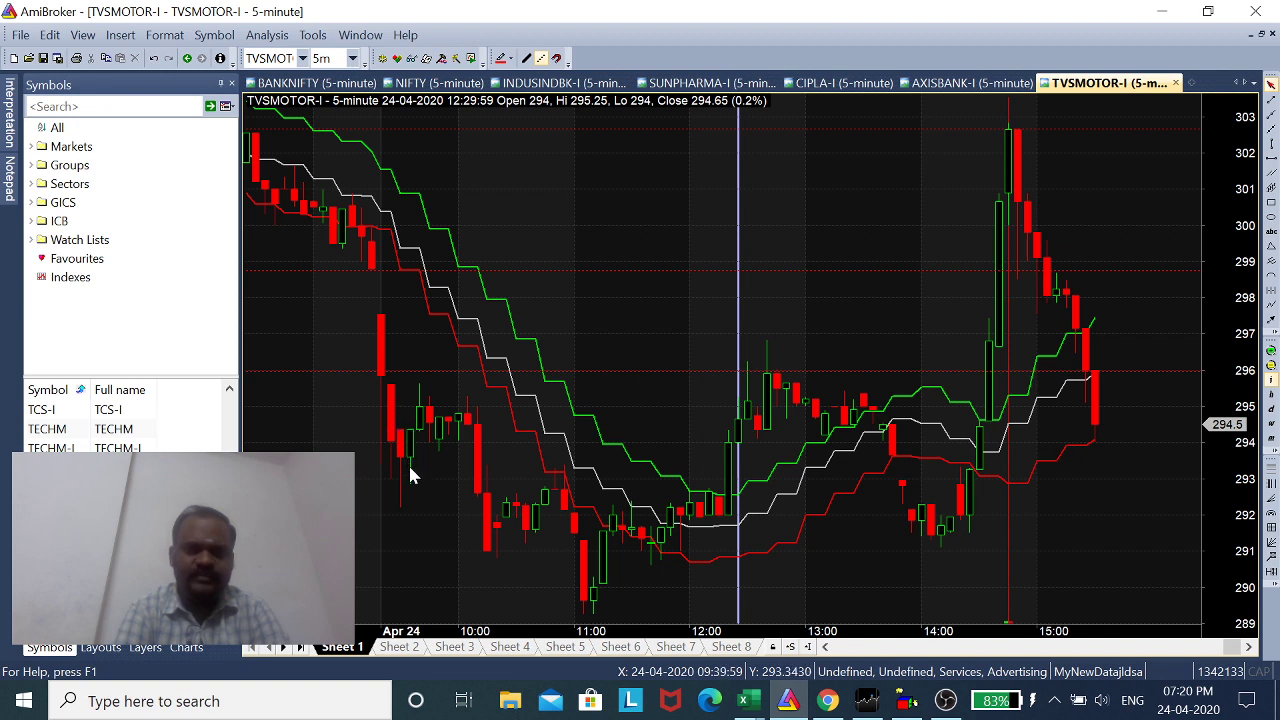
mouse_move(410, 480)
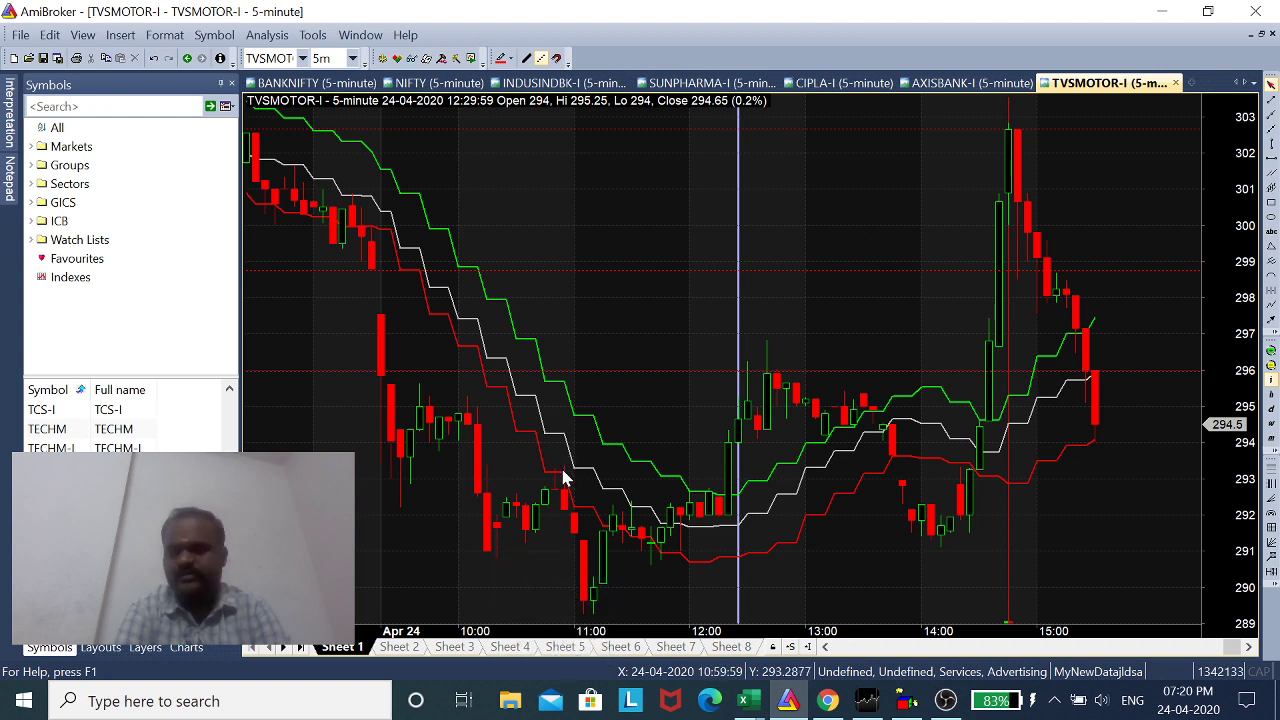
mouse_move(563, 478)
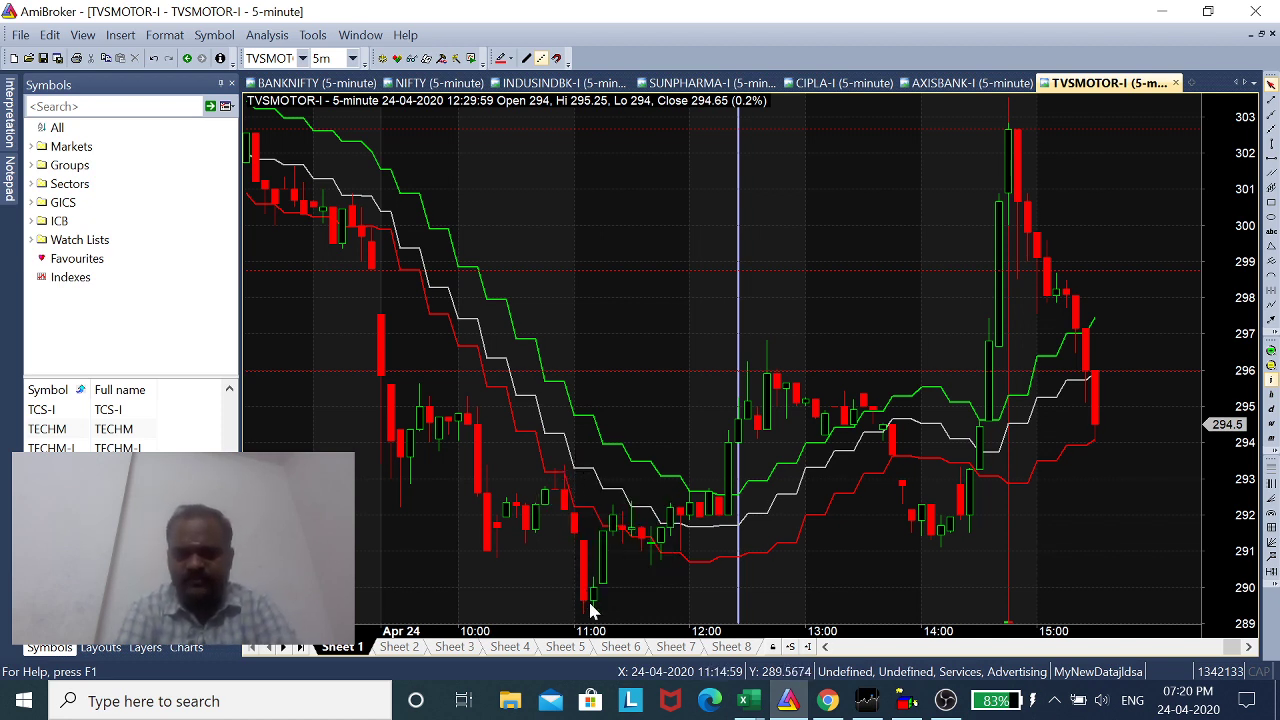
left_click(816, 500)
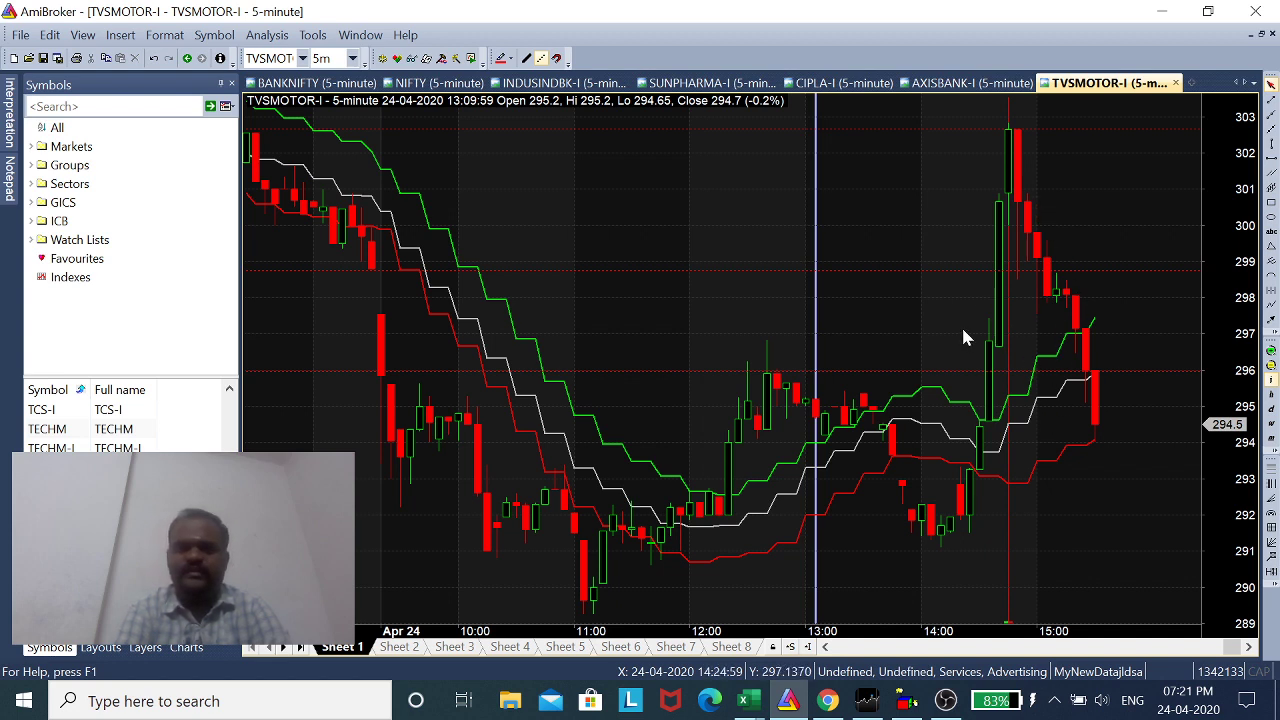
mouse_move(964, 333)
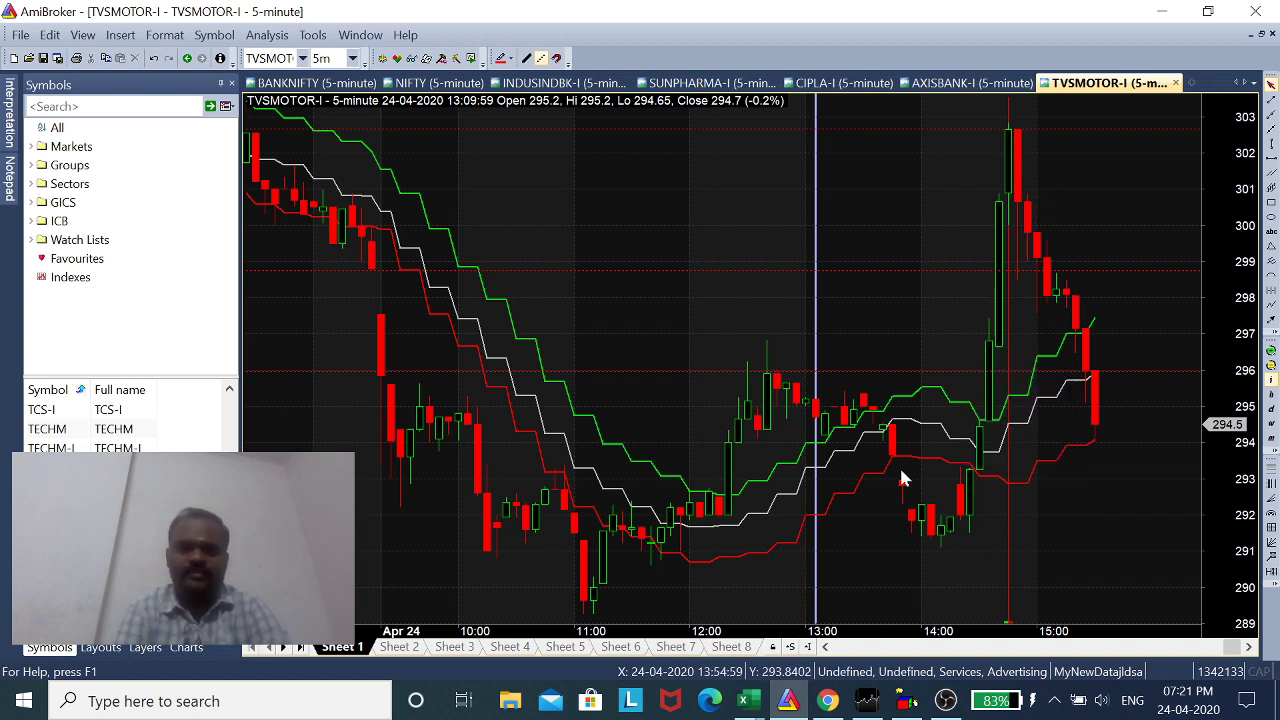
- Check the YouTube live chat, then switch to the Axis Bank workbook in Excel and review the row 3 average high and average close formulas
left_click(830, 710)
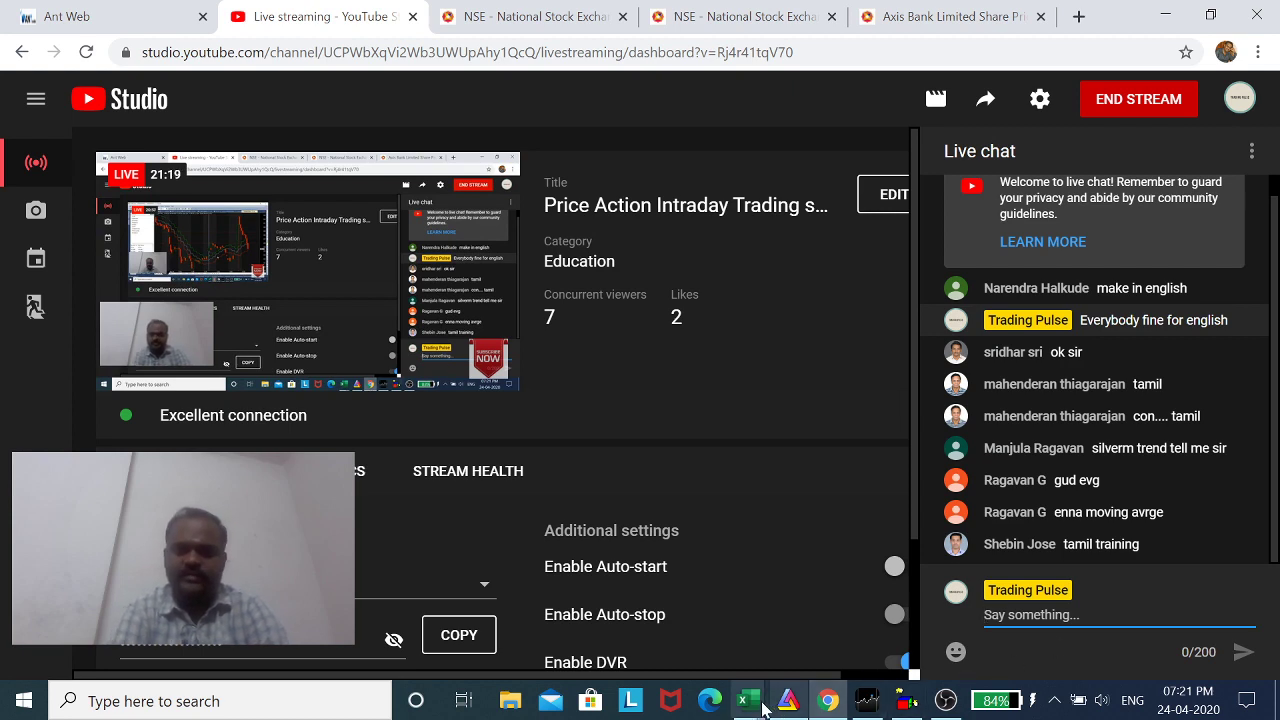
mouse_move(758, 708)
left_click(830, 600)
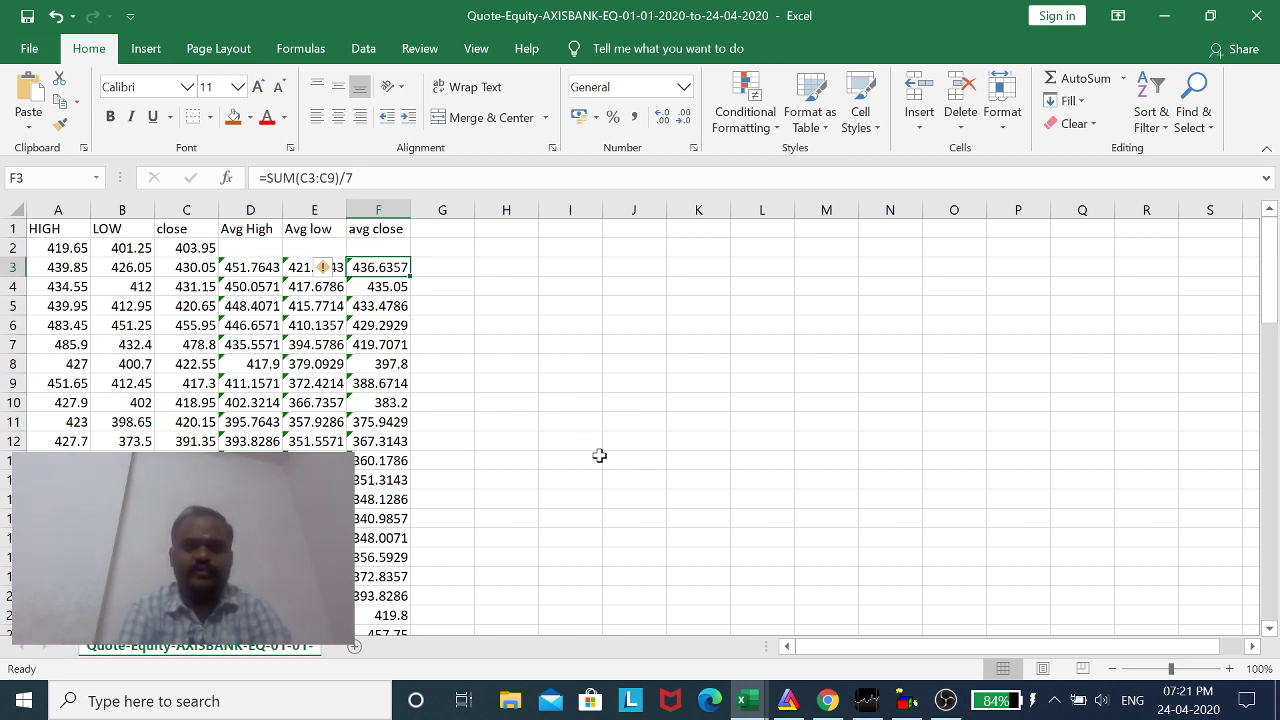
left_click(249, 268)
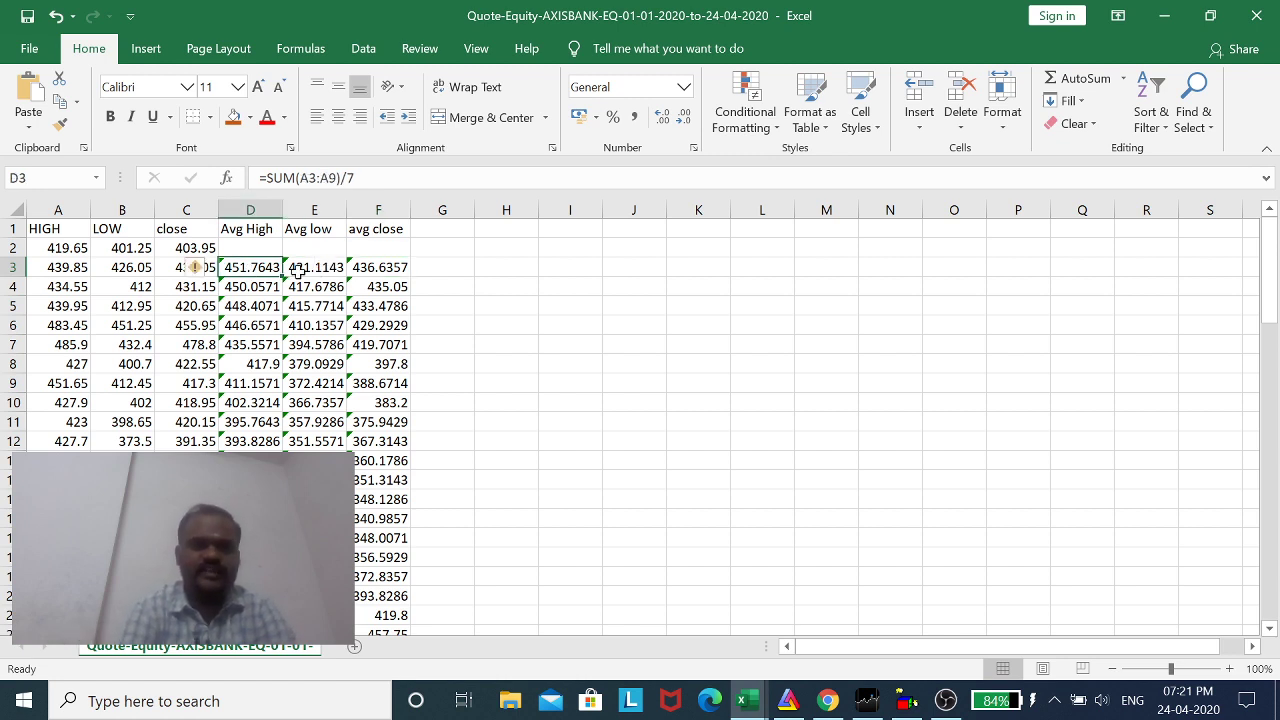
left_click(390, 270)
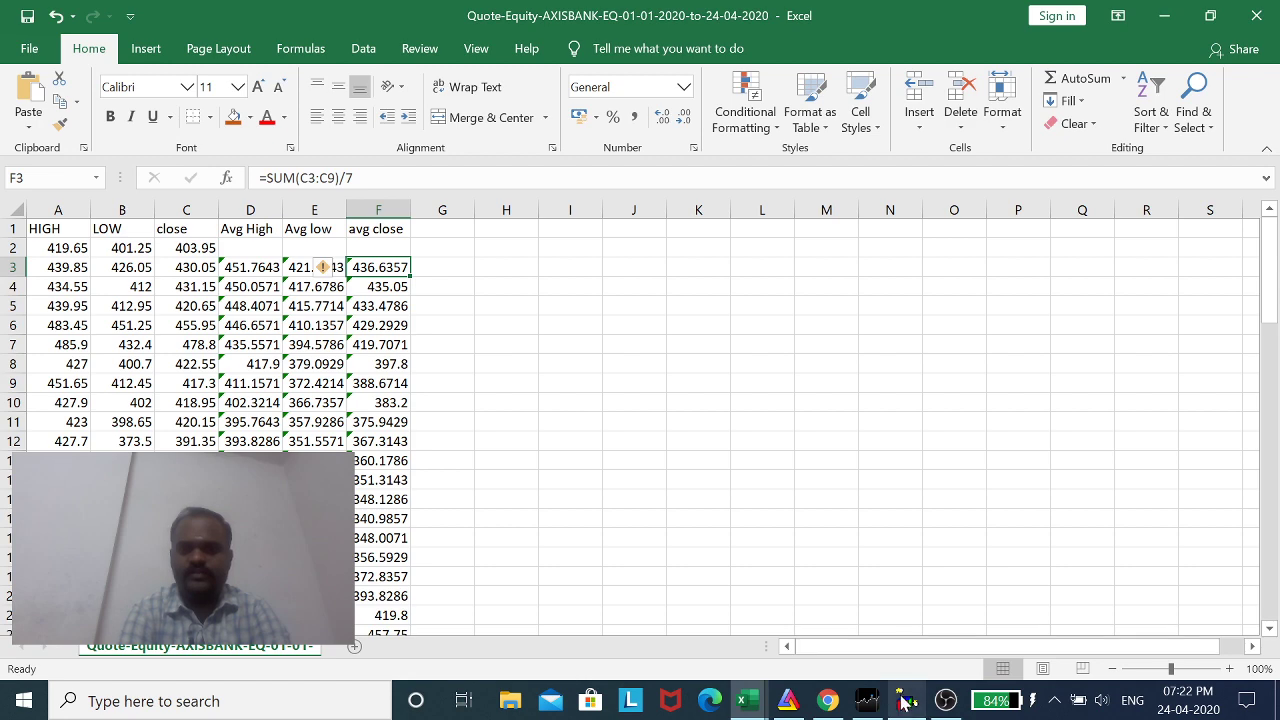
- Switch back to AmiBroker and examine TVSMOTOR-I's afternoon spike and the closing fall towards the lower average line
left_click(790, 702)
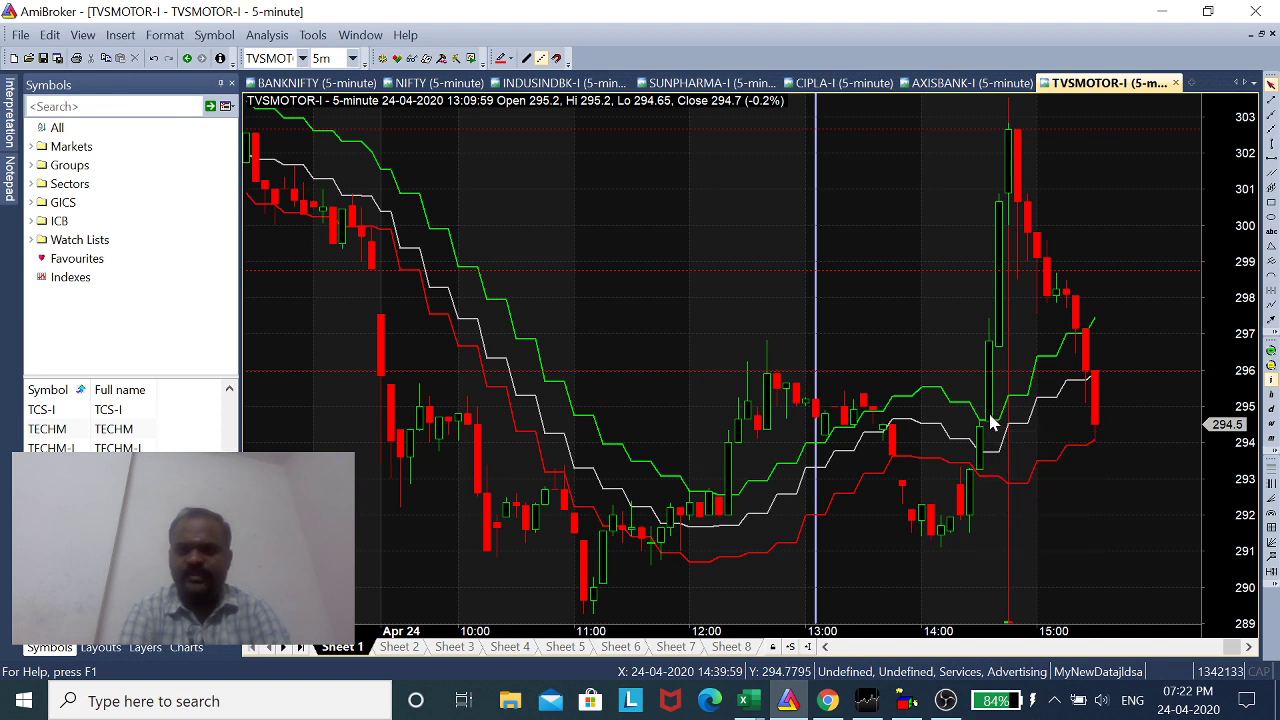
mouse_move(992, 424)
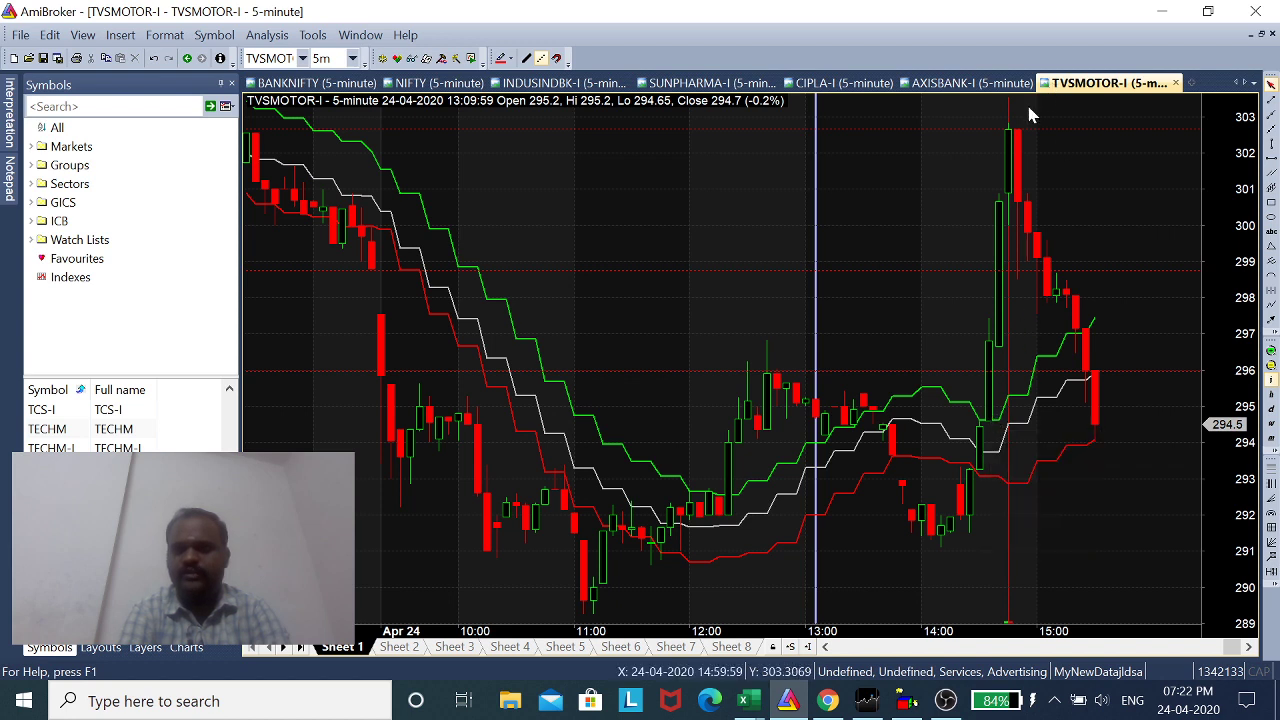
mouse_move(1017, 128)
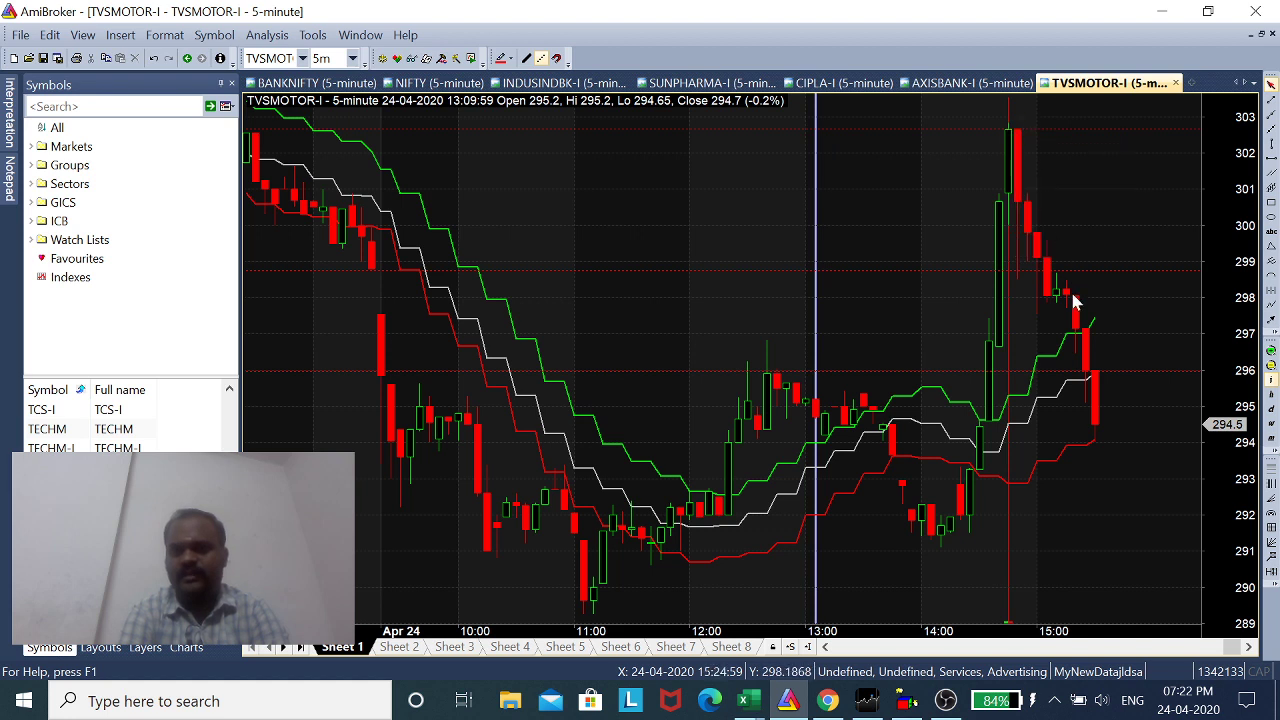
mouse_move(1080, 340)
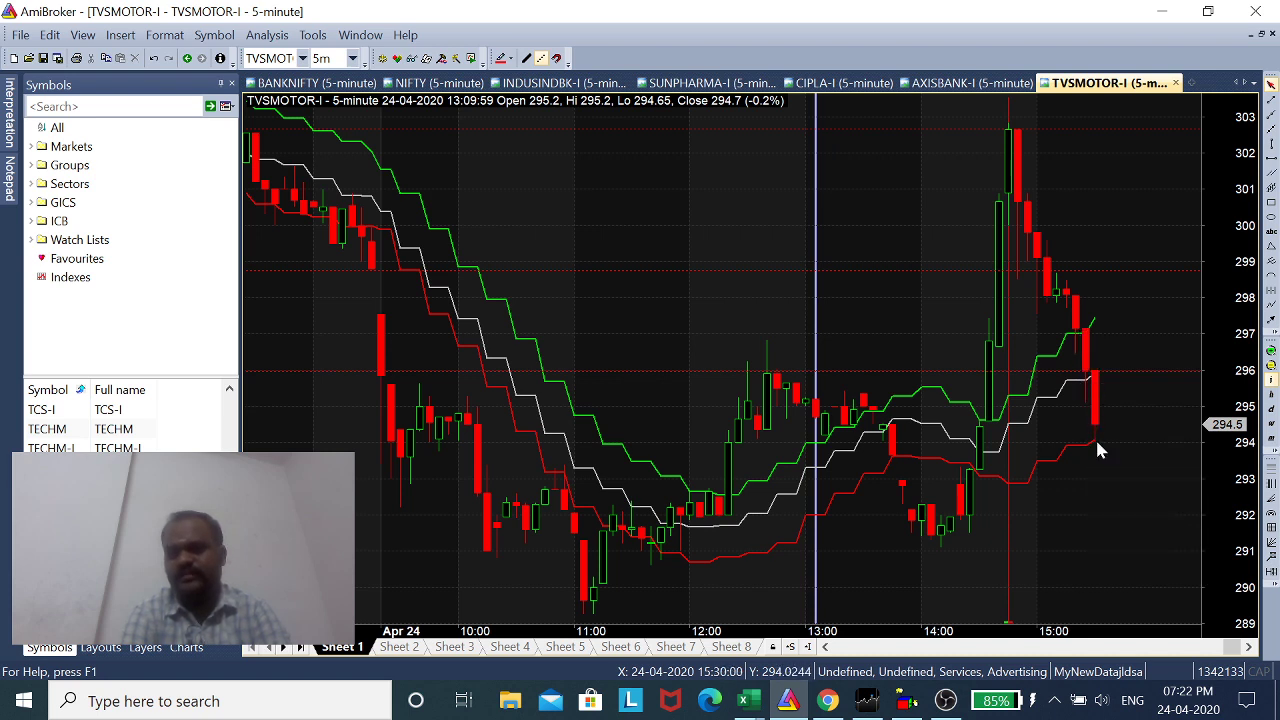
mouse_move(1097, 383)
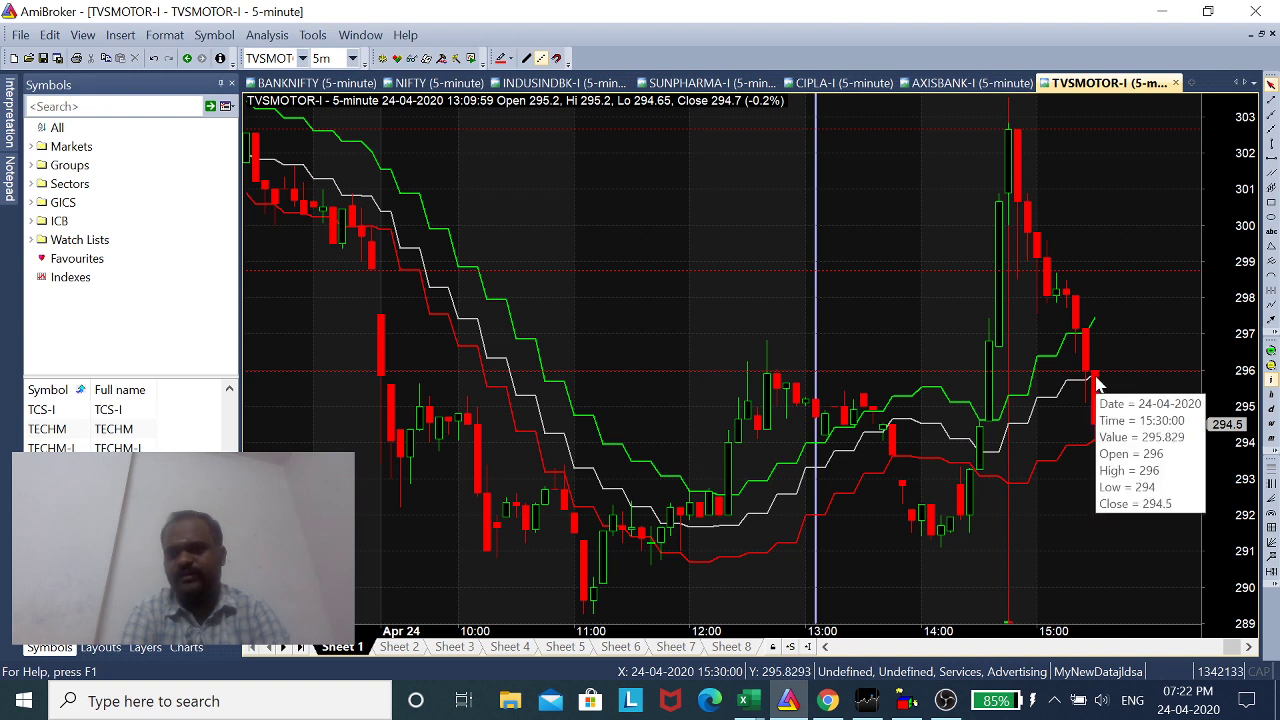
mouse_move(968, 399)
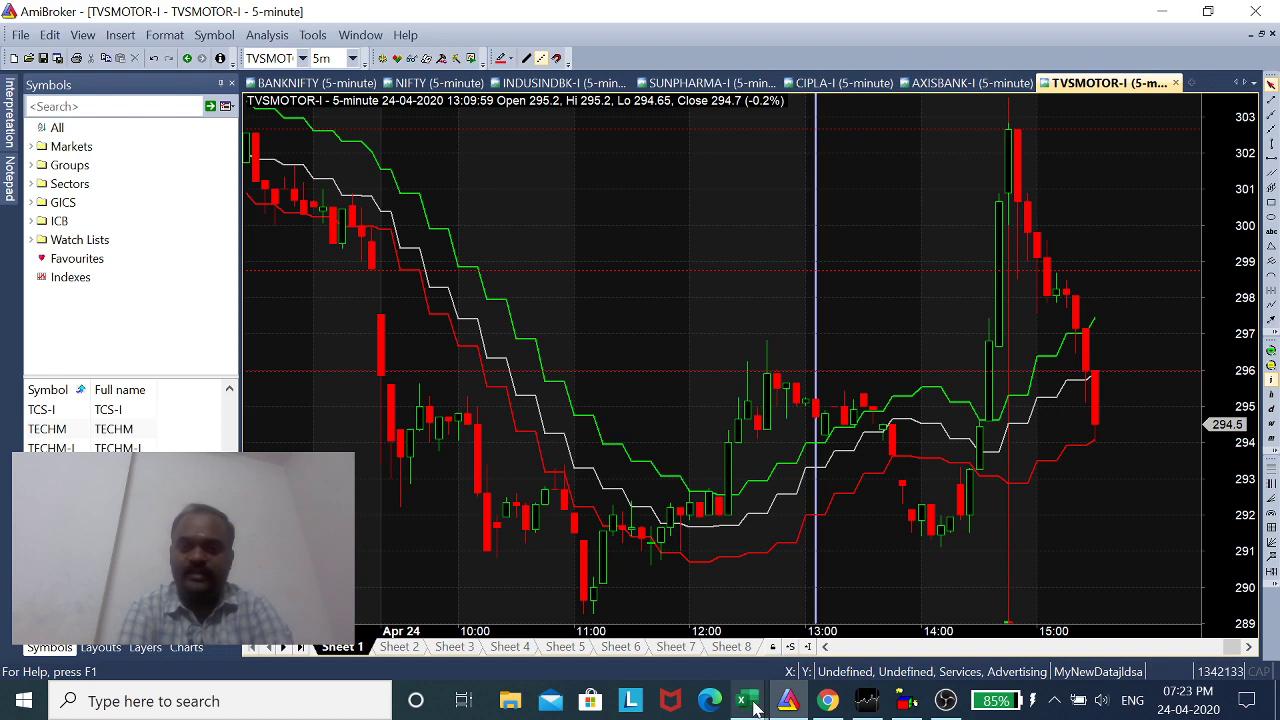
- Revisit the Excel averages and the live chat, then review Axis Bank's historical trade data on the NSE page in Chrome
mouse_move(741, 679)
left_click(808, 615)
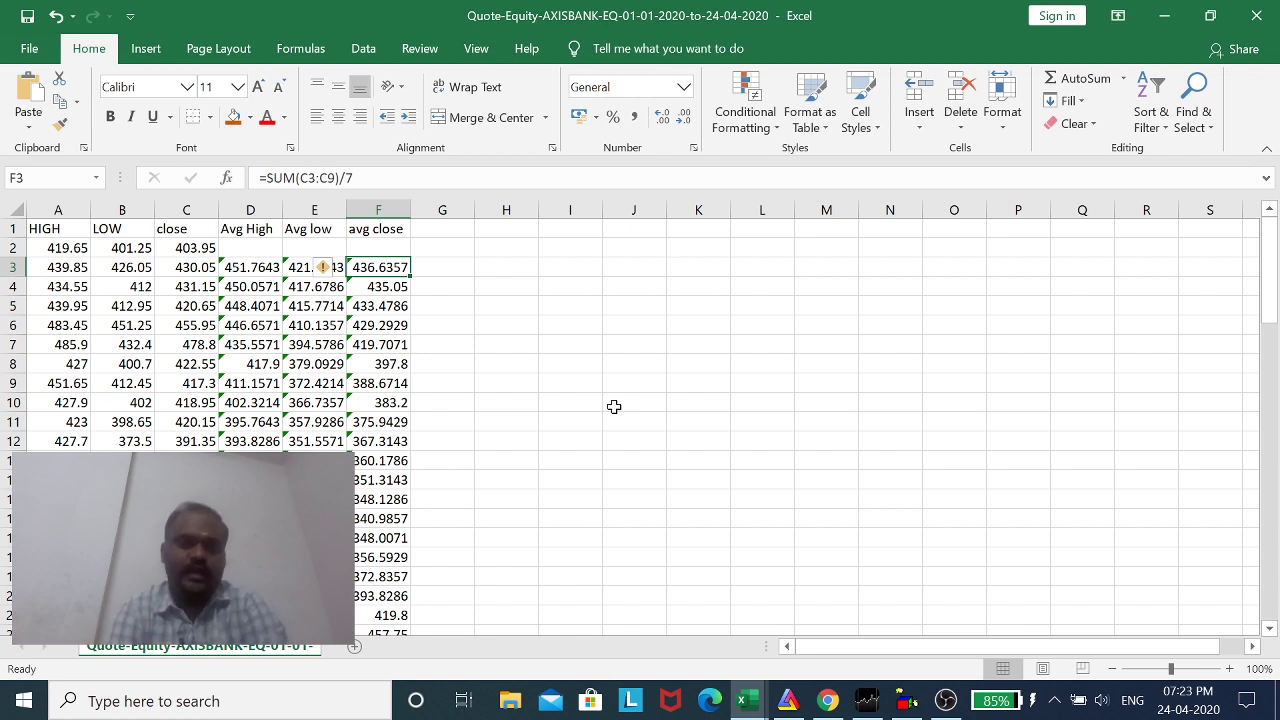
left_click(828, 703)
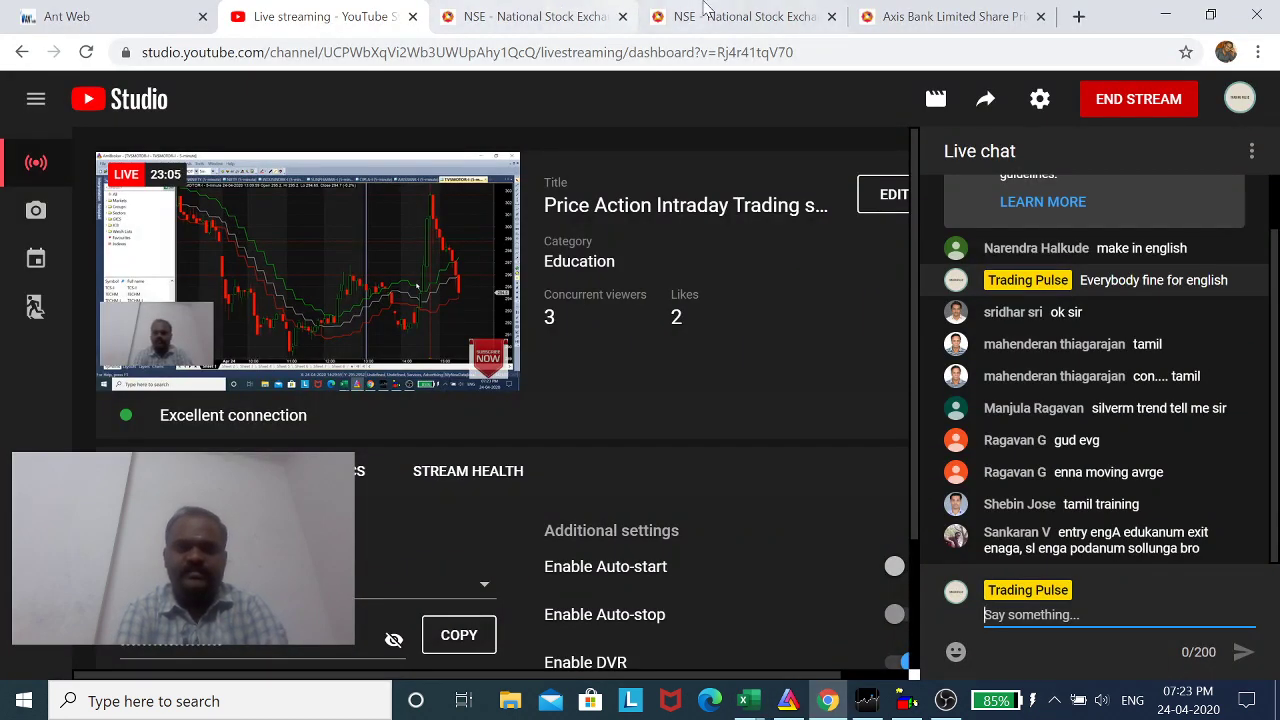
left_click(935, 8)
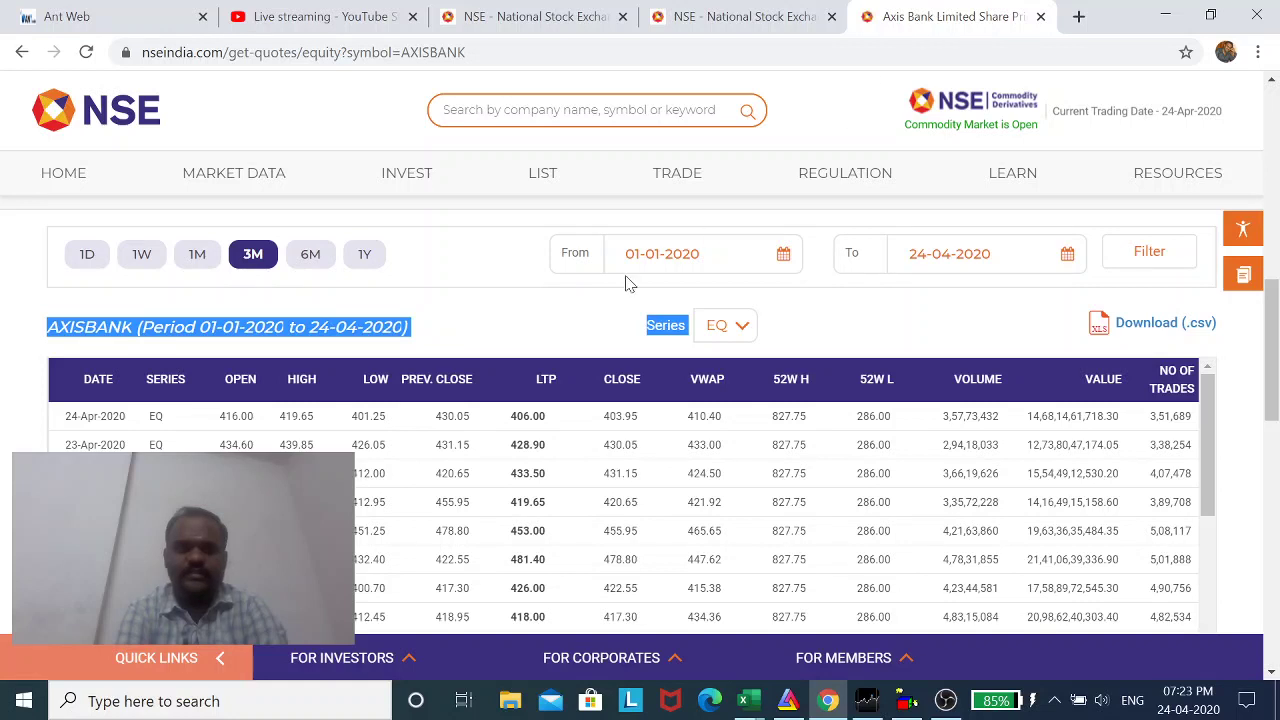
left_click(580, 110)
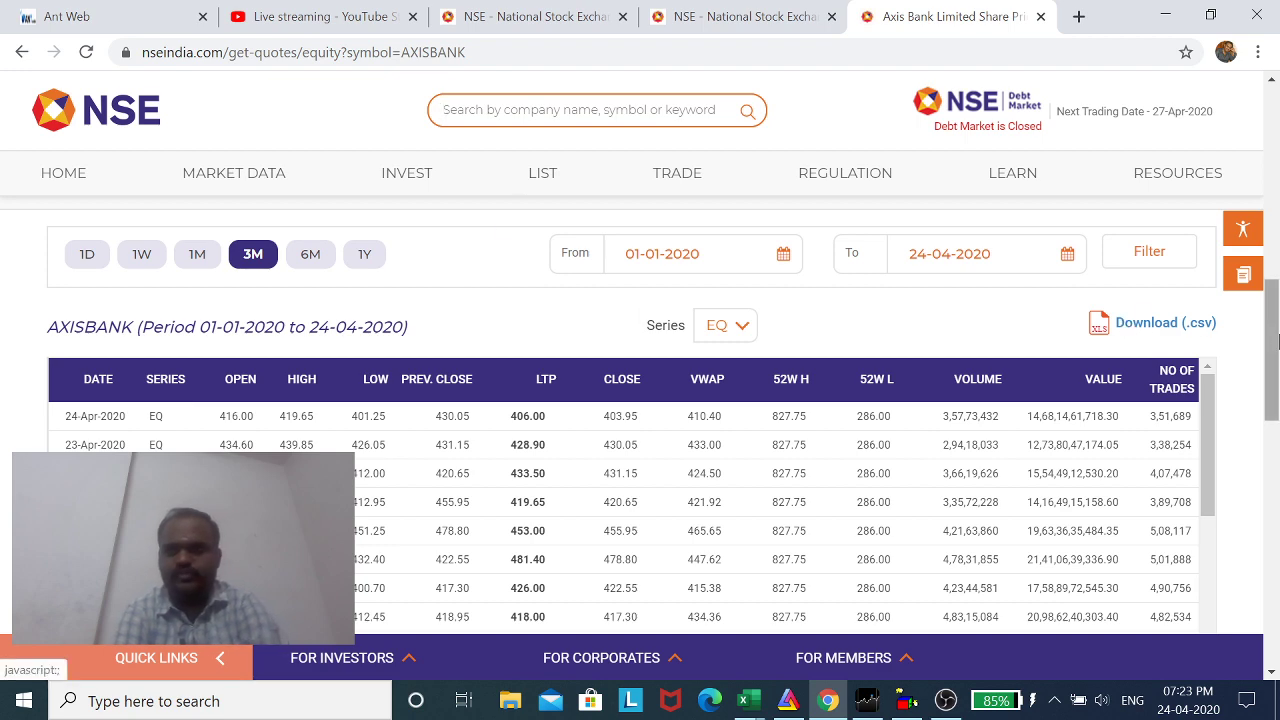
left_click_drag(1277, 343, 1277, 293)
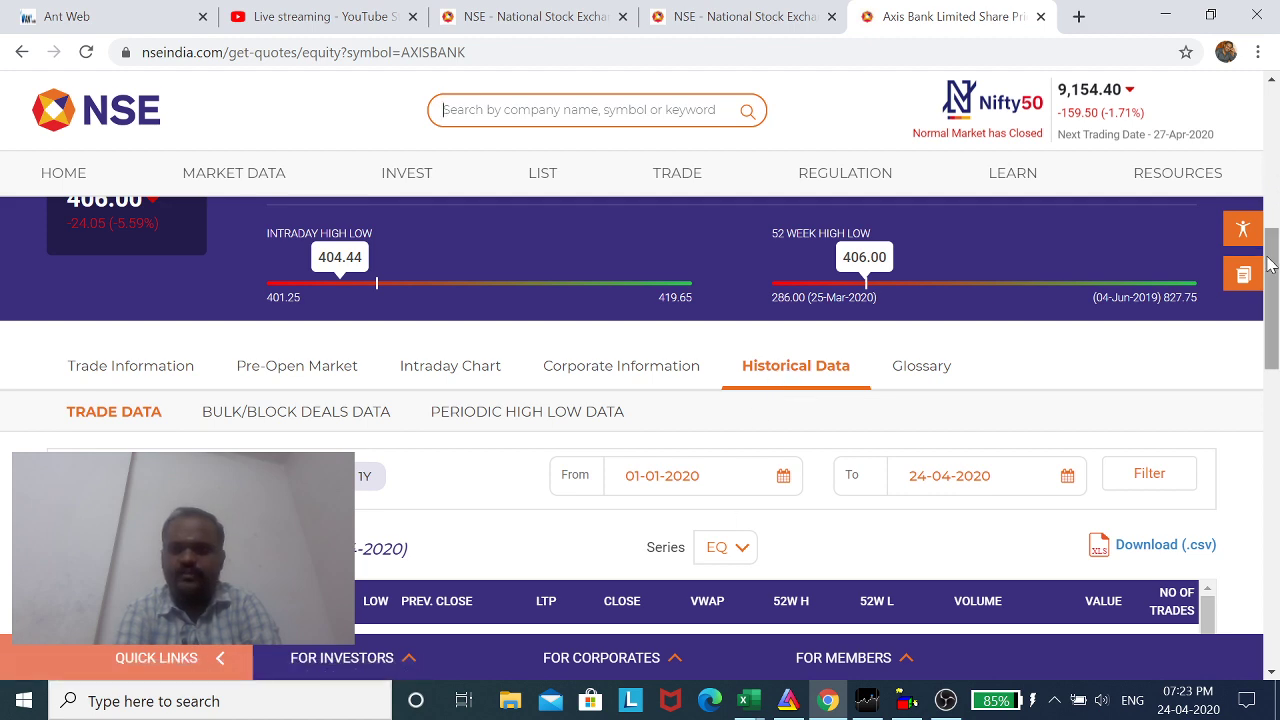
left_click_drag(1270, 263, 1272, 325)
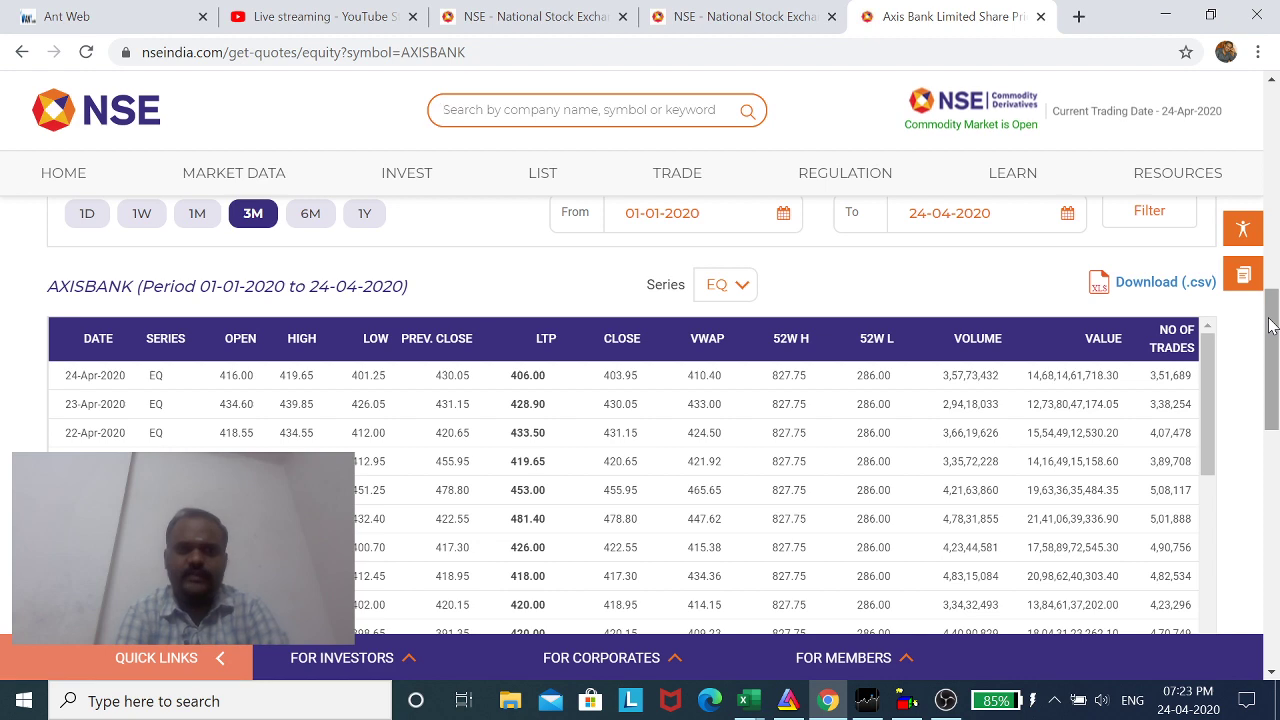
- Return to AmiBroker and examine TVSMOTOR-I's candles around the average lines for entry and exit points between 13:00 and 15:00
left_click(789, 701)
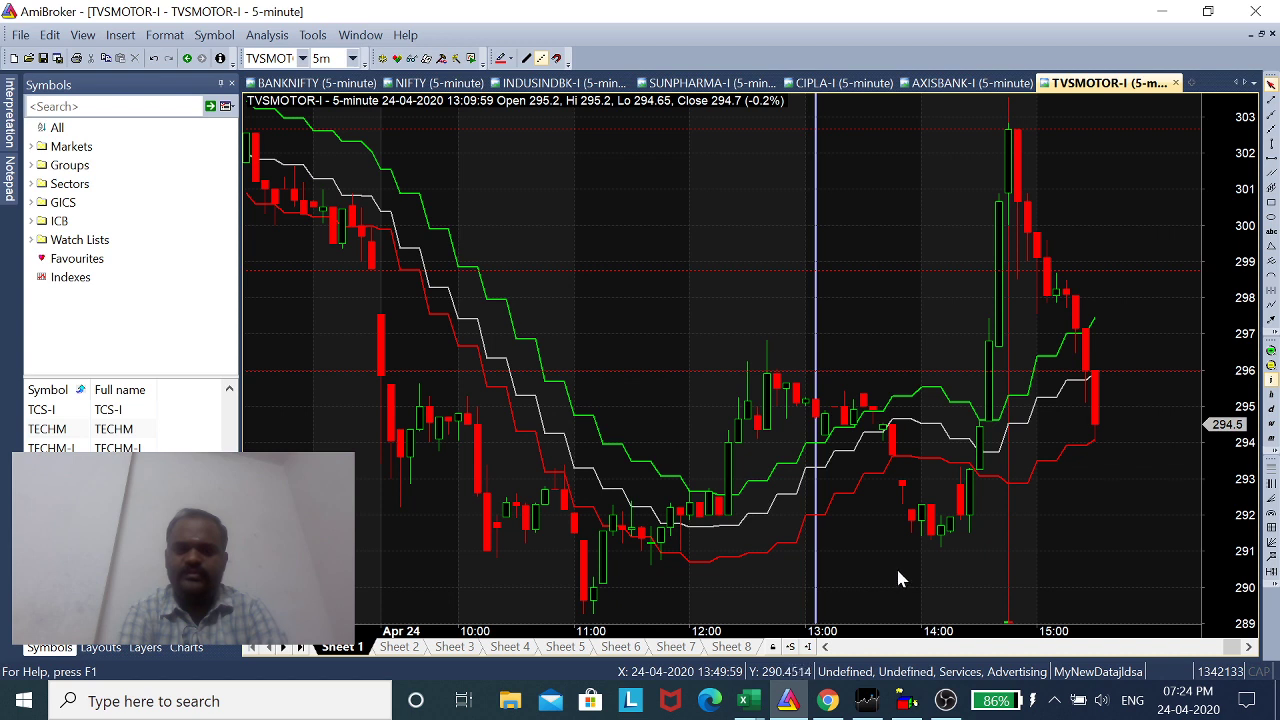
mouse_move(898, 566)
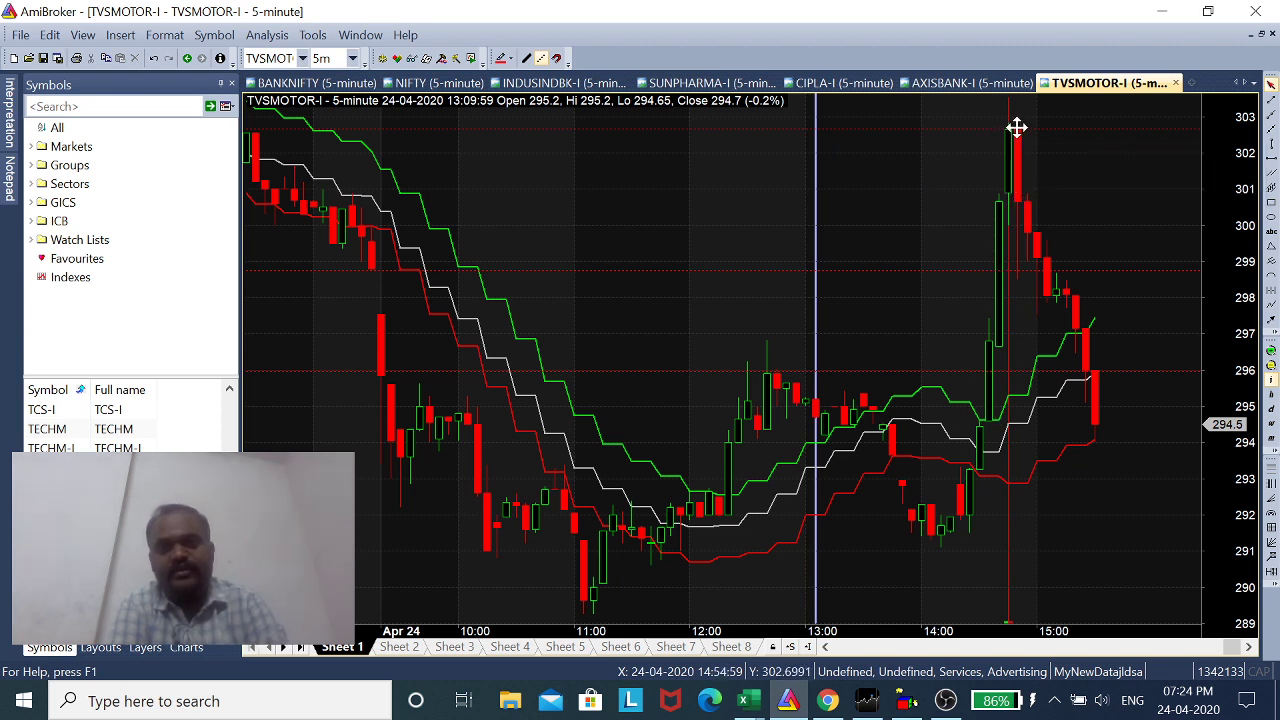
mouse_move(1016, 126)
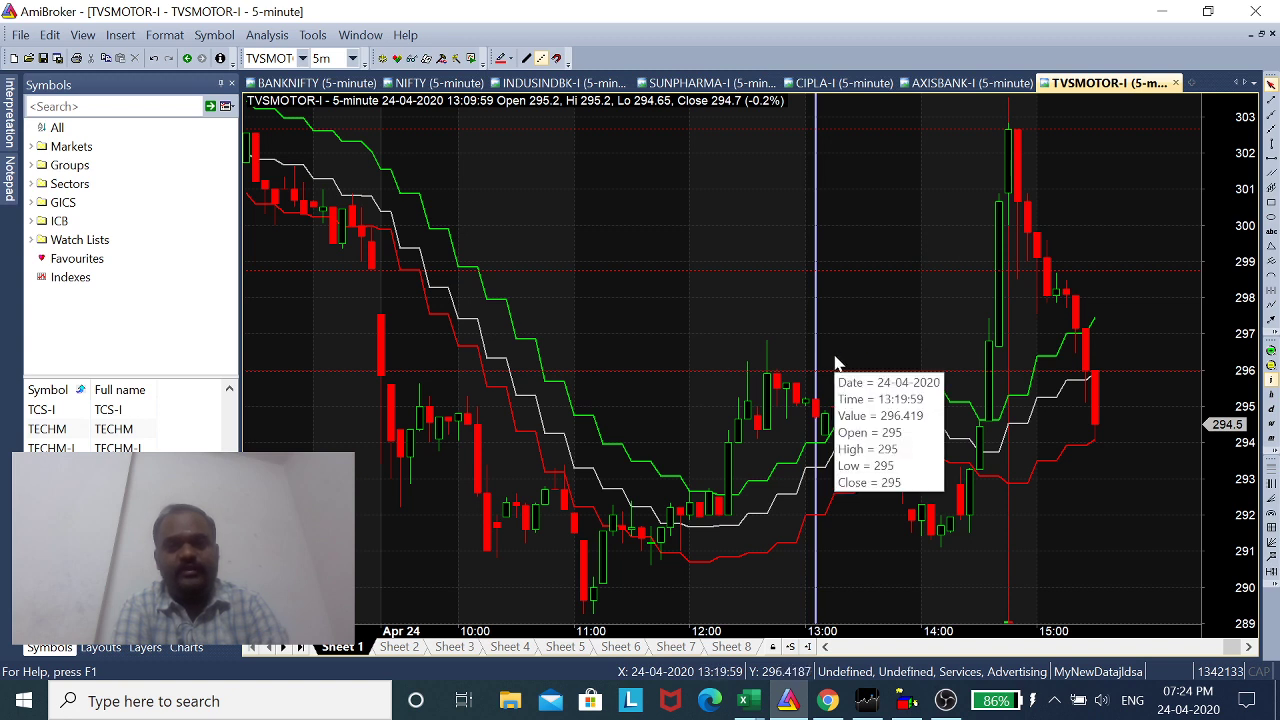
mouse_move(893, 523)
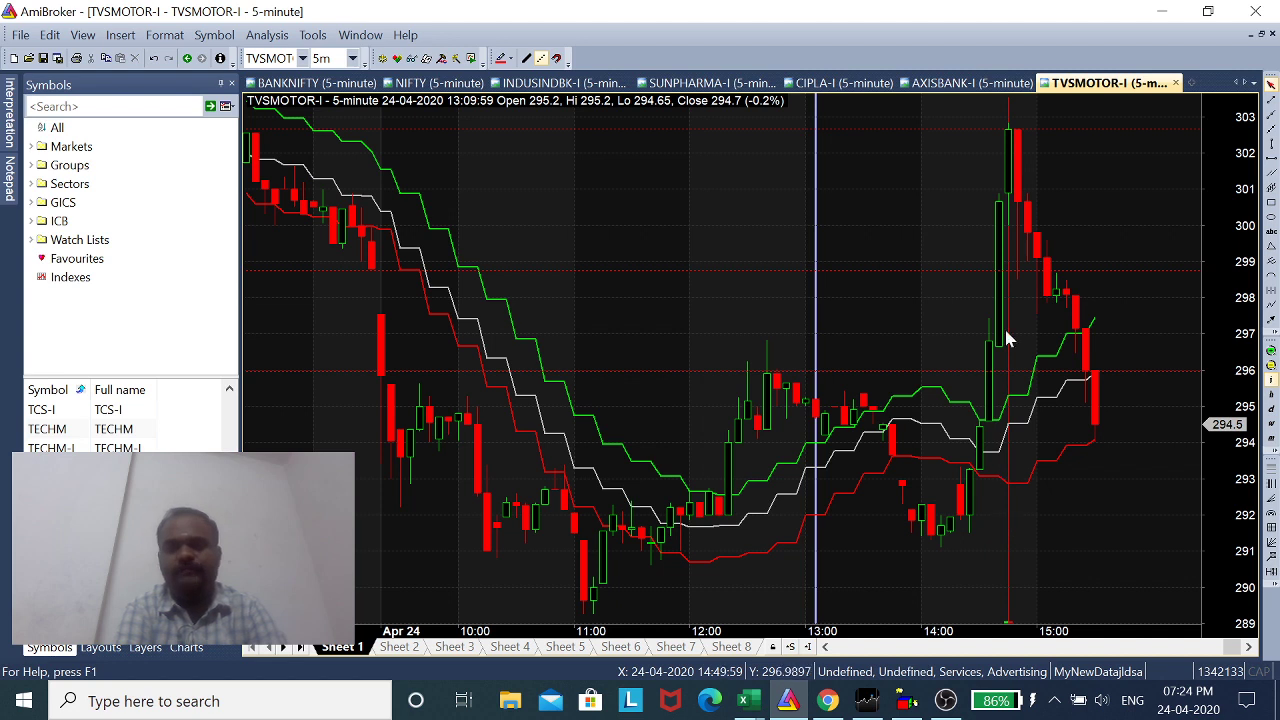
mouse_move(1040, 386)
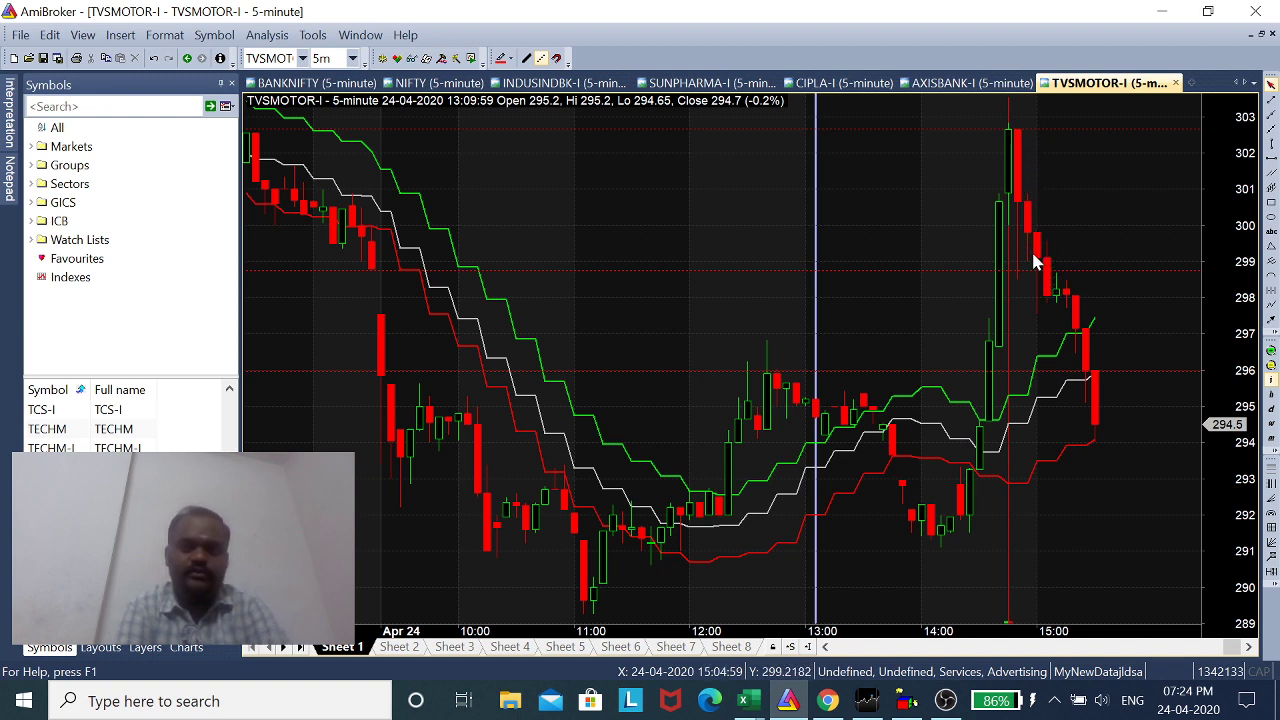
mouse_move(1035, 258)
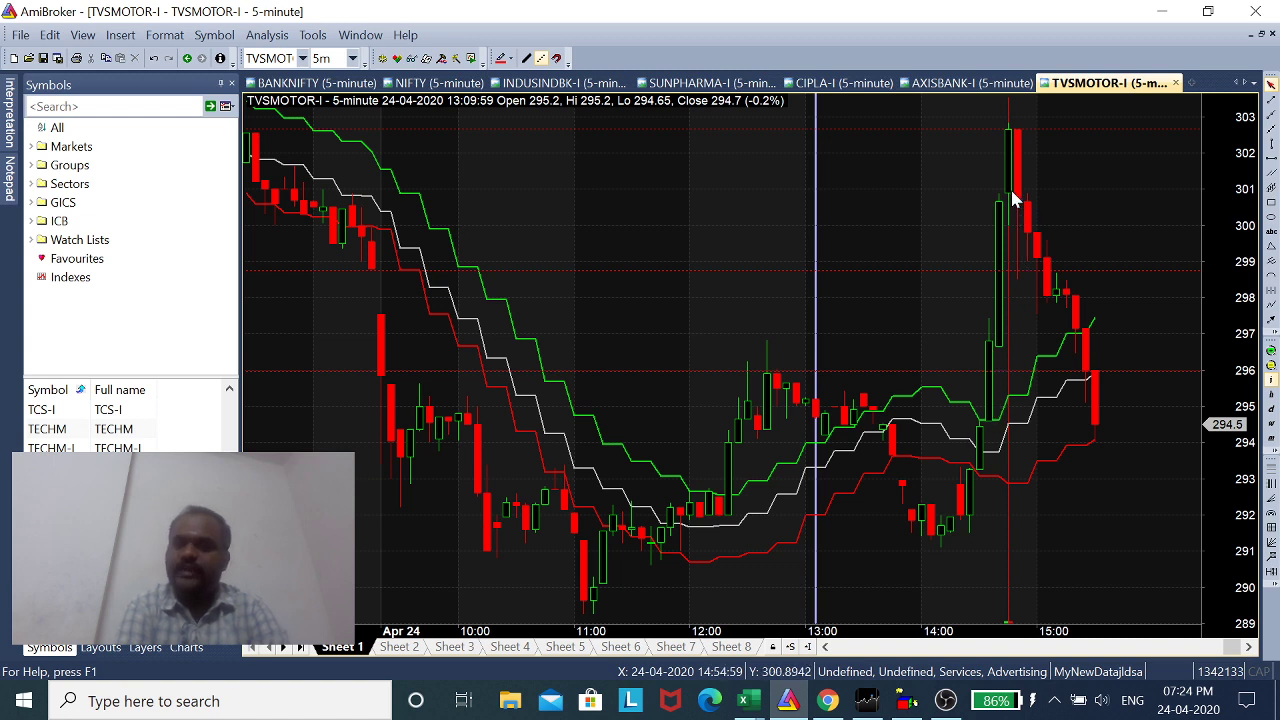
mouse_move(1020, 140)
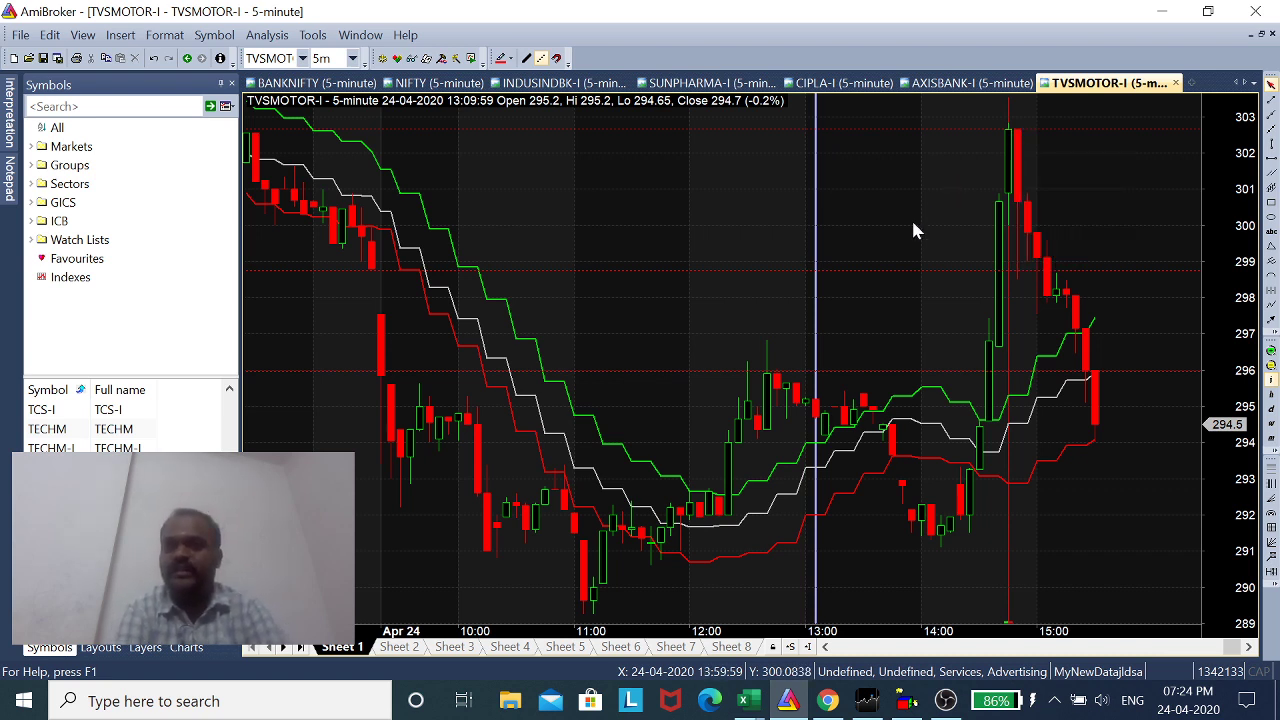
mouse_move(913, 223)
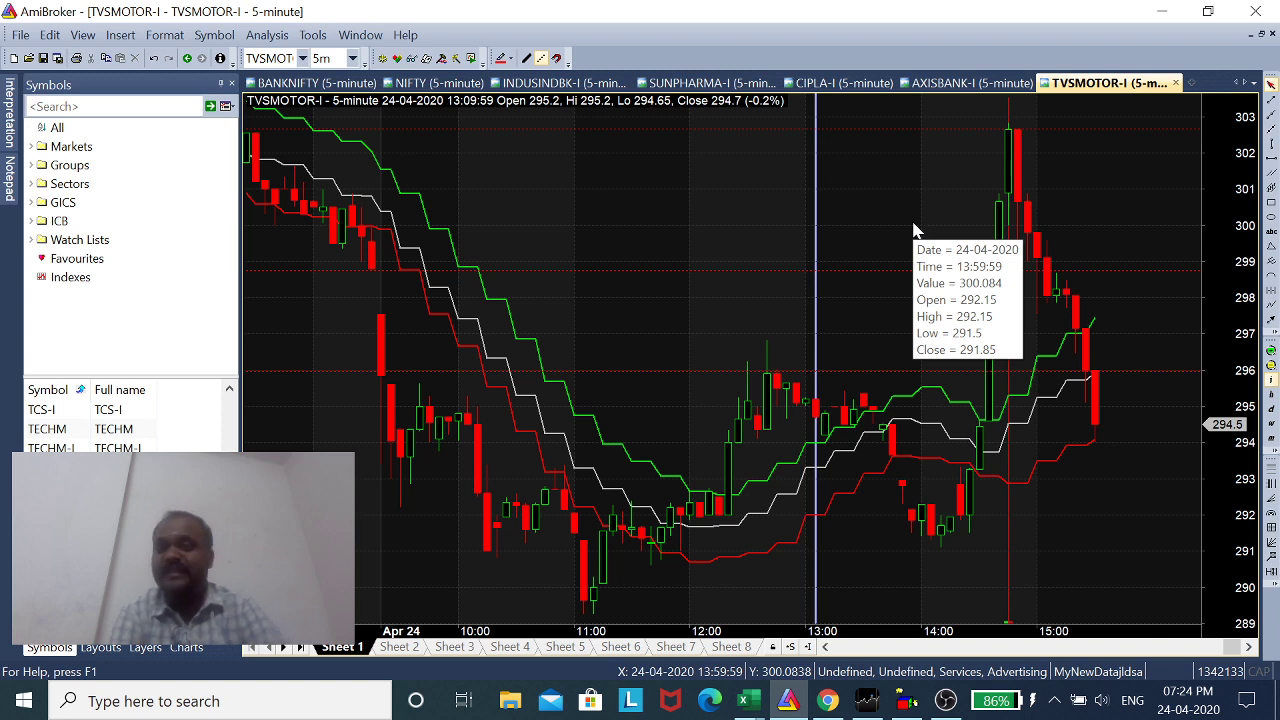
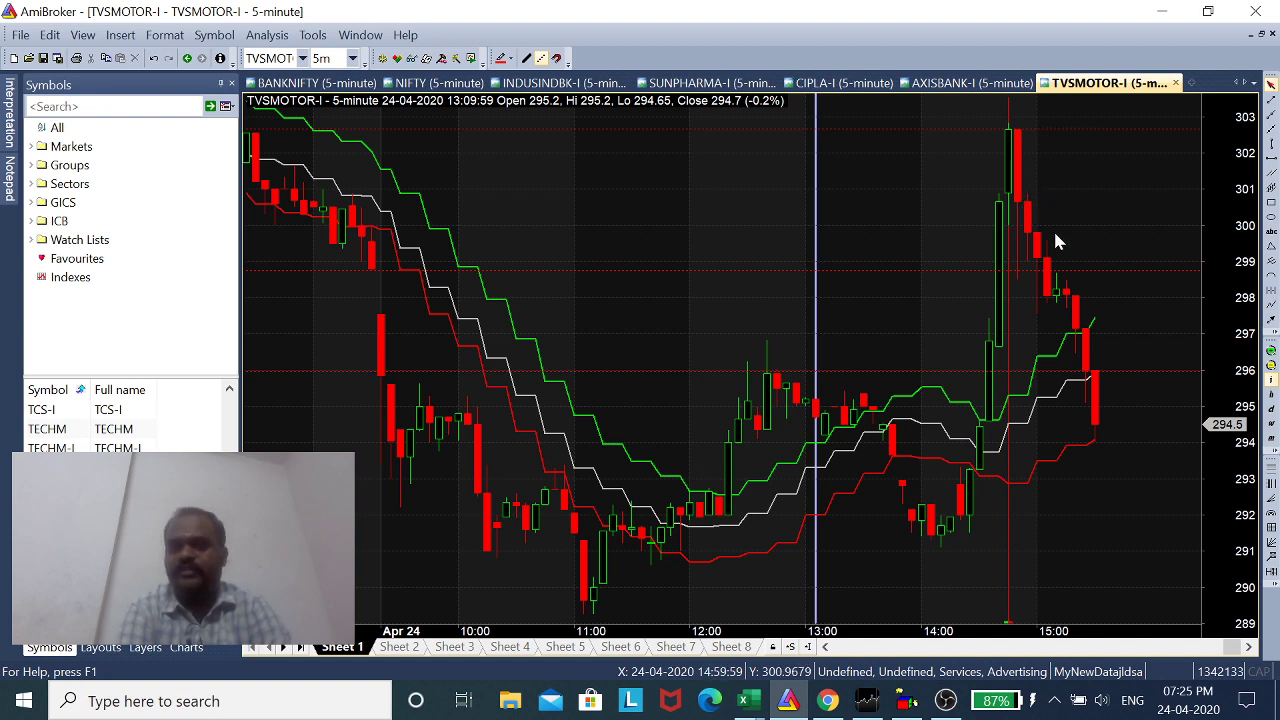
- Examine TVSMOTOR-I's rise and fall around the average lines after 14:30, and check the YouTube live chat in Chrome
mouse_move(1063, 268)
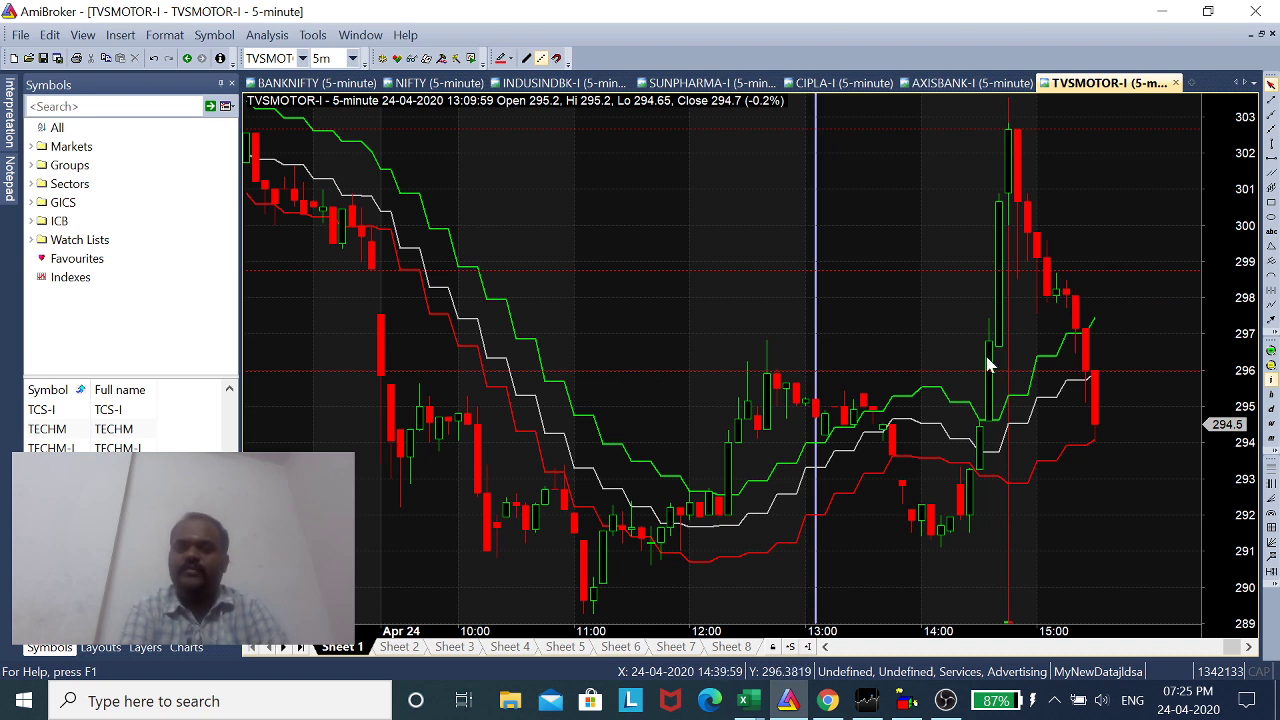
mouse_move(990, 505)
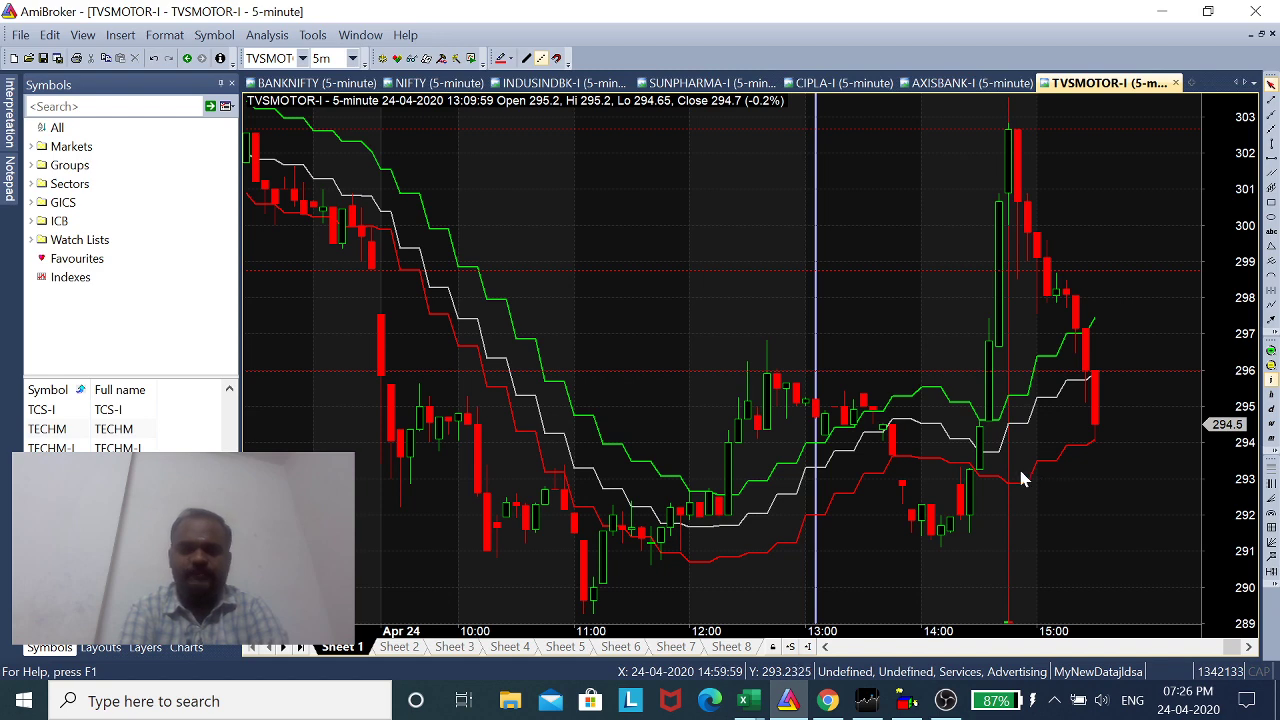
left_click(828, 700)
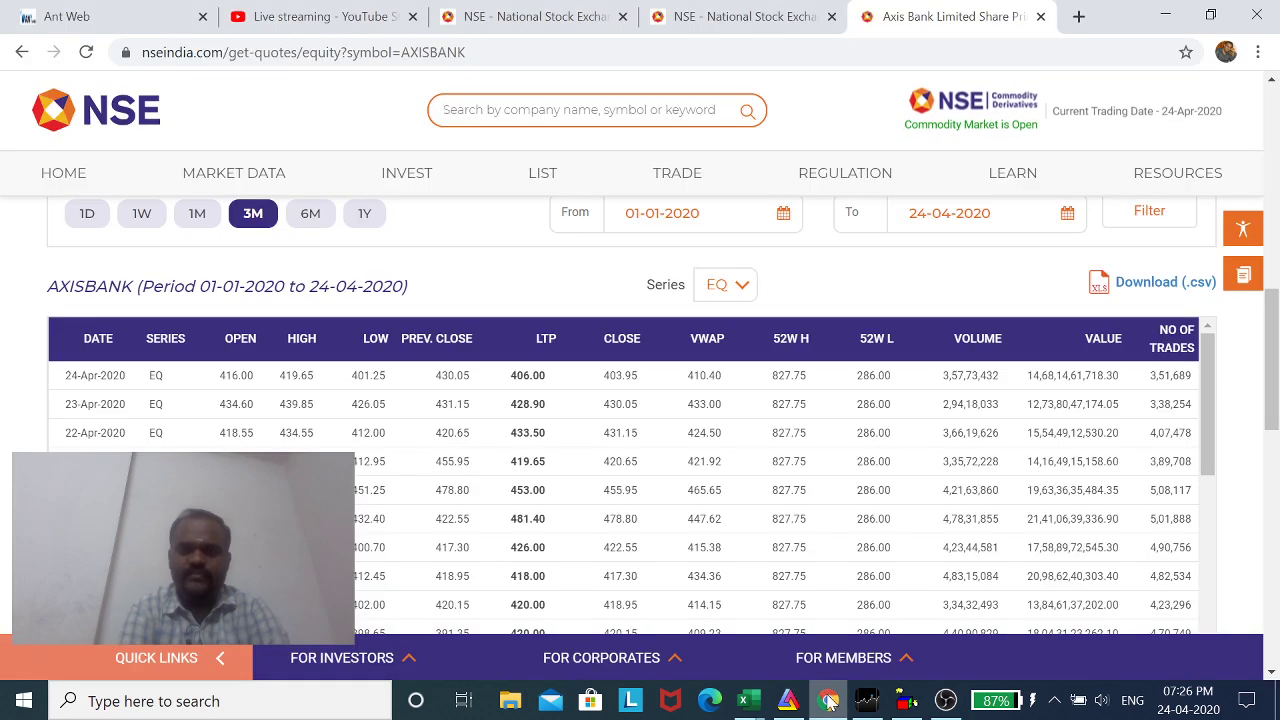
left_click(340, 12)
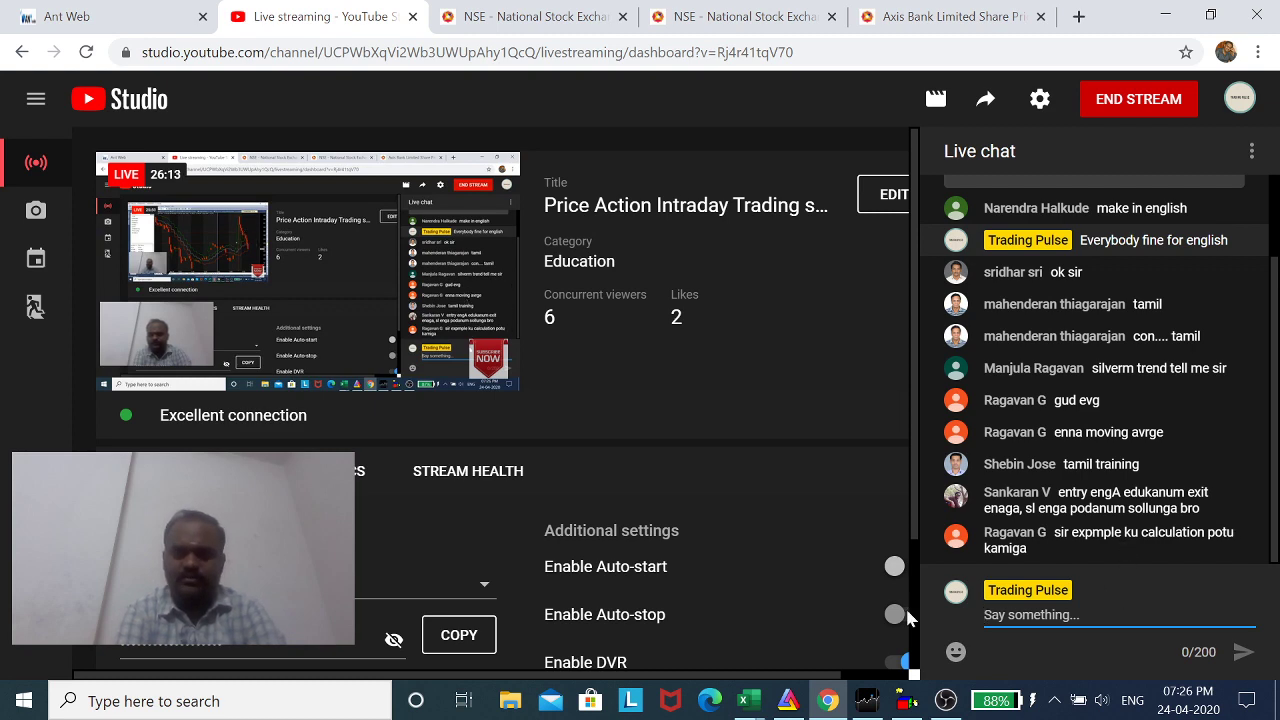
- Switch back to AmiBroker and examine TVSMOTOR-I's candles against the average lines from the morning decline through the 12:30 breakout and early afternoon
left_click(806, 706)
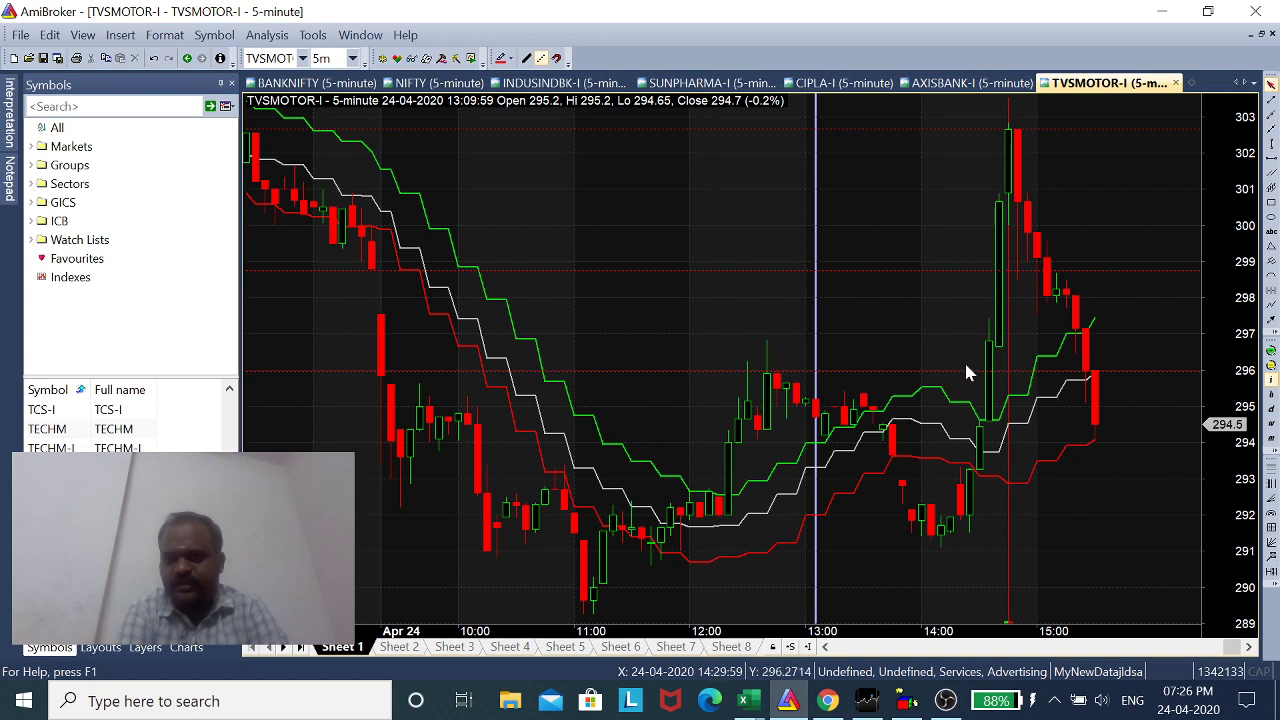
mouse_move(903, 472)
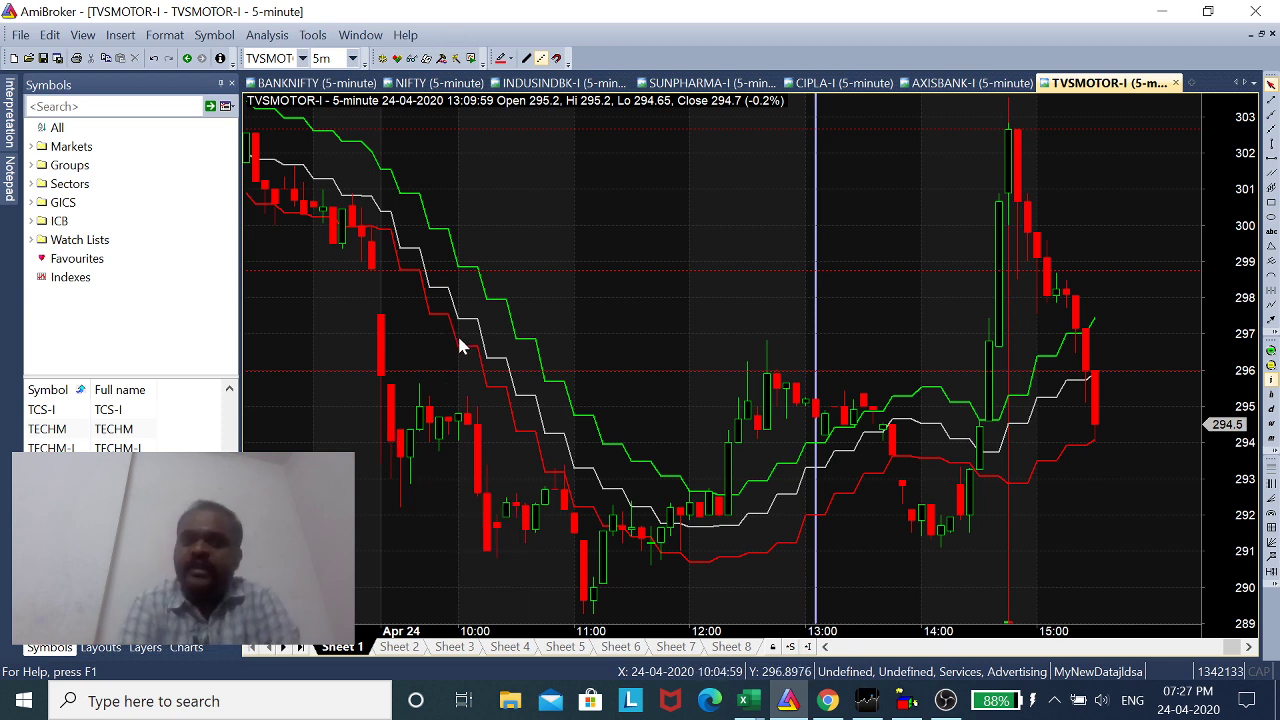
mouse_move(480, 360)
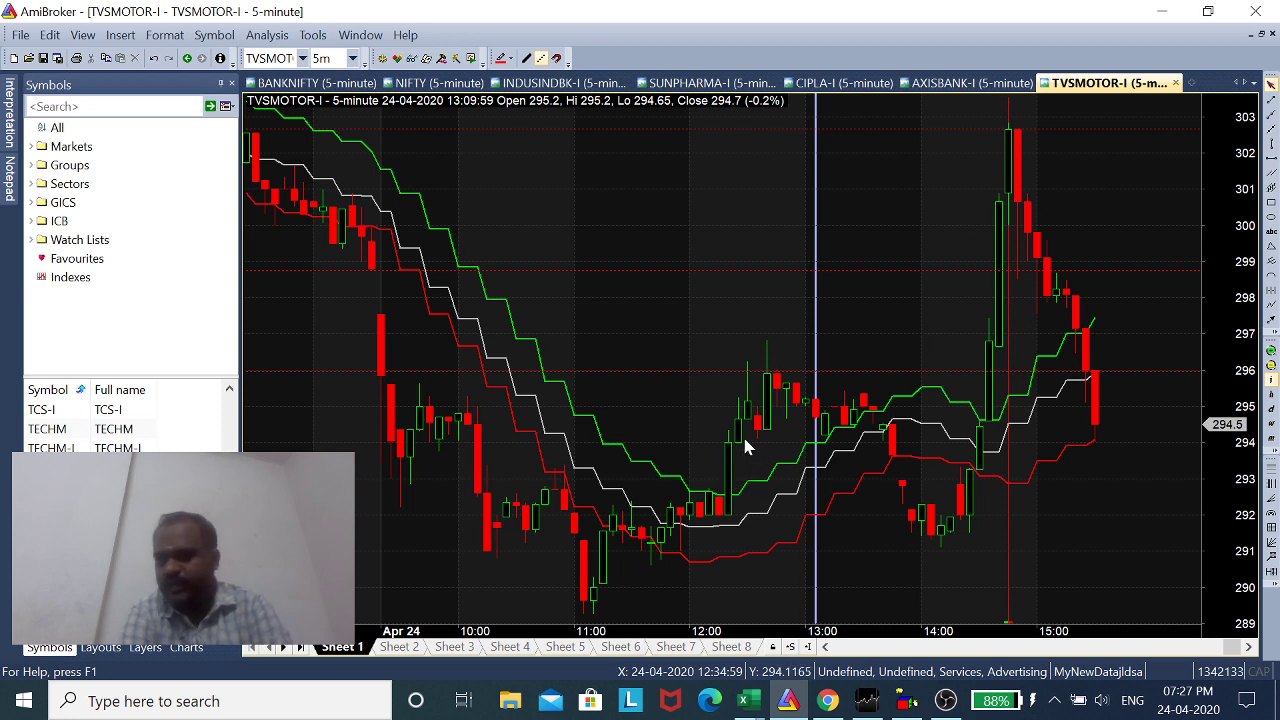
mouse_move(743, 441)
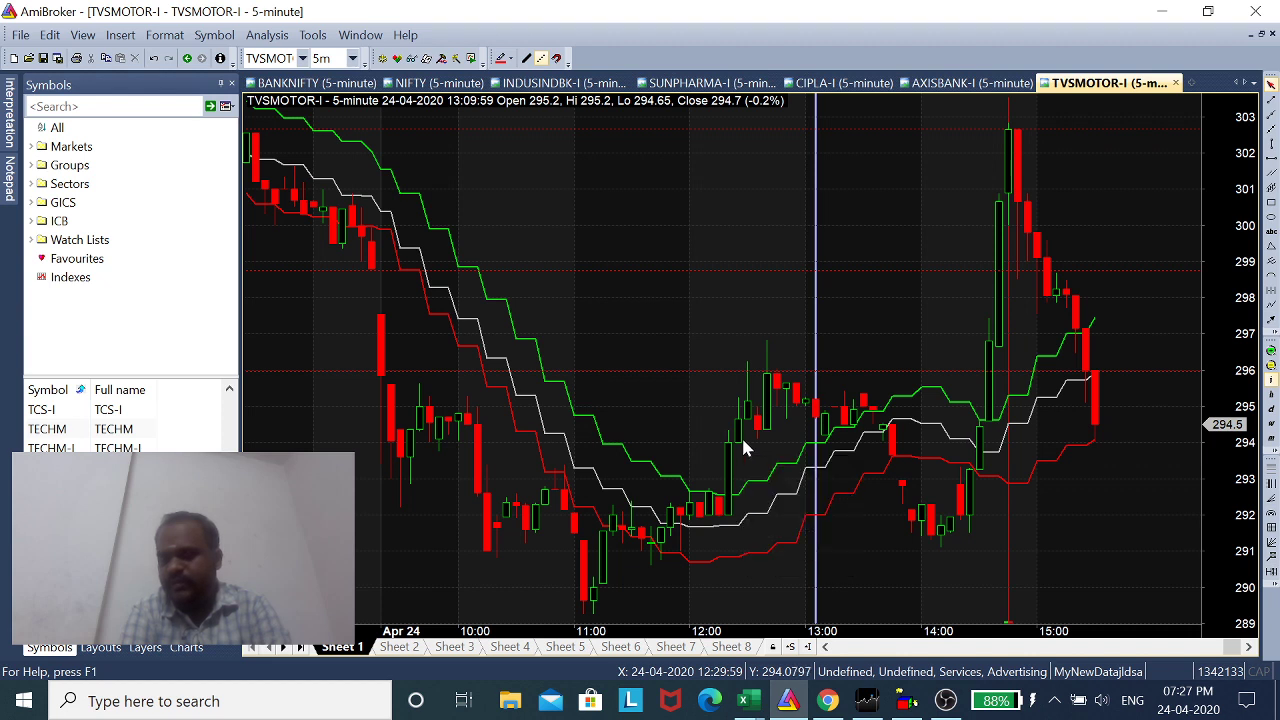
mouse_move(774, 473)
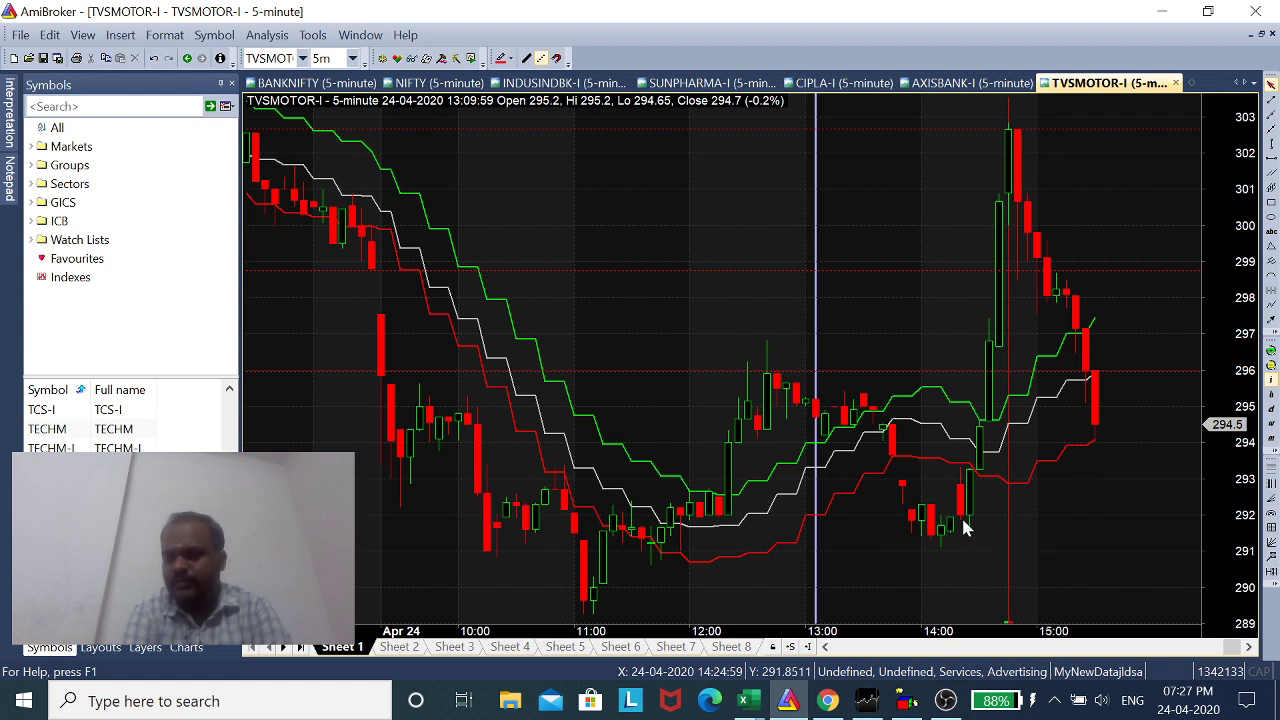
mouse_move(988, 425)
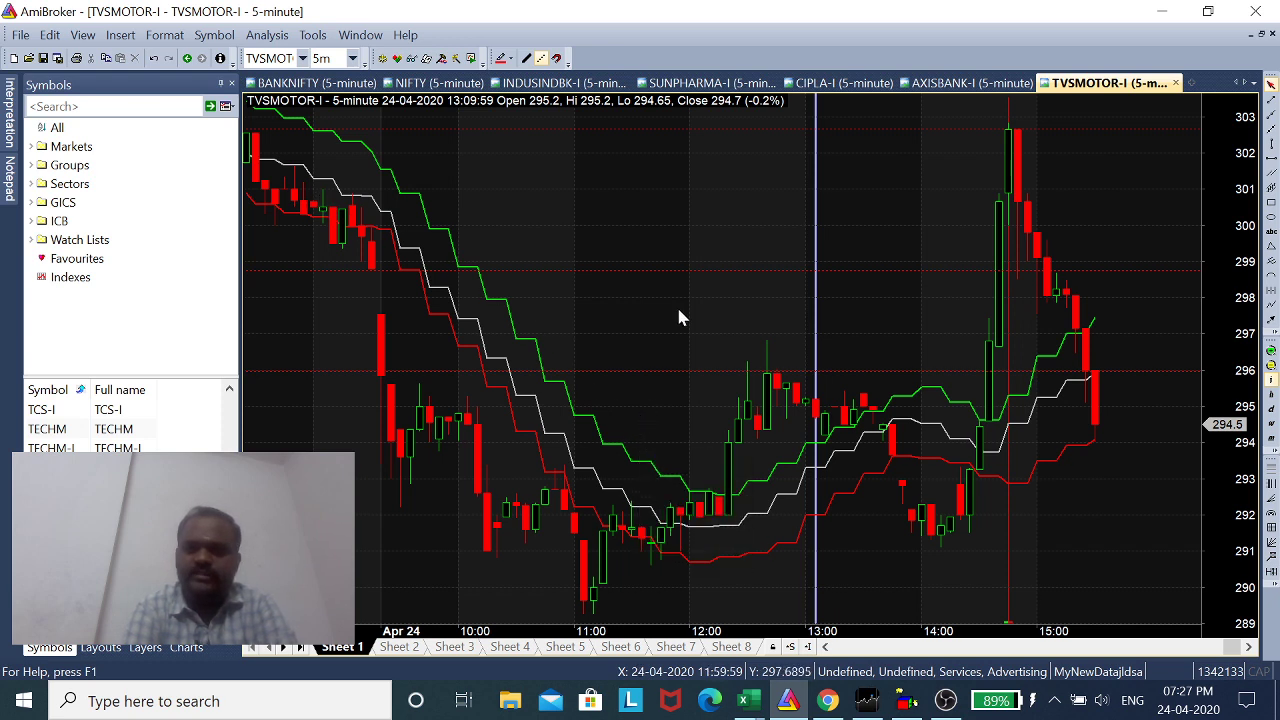
mouse_move(506, 419)
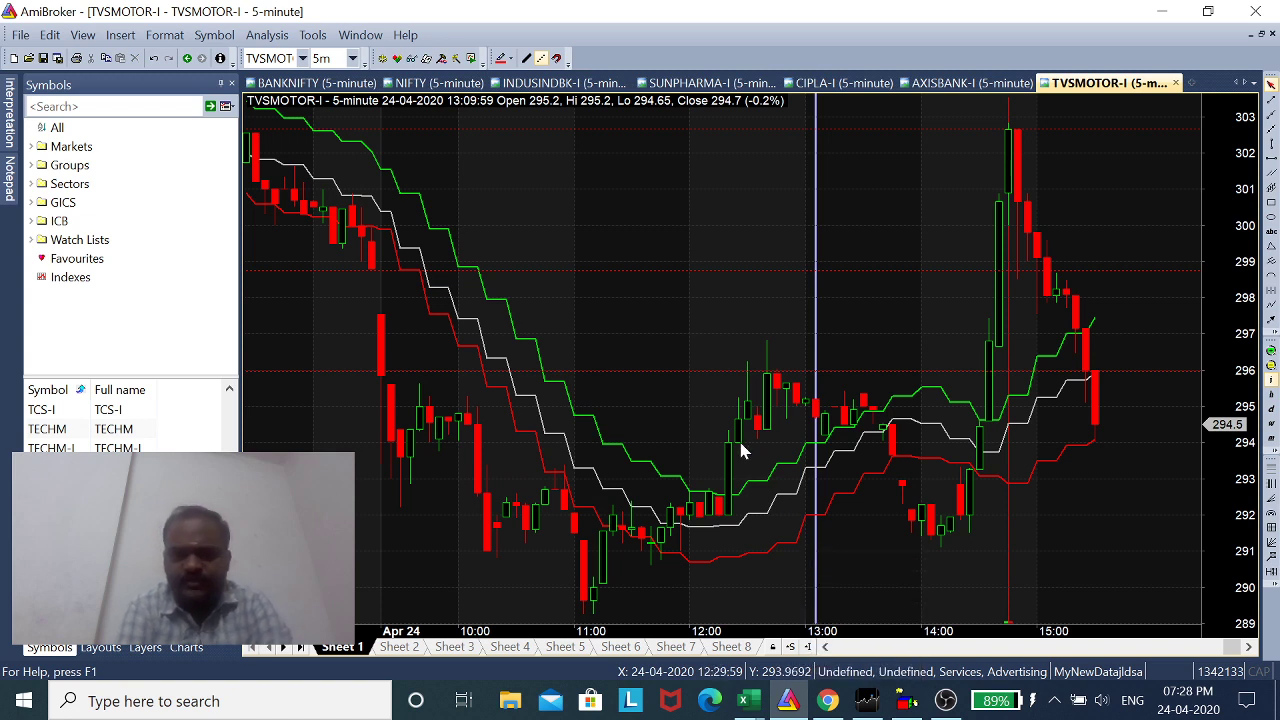
mouse_move(741, 447)
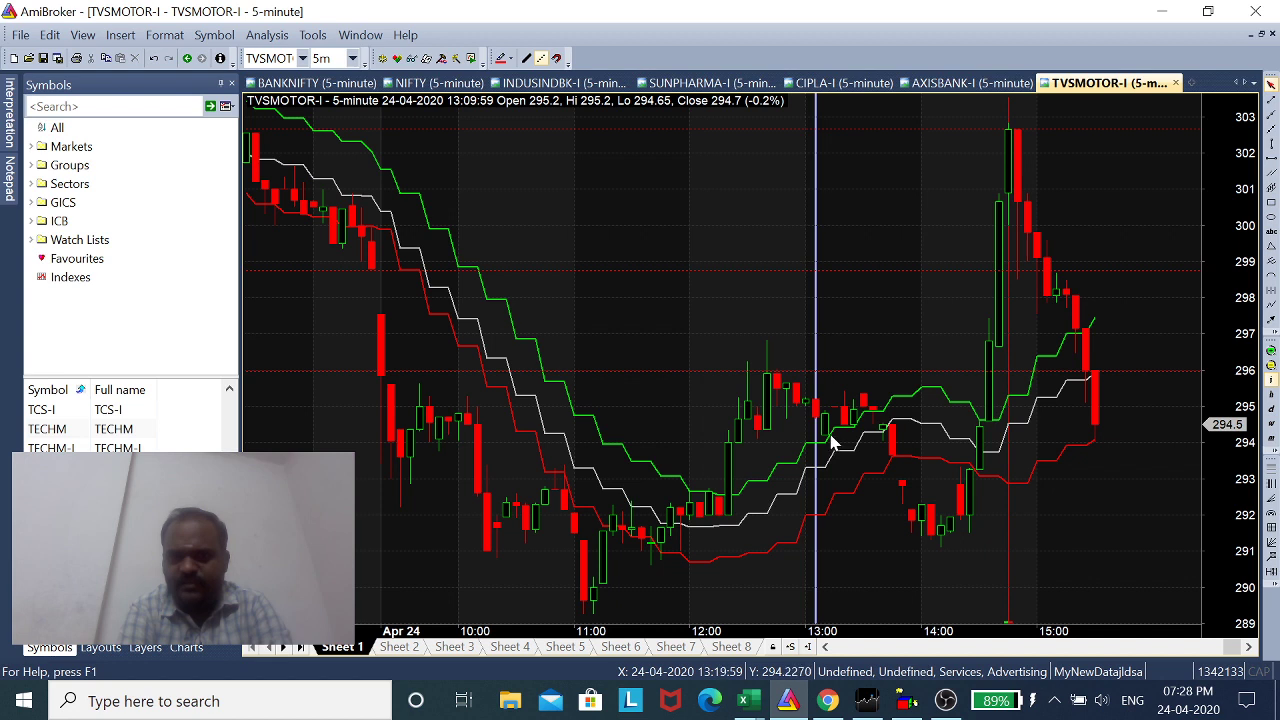
mouse_move(825, 430)
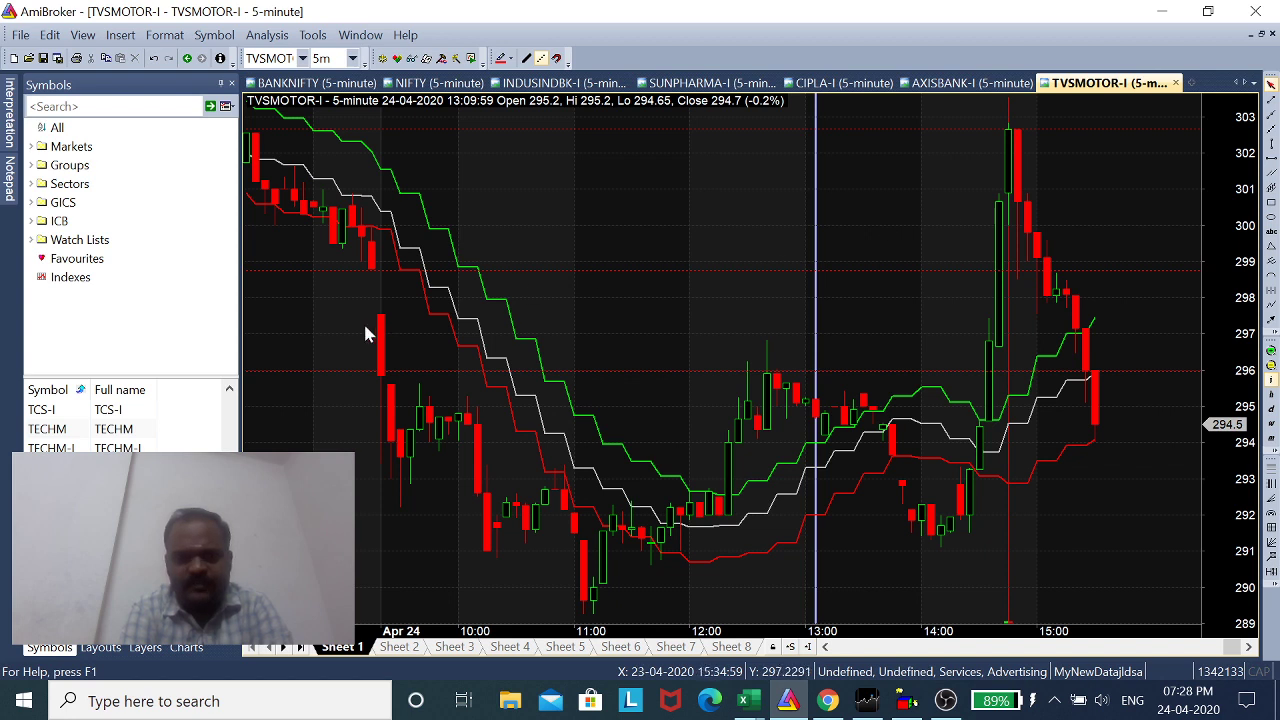
- Examine TVSMOTOR-I's opening gap down, the candle at the lower average line near 11:00, and the afternoon crossing above the bands
mouse_move(388, 333)
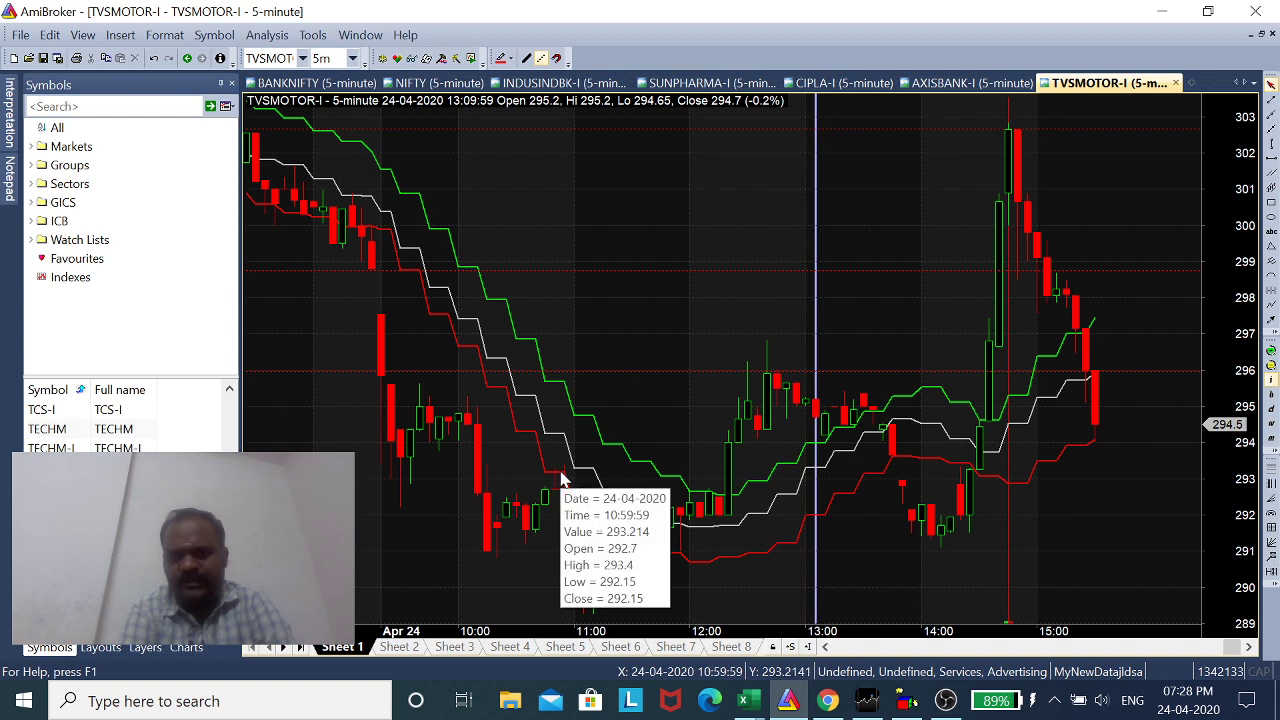
mouse_move(566, 496)
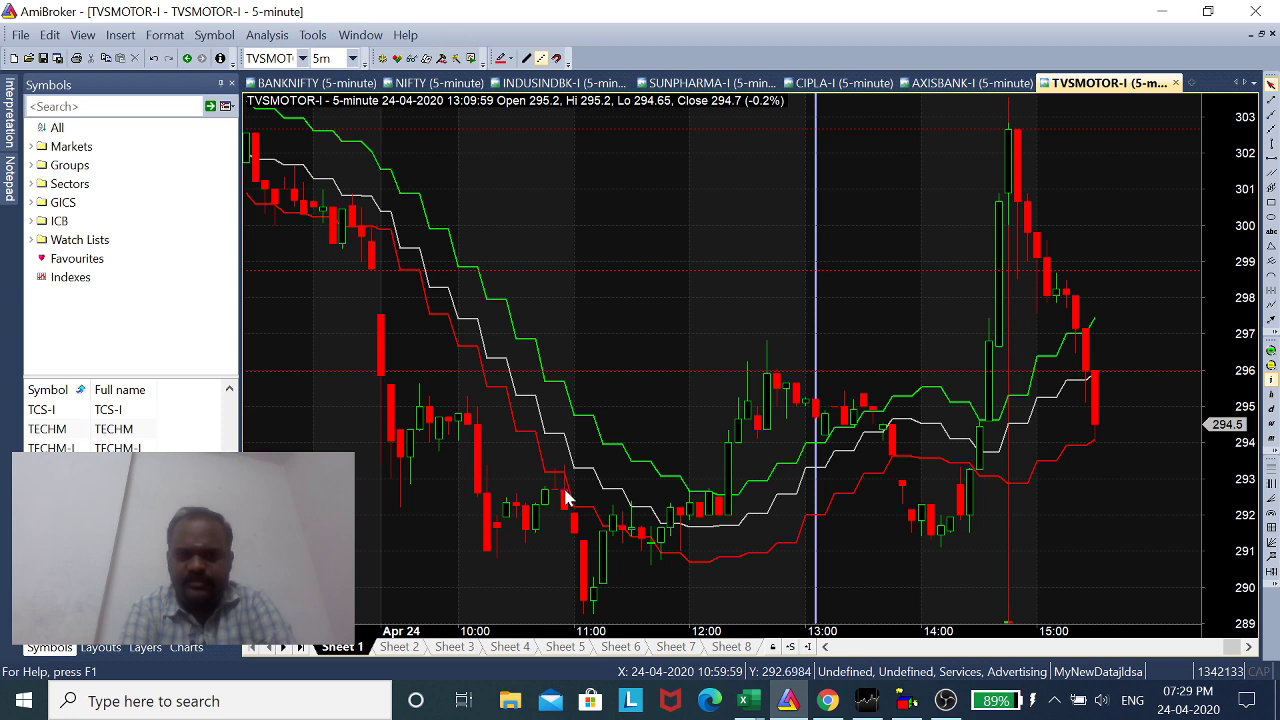
mouse_move(588, 606)
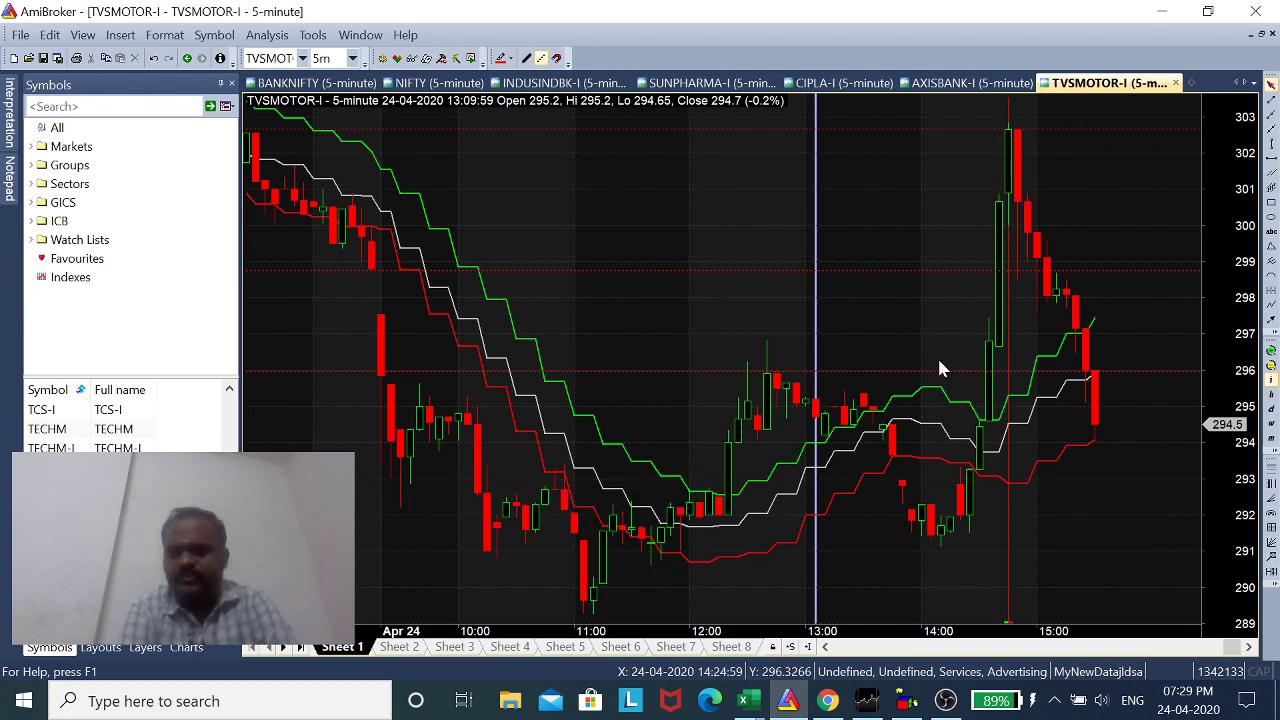
mouse_move(853, 410)
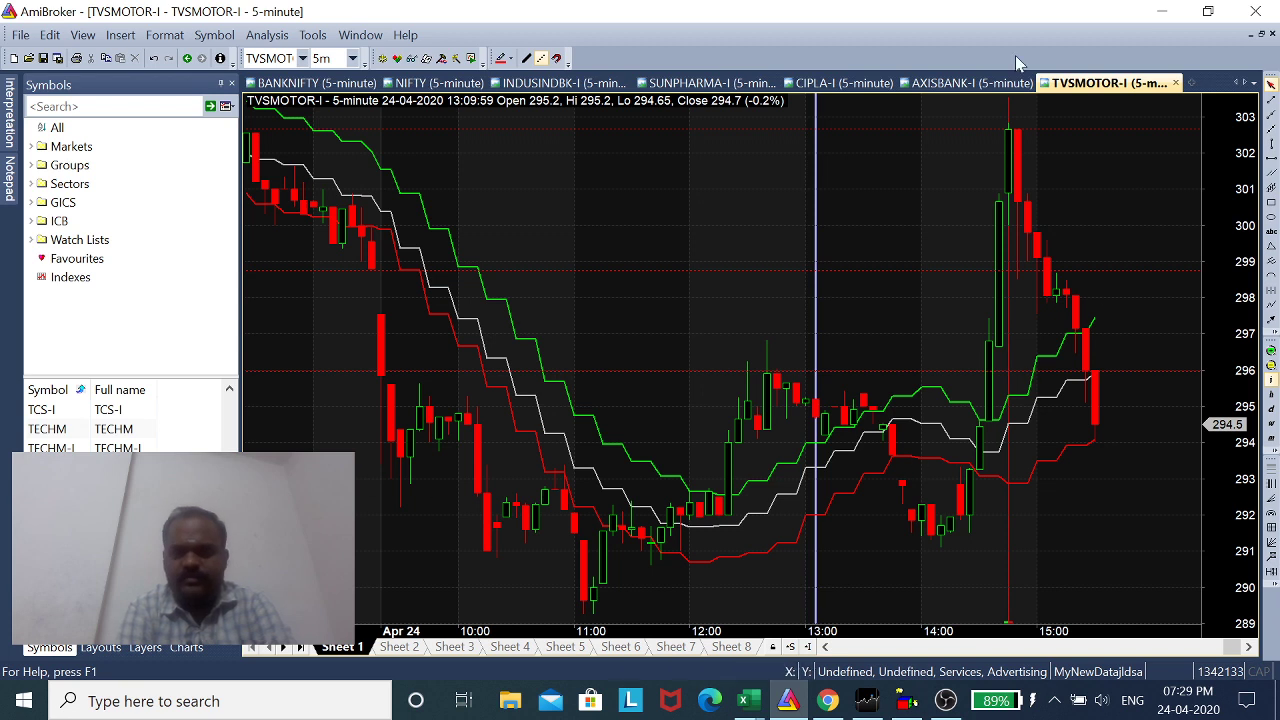
mouse_move(853, 365)
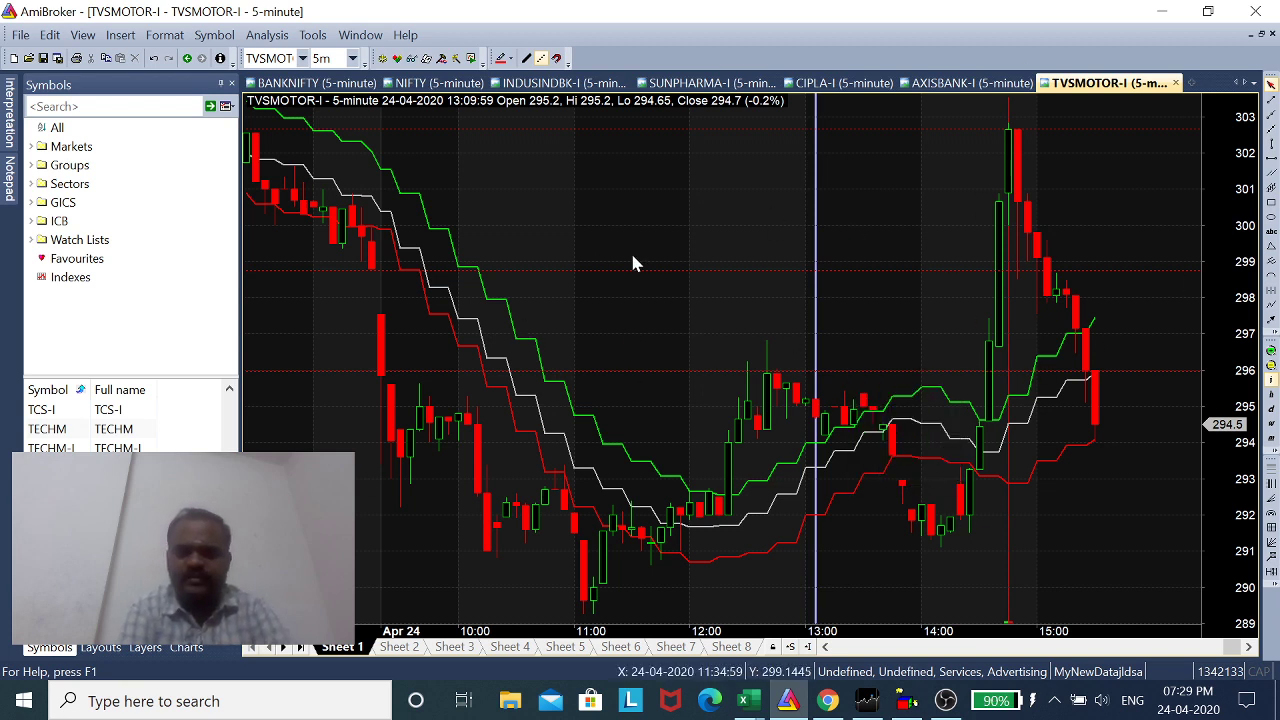
mouse_move(936, 366)
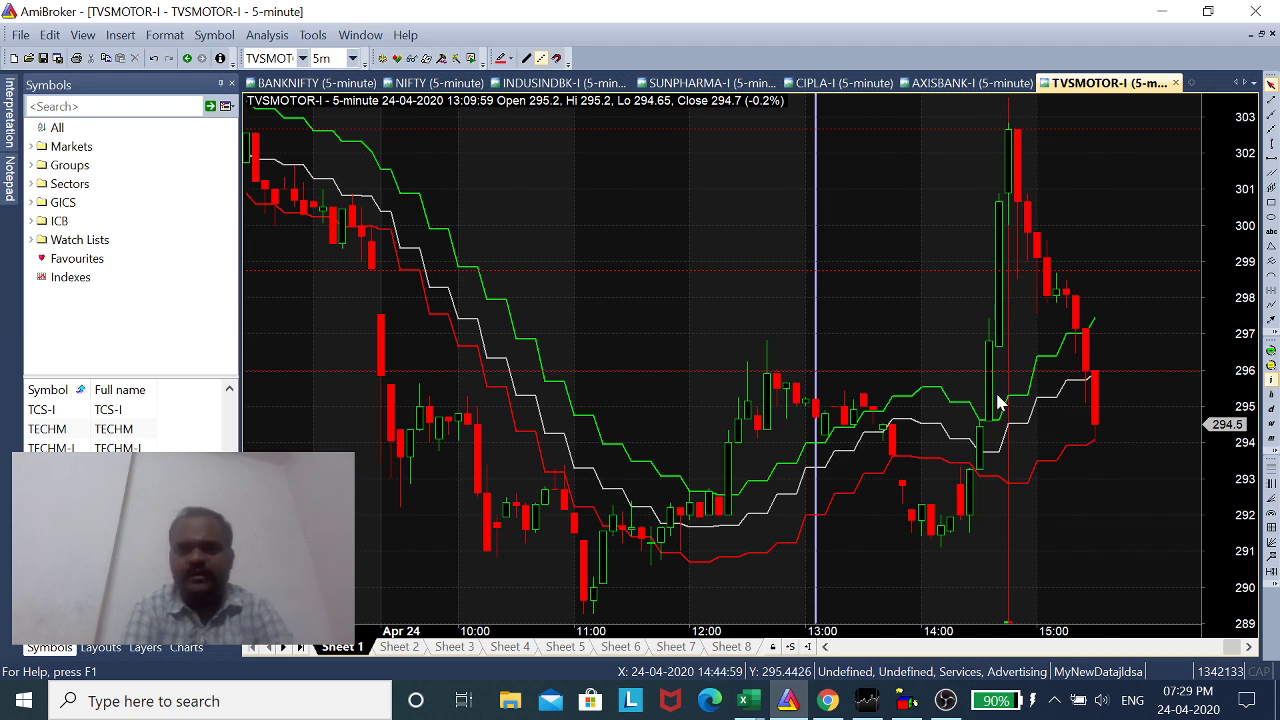
mouse_move(1013, 380)
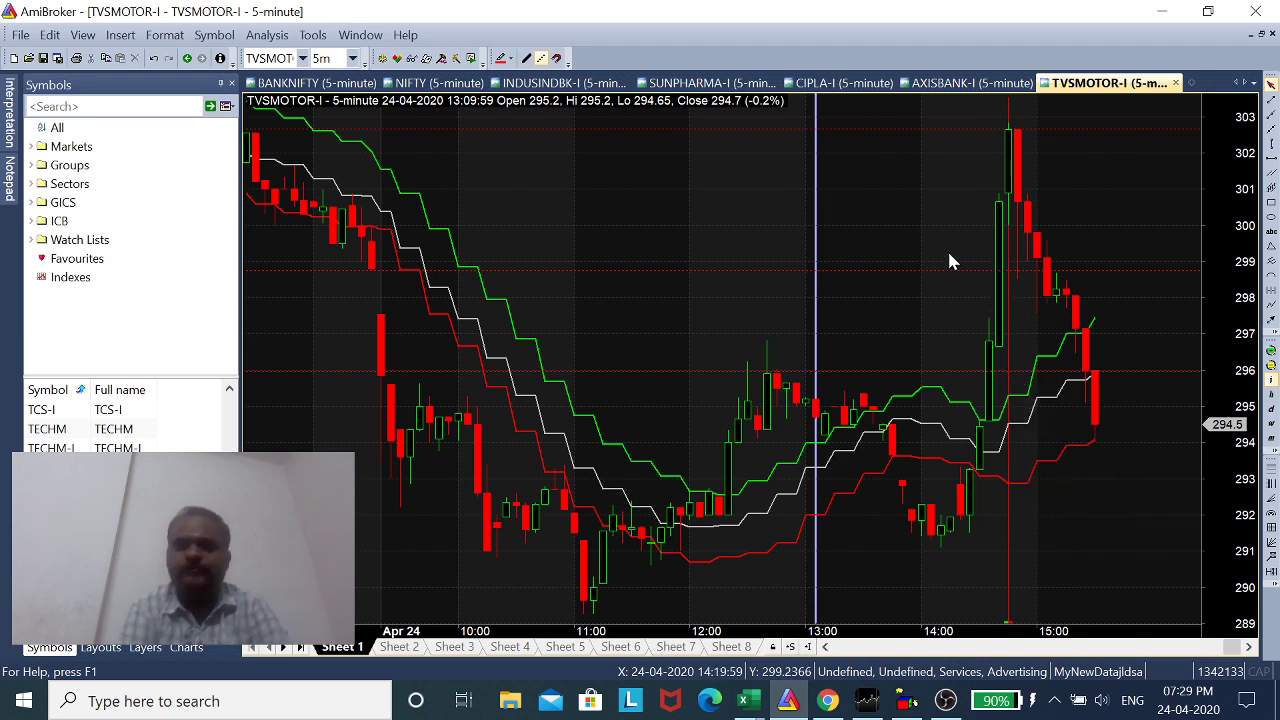
mouse_move(950, 260)
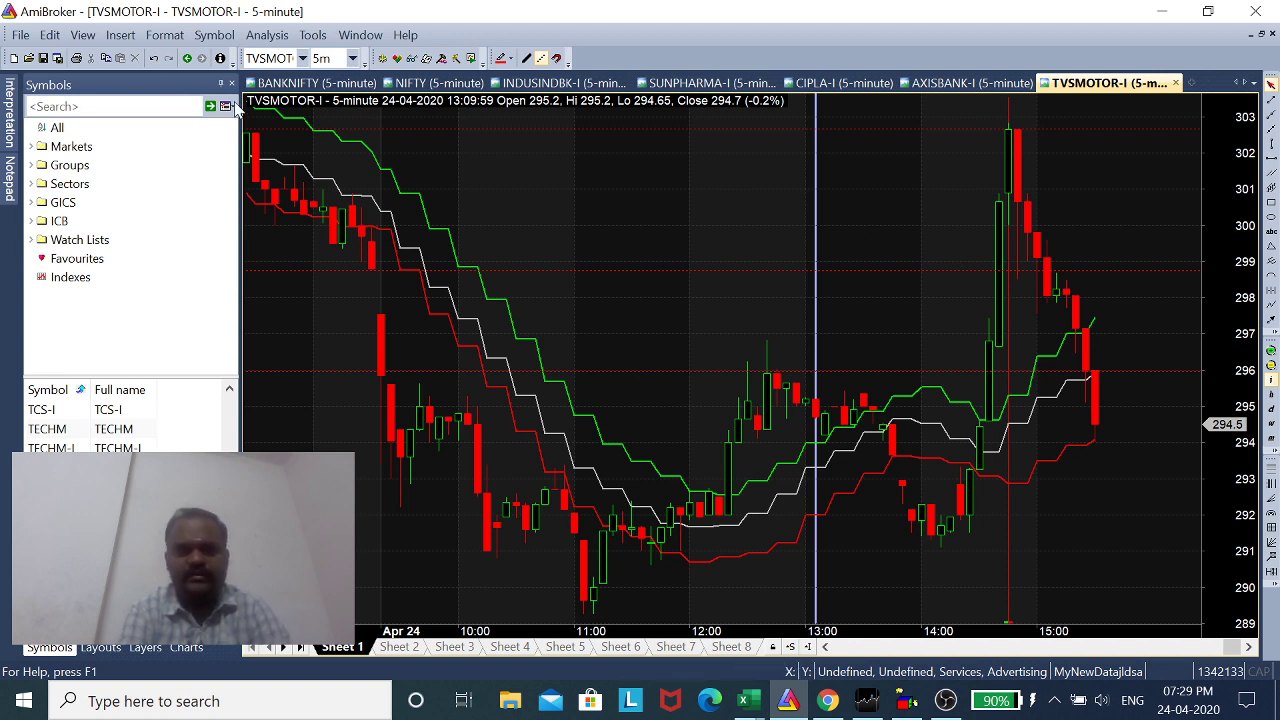
- Switch to the Axis Bank workbook in Excel, check the live chat in Chrome, and return to the workbook
left_click(743, 700)
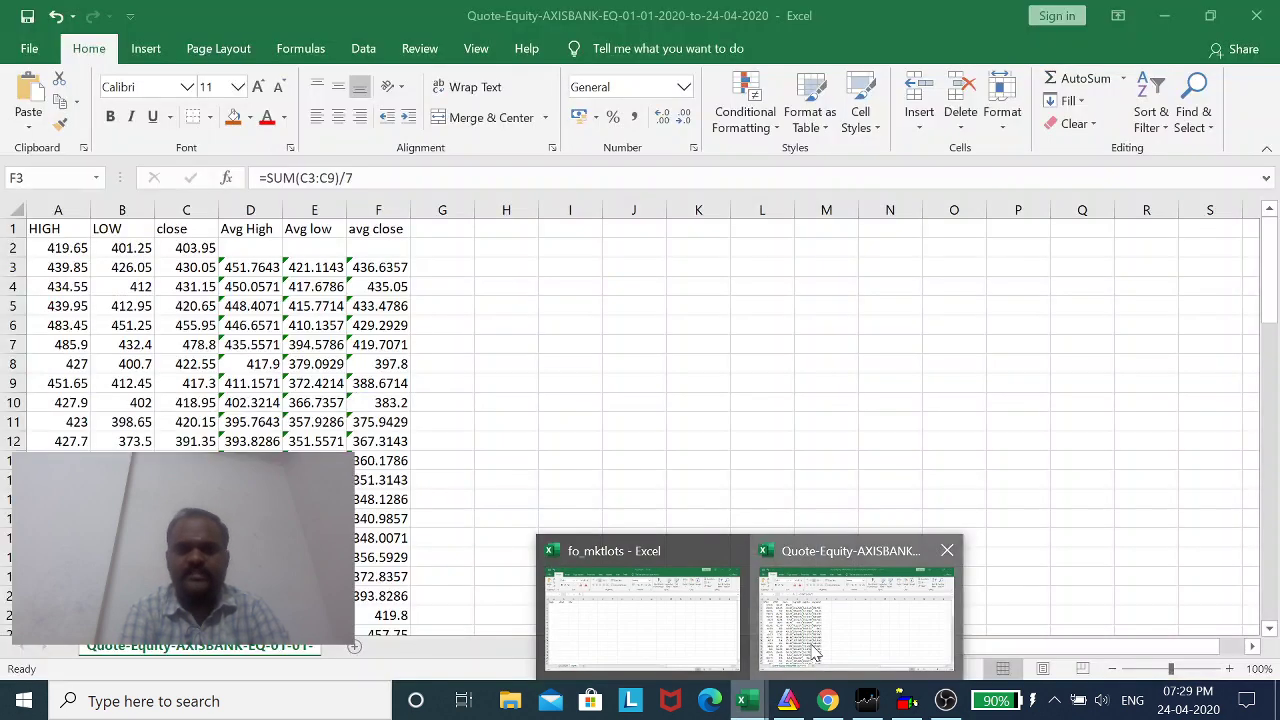
left_click(814, 652)
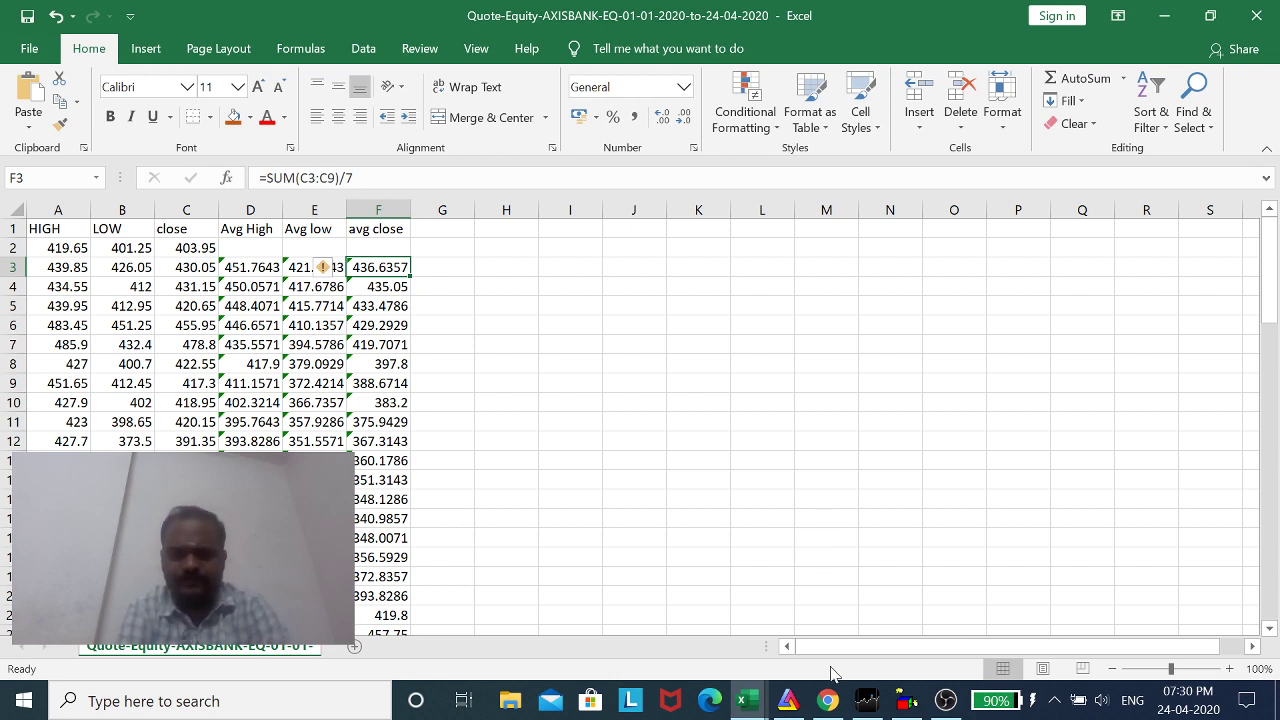
left_click(829, 705)
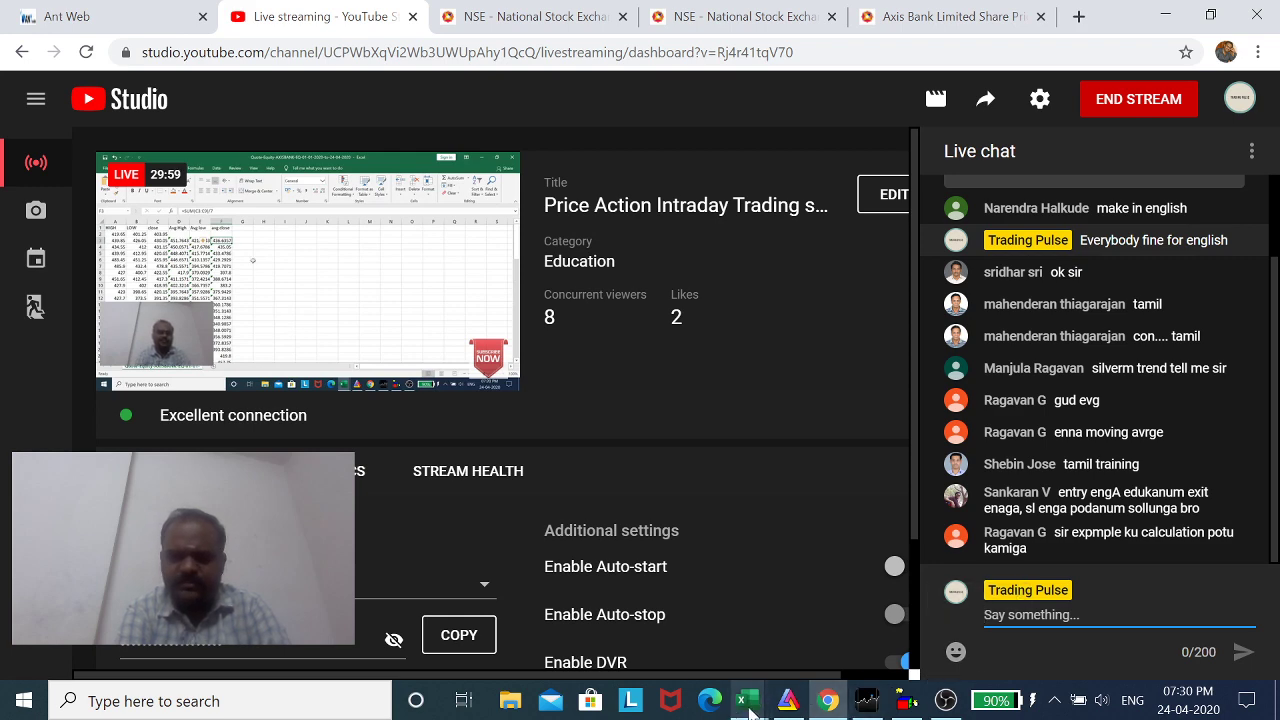
mouse_move(745, 700)
left_click(787, 650)
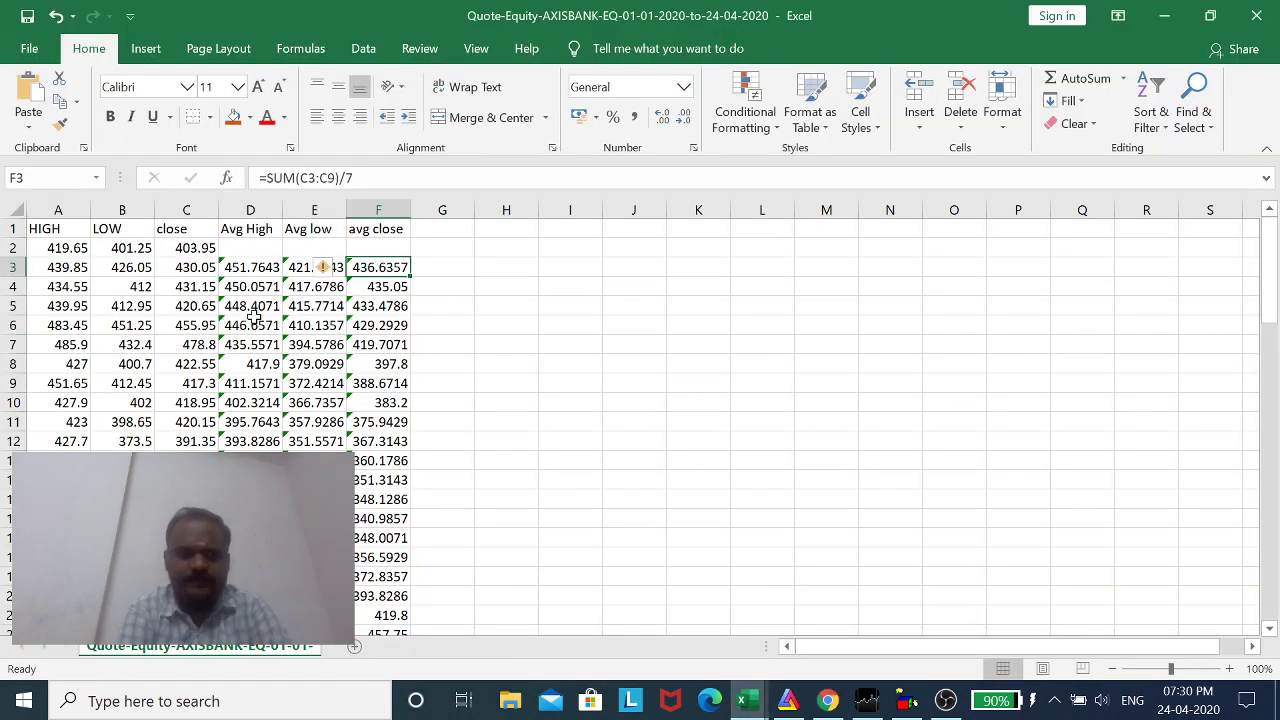
- Review the row 3 formulas for average high, average low and average close
left_click(255, 270)
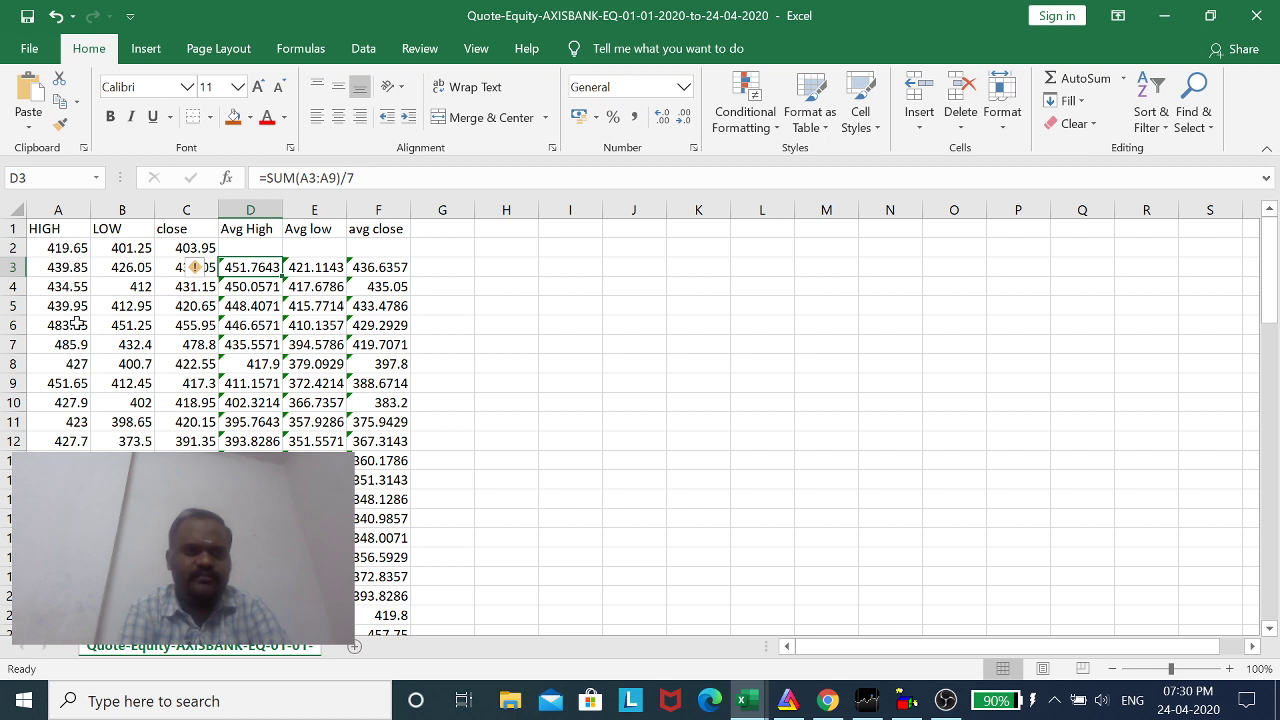
left_click(244, 285)
left_click(326, 268)
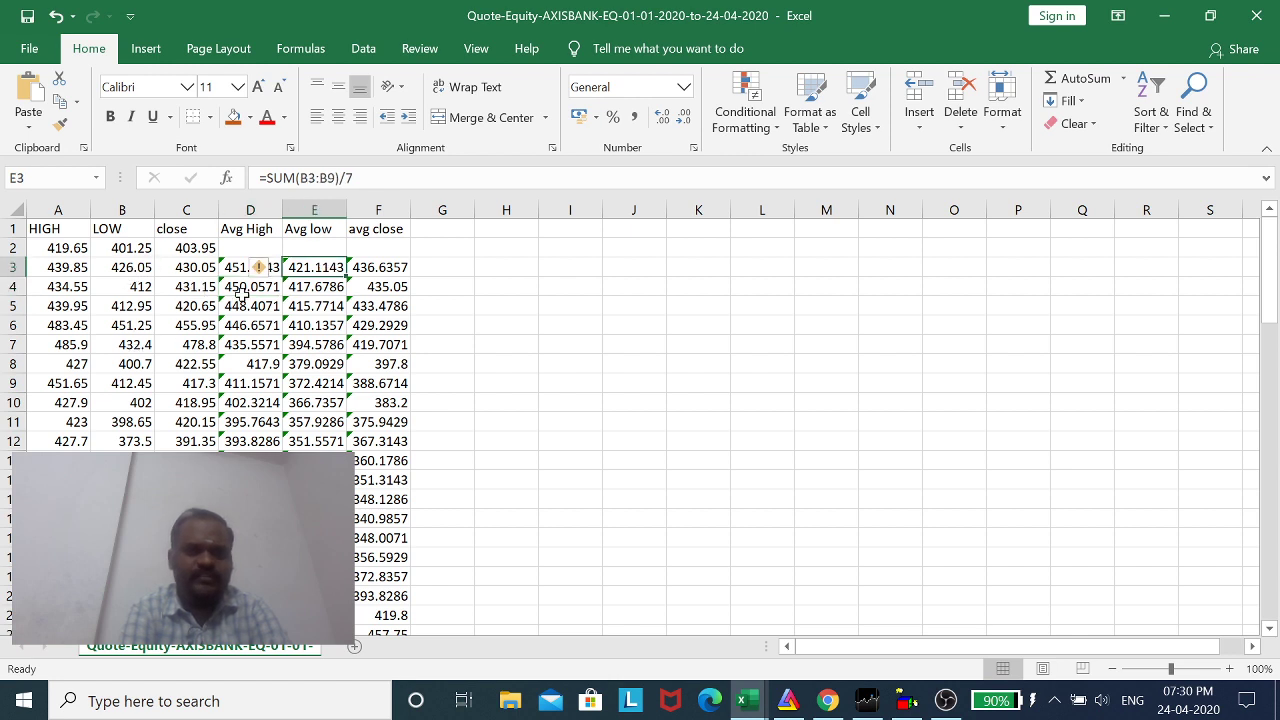
left_click(381, 270)
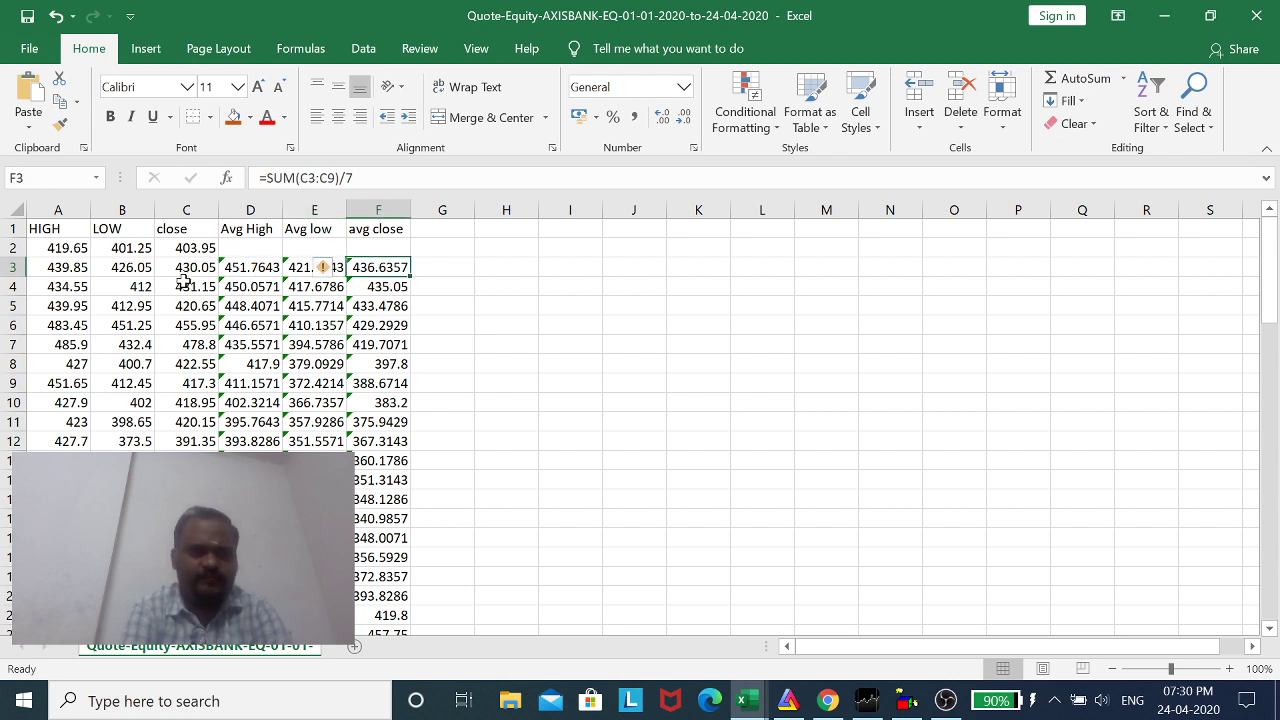
- Enter =SUM(A3:A9)/7 in cell H3 to average seven high prices, and reselect the cell
left_click(523, 267)
type("=sum")
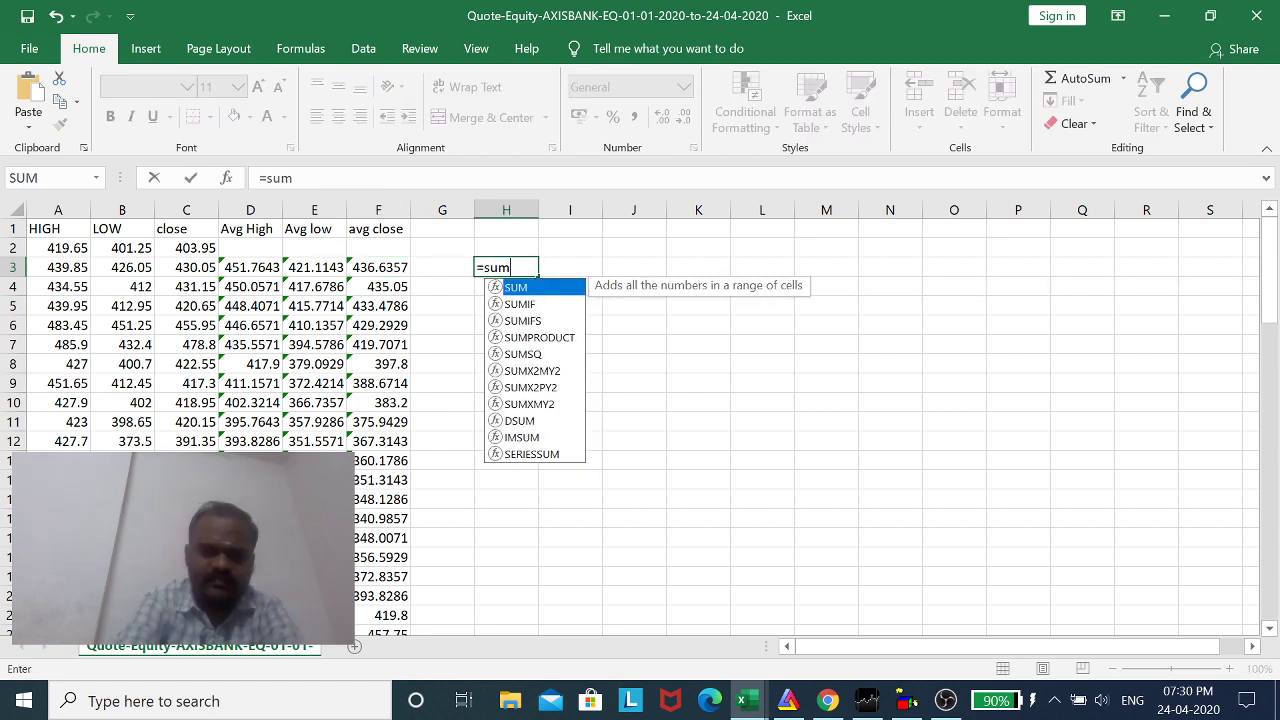
type("(")
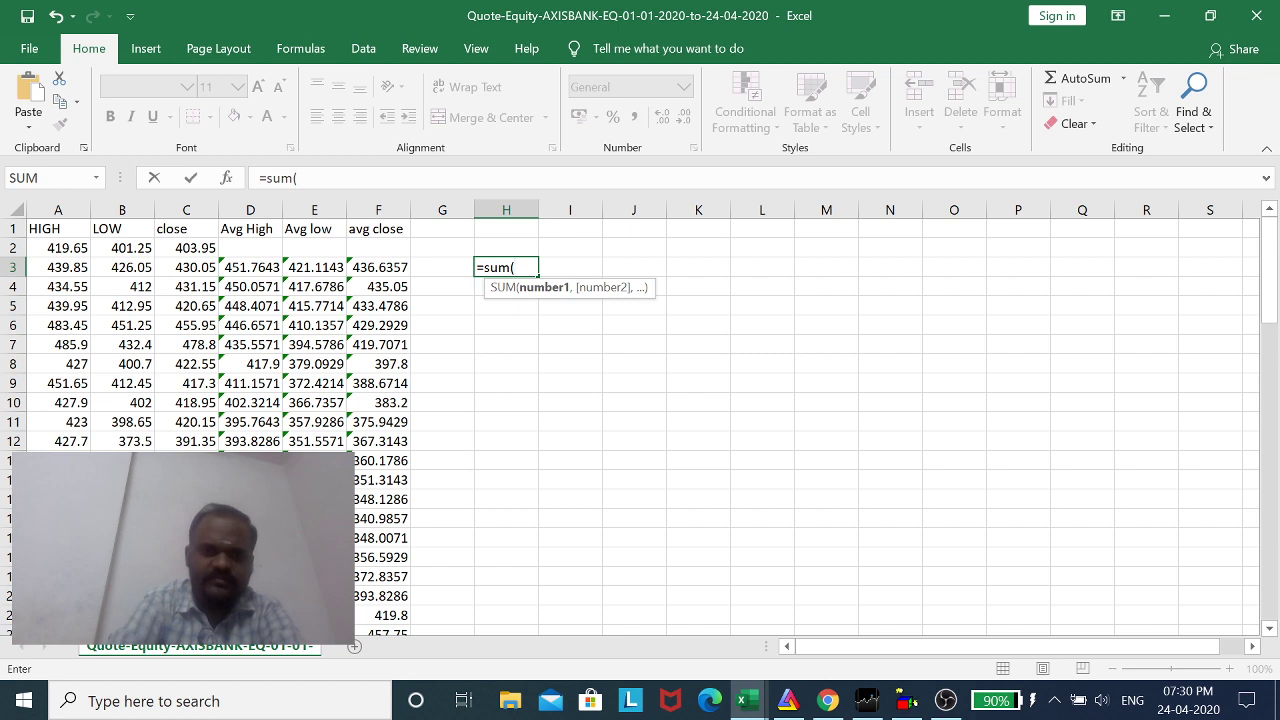
left_click(78, 267)
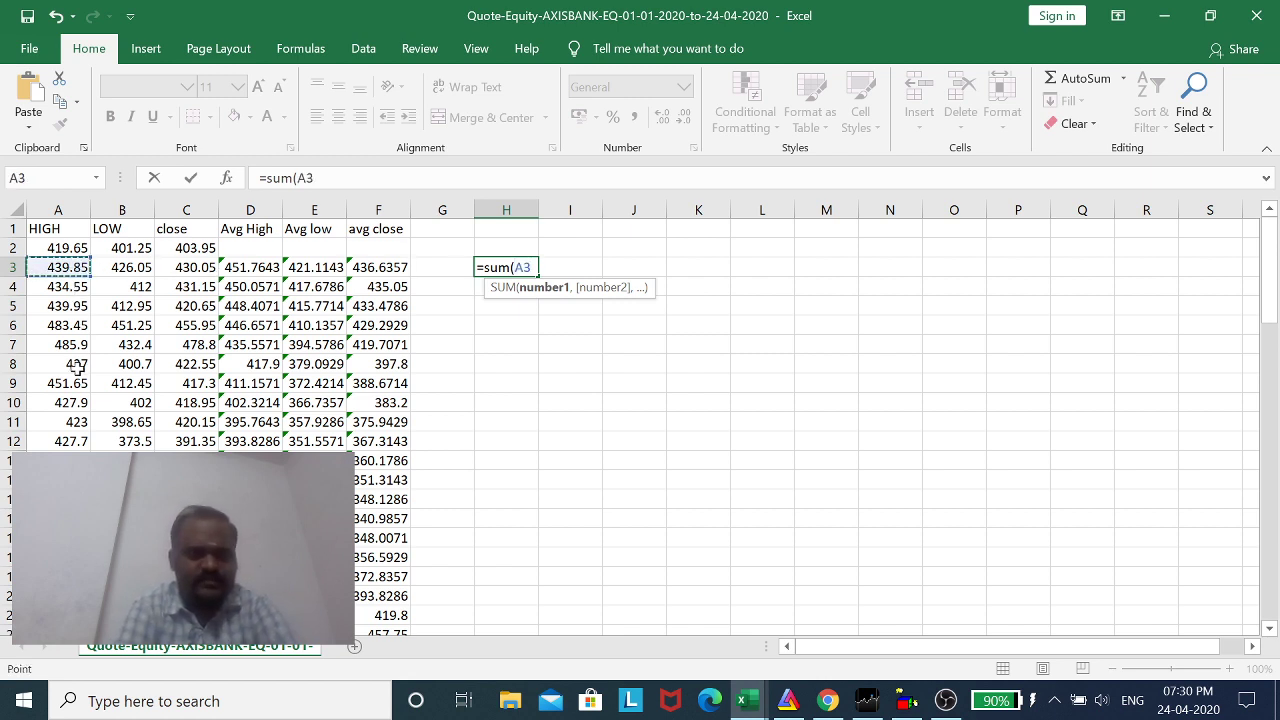
left_click_drag(78, 267, 79, 387)
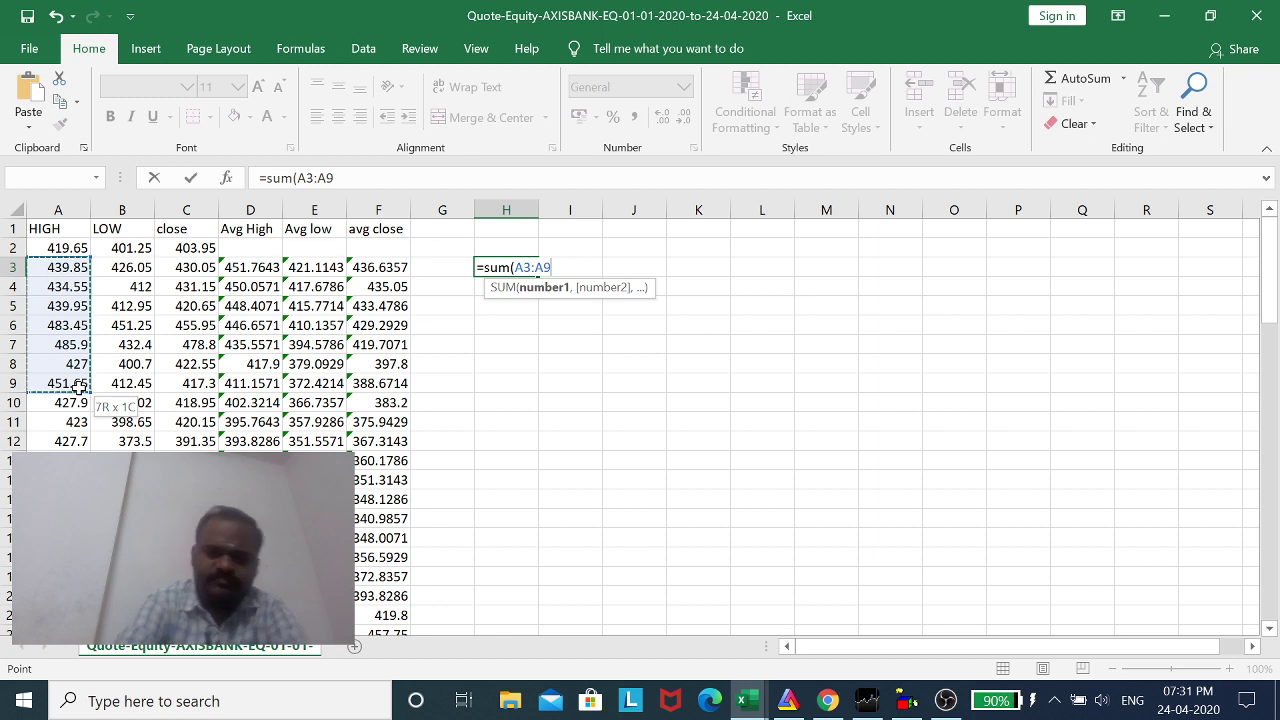
type(")")
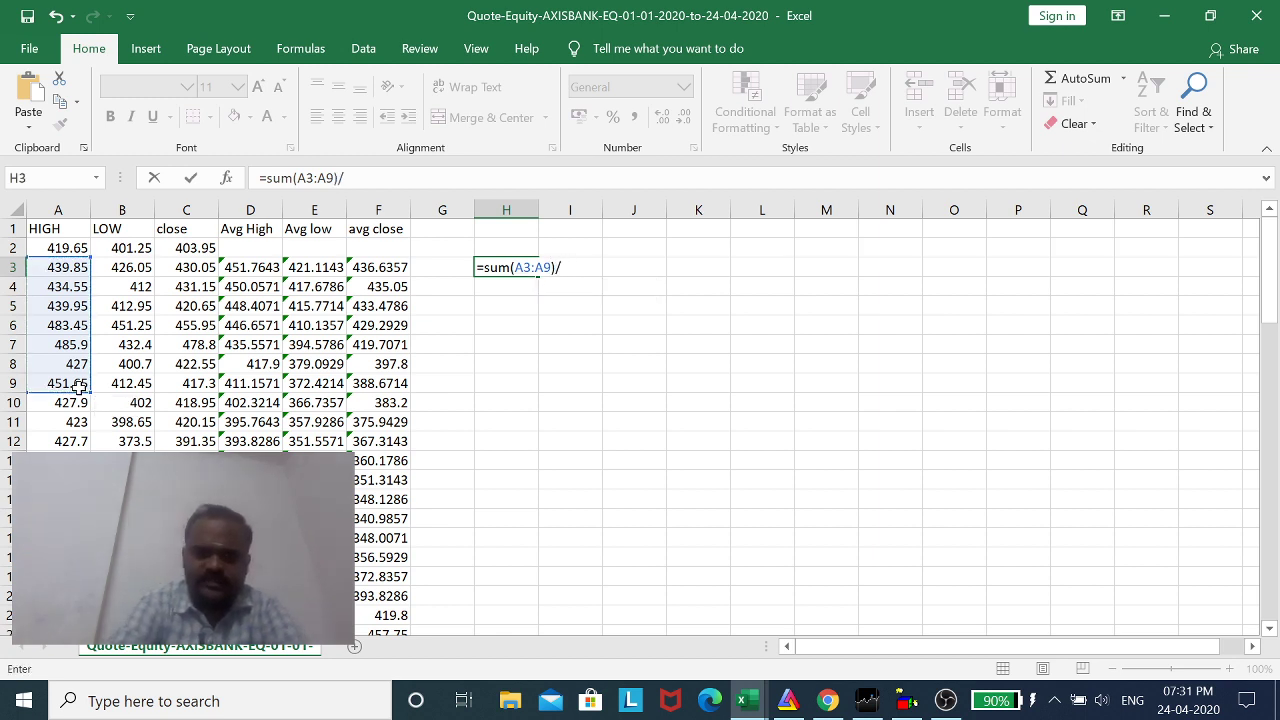
type("/7")
key("Return")
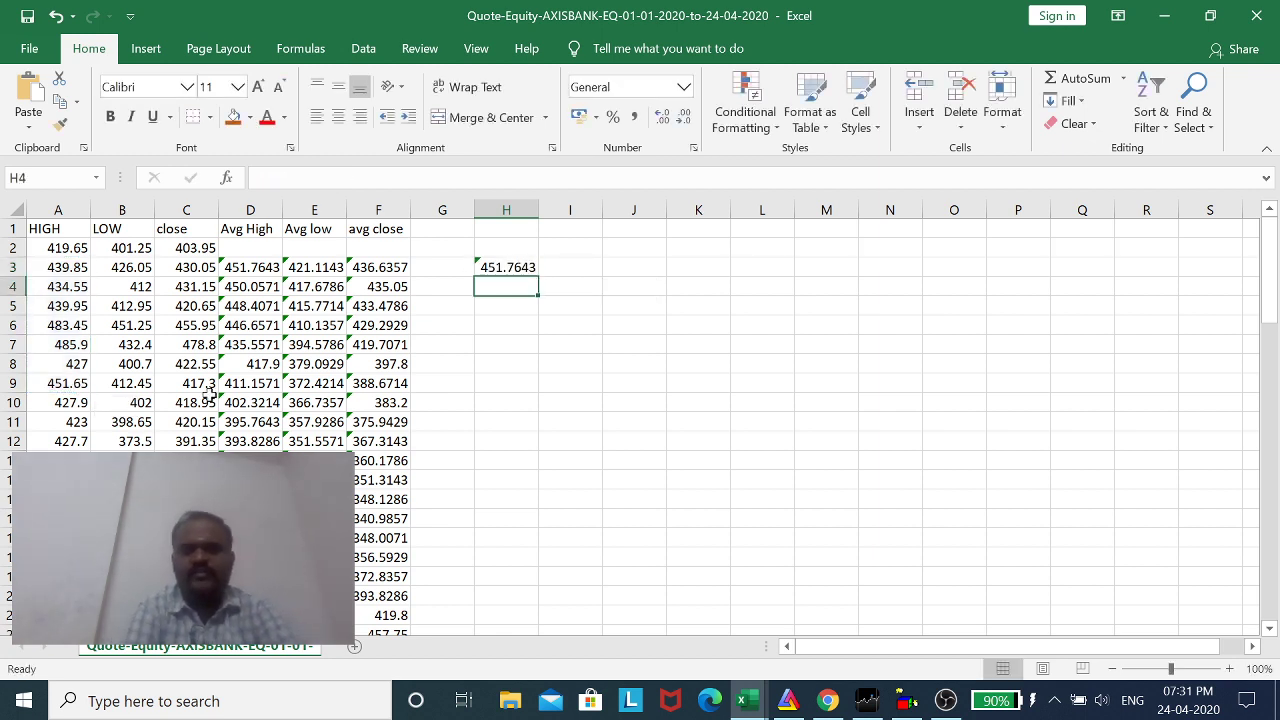
left_click(496, 267)
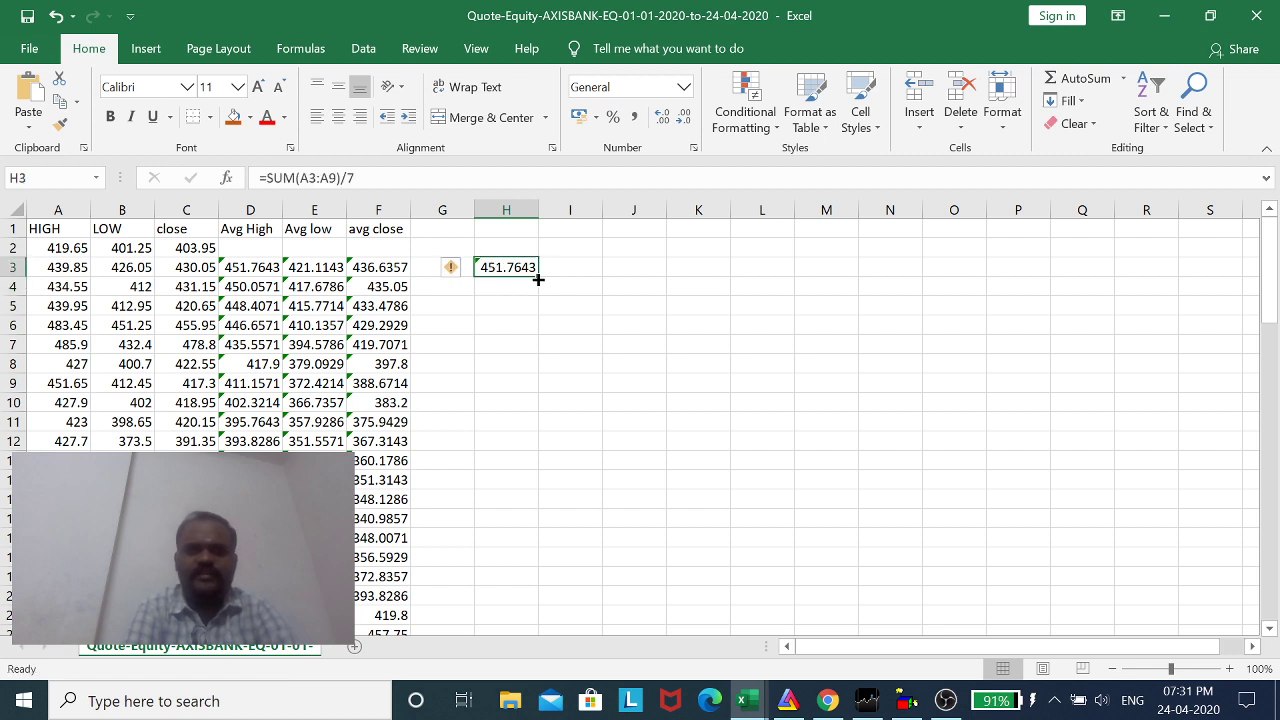
- Fill the seven-day high average formula from H3 down to H16
left_click(538, 274)
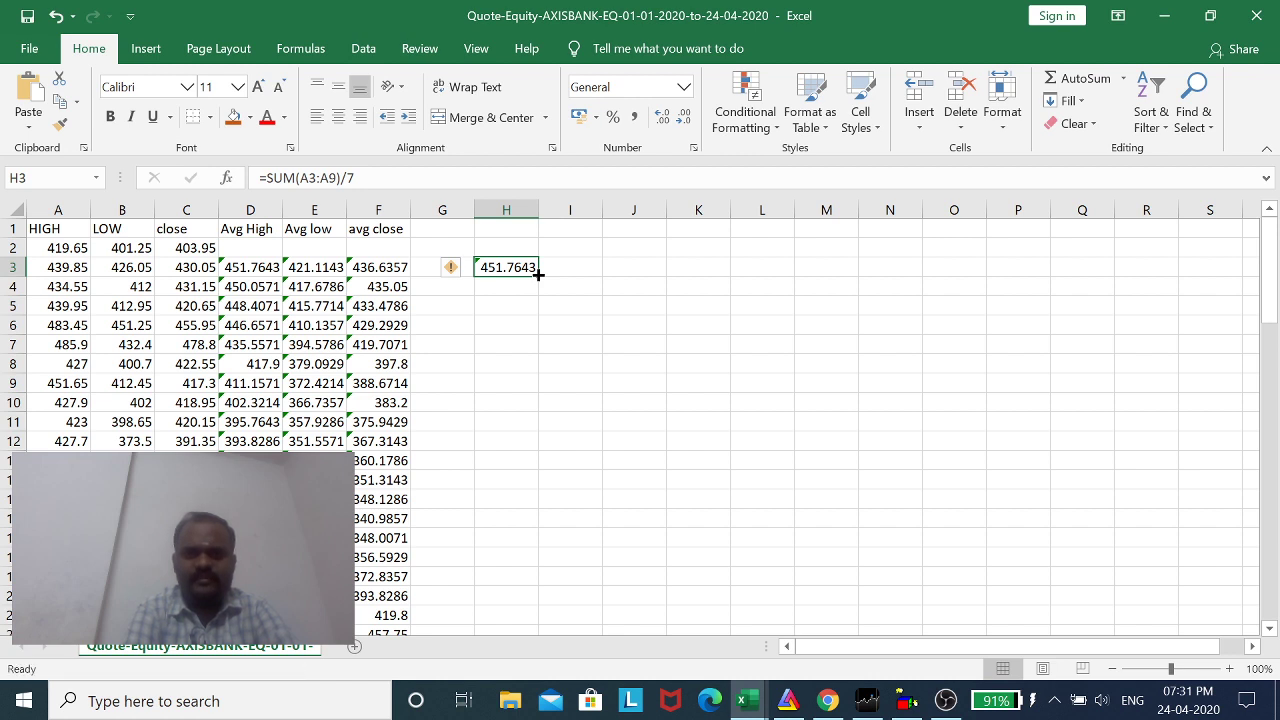
left_click_drag(538, 274, 542, 521)
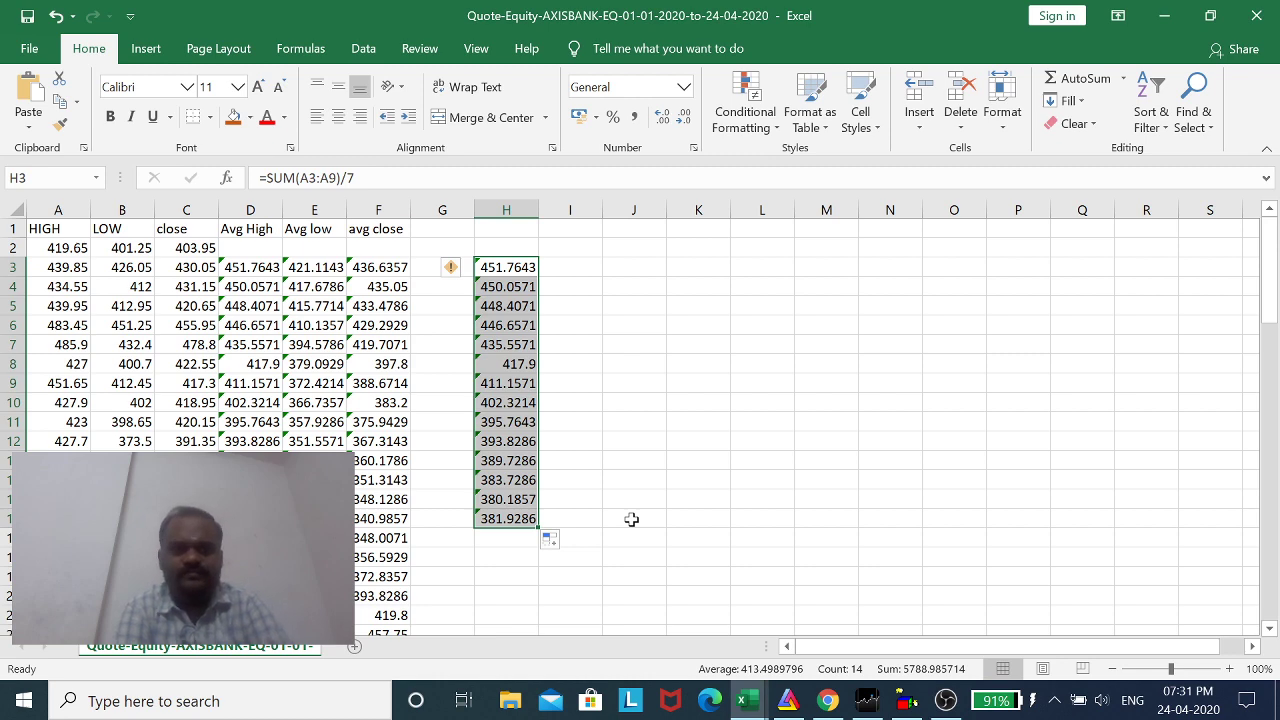
- Check the live chat and the NSE Axis Bank quote in Chrome, and return to the TVSMOTOR-I chart in AmiBroker
left_click(843, 706)
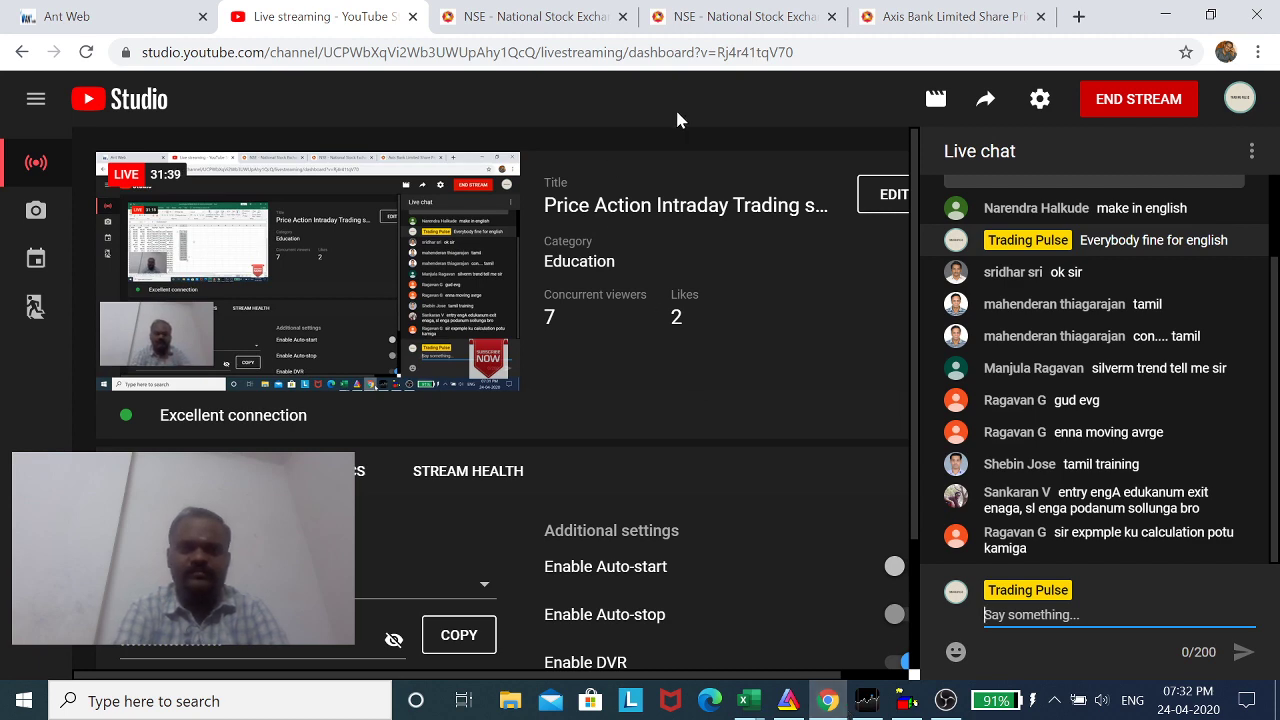
left_click(790, 702)
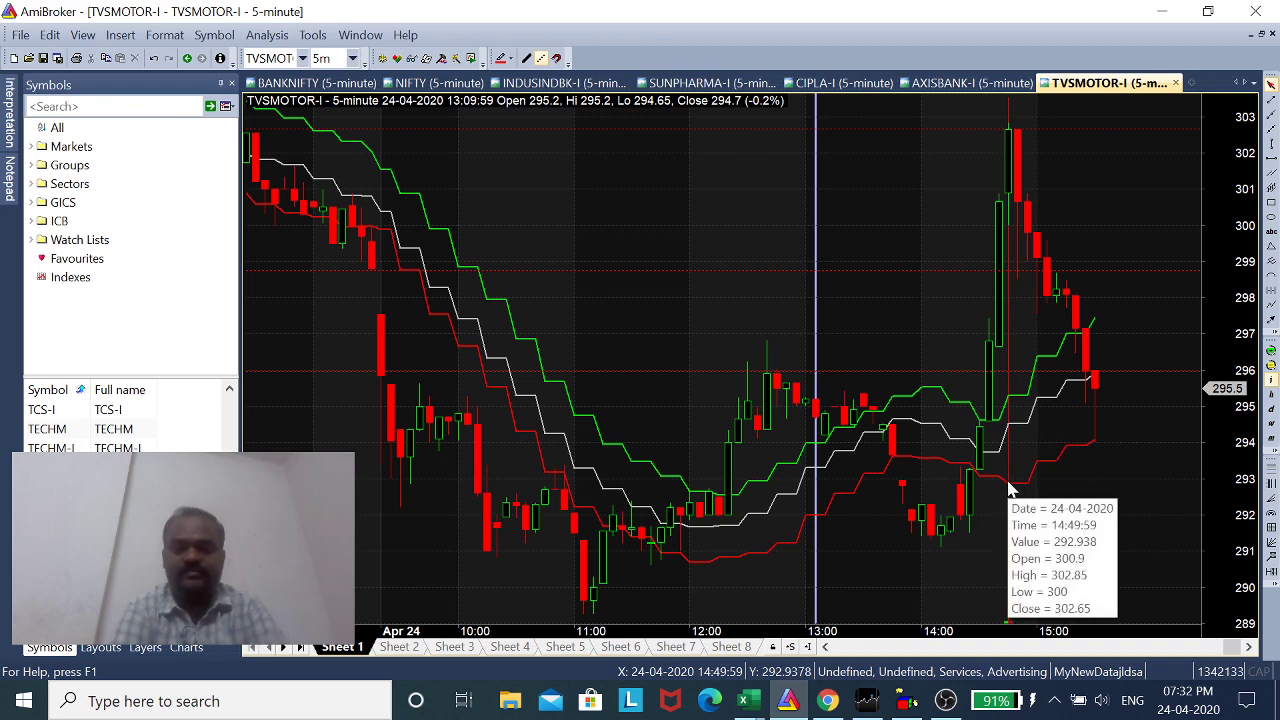
left_click(828, 702)
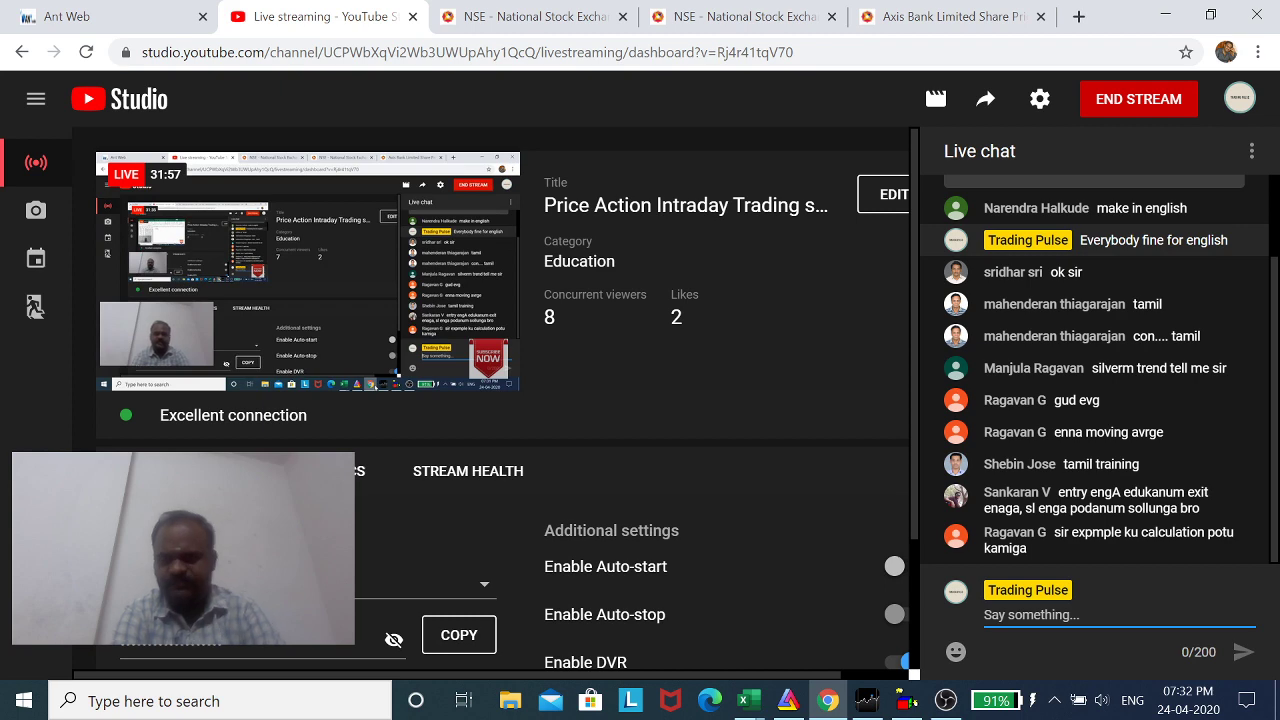
left_click(520, 14)
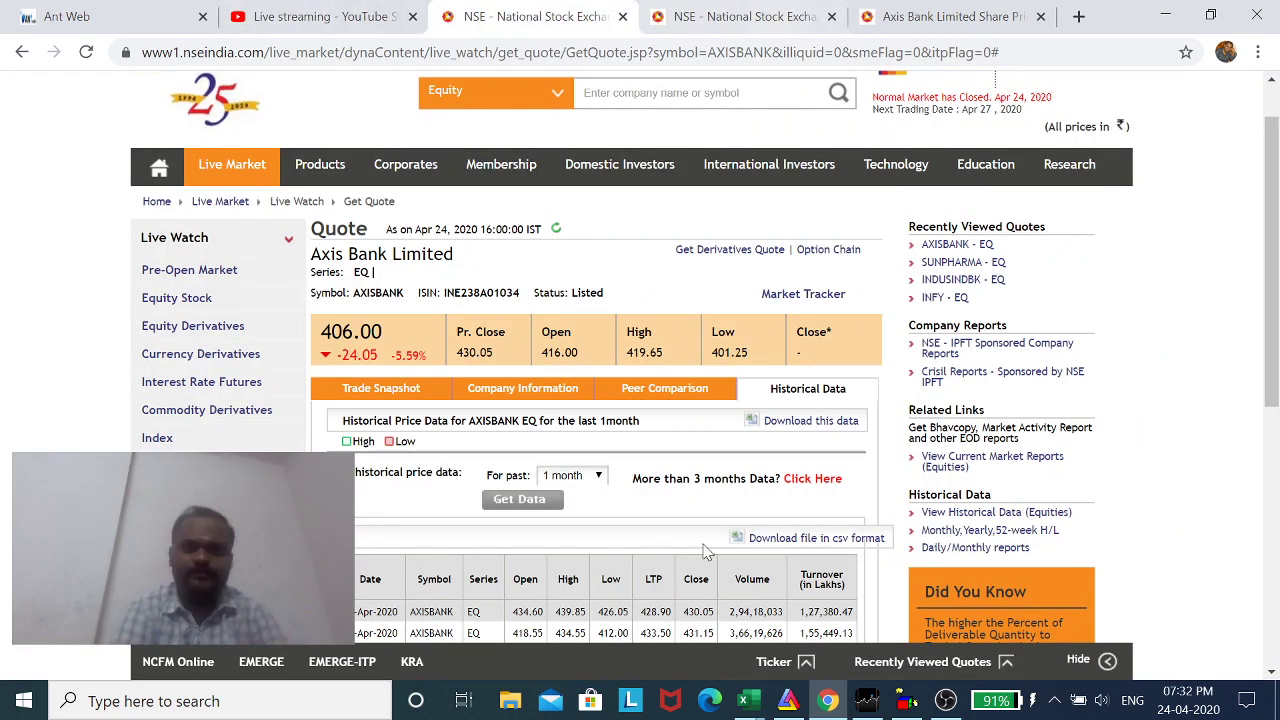
left_click(789, 708)
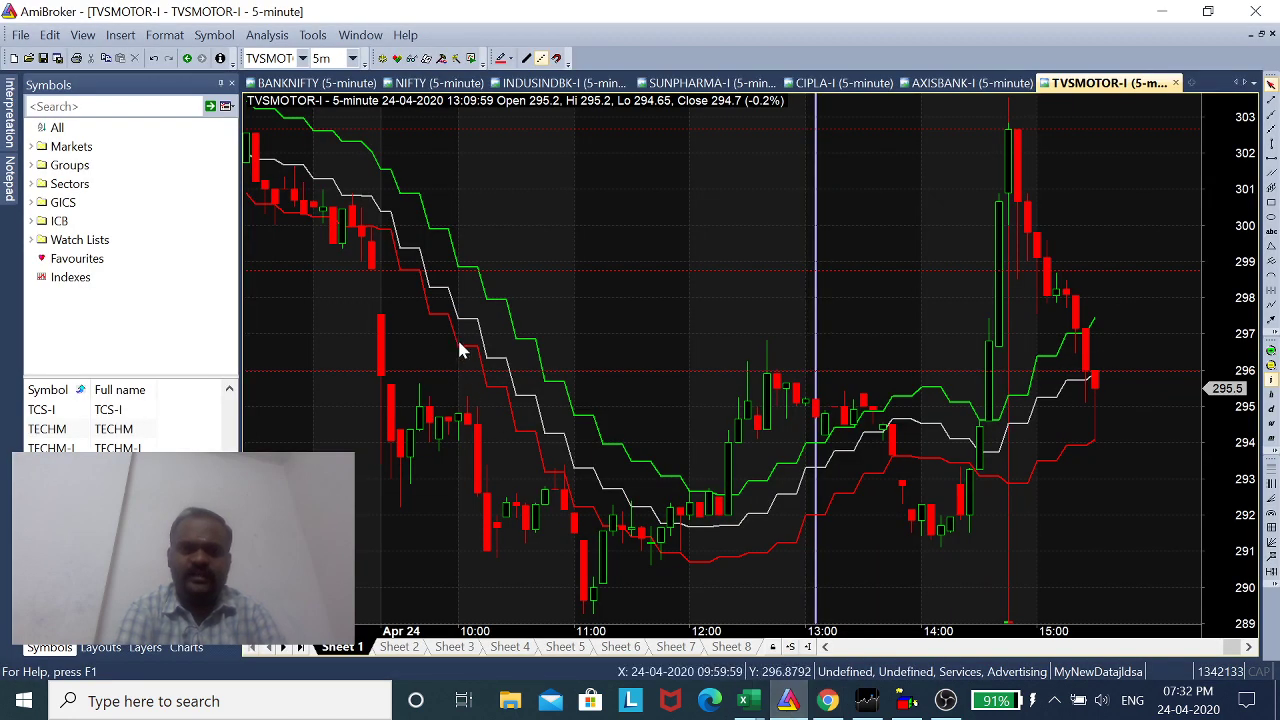
- Draw a Fibonacci retracement on TVSMOTOR-I from the swing low after 14:00 at about 291.13 to the afternoon peak at about 302.86
mouse_move(487, 384)
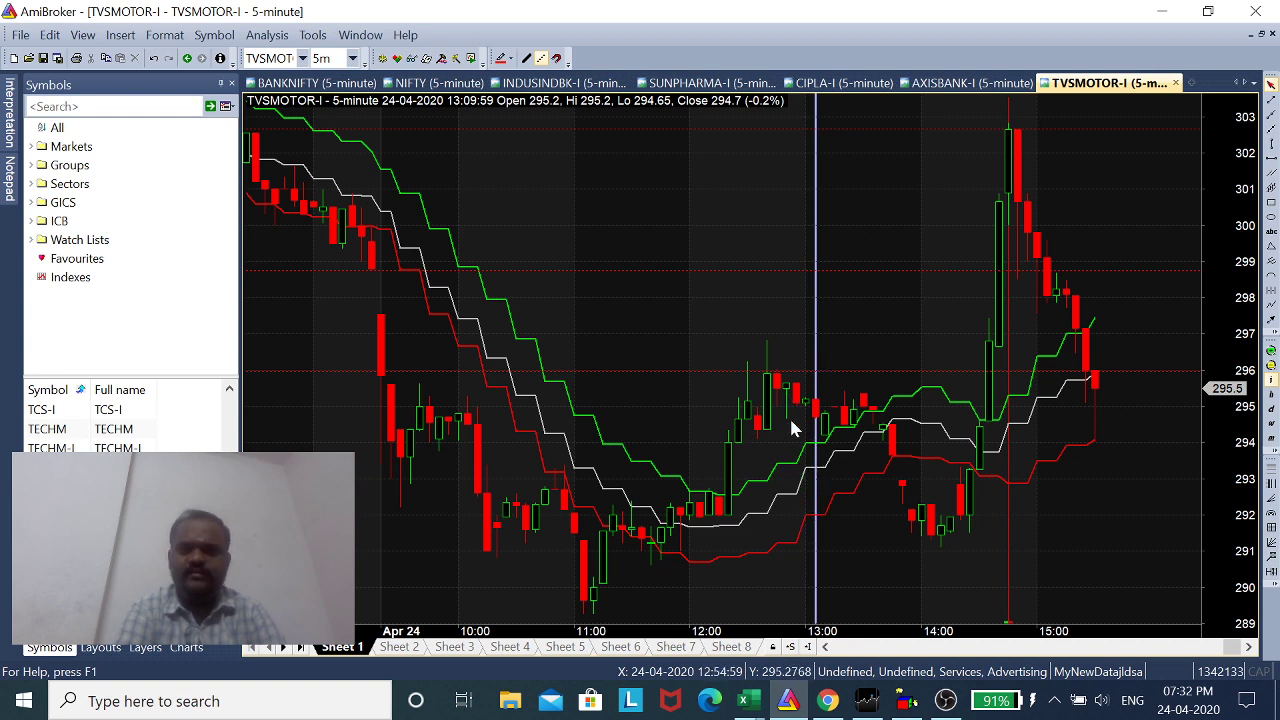
mouse_move(838, 516)
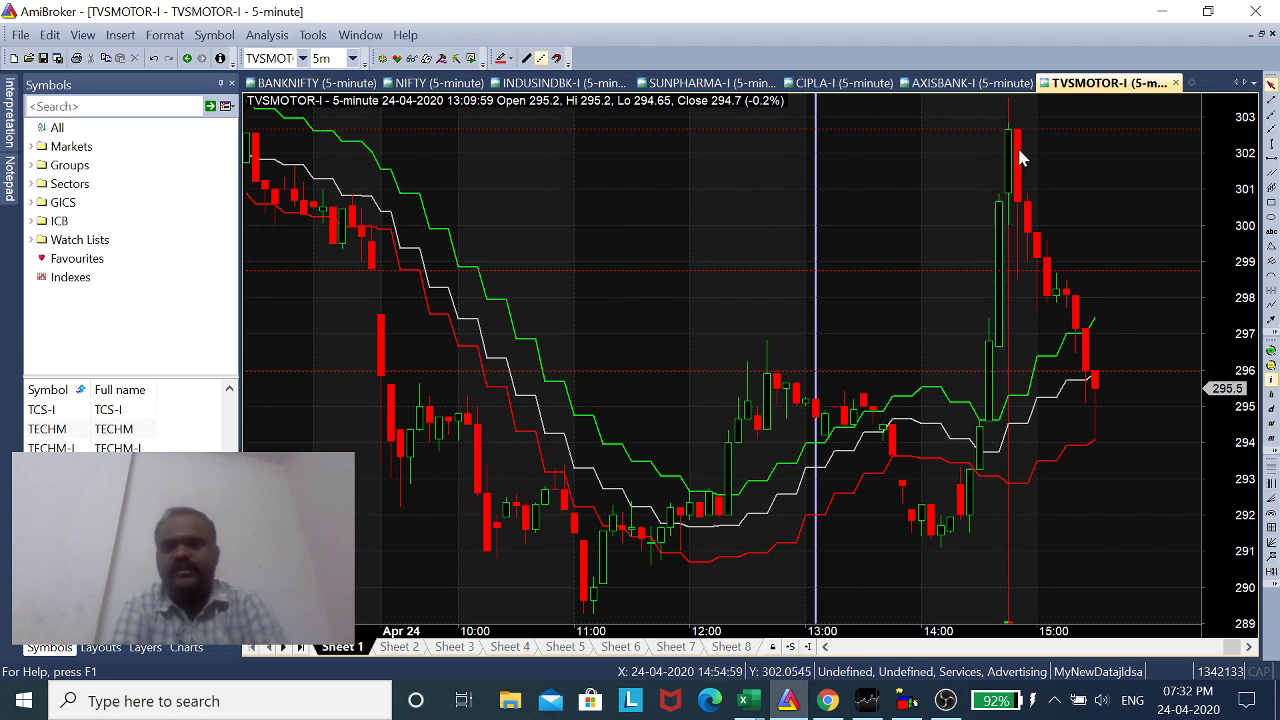
mouse_move(1017, 136)
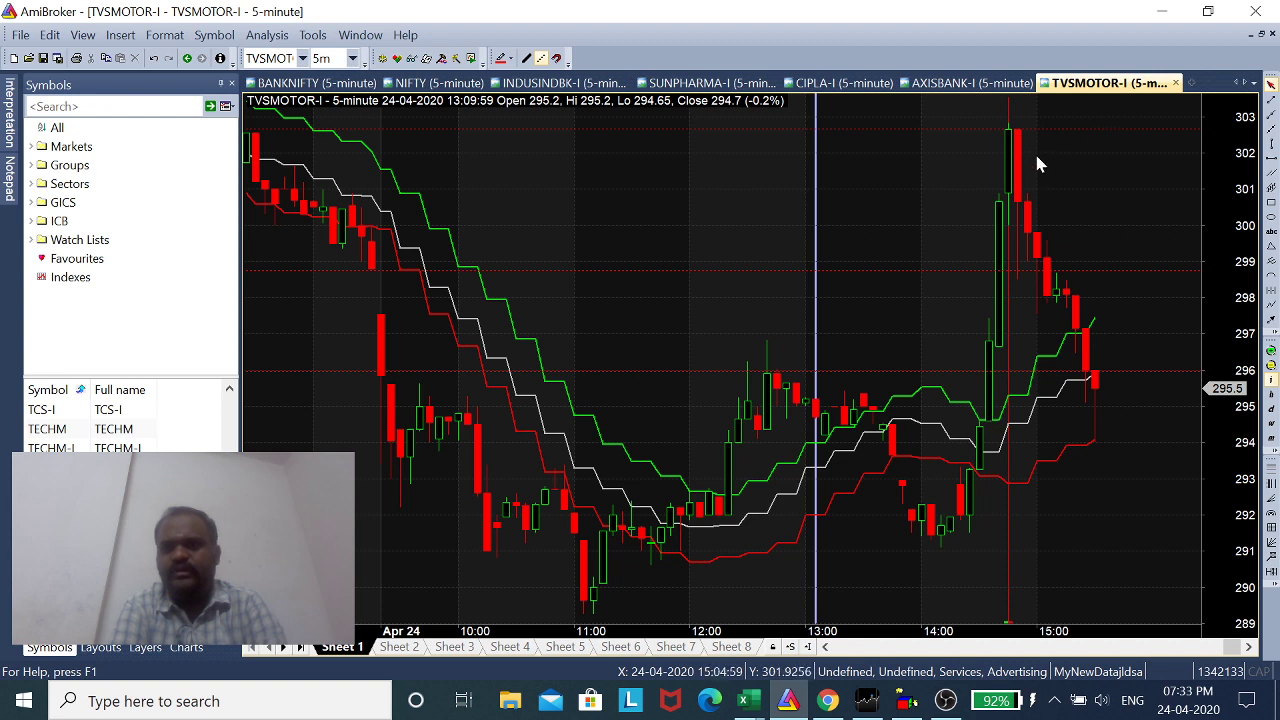
mouse_move(1008, 275)
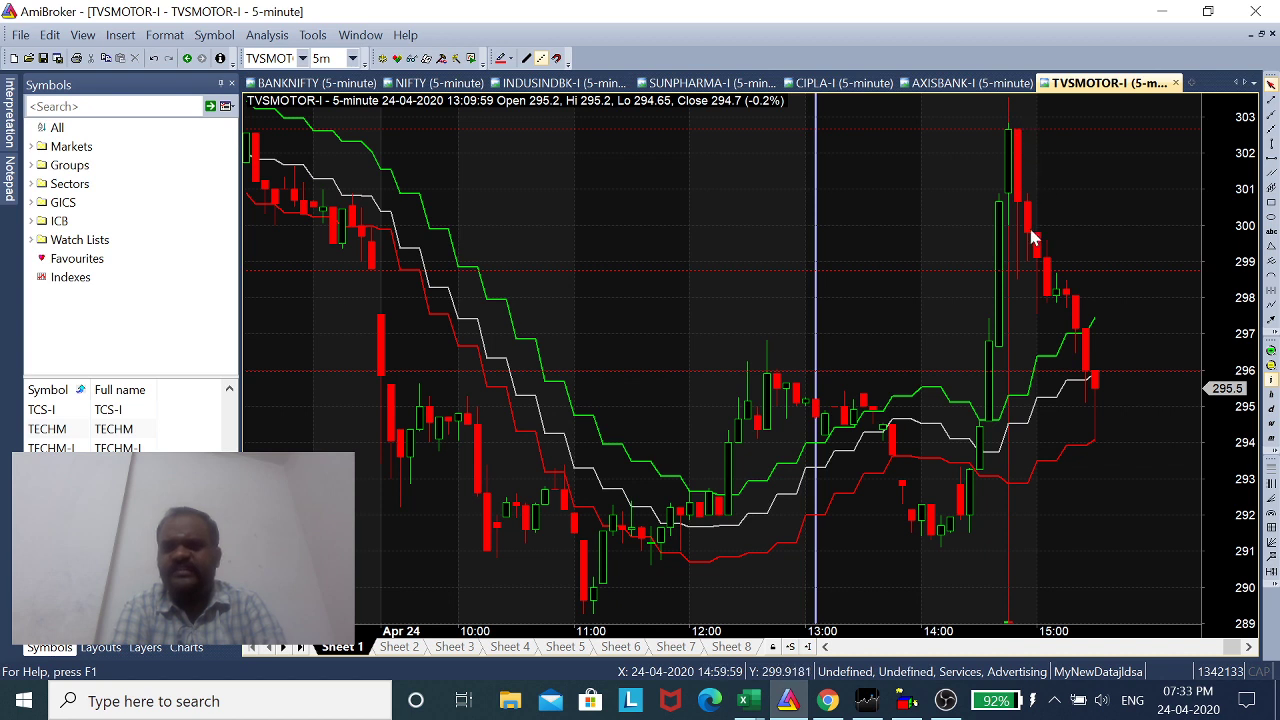
mouse_move(1052, 262)
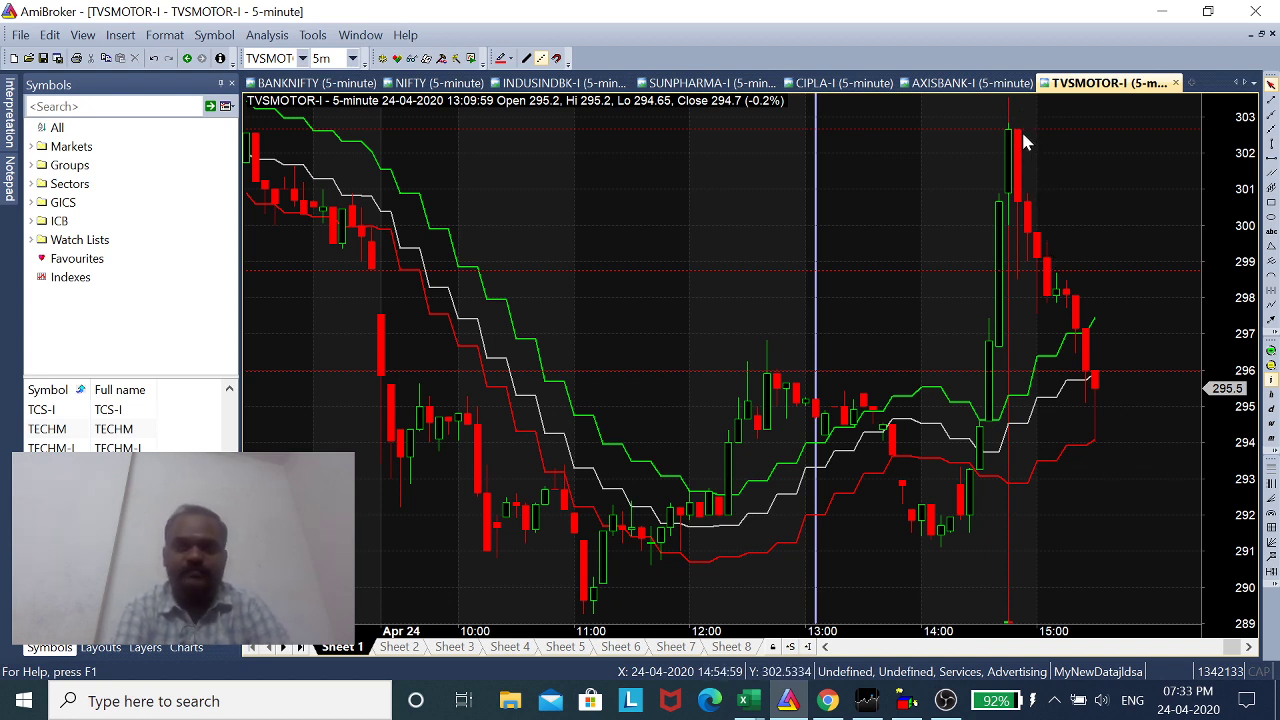
mouse_move(1057, 237)
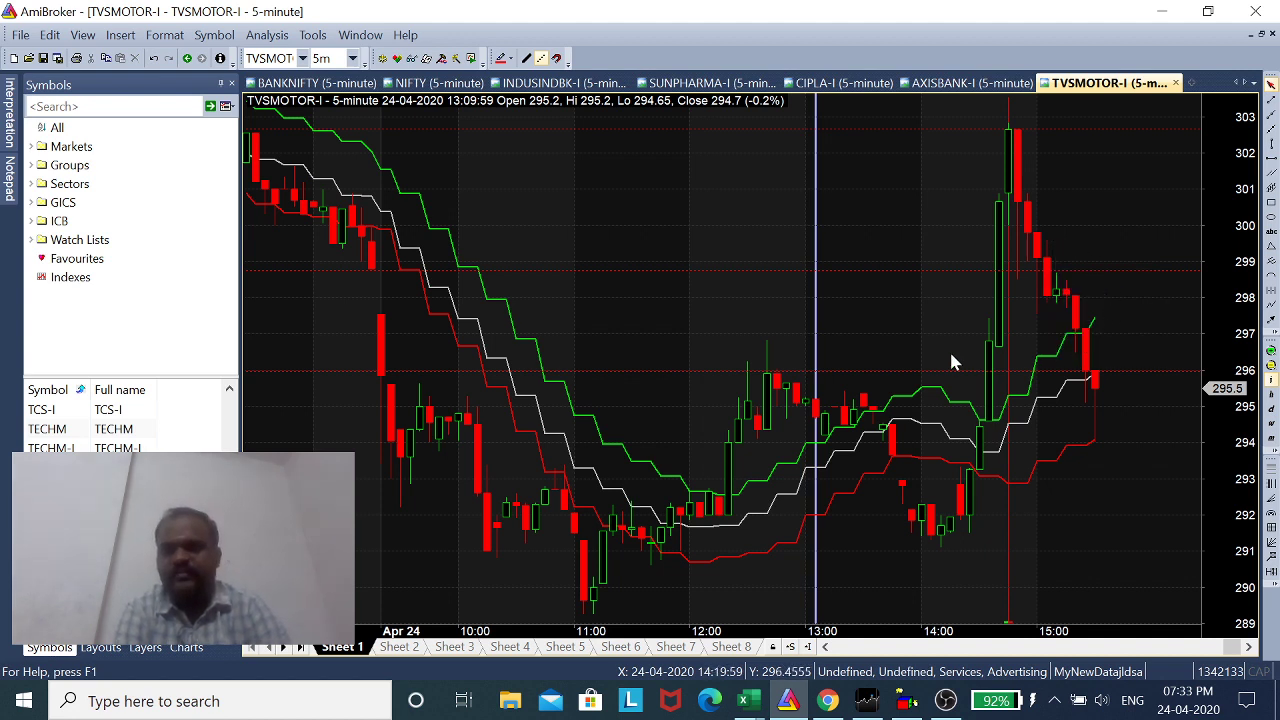
left_click(1271, 472)
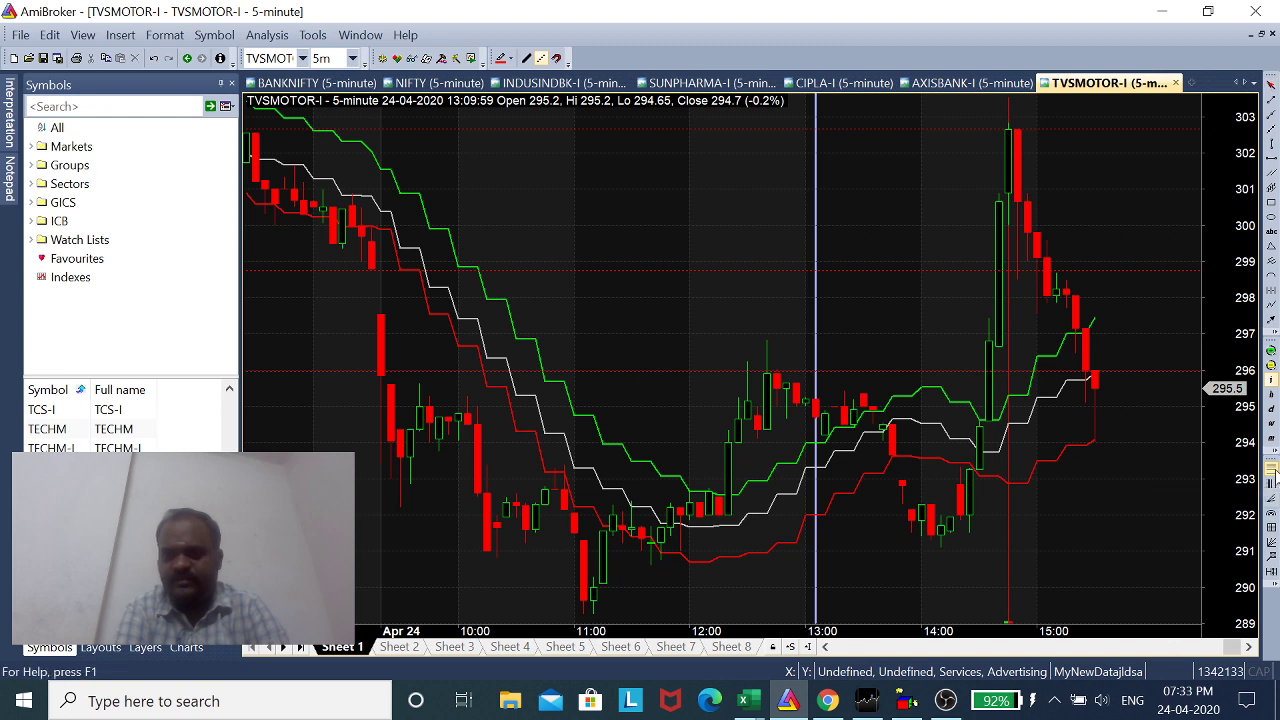
left_click(942, 545)
left_click_drag(942, 545, 1012, 121)
left_click(745, 188)
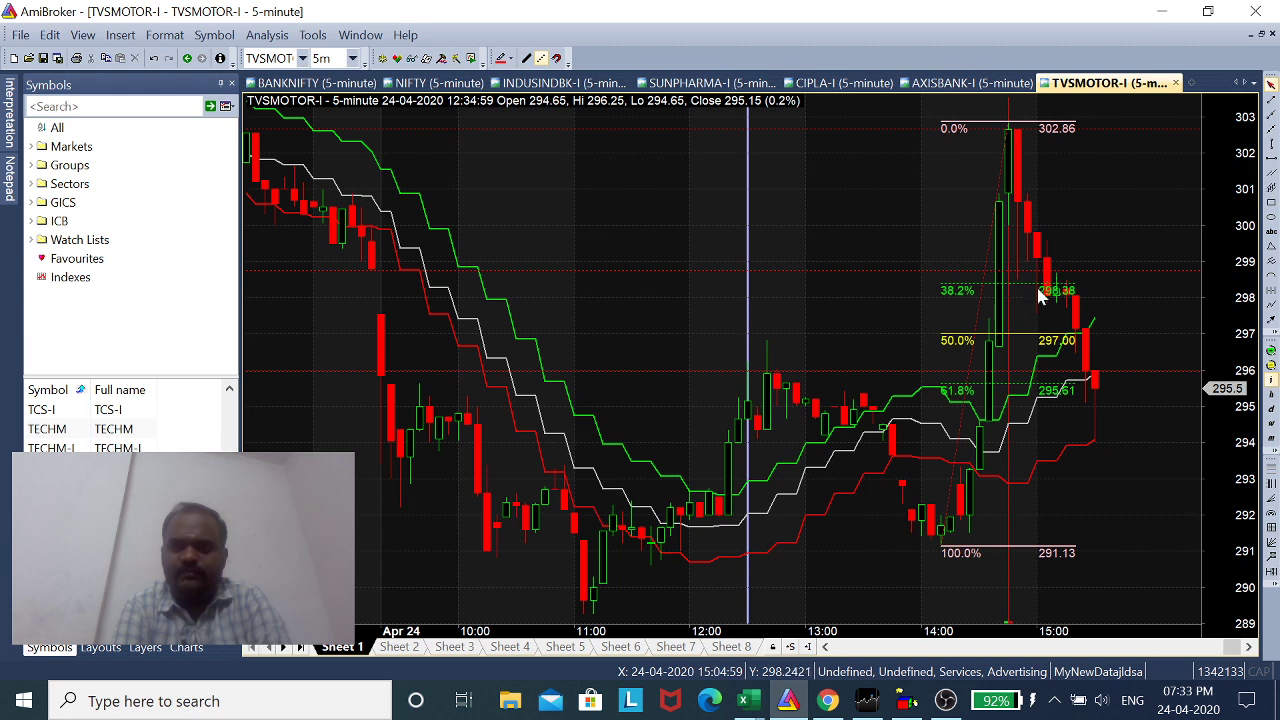
- Examine TVSMOTOR-I's pullback from the afternoon peak against the 38.2%, 50% and 61.8% retracement levels and the average bands
mouse_move(1065, 305)
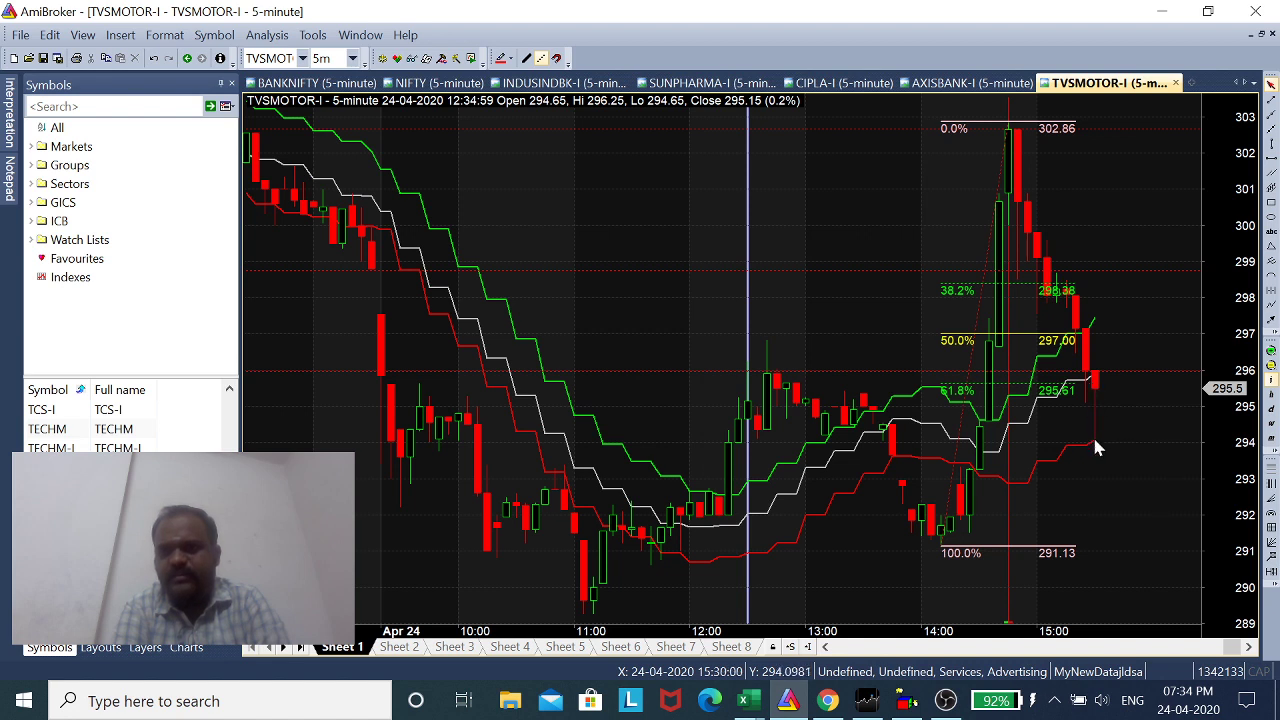
mouse_move(1096, 446)
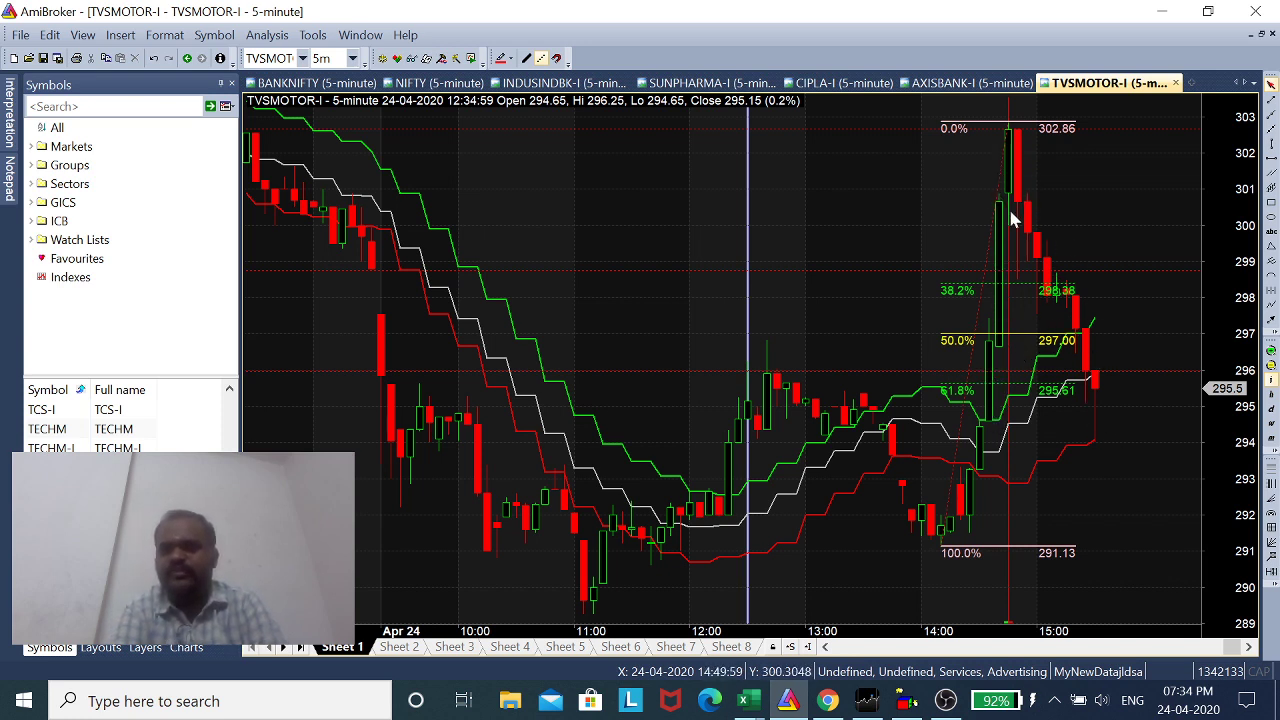
mouse_move(1170, 241)
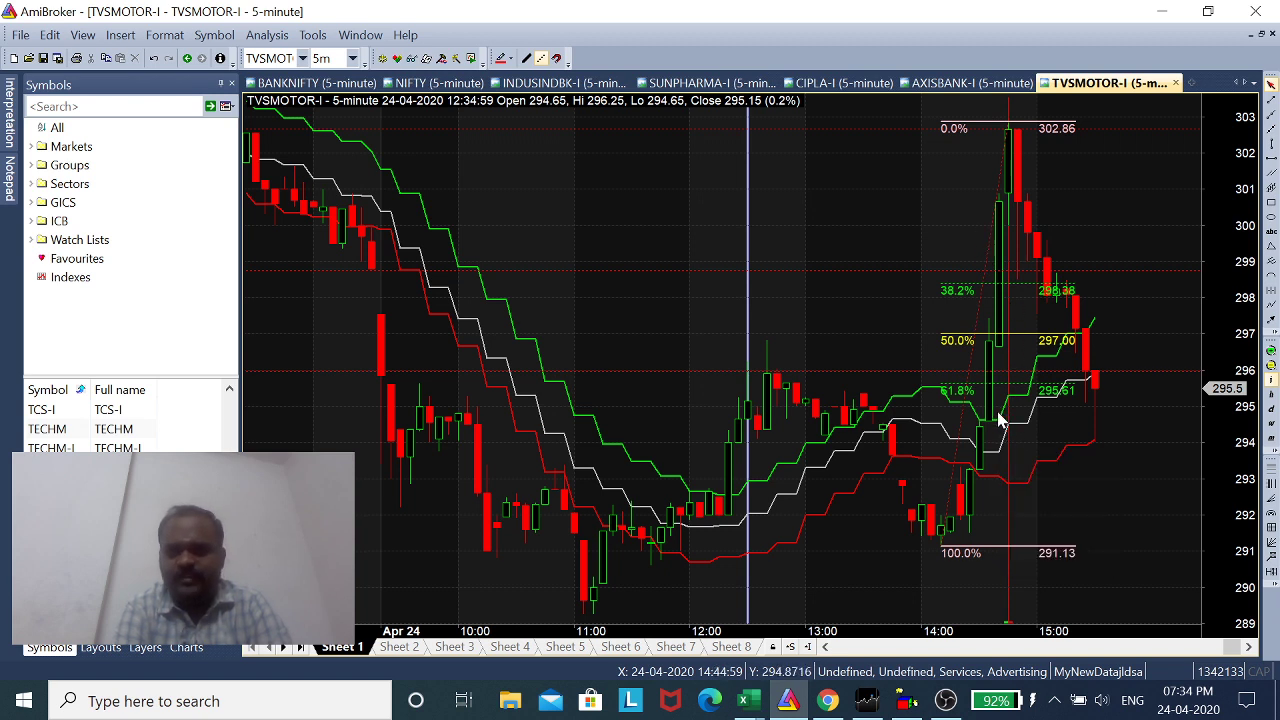
mouse_move(998, 420)
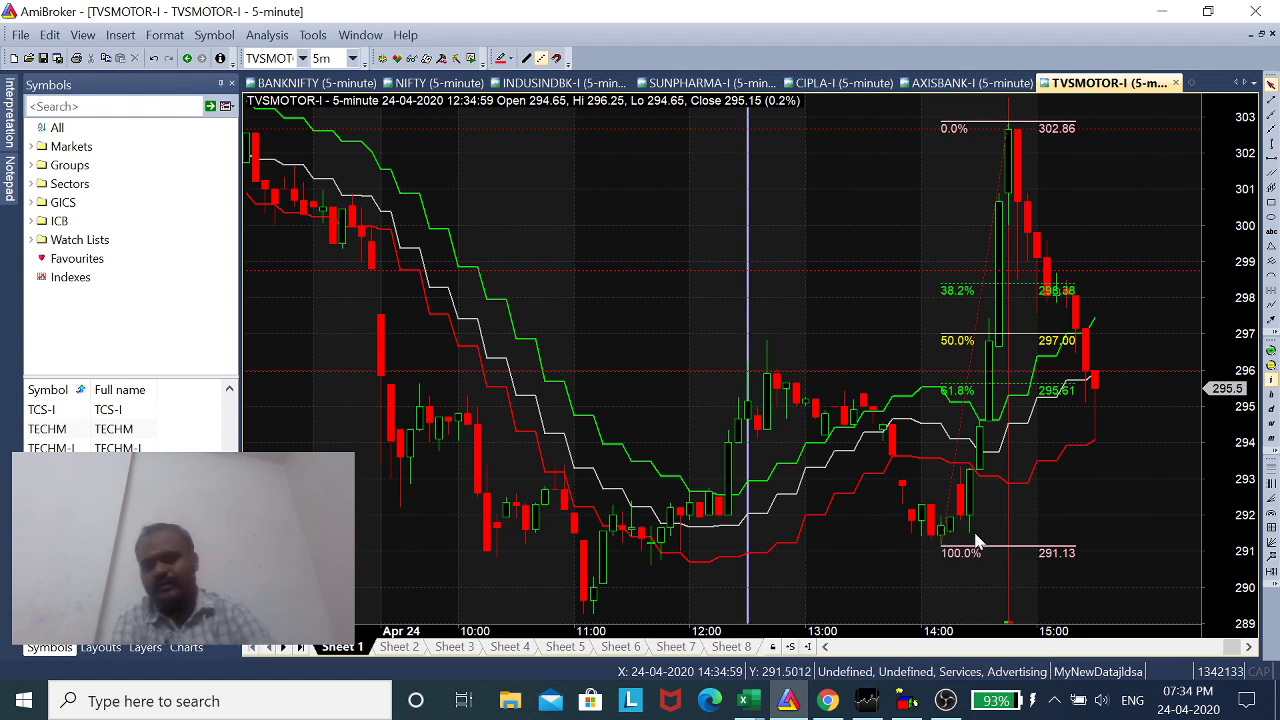
mouse_move(978, 538)
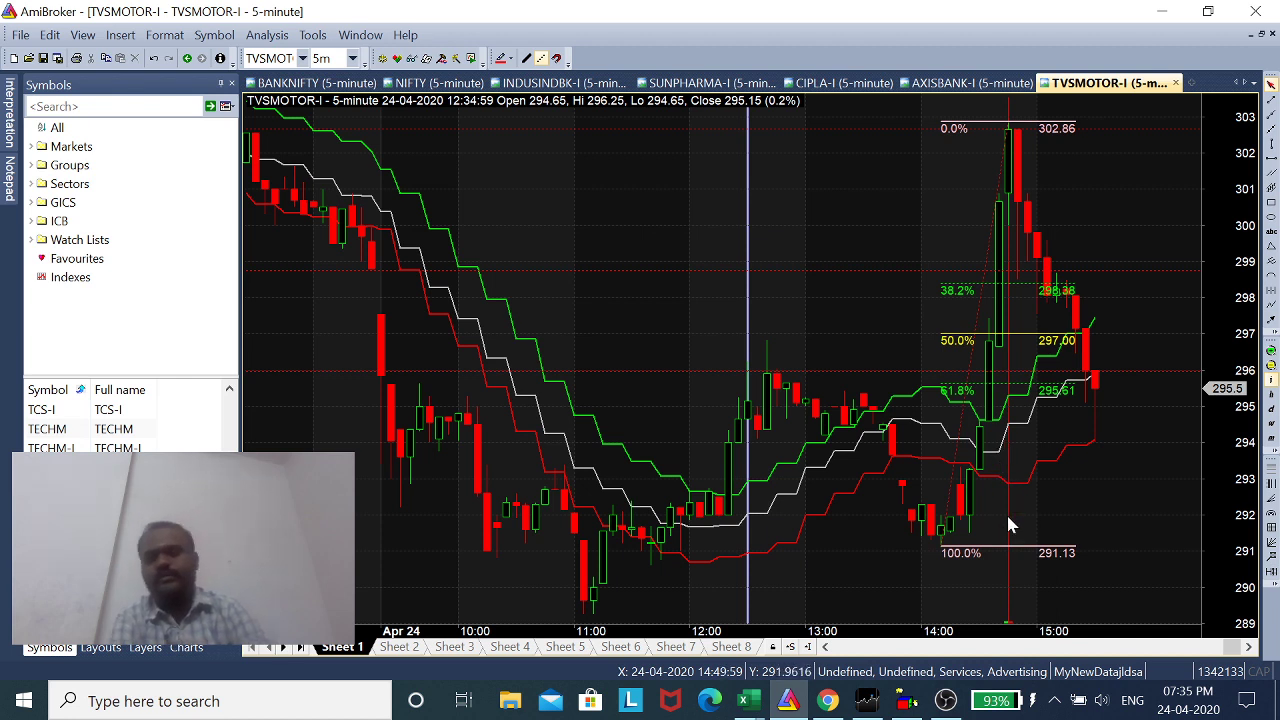
mouse_move(1027, 475)
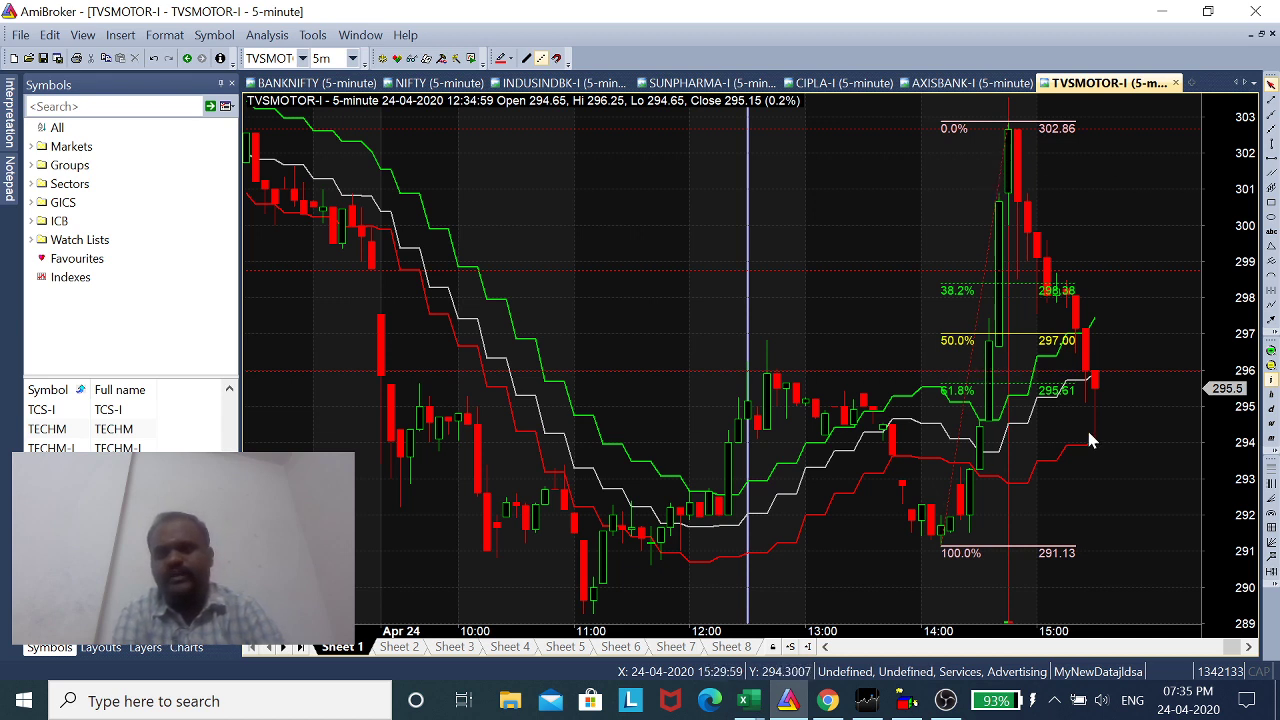
mouse_move(1092, 440)
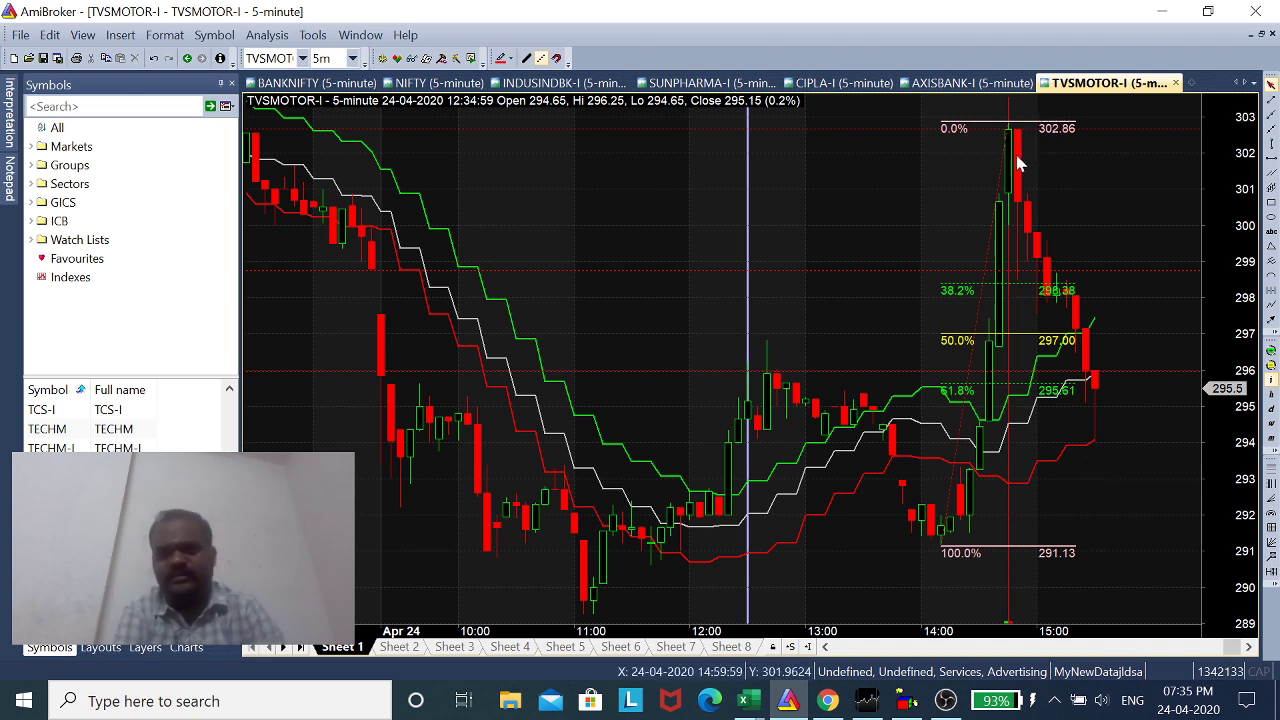
mouse_move(1017, 157)
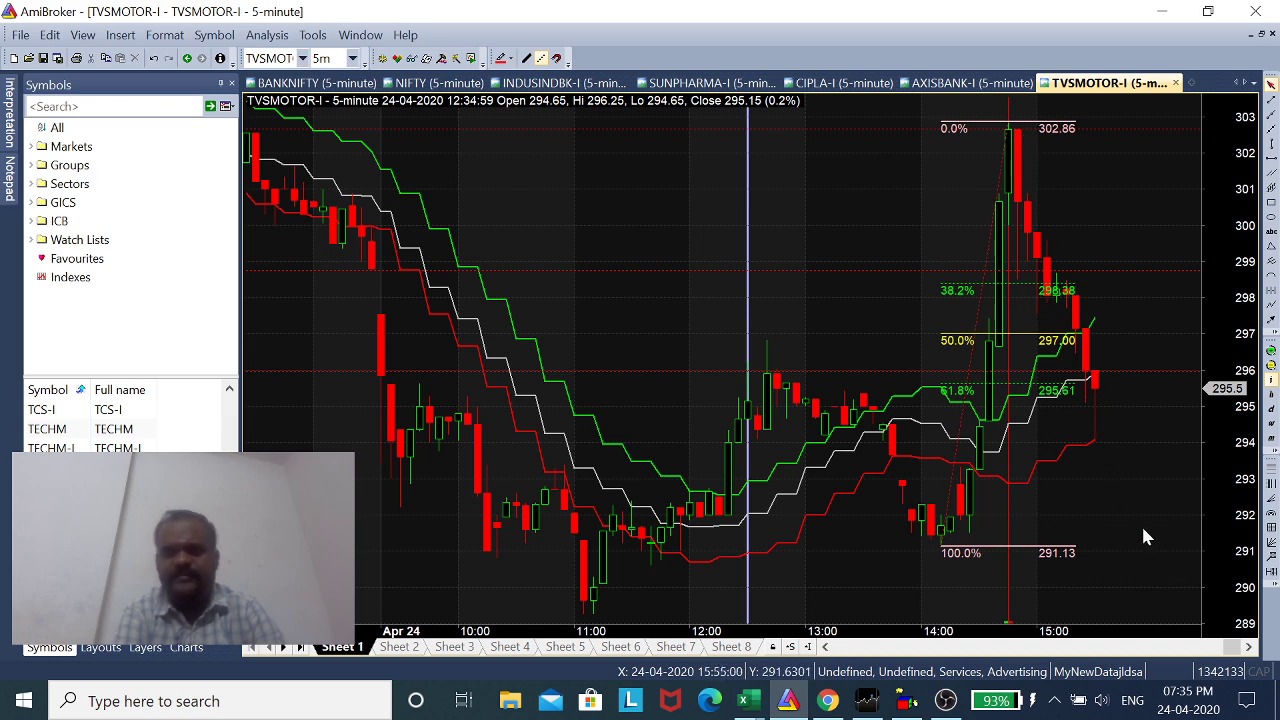
- Switch to Chrome and review the live chat questions alongside NSE's Axis Bank historical data and quote page
left_click(827, 701)
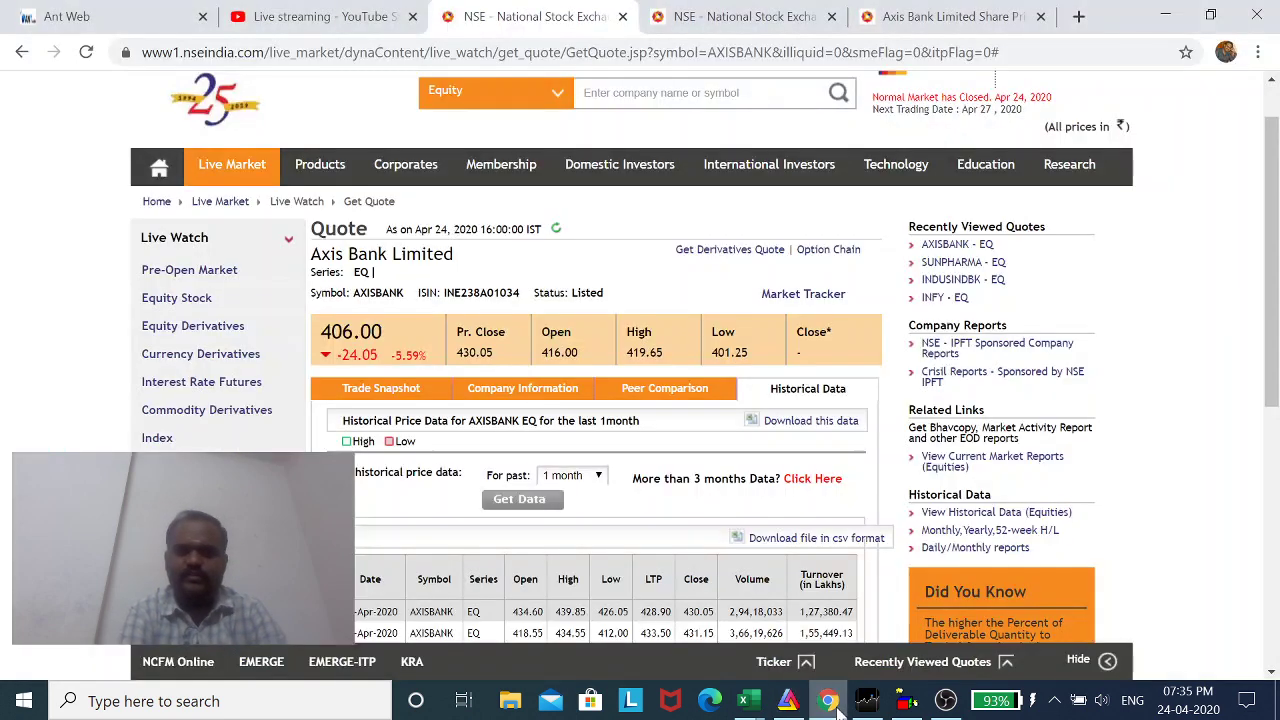
left_click(290, 16)
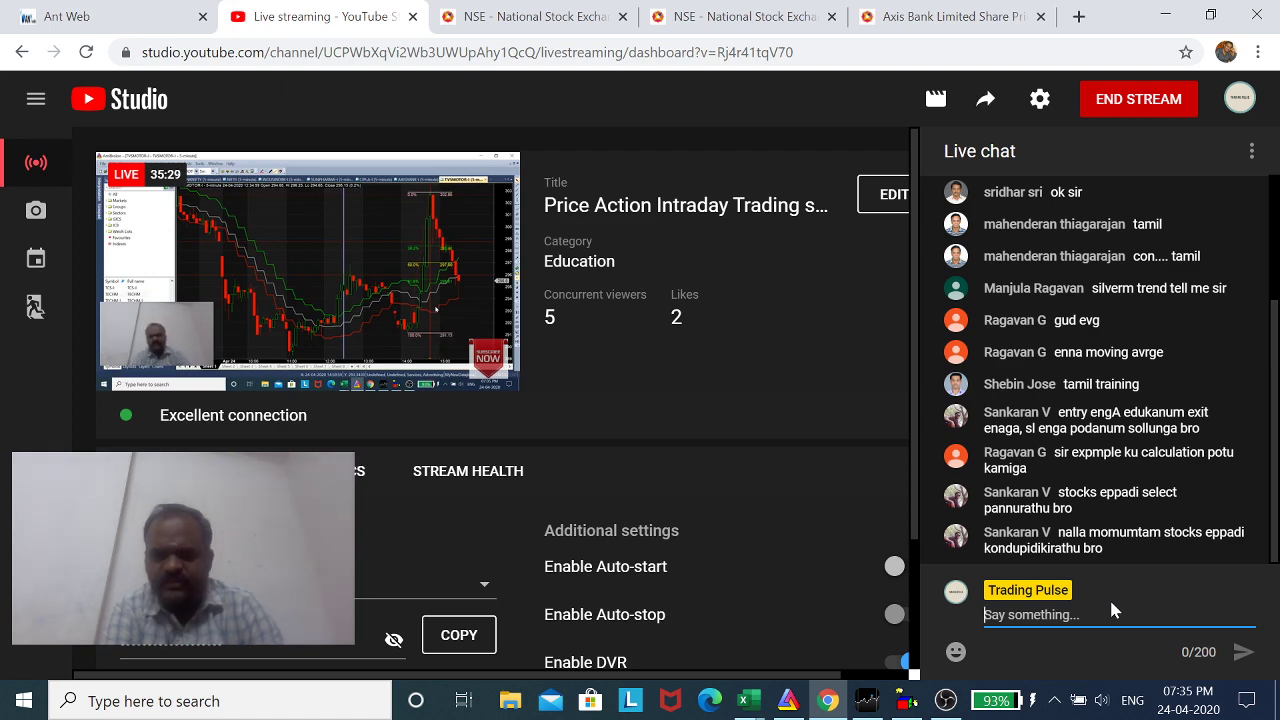
left_click(914, 16)
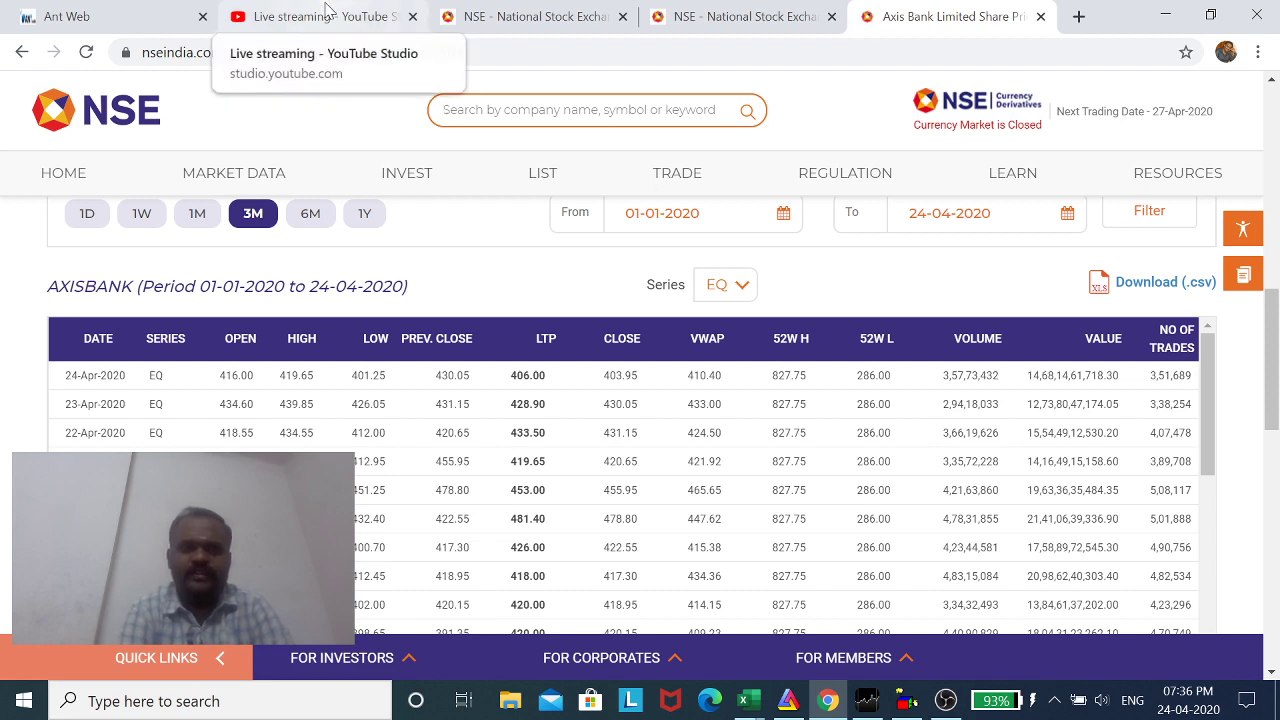
left_click(327, 12)
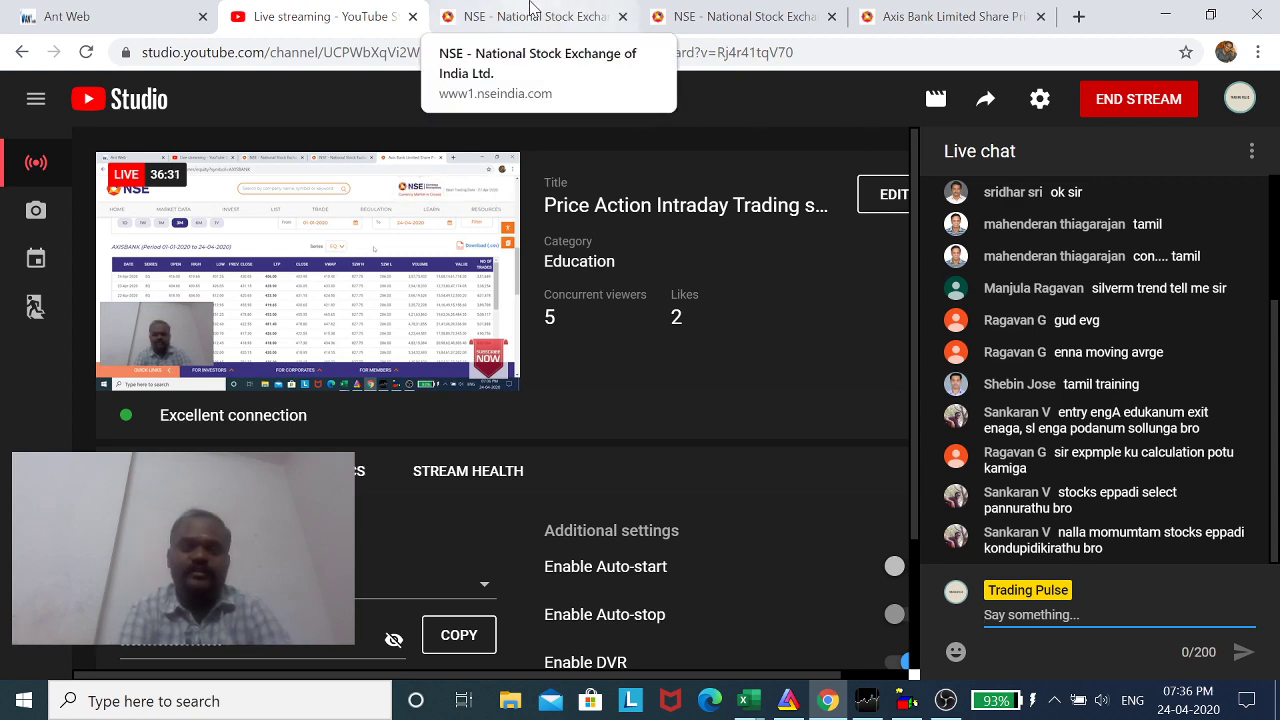
left_click(583, 12)
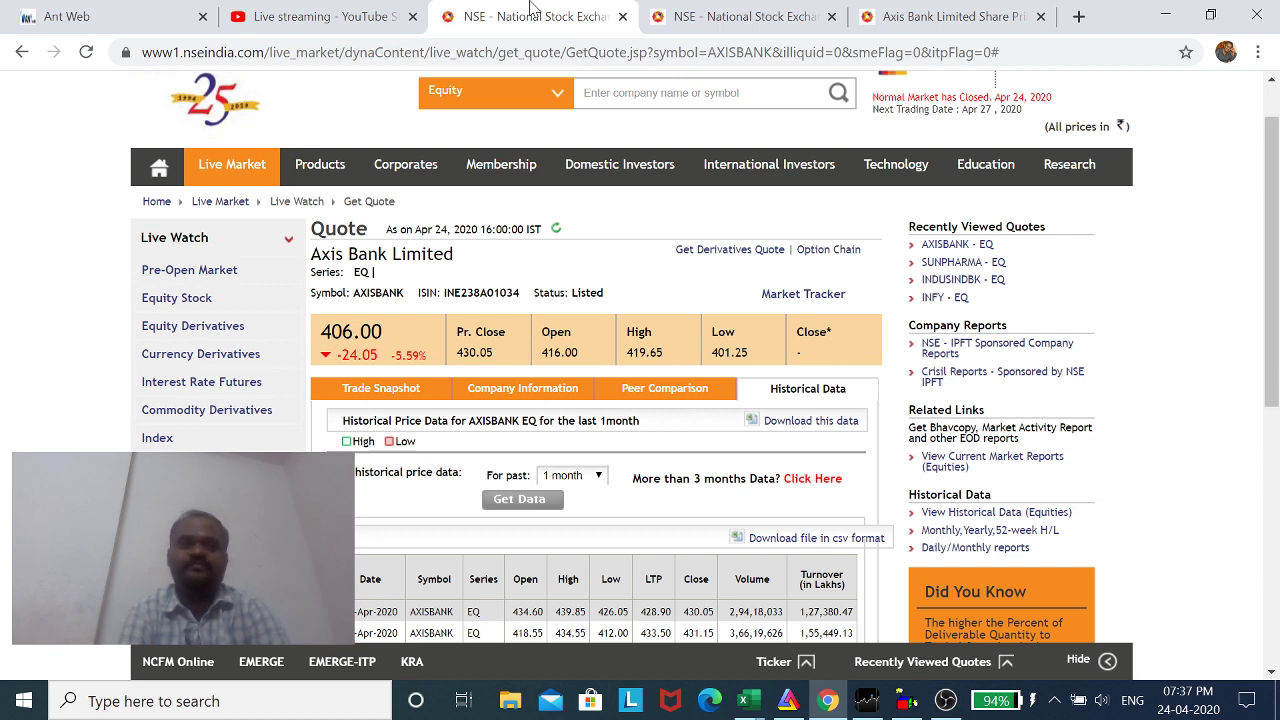
left_click(284, 10)
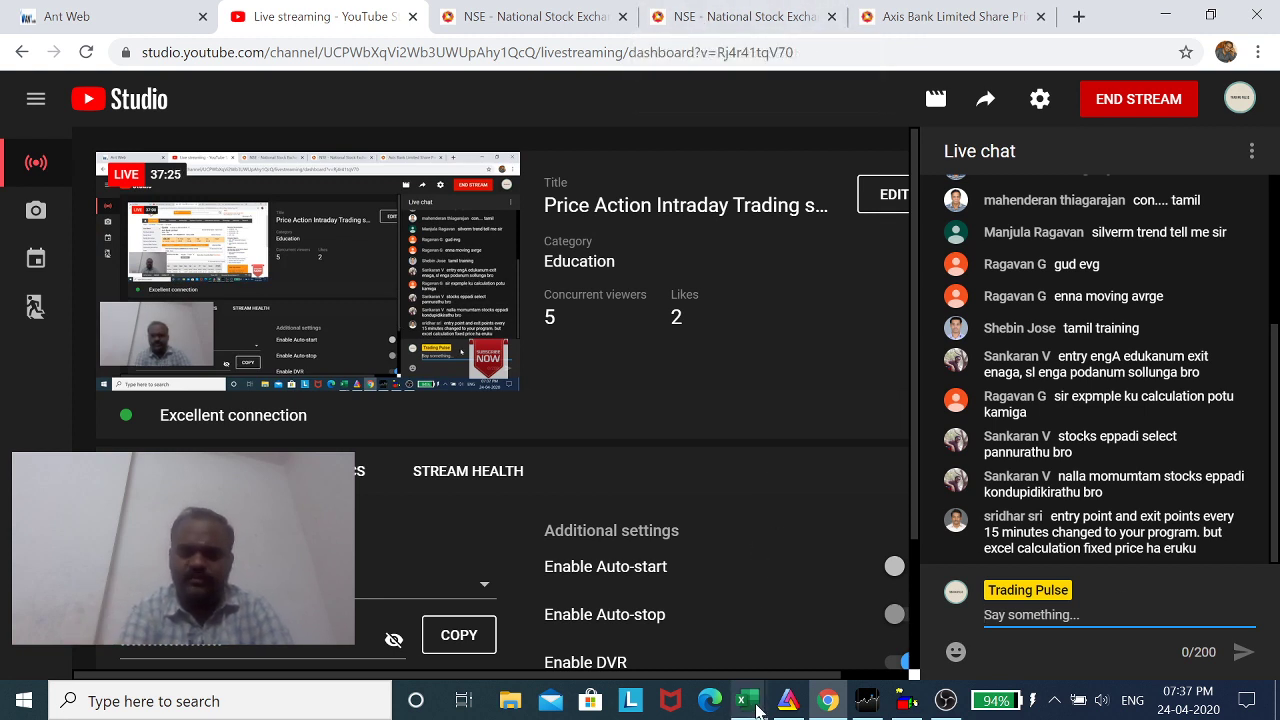
- Look over the data import options in the Axis Bank Excel workbook, and return to the live chat in Chrome
mouse_move(748, 700)
left_click(840, 638)
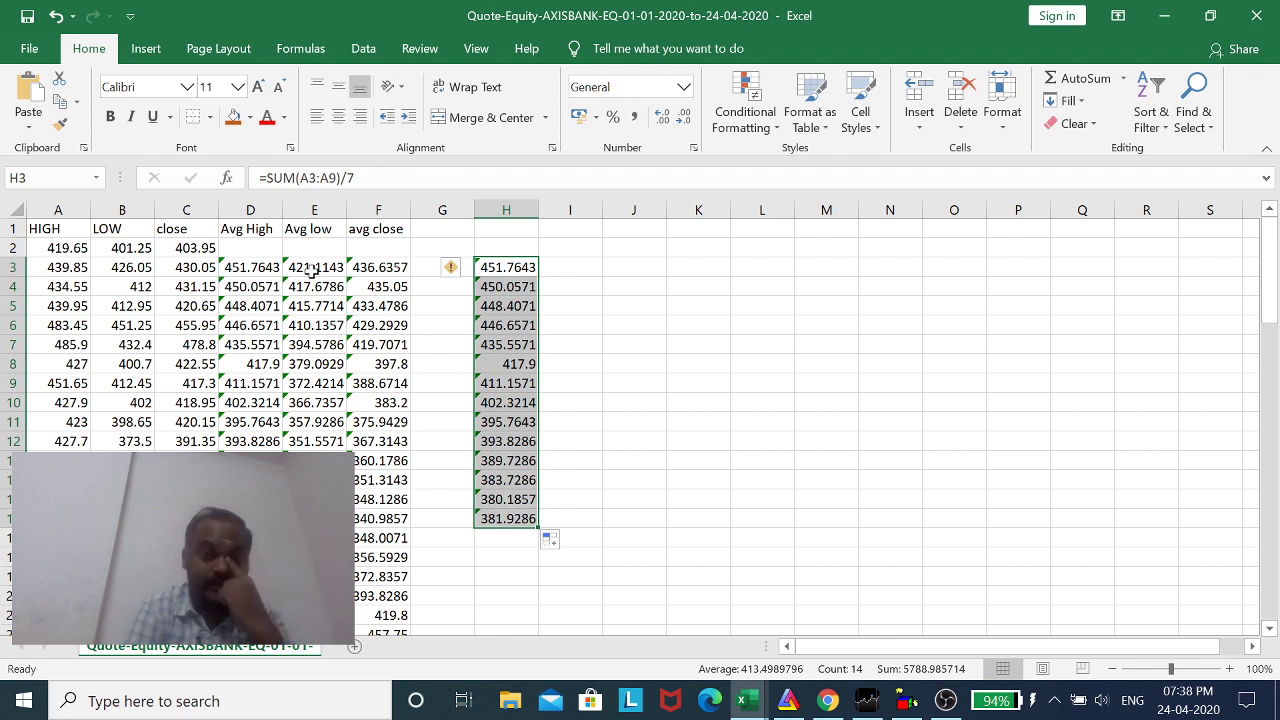
left_click(798, 363)
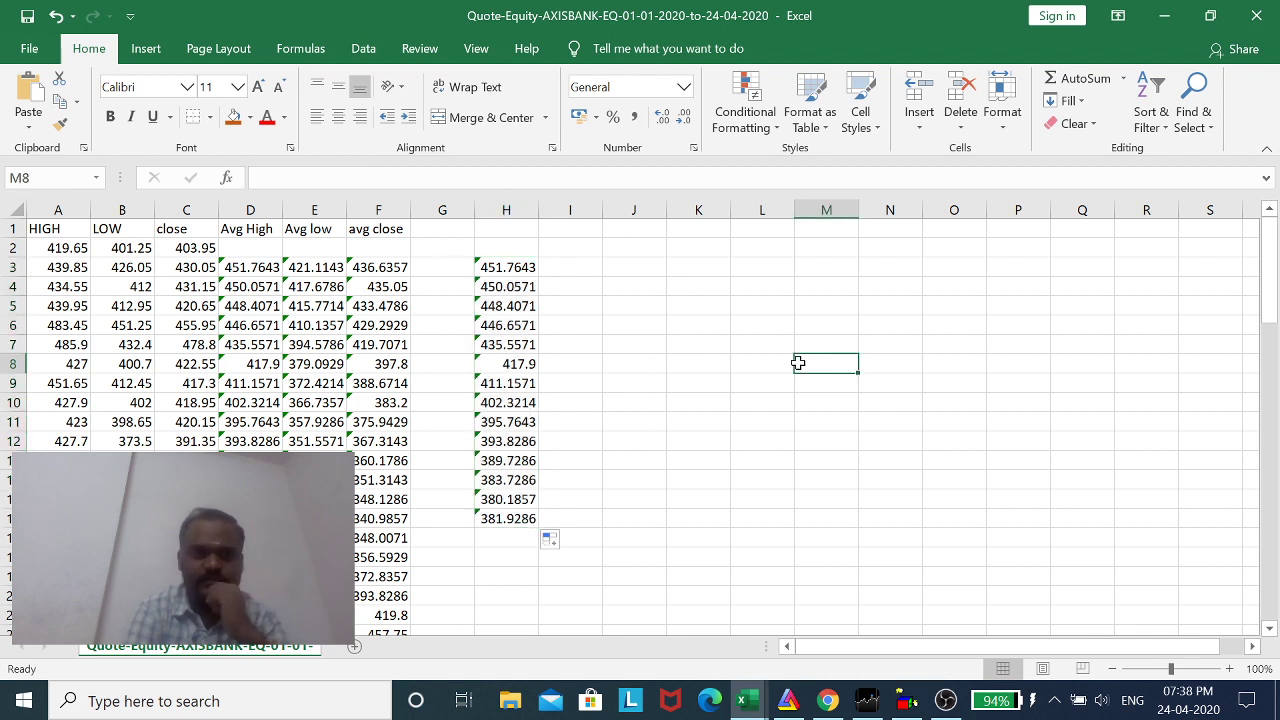
left_click(362, 49)
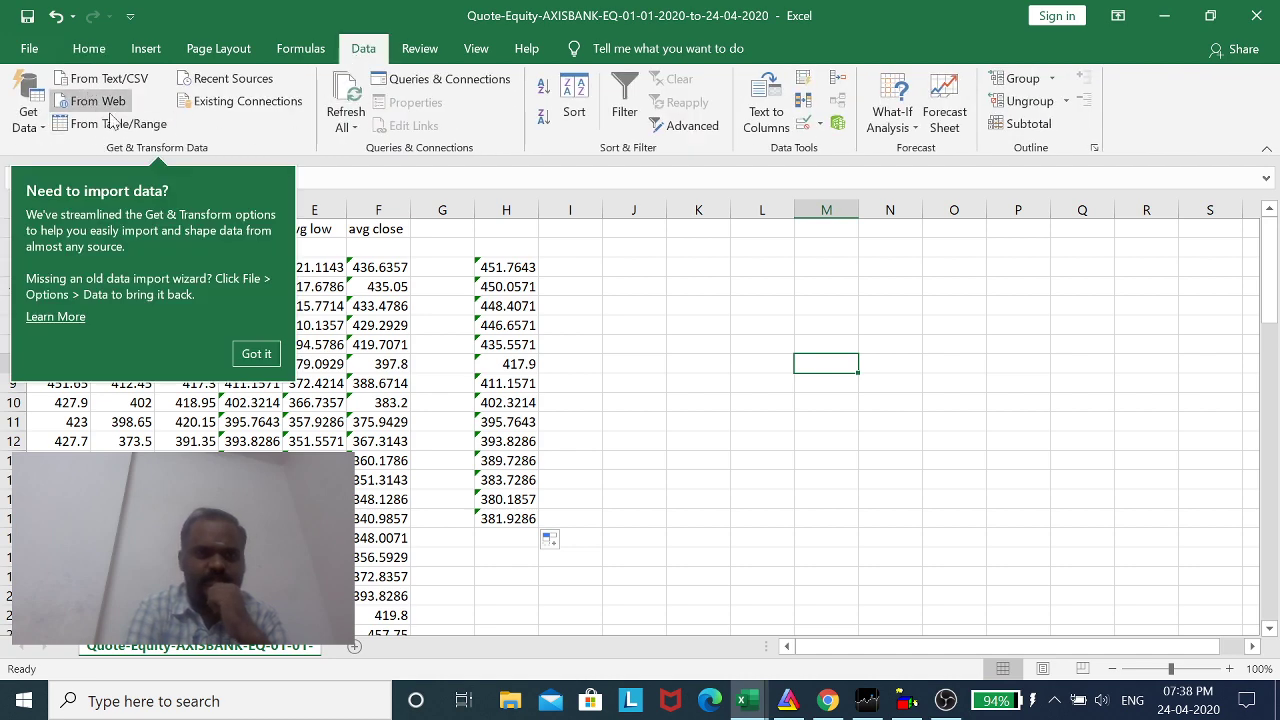
left_click(88, 49)
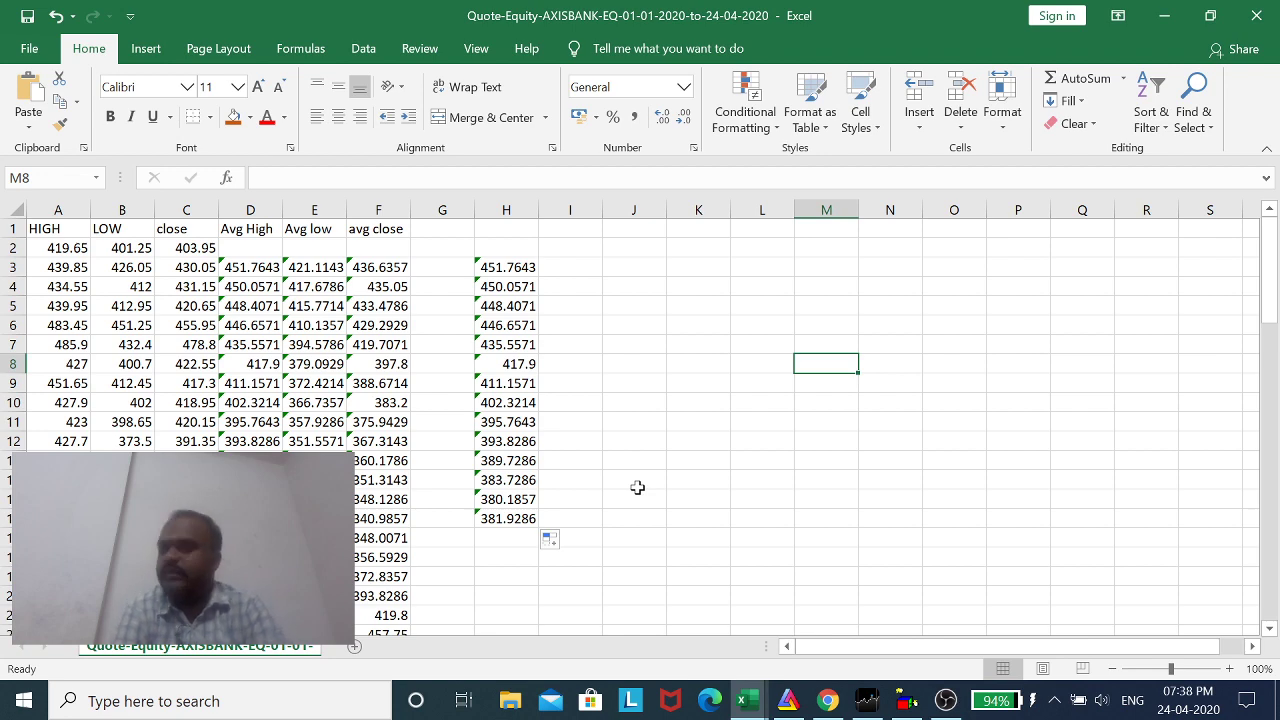
mouse_move(828, 700)
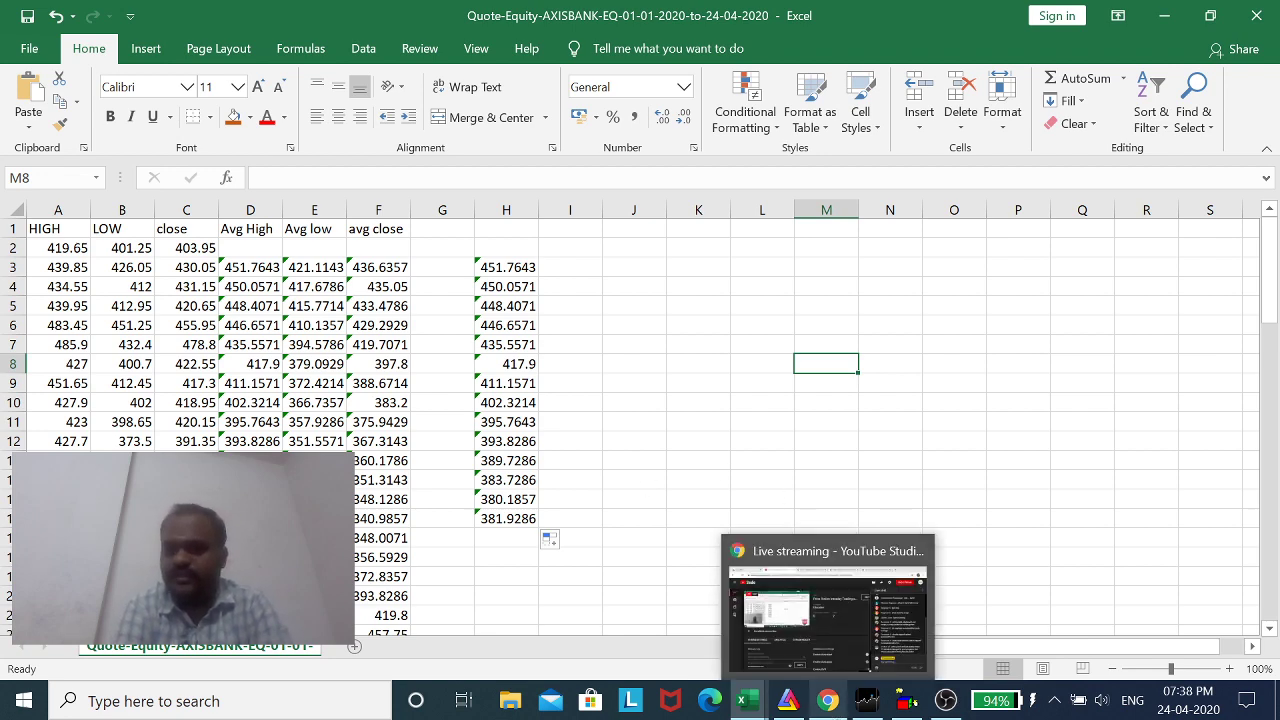
left_click(813, 624)
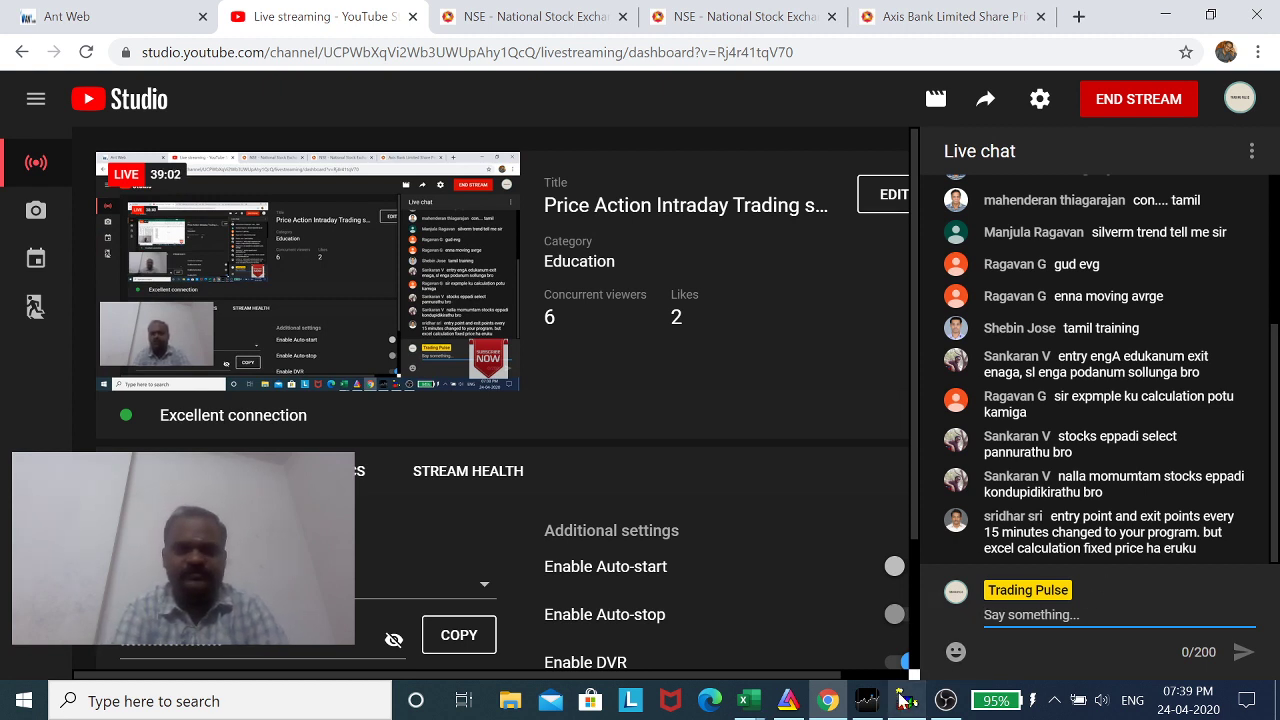
- Switch to OBS and hide the source that shows the screen in the stream
mouse_move(948, 703)
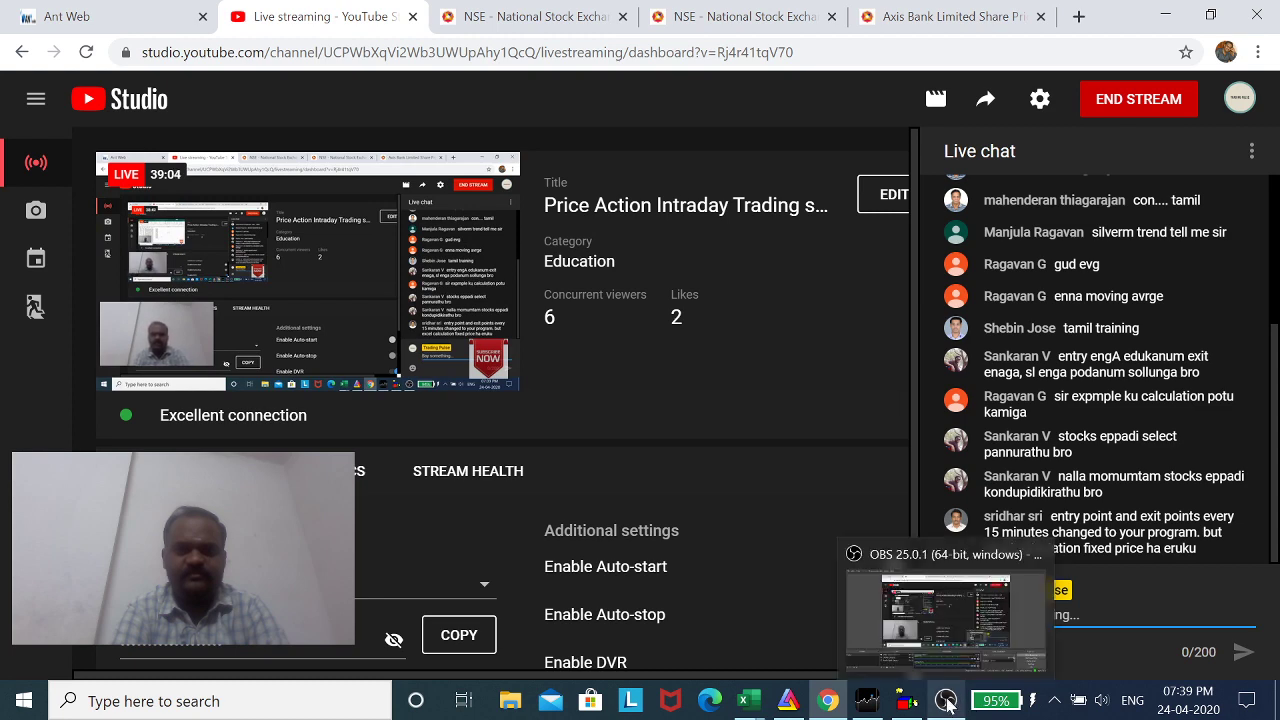
left_click(946, 615)
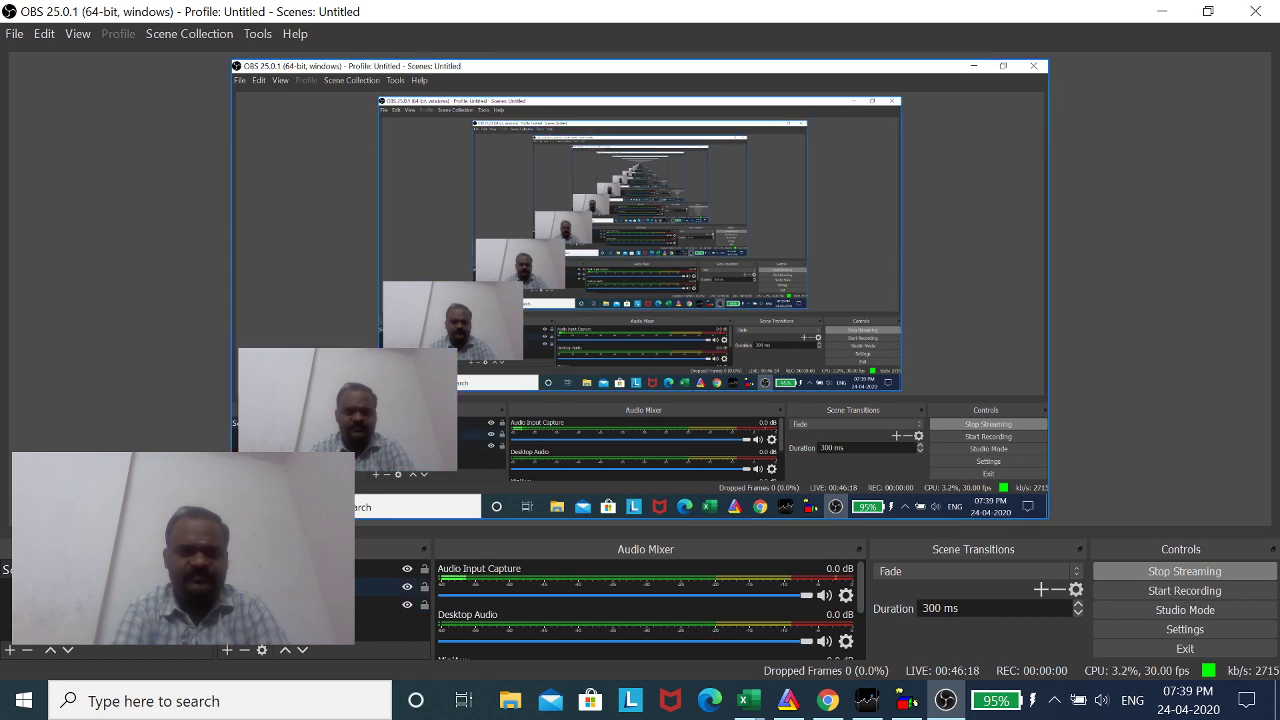
left_click(407, 586)
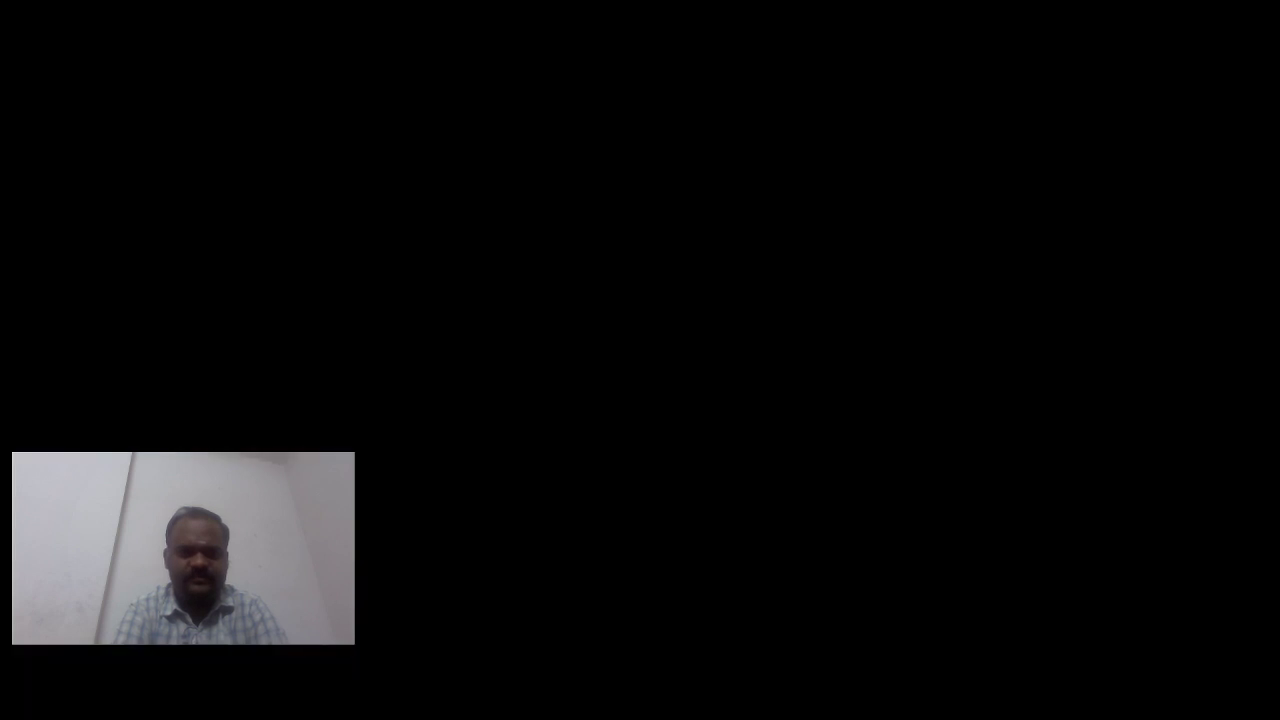